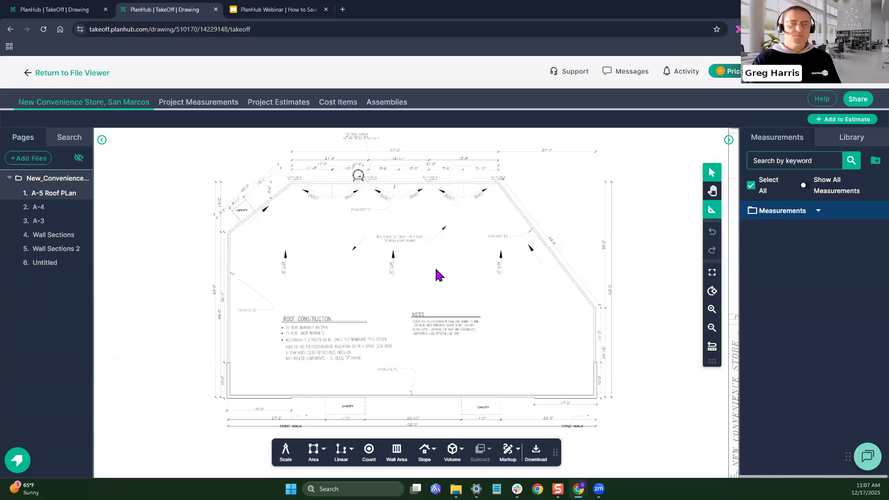
Step: Open the assemblies list and review the components of the TPO Fully Adhered w/Coverboard assembly
{"action": "left_click", "coordinate": [396, 106]}
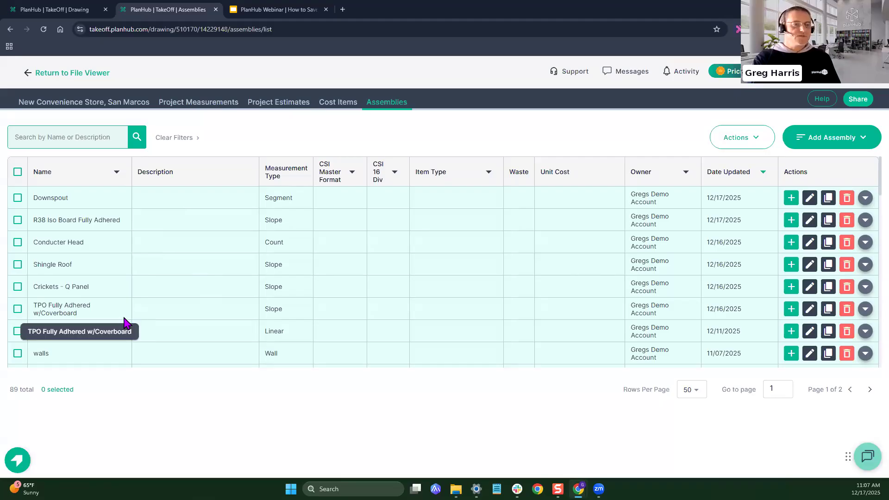
{"action": "left_click", "coordinate": [866, 309]}
{"action": "scroll", "coordinate": [520, 278], "scroll_direction": "down", "scroll_amount": 2}
{"action": "scroll", "coordinate": [510, 278], "scroll_direction": "down", "scroll_amount": 1}
{"action": "scroll", "coordinate": [394, 300], "scroll_direction": "up", "scroll_amount": 1}
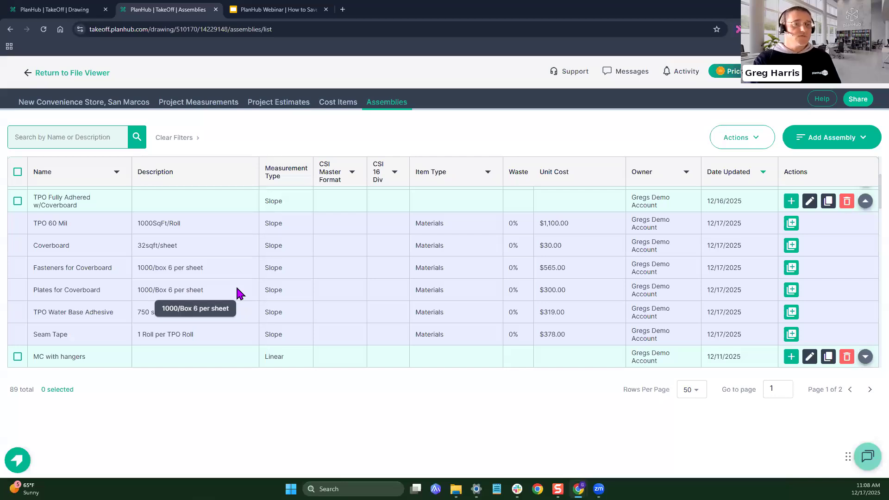
{"action": "scroll", "coordinate": [271, 290], "scroll_direction": "up", "scroll_amount": 1}
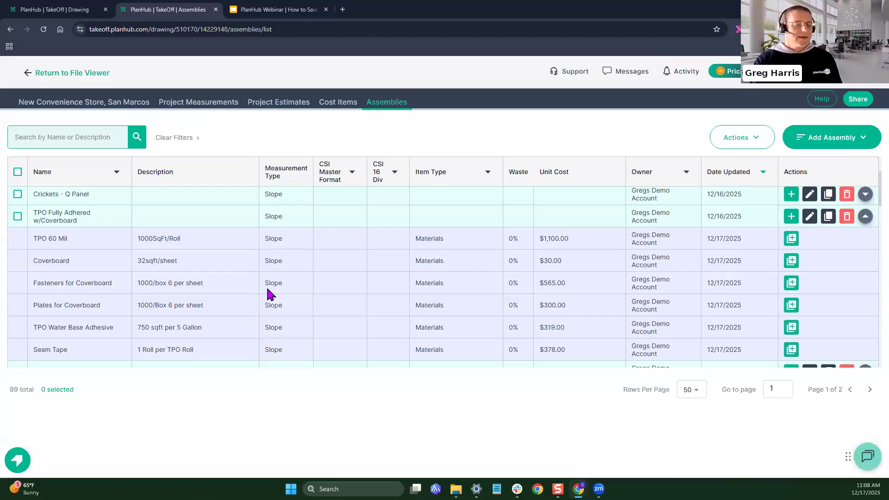
{"action": "scroll", "coordinate": [282, 291], "scroll_direction": "down", "scroll_amount": 1}
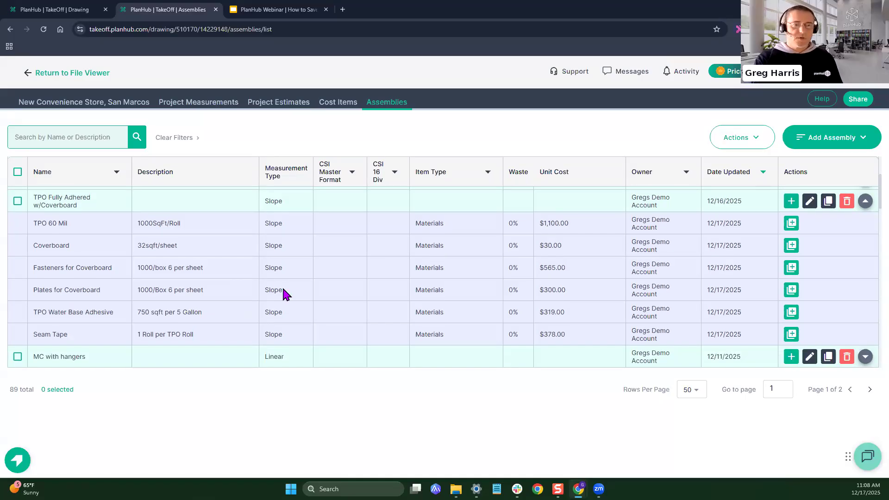
Step: Return to the A-5 Roof Plan drawing and read the Roof Construction notes
{"action": "left_click", "coordinate": [132, 103]}
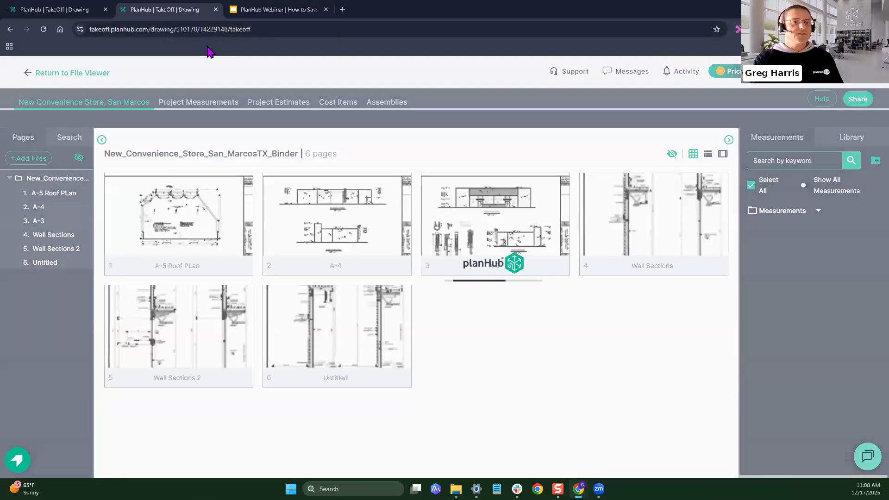
{"action": "scroll", "coordinate": [407, 272], "scroll_direction": "up", "scroll_amount": 5}
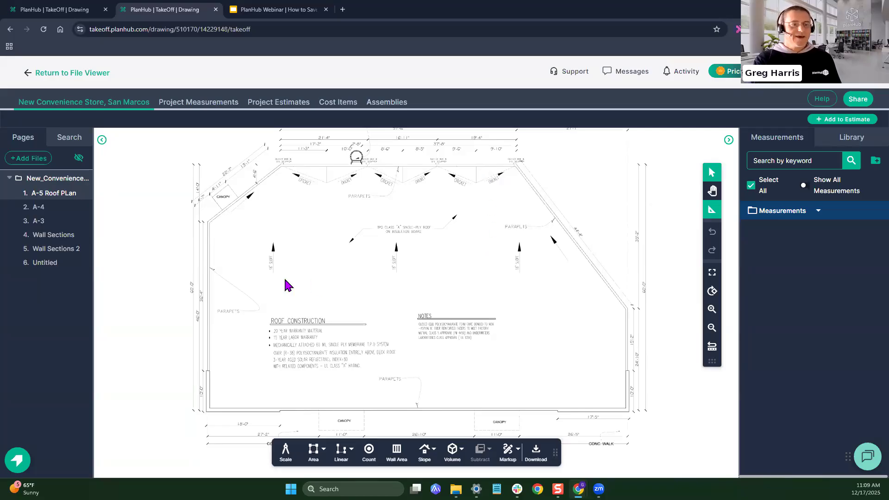
{"action": "scroll", "coordinate": [271, 291], "scroll_direction": "up", "scroll_amount": 3}
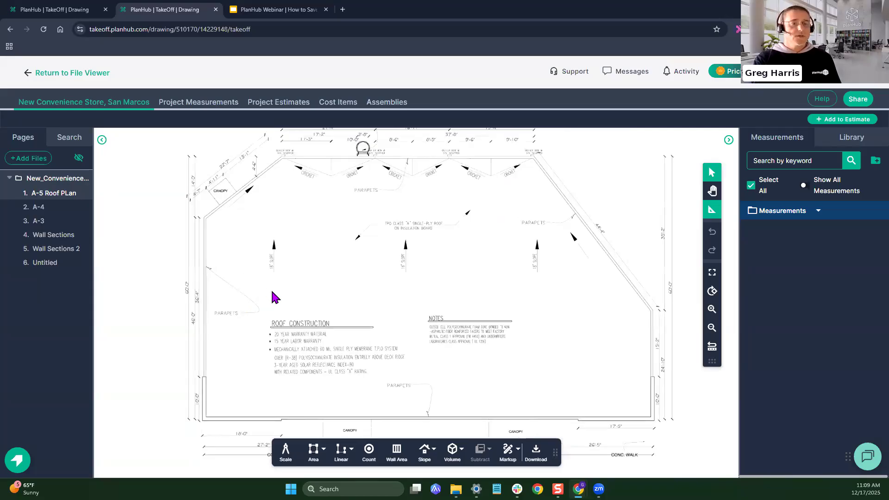
{"action": "scroll", "coordinate": [290, 305], "scroll_direction": "up", "scroll_amount": 3}
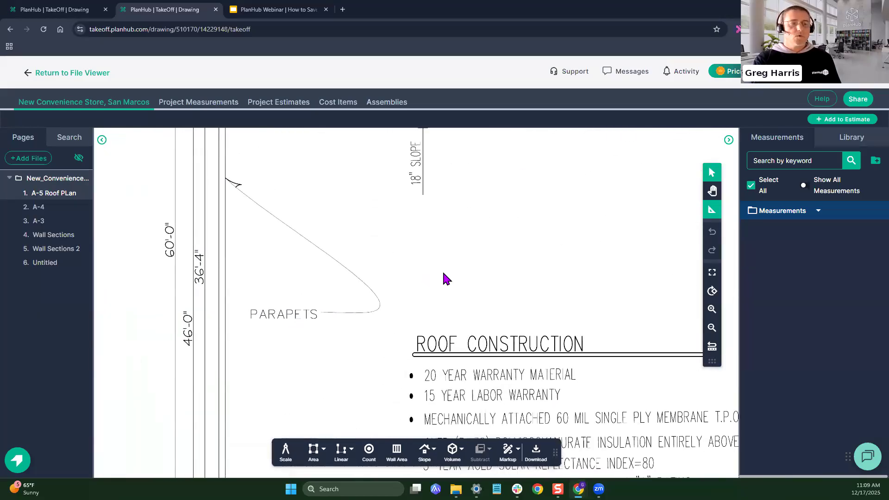
{"action": "scroll", "coordinate": [500, 254], "scroll_direction": "up", "scroll_amount": 2}
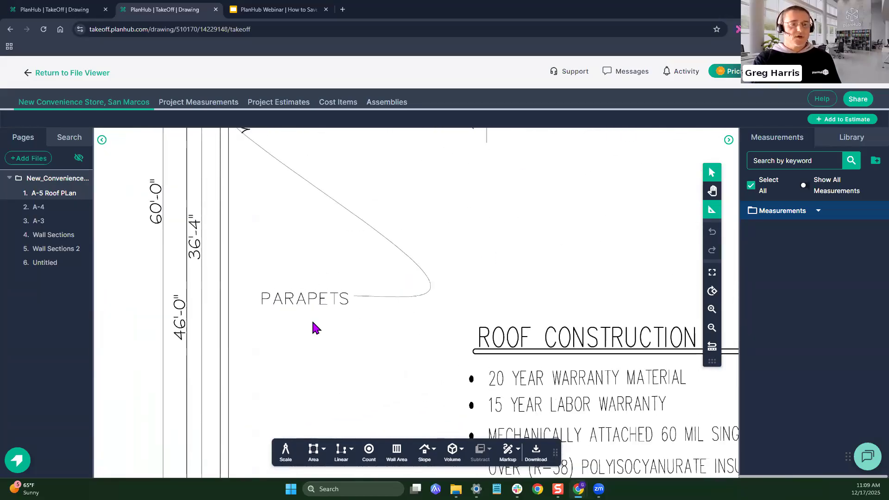
{"action": "scroll", "coordinate": [502, 282], "scroll_direction": "down", "scroll_amount": 4}
{"action": "left_click_drag", "start_coordinate": [681, 393], "coordinate": [426, 287]}
{"action": "left_click_drag", "start_coordinate": [555, 283], "coordinate": [406, 304]}
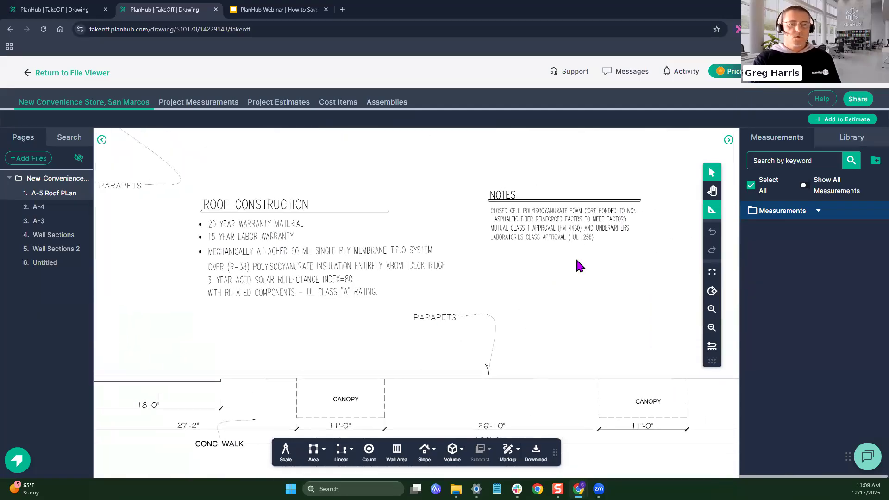
Step: Examine the crickets, slope arrows, and parapets across the upper part of the roof plan
{"action": "mouse_move", "coordinate": [558, 250]}
{"action": "left_mouse_down"}
{"action": "mouse_move", "coordinate": [413, 312]}
{"action": "mouse_move", "coordinate": [309, 371]}
{"action": "left_mouse_up"}
{"action": "mouse_move", "coordinate": [494, 245]}
{"action": "left_mouse_down"}
{"action": "mouse_move", "coordinate": [498, 310]}
{"action": "mouse_move", "coordinate": [532, 323]}
{"action": "left_mouse_up"}
{"action": "mouse_move", "coordinate": [401, 275]}
{"action": "left_mouse_down"}
{"action": "mouse_move", "coordinate": [427, 295]}
{"action": "mouse_move", "coordinate": [508, 304]}
{"action": "left_mouse_up"}
{"action": "scroll", "coordinate": [471, 302], "scroll_direction": "down", "scroll_amount": 3}
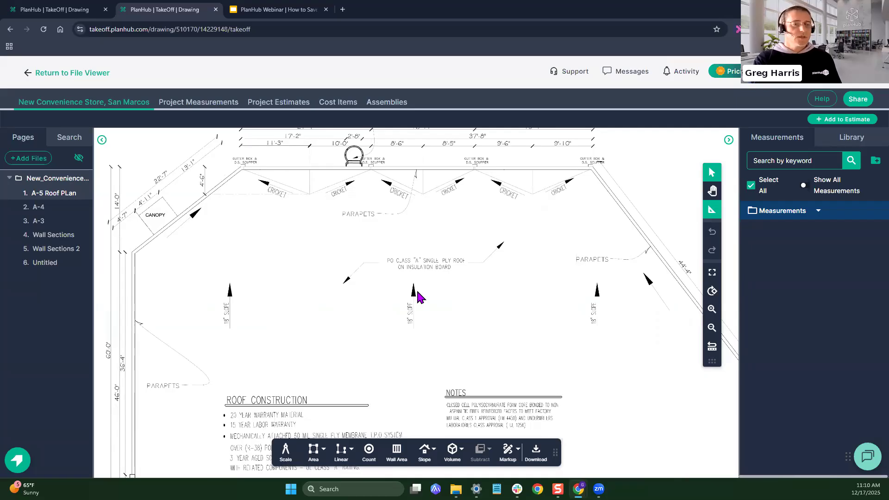
{"action": "scroll", "coordinate": [420, 296], "scroll_direction": "down", "scroll_amount": 5}
{"action": "left_click_drag", "start_coordinate": [408, 306], "coordinate": [413, 308]}
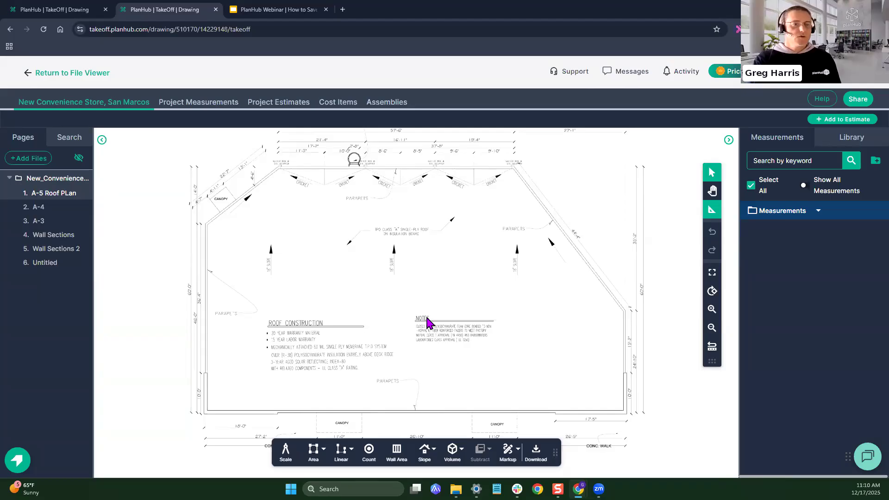
Step: Read the scale note under the Roof Plan title below the drawing
{"action": "left_click_drag", "start_coordinate": [373, 367], "coordinate": [388, 312]}
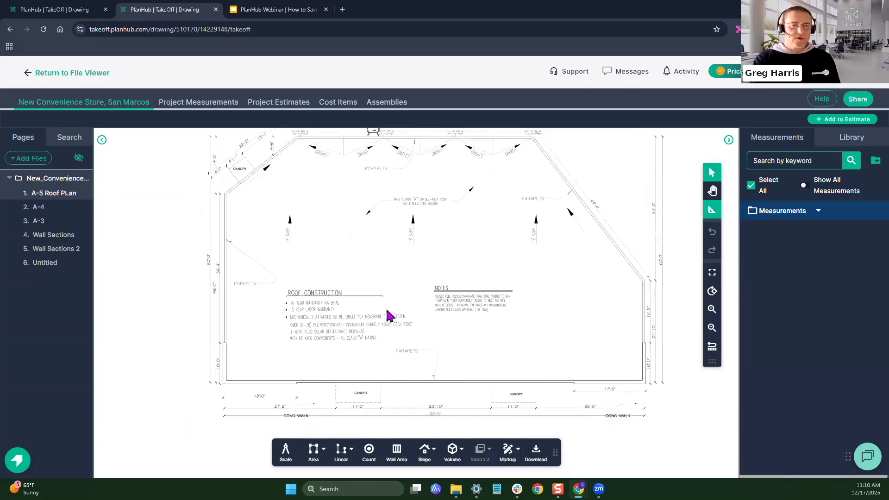
{"action": "scroll", "coordinate": [375, 346], "scroll_direction": "up", "scroll_amount": 2}
{"action": "left_click_drag", "start_coordinate": [426, 376], "coordinate": [403, 260]}
{"action": "left_click_drag", "start_coordinate": [432, 352], "coordinate": [413, 308]}
{"action": "scroll", "coordinate": [422, 341], "scroll_direction": "up", "scroll_amount": 4}
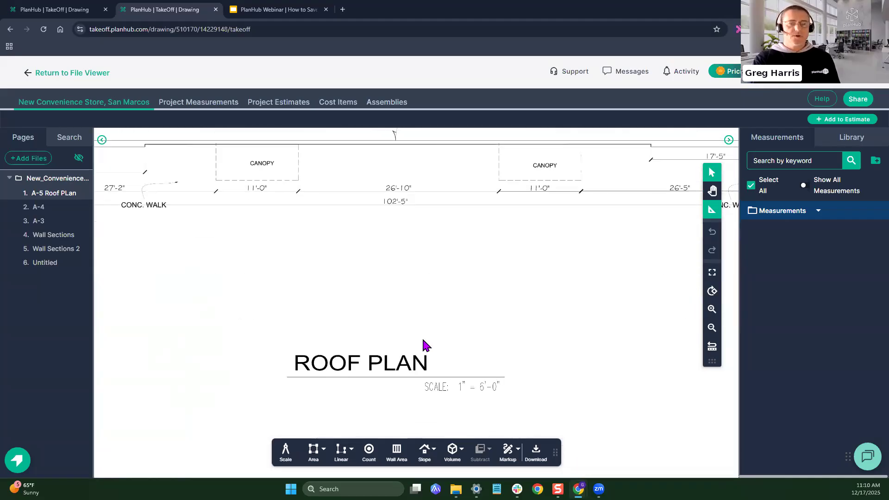
{"action": "scroll", "coordinate": [442, 351], "scroll_direction": "up", "scroll_amount": 1}
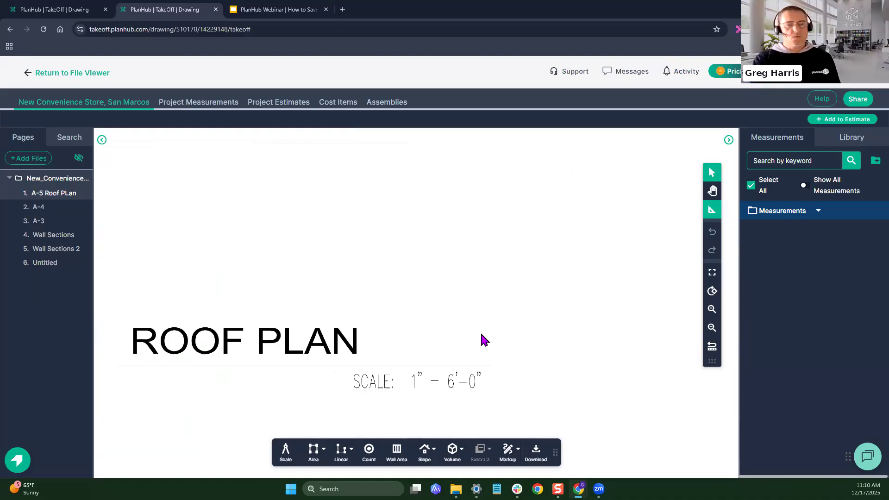
{"action": "scroll", "coordinate": [482, 334], "scroll_direction": "down", "scroll_amount": 6}
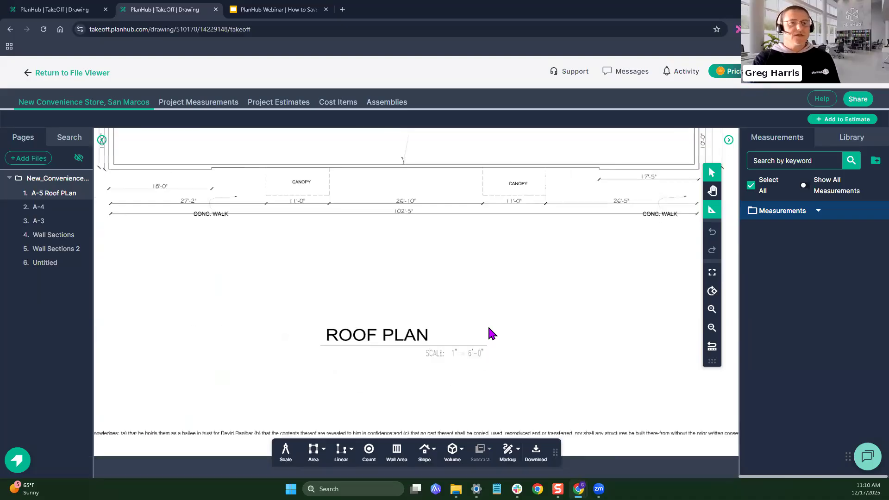
Step: Examine the lower-right corner of the roof plan and the sheet's title block, including the revisions and sheet number
{"action": "left_click_drag", "start_coordinate": [387, 258], "coordinate": [437, 397]}
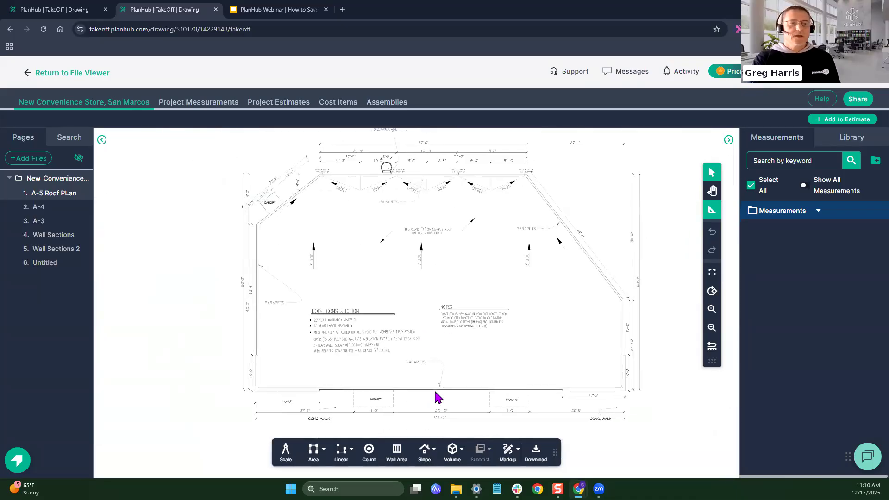
{"action": "mouse_move", "coordinate": [434, 298]}
{"action": "left_mouse_down"}
{"action": "mouse_move", "coordinate": [502, 294]}
{"action": "mouse_move", "coordinate": [409, 229]}
{"action": "mouse_move", "coordinate": [400, 207]}
{"action": "left_mouse_up"}
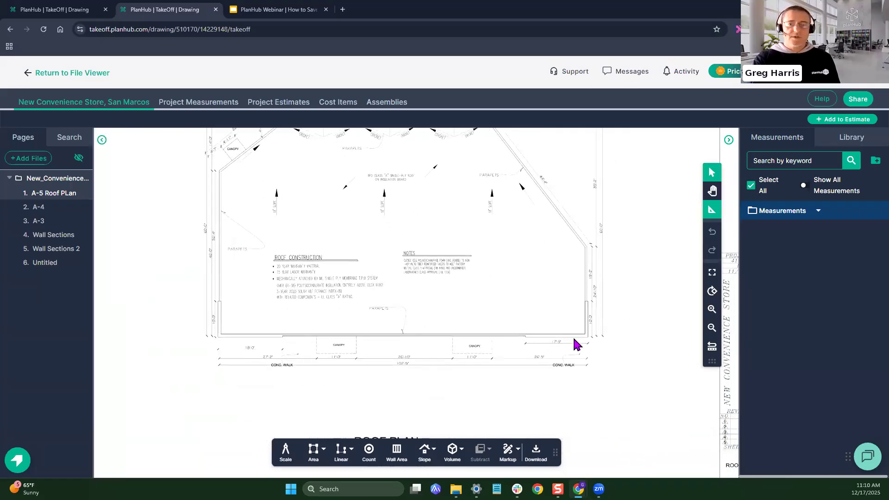
{"action": "left_click_drag", "start_coordinate": [575, 337], "coordinate": [375, 278]}
{"action": "scroll", "coordinate": [497, 325], "scroll_direction": "up", "scroll_amount": 4}
{"action": "mouse_move", "coordinate": [570, 379]}
{"action": "left_mouse_down"}
{"action": "mouse_move", "coordinate": [499, 251]}
{"action": "mouse_move", "coordinate": [510, 221]}
{"action": "left_mouse_up"}
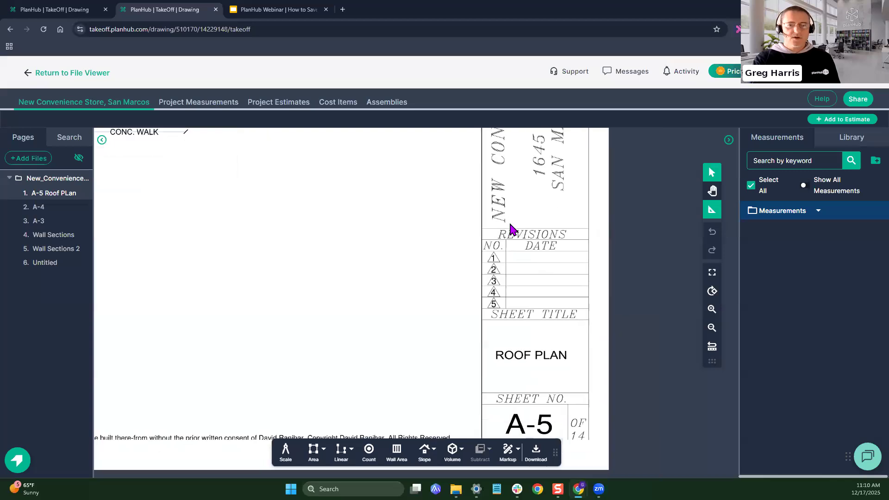
{"action": "scroll", "coordinate": [510, 221], "scroll_direction": "up", "scroll_amount": 3}
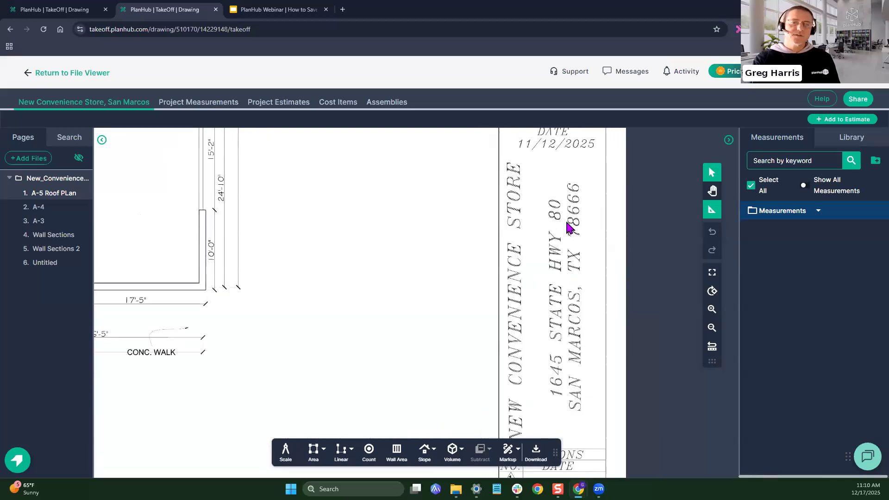
{"action": "mouse_move", "coordinate": [569, 204]}
{"action": "left_mouse_down"}
{"action": "mouse_move", "coordinate": [569, 324]}
{"action": "mouse_move", "coordinate": [569, 204]}
{"action": "left_mouse_up"}
{"action": "mouse_move", "coordinate": [208, 380]}
{"action": "left_mouse_down"}
{"action": "mouse_move", "coordinate": [275, 396]}
{"action": "mouse_move", "coordinate": [491, 238]}
{"action": "left_mouse_up"}
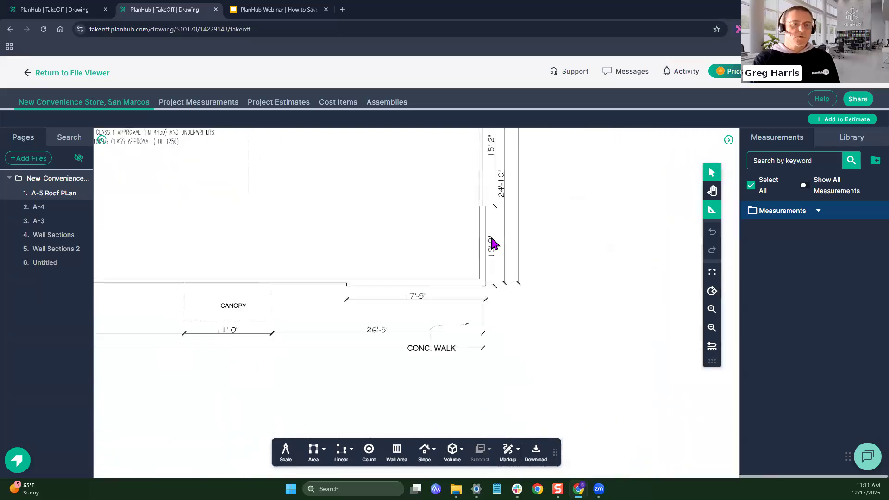
Step: Inspect the dimensions along the roof plan's lower edge, focusing on the 11'-0" dimension beneath the right-hand canopy
{"action": "left_click_drag", "start_coordinate": [267, 328], "coordinate": [520, 288]}
{"action": "mouse_move", "coordinate": [391, 370]}
{"action": "left_mouse_down"}
{"action": "mouse_move", "coordinate": [413, 302]}
{"action": "mouse_move", "coordinate": [406, 294]}
{"action": "mouse_move", "coordinate": [413, 295]}
{"action": "left_mouse_up"}
{"action": "left_click_drag", "start_coordinate": [423, 329], "coordinate": [430, 364]}
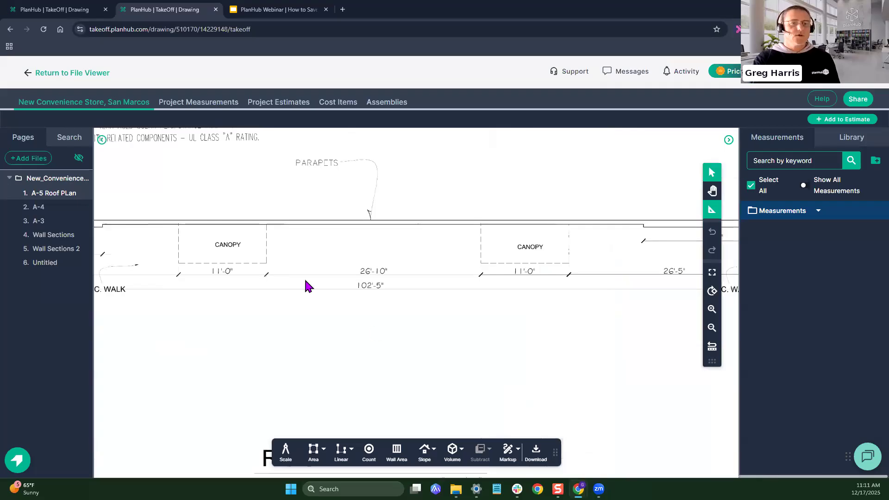
{"action": "mouse_move", "coordinate": [389, 290]}
{"action": "left_mouse_down"}
{"action": "mouse_move", "coordinate": [361, 318]}
{"action": "mouse_move", "coordinate": [293, 320]}
{"action": "left_mouse_up"}
{"action": "scroll", "coordinate": [414, 316], "scroll_direction": "up", "scroll_amount": 4}
{"action": "mouse_move", "coordinate": [506, 296]}
{"action": "left_mouse_down"}
{"action": "mouse_move", "coordinate": [379, 317]}
{"action": "mouse_move", "coordinate": [393, 329]}
{"action": "left_mouse_up"}
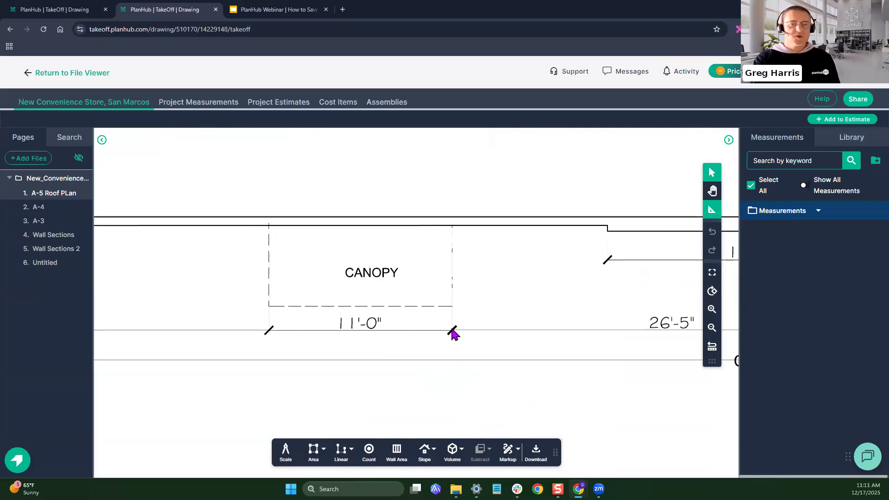
{"action": "scroll", "coordinate": [431, 351], "scroll_direction": "up", "scroll_amount": 2}
{"action": "left_click_drag", "start_coordinate": [437, 352], "coordinate": [458, 348]}
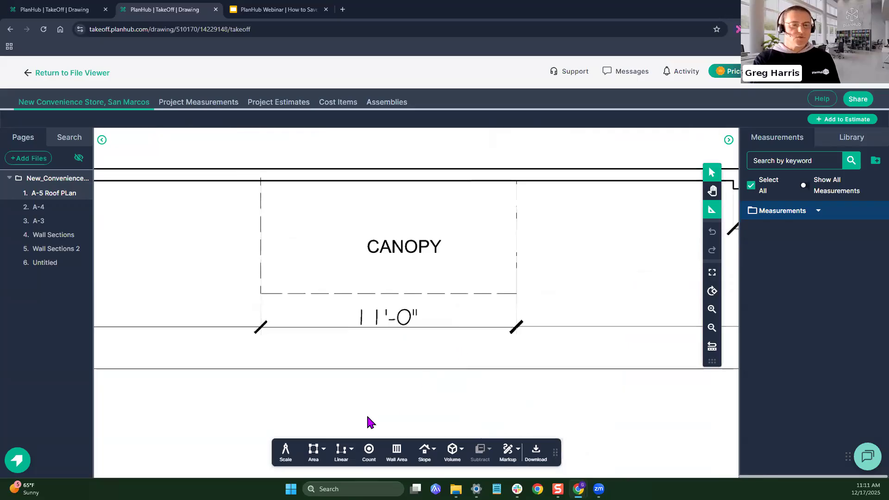
Step: Look through the standard sheet scales in the Scale settings without choosing one
{"action": "left_click", "coordinate": [291, 453]}
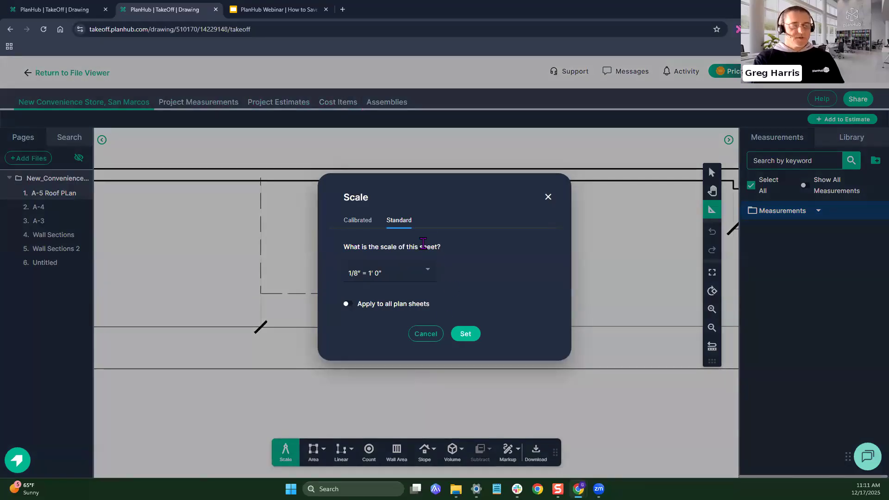
{"action": "left_click", "coordinate": [416, 278]}
{"action": "scroll", "coordinate": [416, 280], "scroll_direction": "down", "scroll_amount": 4}
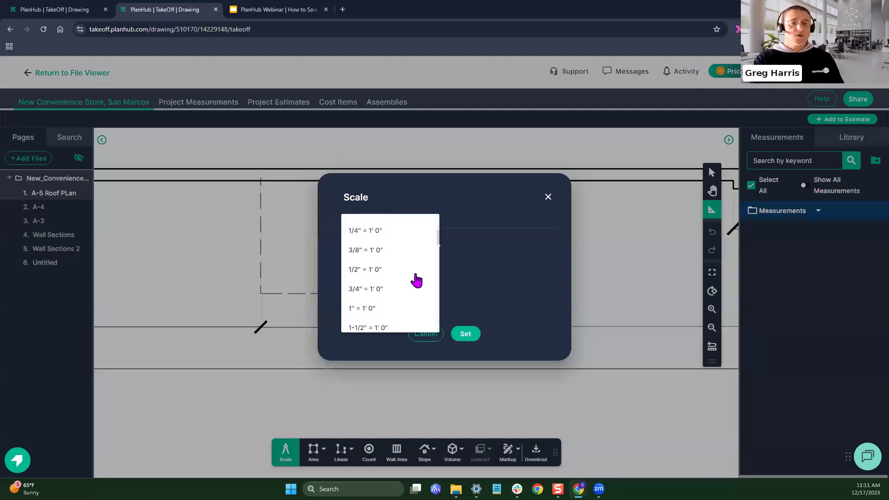
{"action": "scroll", "coordinate": [416, 280], "scroll_direction": "down", "scroll_amount": 5}
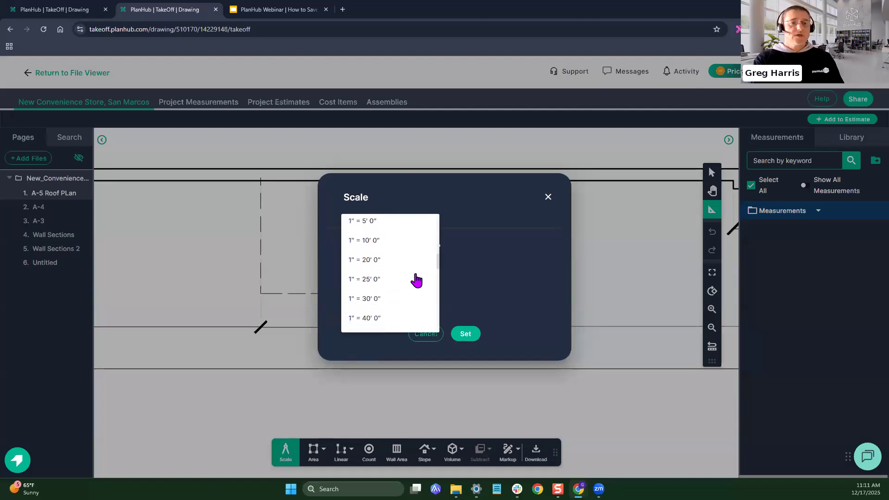
{"action": "left_click", "coordinate": [453, 305]}
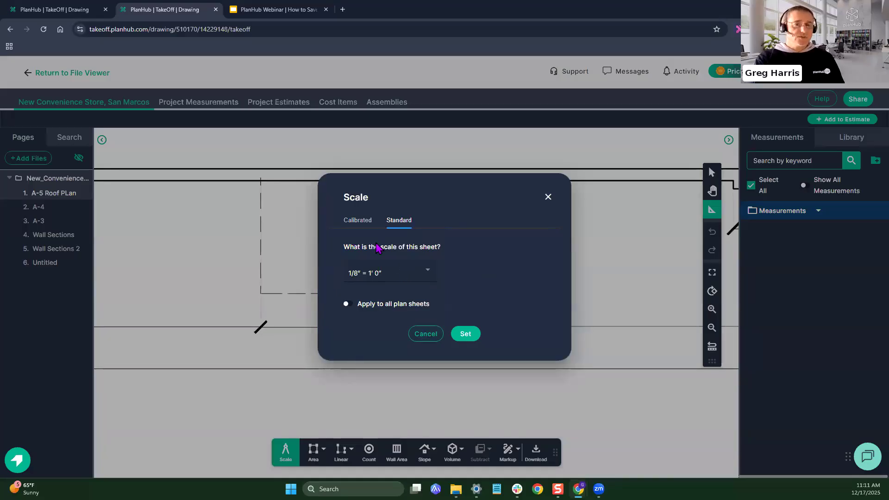
Step: Start a calibrated scale for the sheet with a known distance of 11 feet
{"action": "left_click", "coordinate": [361, 223]}
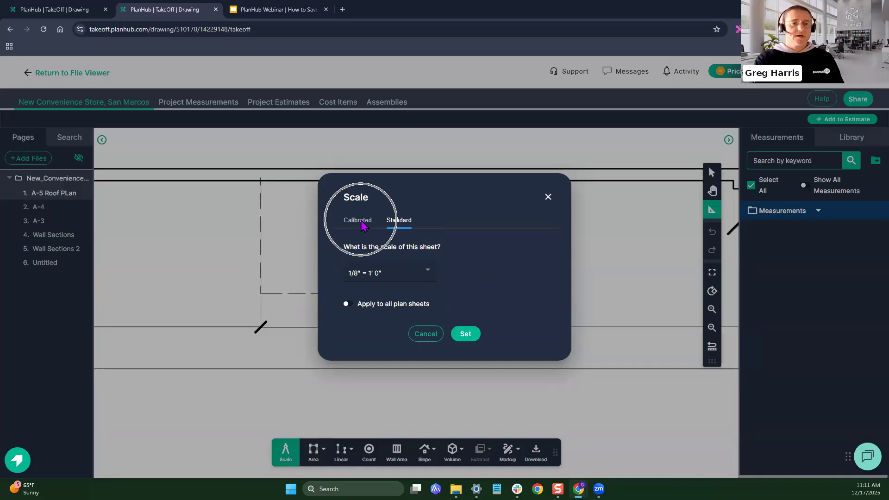
{"action": "key", "text": "Tab"}
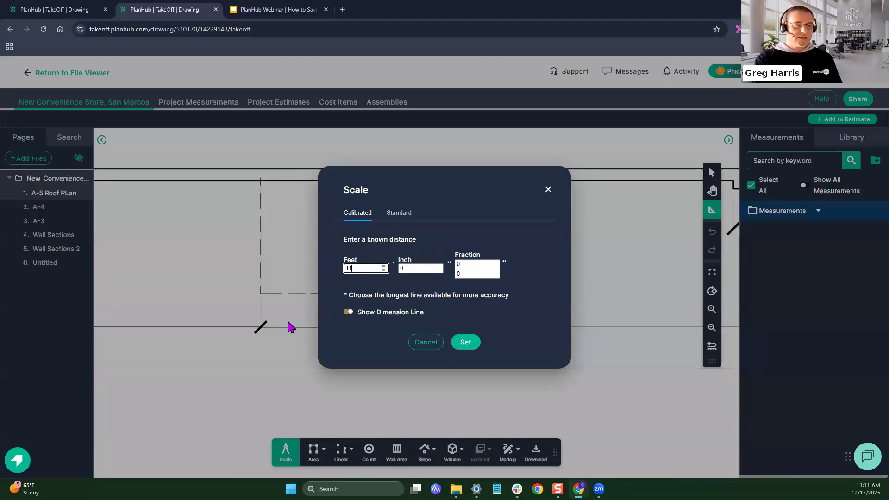
{"action": "left_click", "coordinate": [470, 344]}
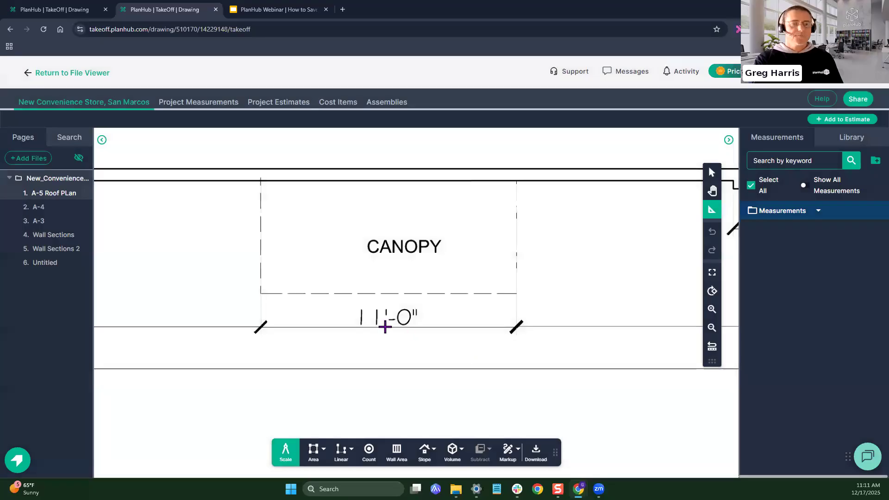
Step: Draw the 11-foot calibration line between the tick marks of the 11'-0" dimension beneath the right-hand canopy
{"action": "scroll", "coordinate": [318, 322], "scroll_direction": "up", "scroll_amount": 1}
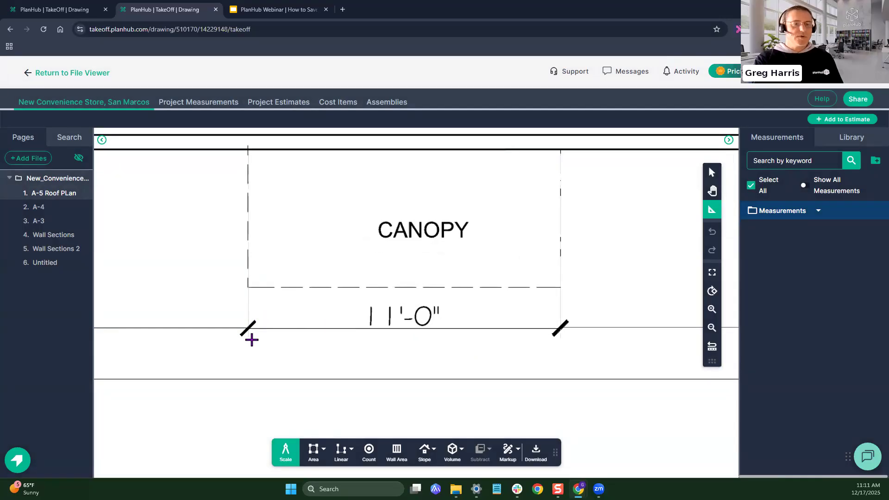
{"action": "scroll", "coordinate": [250, 337], "scroll_direction": "up", "scroll_amount": 1}
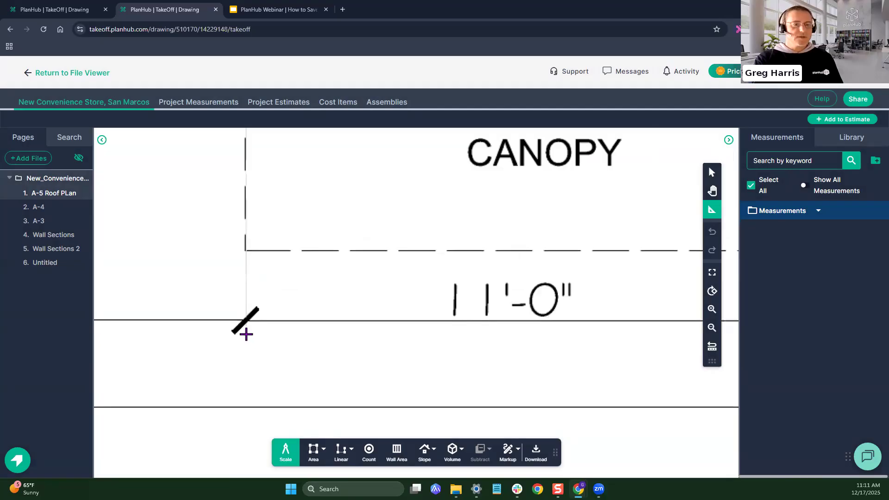
{"action": "left_click", "coordinate": [246, 334]}
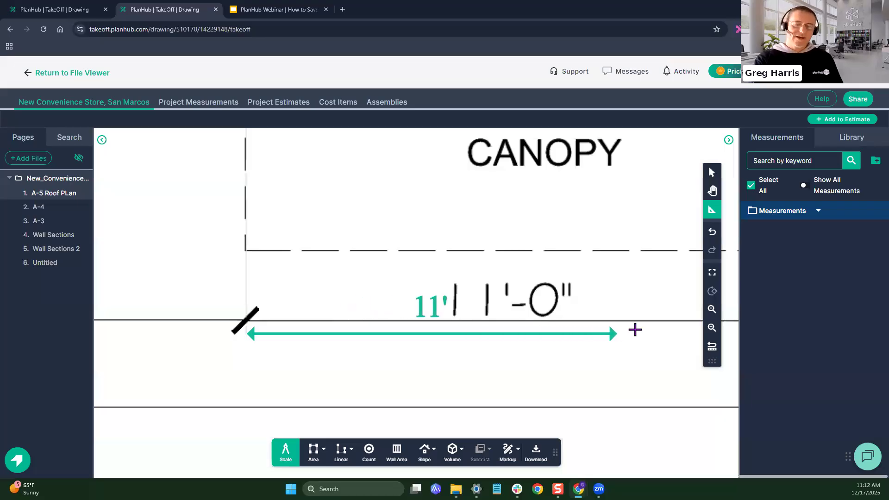
{"action": "left_click_drag", "start_coordinate": [645, 329], "coordinate": [385, 327]}
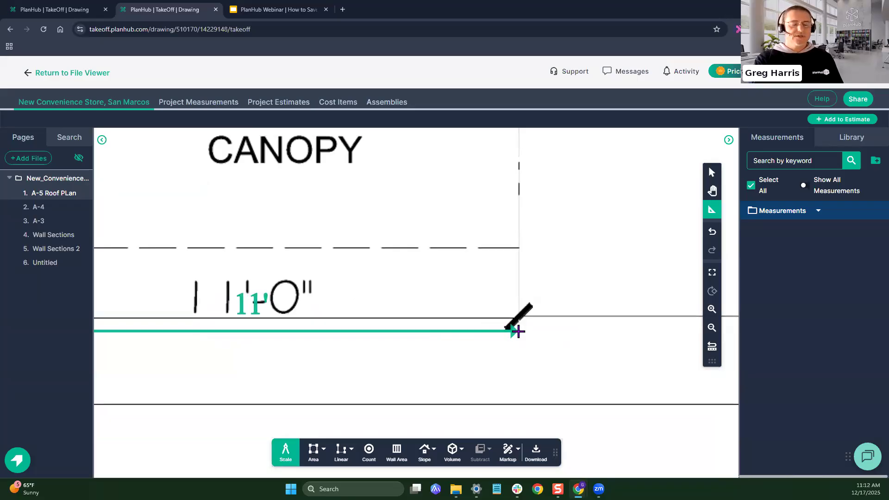
{"action": "left_click", "coordinate": [517, 330]}
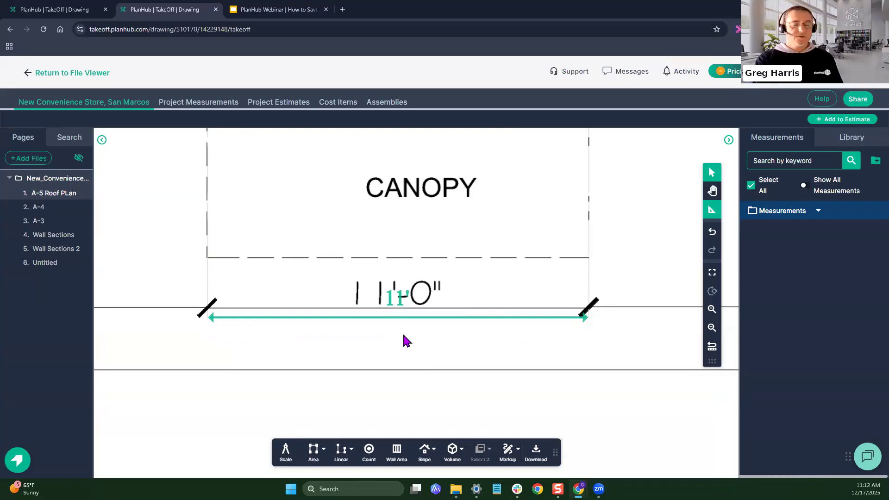
Step: Measure the 11'-0" dimension beneath the lower-left canopy with the Ruler, from tick mark to tick mark, to check the scale
{"action": "scroll", "coordinate": [403, 335], "scroll_direction": "down", "scroll_amount": 3}
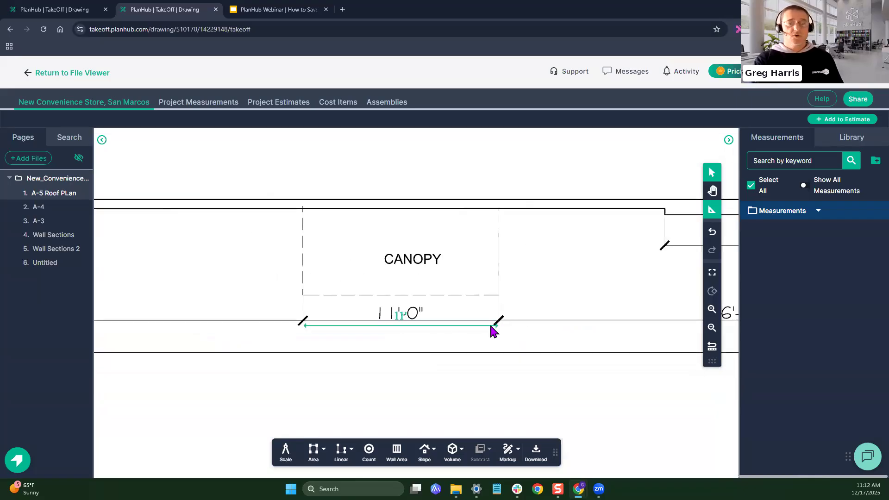
{"action": "mouse_move", "coordinate": [602, 286]}
{"action": "left_mouse_down"}
{"action": "mouse_move", "coordinate": [455, 286]}
{"action": "mouse_move", "coordinate": [586, 278]}
{"action": "left_mouse_up"}
{"action": "left_click_drag", "start_coordinate": [239, 283], "coordinate": [514, 301]}
{"action": "left_click_drag", "start_coordinate": [307, 300], "coordinate": [493, 253]}
{"action": "scroll", "coordinate": [419, 280], "scroll_direction": "down", "scroll_amount": 2}
{"action": "left_click_drag", "start_coordinate": [222, 281], "coordinate": [397, 300]}
{"action": "scroll", "coordinate": [401, 307], "scroll_direction": "up", "scroll_amount": 4}
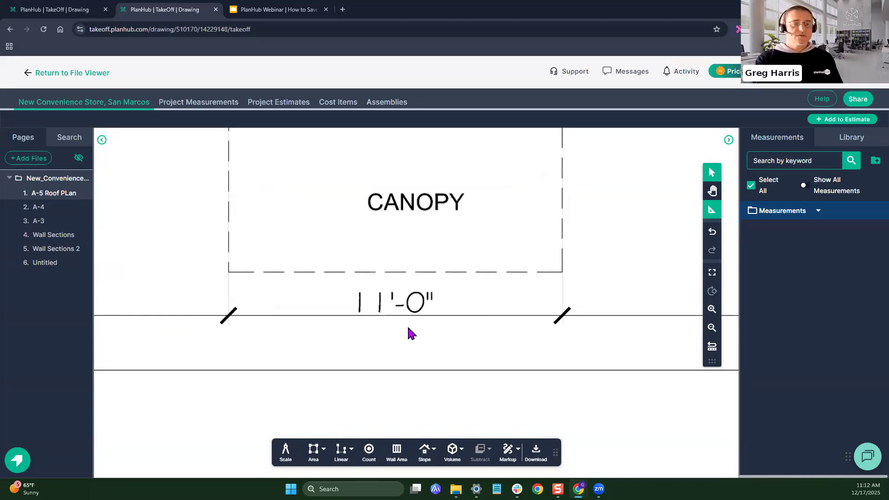
{"action": "left_click", "coordinate": [509, 457]}
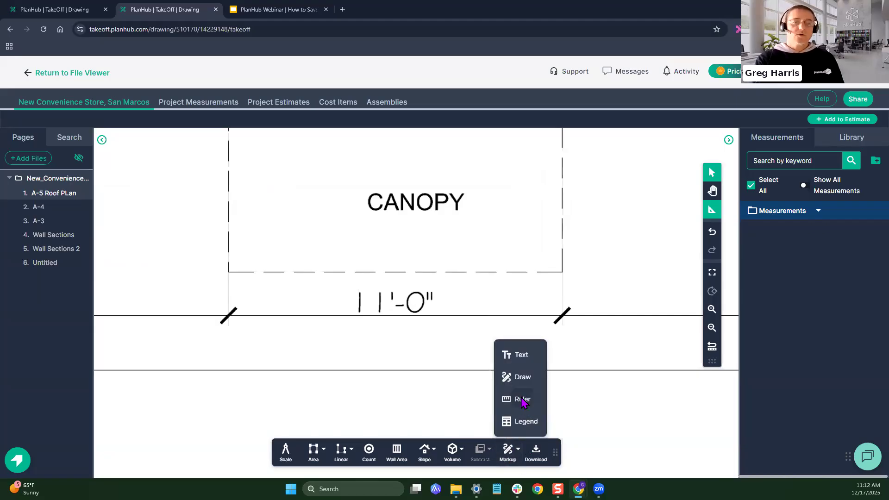
{"action": "left_click", "coordinate": [522, 400]}
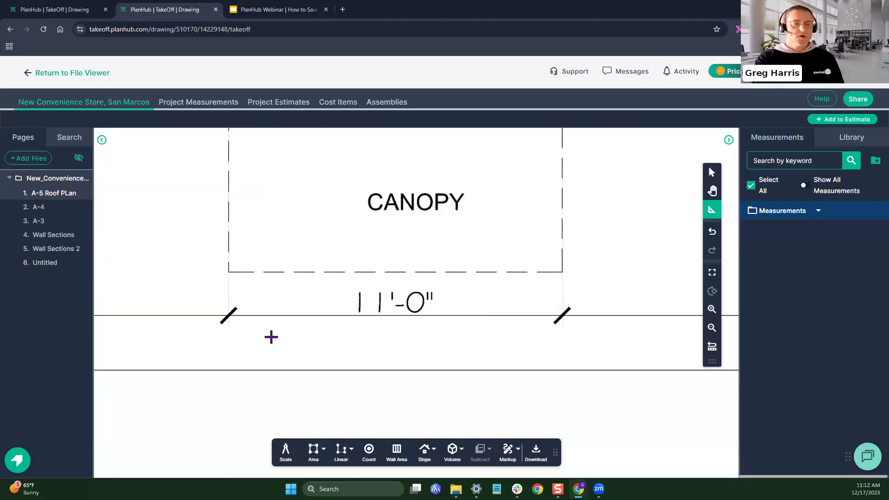
{"action": "scroll", "coordinate": [271, 337], "scroll_direction": "up", "scroll_amount": 4}
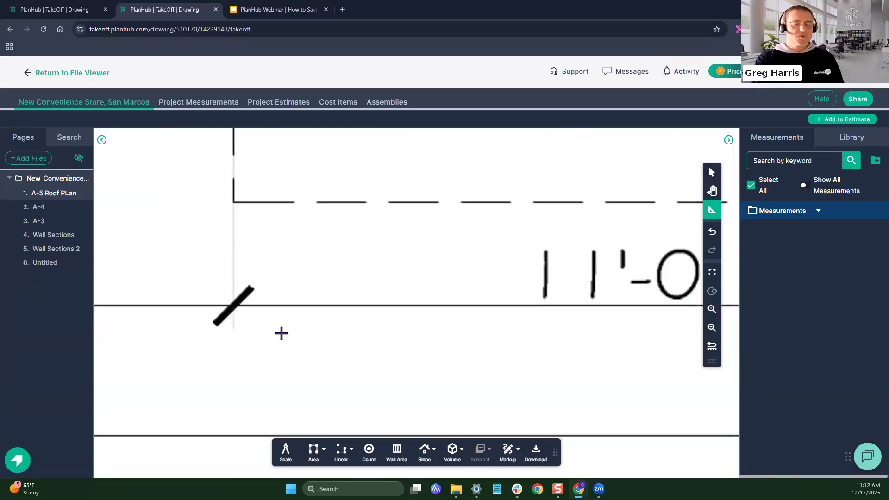
{"action": "left_click", "coordinate": [234, 329]}
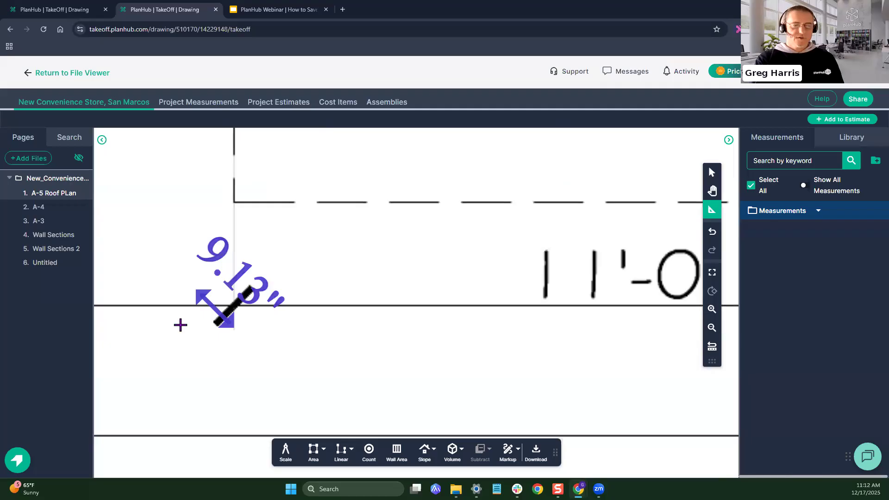
{"action": "left_click_drag", "start_coordinate": [617, 324], "coordinate": [343, 326]}
{"action": "left_click_drag", "start_coordinate": [589, 327], "coordinate": [405, 322]}
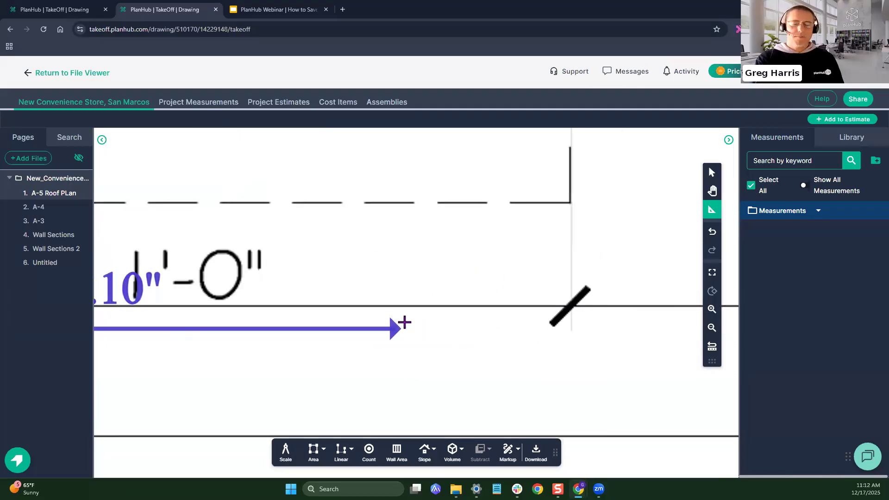
{"action": "left_click", "coordinate": [571, 332]}
Step: Inspect the ruler reading beneath the lower-left canopy and compare both line ends with the dimension's tick marks
{"action": "scroll", "coordinate": [349, 355], "scroll_direction": "down", "scroll_amount": 3}
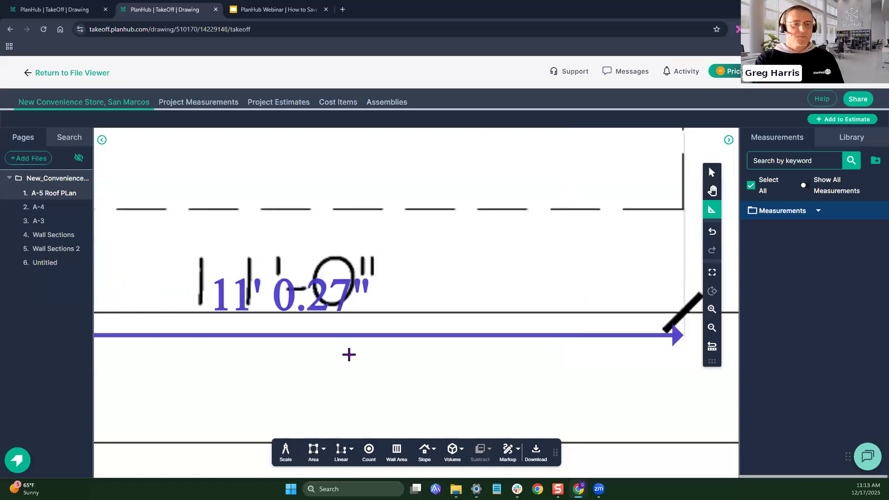
{"action": "scroll", "coordinate": [350, 354], "scroll_direction": "down", "scroll_amount": 1}
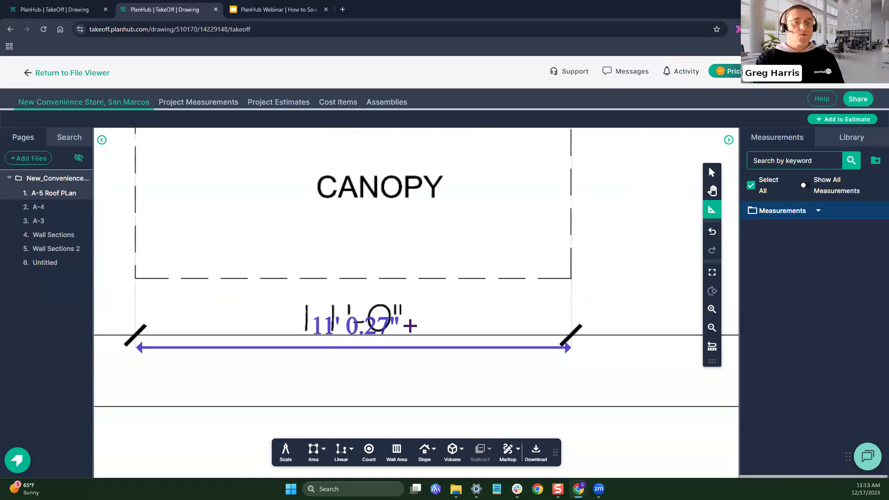
{"action": "scroll", "coordinate": [272, 374], "scroll_direction": "up", "scroll_amount": 2}
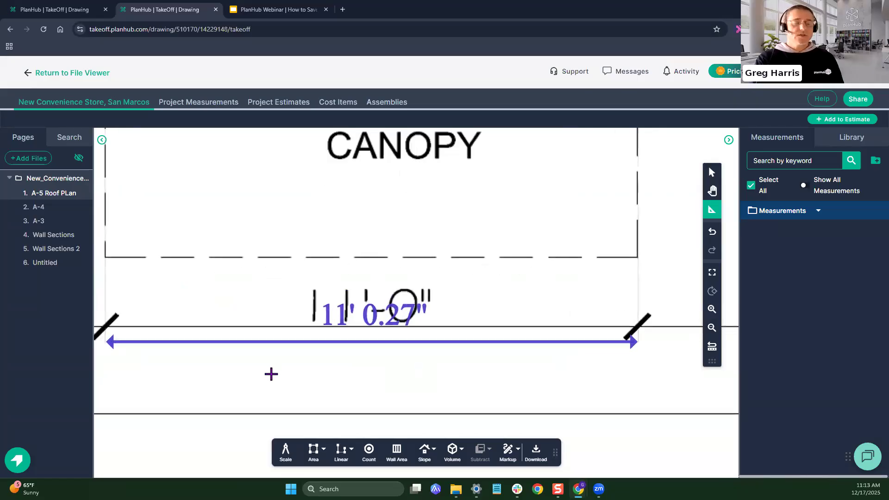
{"action": "scroll", "coordinate": [321, 377], "scroll_direction": "down", "scroll_amount": 1}
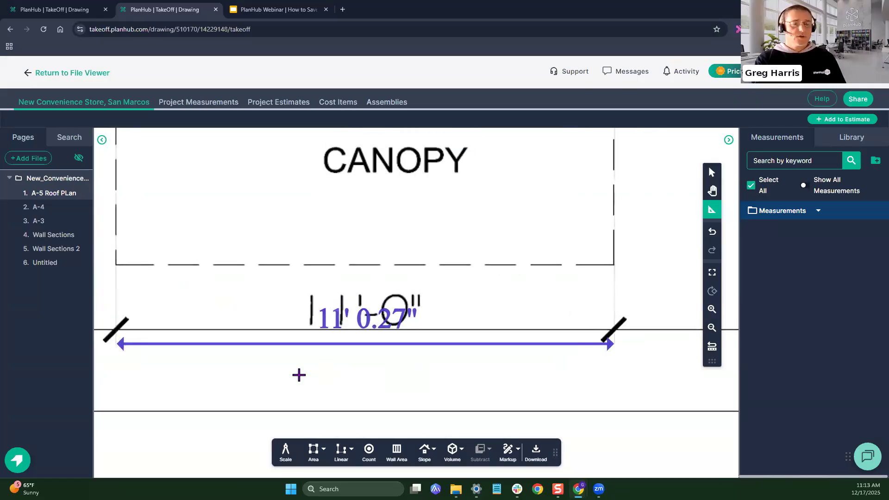
{"action": "scroll", "coordinate": [259, 370], "scroll_direction": "left", "scroll_amount": 1}
{"action": "scroll", "coordinate": [186, 367], "scroll_direction": "up", "scroll_amount": 1}
{"action": "scroll", "coordinate": [135, 361], "scroll_direction": "up", "scroll_amount": 1}
{"action": "scroll", "coordinate": [139, 356], "scroll_direction": "left", "scroll_amount": 1}
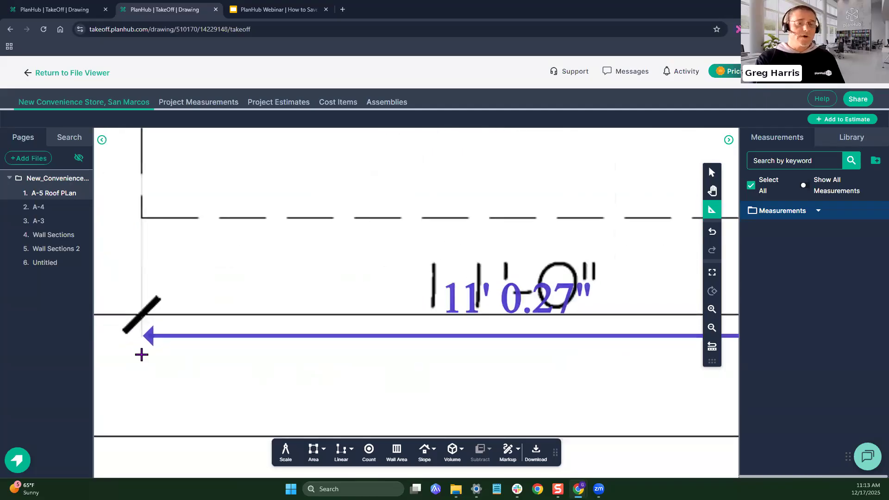
{"action": "scroll", "coordinate": [312, 357], "scroll_direction": "right", "scroll_amount": 1}
{"action": "scroll", "coordinate": [463, 357], "scroll_direction": "right", "scroll_amount": 5}
{"action": "scroll", "coordinate": [623, 352], "scroll_direction": "right", "scroll_amount": 2}
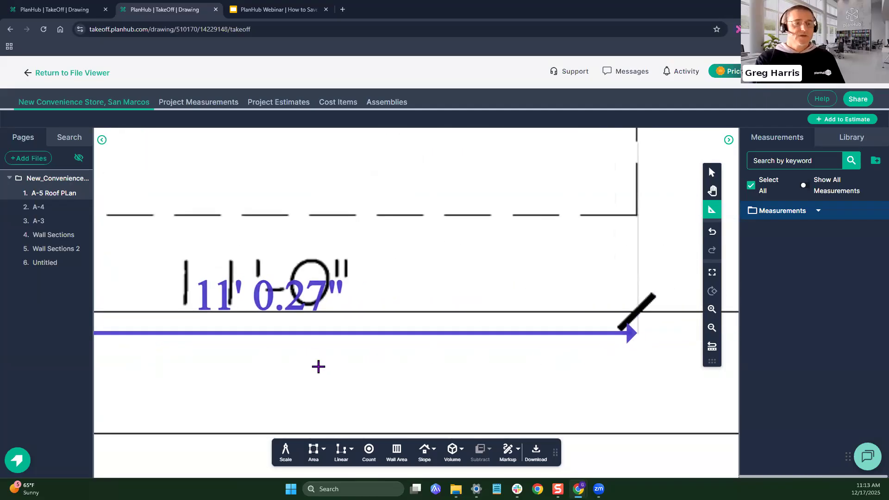
{"action": "scroll", "coordinate": [318, 366], "scroll_direction": "left", "scroll_amount": 2}
{"action": "scroll", "coordinate": [350, 371], "scroll_direction": "down", "scroll_amount": 1}
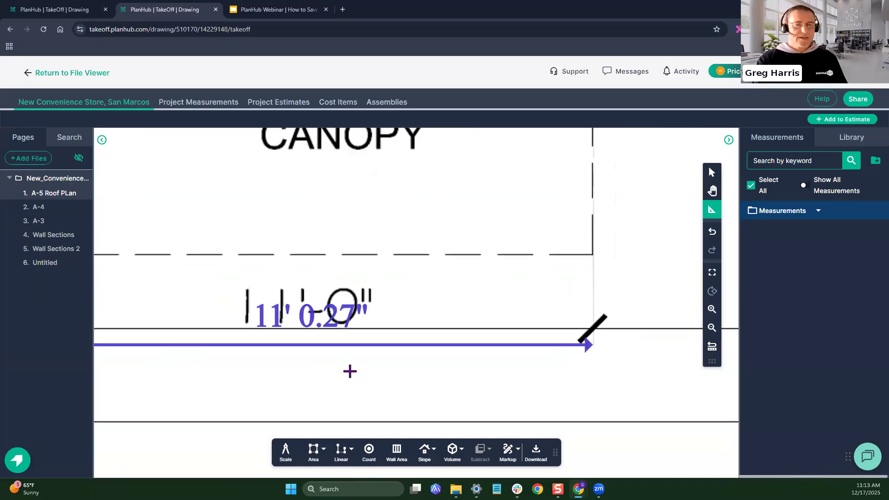
{"action": "scroll", "coordinate": [378, 368], "scroll_direction": "down", "scroll_amount": 2}
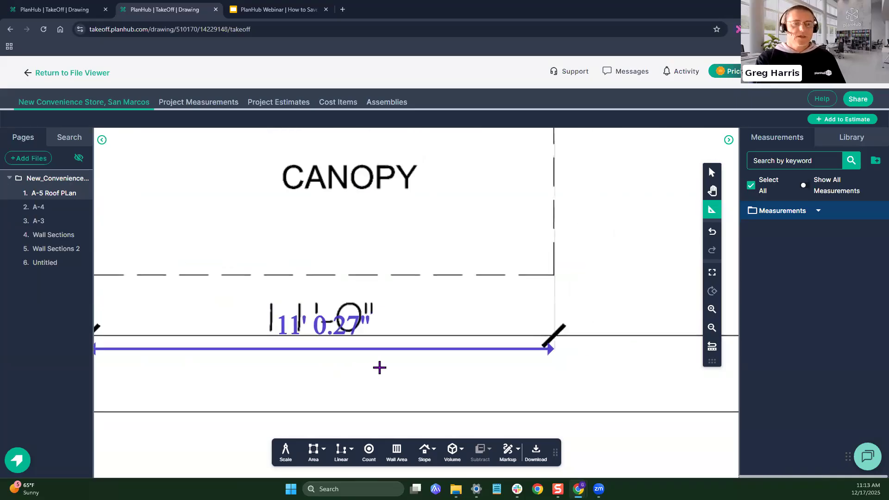
{"action": "scroll", "coordinate": [379, 367], "scroll_direction": "down", "scroll_amount": 1}
{"action": "scroll", "coordinate": [519, 327], "scroll_direction": "down", "scroll_amount": 2}
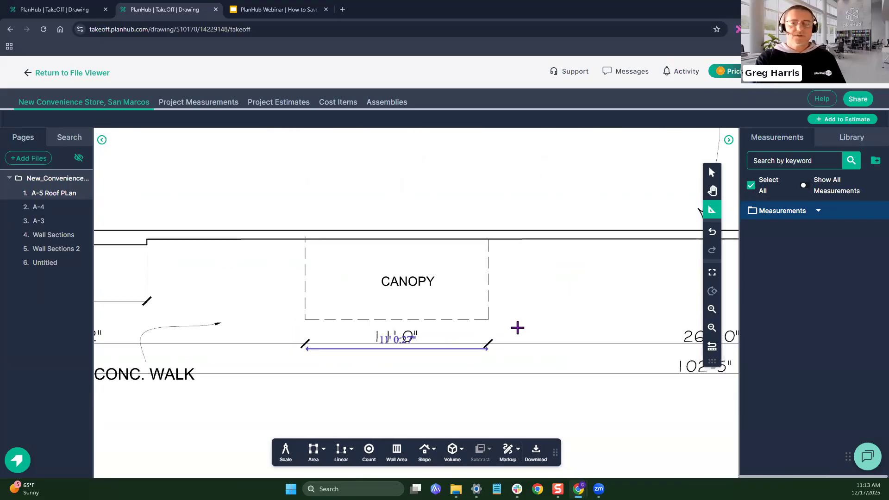
Step: Start a multi-point Slope measurement for the whole roof and name it TPO System
{"action": "scroll", "coordinate": [523, 324], "scroll_direction": "down", "scroll_amount": 1}
{"action": "left_click_drag", "start_coordinate": [492, 196], "coordinate": [432, 287]}
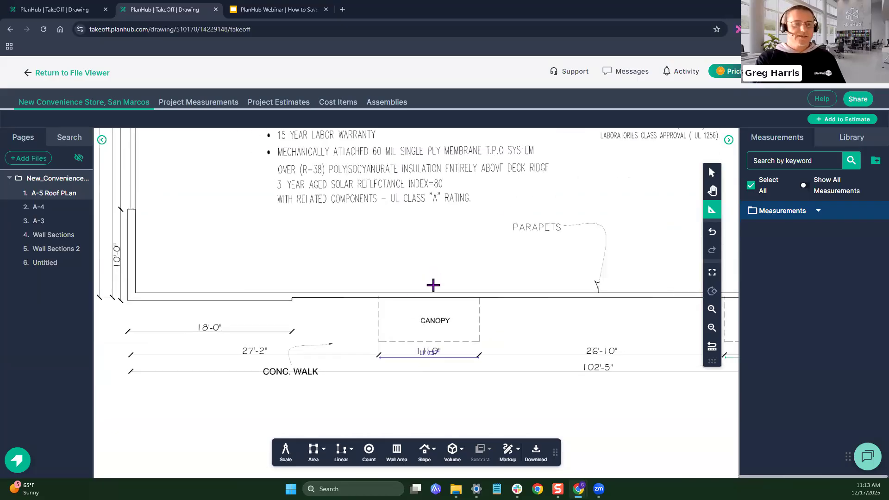
{"action": "scroll", "coordinate": [432, 287], "scroll_direction": "down", "scroll_amount": 4}
{"action": "mouse_move", "coordinate": [445, 214]}
{"action": "left_mouse_down"}
{"action": "mouse_move", "coordinate": [357, 287]}
{"action": "mouse_move", "coordinate": [355, 310]}
{"action": "mouse_move", "coordinate": [398, 268]}
{"action": "left_mouse_up"}
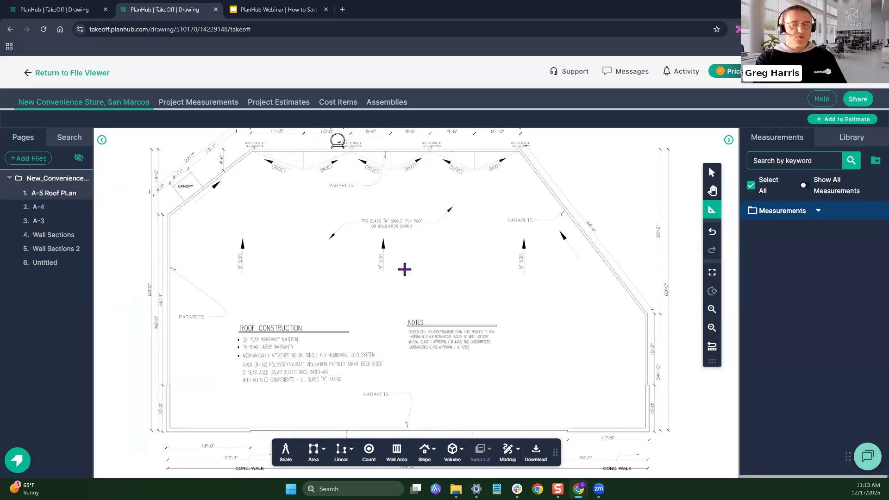
{"action": "left_click", "coordinate": [425, 456]}
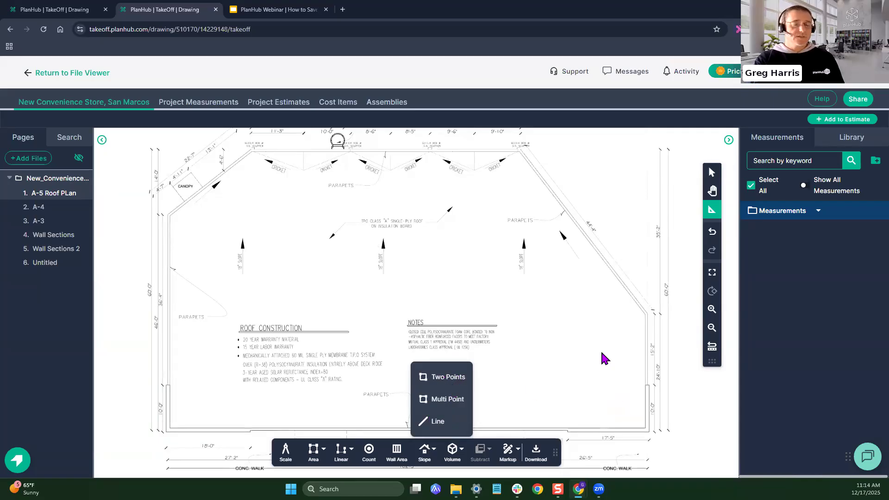
{"action": "left_click", "coordinate": [445, 401]}
{"action": "left_click", "coordinate": [375, 192]}
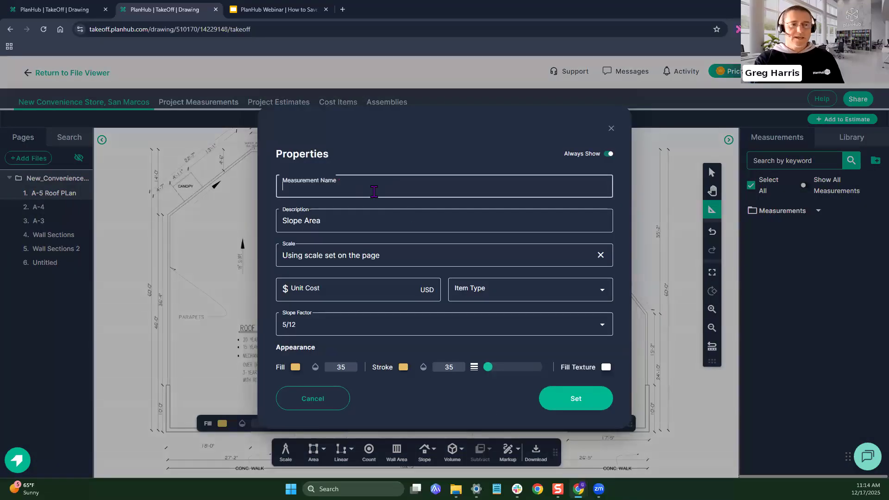
{"action": "type", "text": "Main Rpo"}
{"action": "key", "text": "BackSpace"}
{"action": "key", "text": "BackSpace"}
{"action": "key", "text": "BackSpace"}
{"action": "key", "text": "BackSpace"}
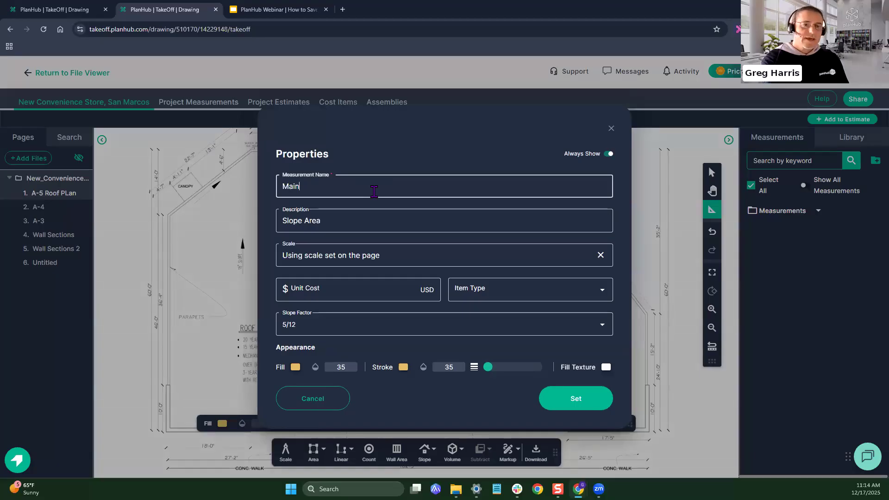
{"action": "key", "text": "BackSpace"}
{"action": "key", "text": "BackSpace"}
{"action": "key", "text": "BackSpace"}
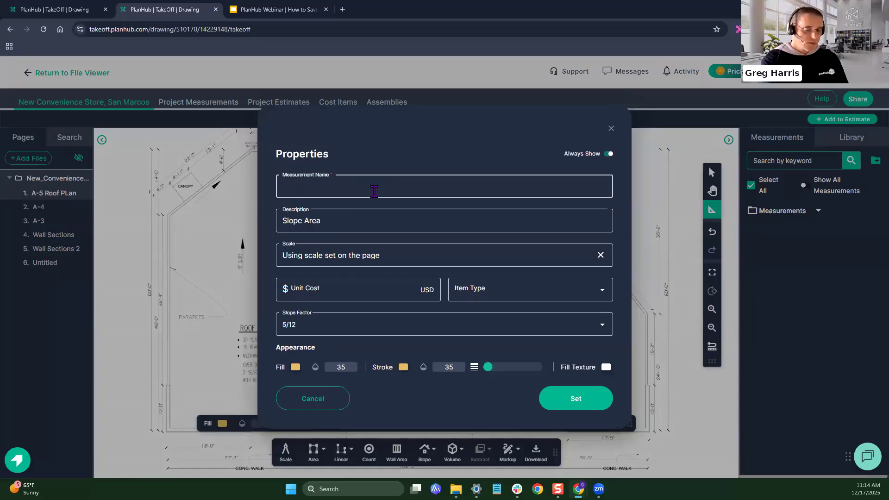
{"action": "type", "text": "TPO "}
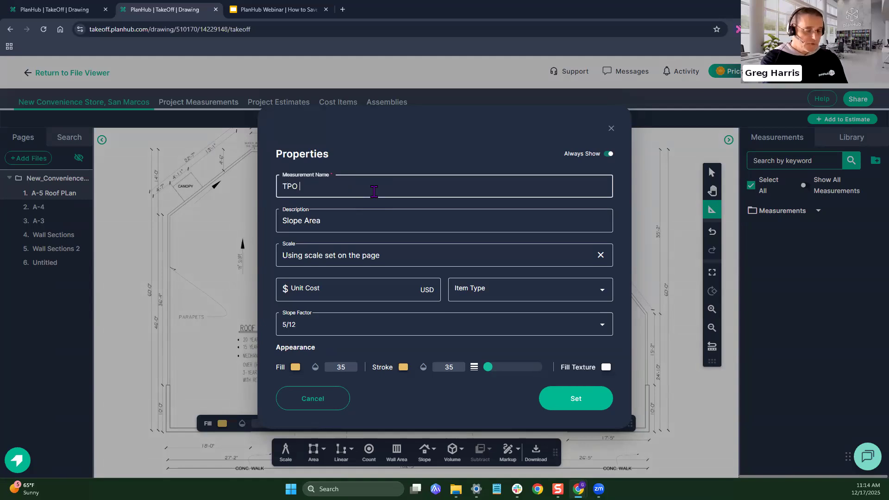
{"action": "type", "text": "System"}
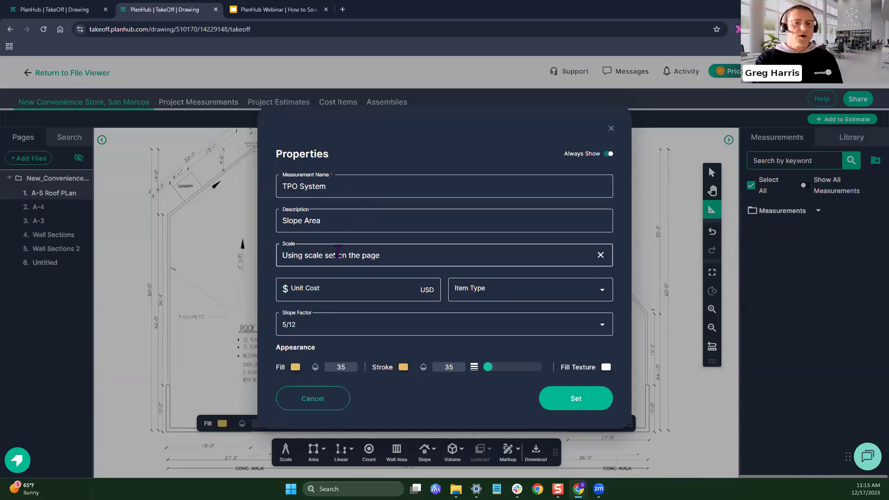
Step: Set the TPO System slope factor to 0.25/12, keep the current fill colour and apply the properties
{"action": "left_click", "coordinate": [332, 324]}
{"action": "scroll", "coordinate": [332, 324], "scroll_direction": "up", "scroll_amount": 3}
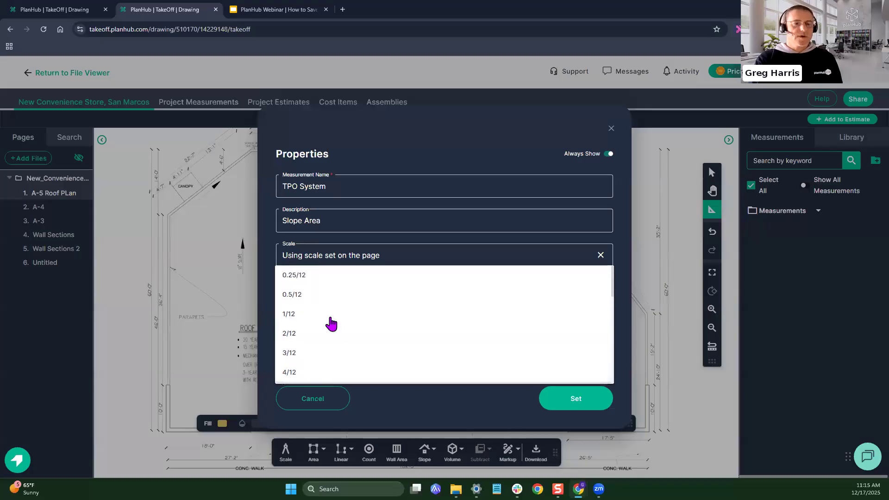
{"action": "left_click", "coordinate": [333, 284]}
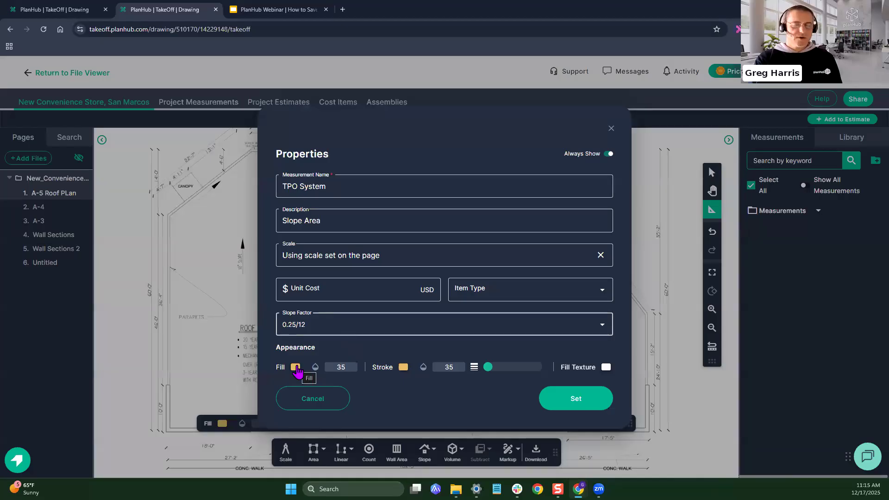
{"action": "left_click", "coordinate": [296, 368]}
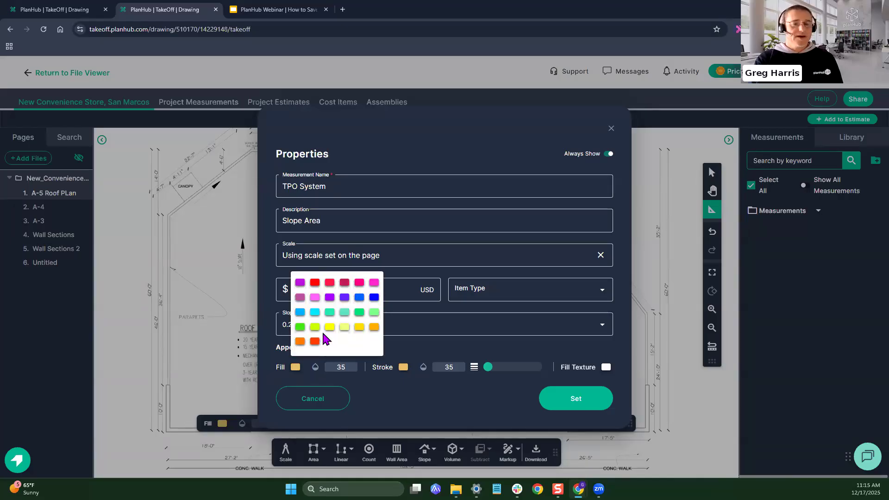
{"action": "left_click", "coordinate": [343, 341]}
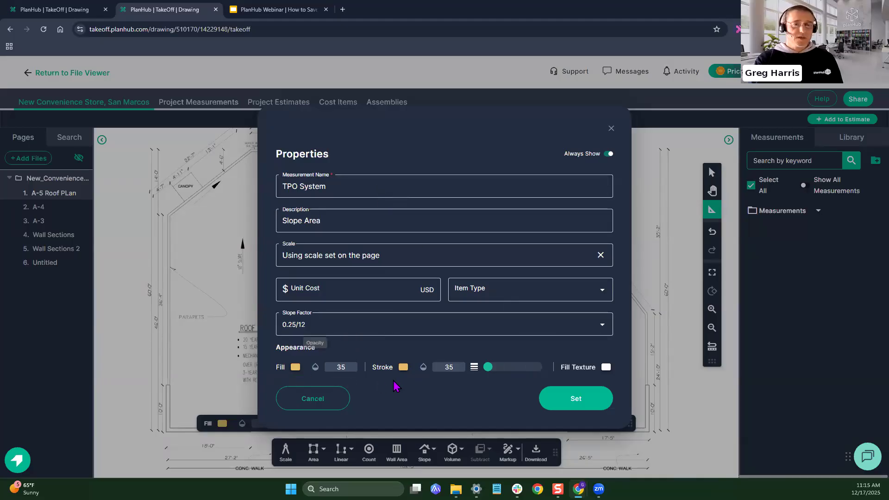
{"action": "left_click", "coordinate": [577, 400]}
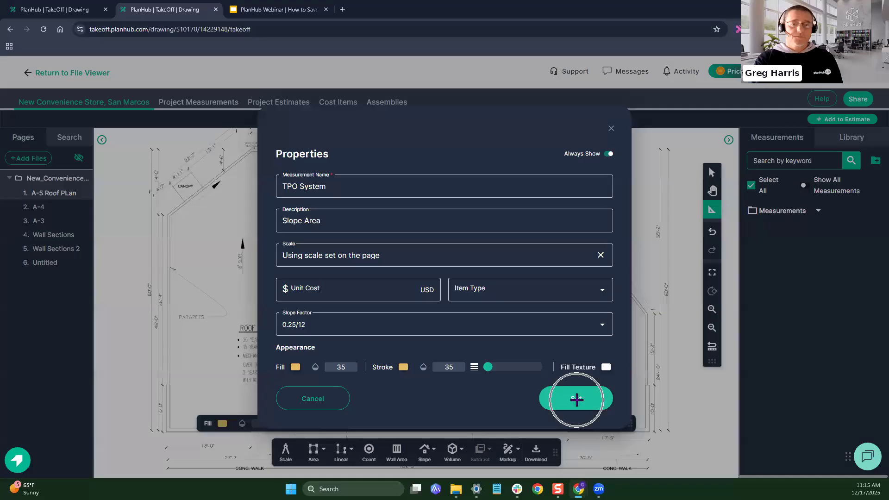
{"action": "mouse_move", "coordinate": [402, 317]}
{"action": "left_mouse_down"}
{"action": "mouse_move", "coordinate": [429, 295]}
{"action": "mouse_move", "coordinate": [360, 273]}
{"action": "left_mouse_up"}
{"action": "scroll", "coordinate": [540, 349], "scroll_direction": "up", "scroll_amount": 4}
{"action": "scroll", "coordinate": [542, 348], "scroll_direction": "up", "scroll_amount": 5}
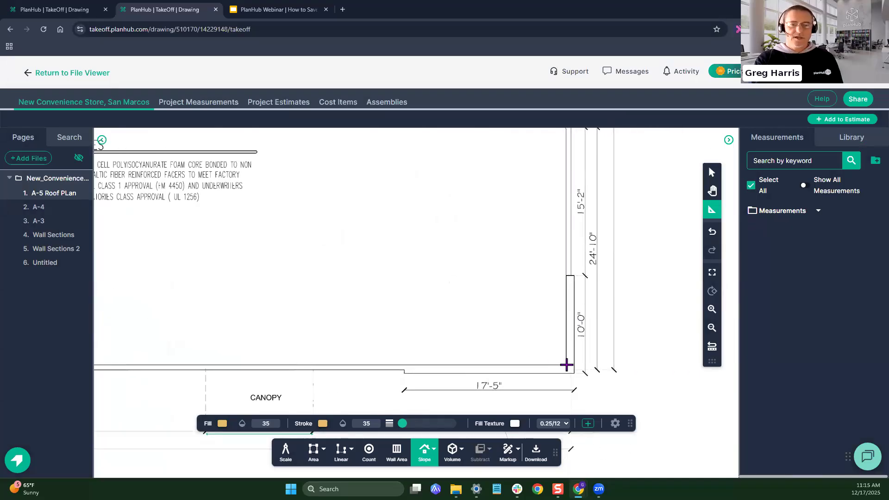
{"action": "left_click", "coordinate": [567, 365]}
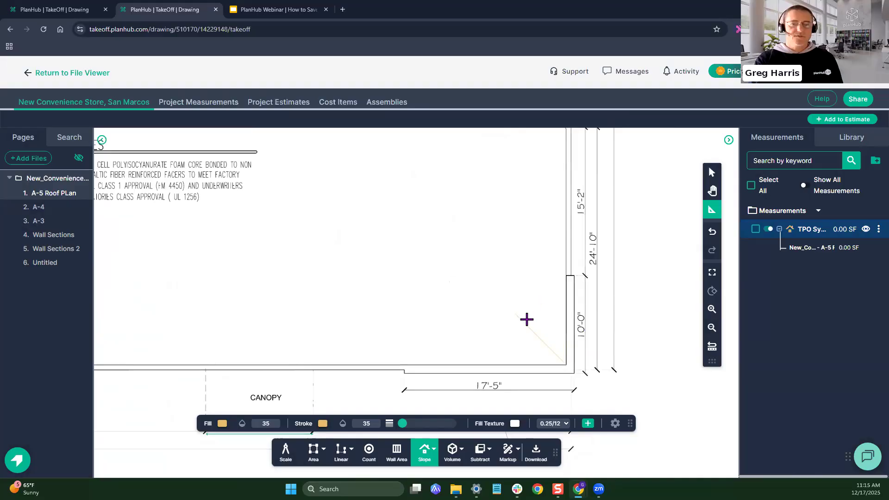
{"action": "scroll", "coordinate": [526, 319], "scroll_direction": "up", "scroll_amount": 5}
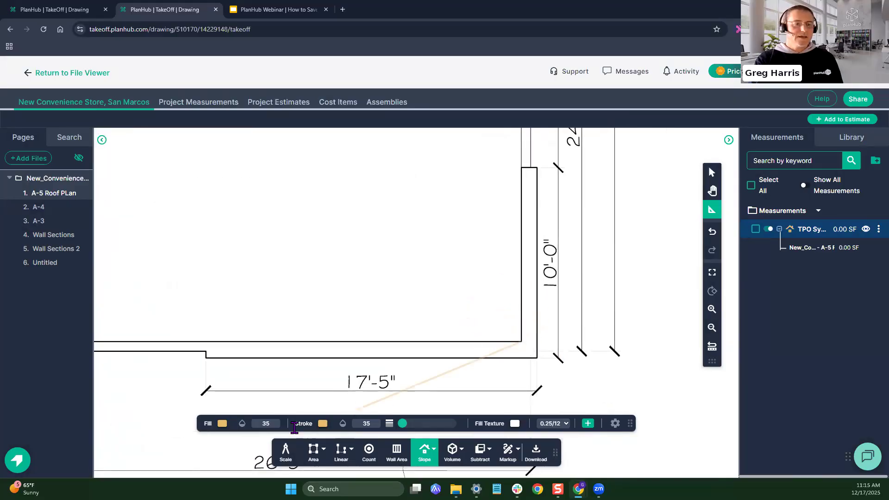
Step: Set the TPO System's fill opacity to 35 and its stroke opacity to 100, and clear the outline point already placed
{"action": "double_click", "coordinate": [258, 423]}
{"action": "type", "text": "100"}
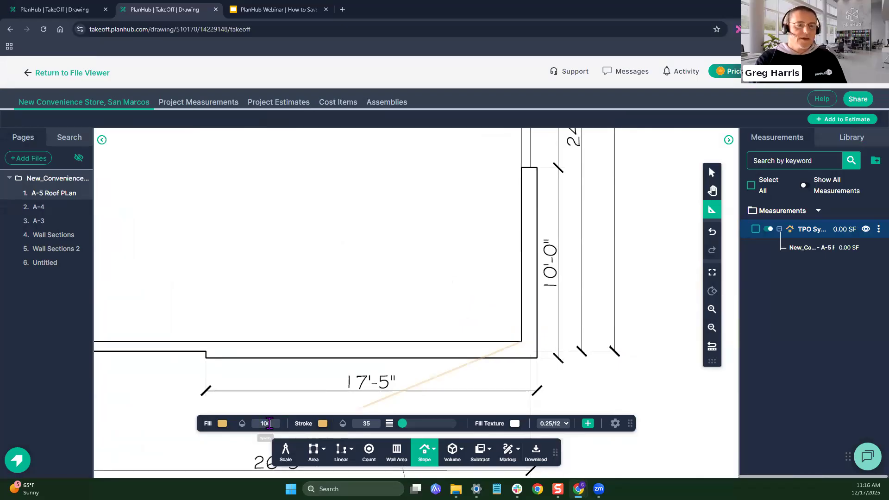
{"action": "left_click_drag", "start_coordinate": [275, 422], "coordinate": [254, 424]}
{"action": "type", "text": "35"}
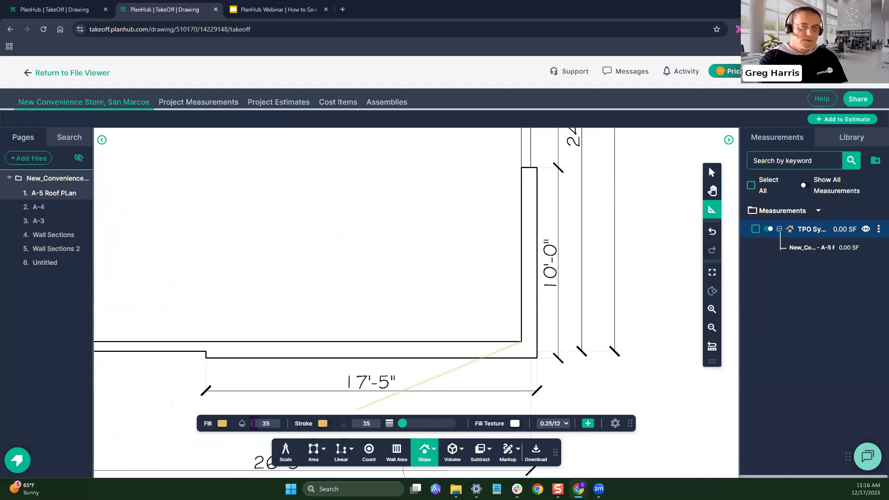
{"action": "left_click_drag", "start_coordinate": [373, 423], "coordinate": [359, 423]}
{"action": "type", "text": "100"}
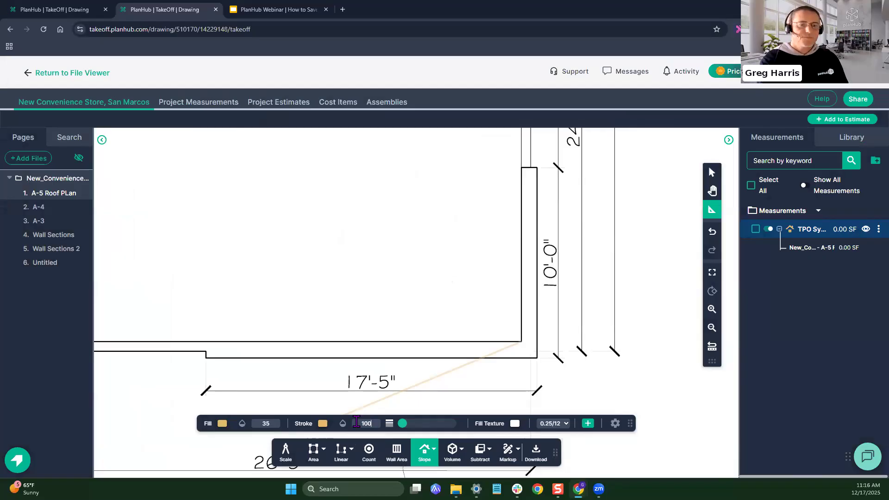
{"action": "key", "text": "Escape"}
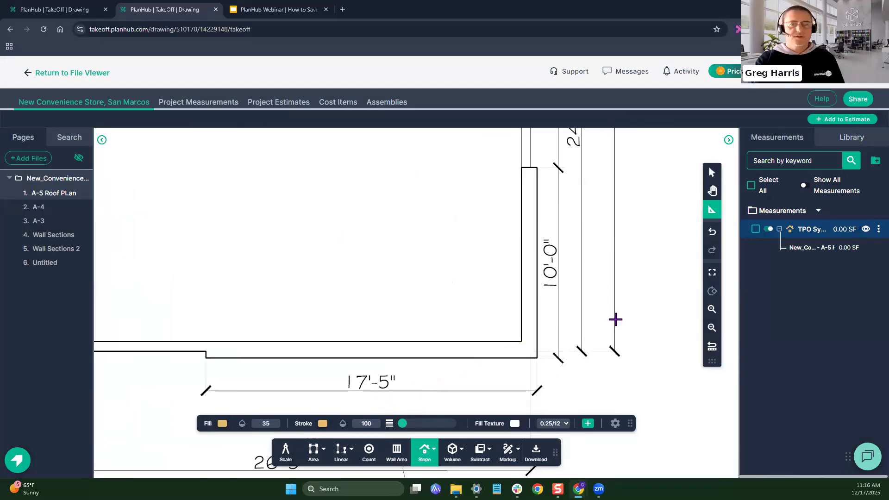
Step: Trace the TPO System outline from the roof's lower-right inner parapet corner up the right wall to the start of the diagonal wall
{"action": "left_click", "coordinate": [521, 342]}
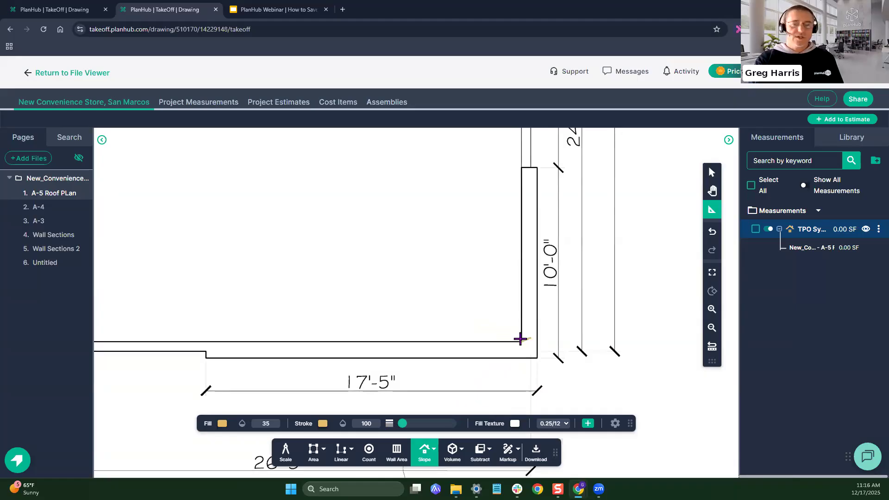
{"action": "left_click_drag", "start_coordinate": [527, 147], "coordinate": [521, 325]}
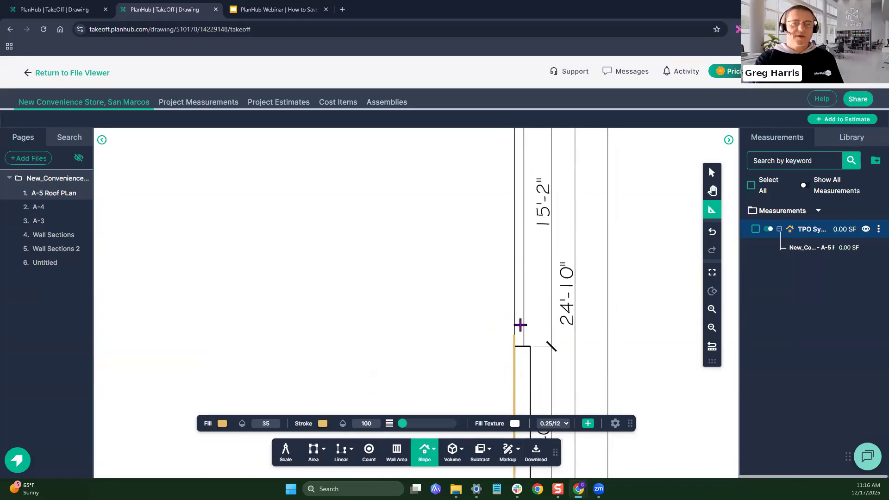
{"action": "scroll", "coordinate": [511, 170], "scroll_direction": "down", "scroll_amount": 3}
{"action": "left_click_drag", "start_coordinate": [513, 165], "coordinate": [494, 316]}
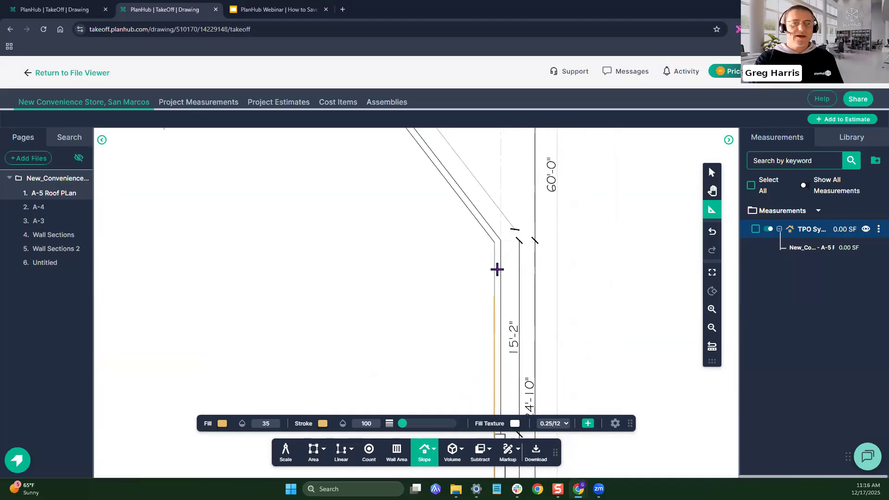
{"action": "left_click", "coordinate": [494, 242]}
{"action": "left_click", "coordinate": [513, 236]}
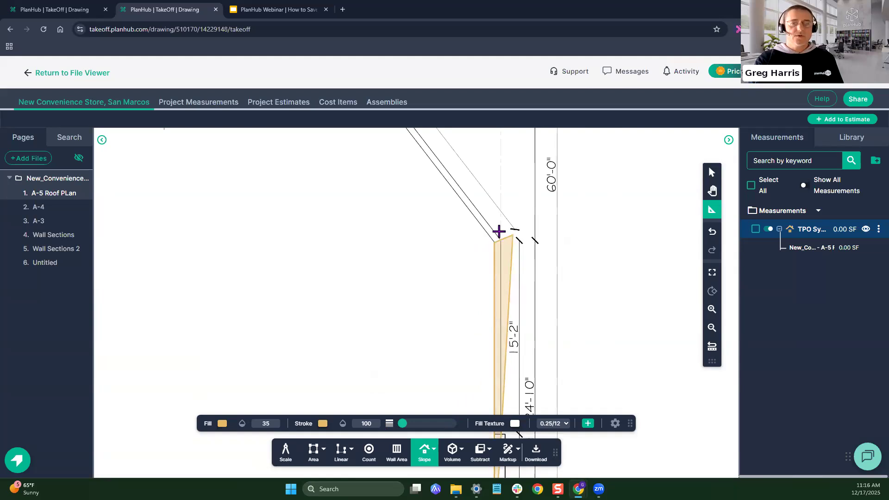
{"action": "scroll", "coordinate": [493, 237], "scroll_direction": "up", "scroll_amount": 3}
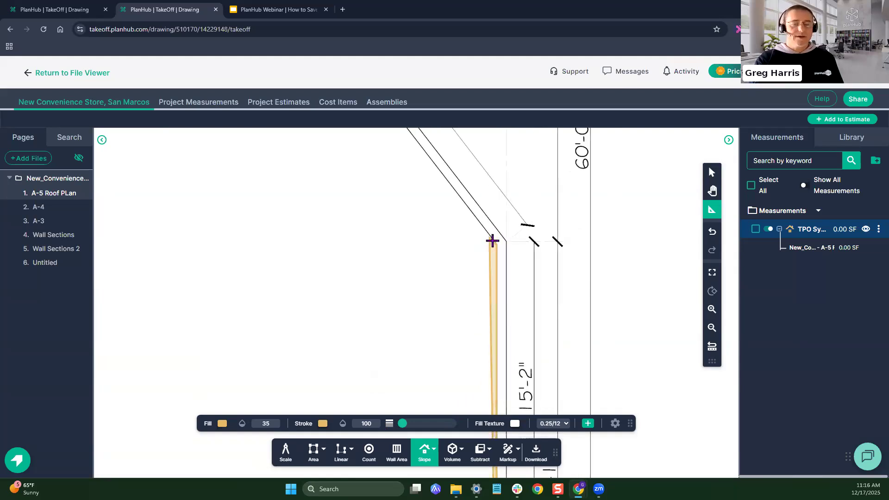
{"action": "scroll", "coordinate": [470, 253], "scroll_direction": "down", "scroll_amount": 3}
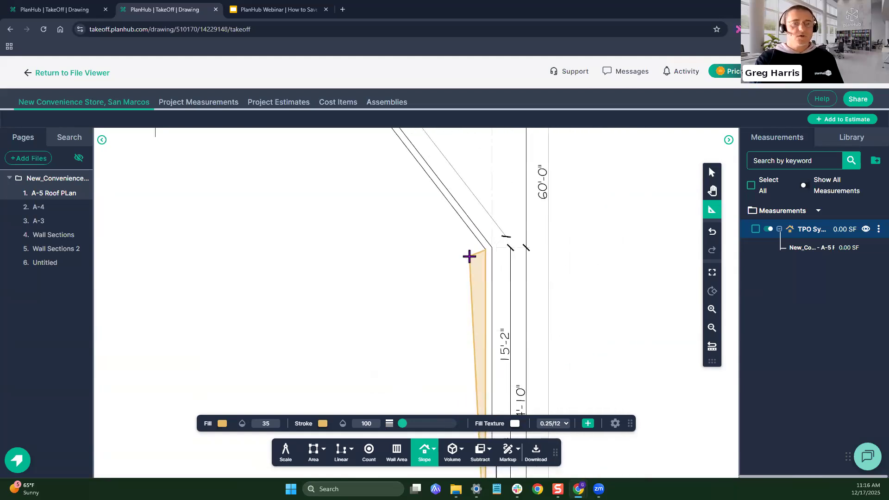
{"action": "left_click_drag", "start_coordinate": [404, 172], "coordinate": [456, 314]}
{"action": "left_click_drag", "start_coordinate": [429, 278], "coordinate": [382, 204]}
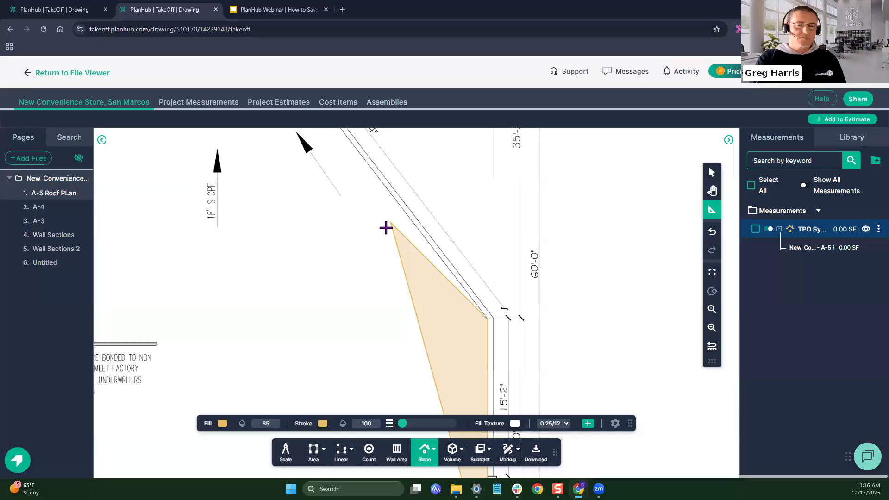
{"action": "left_click", "coordinate": [490, 322]}
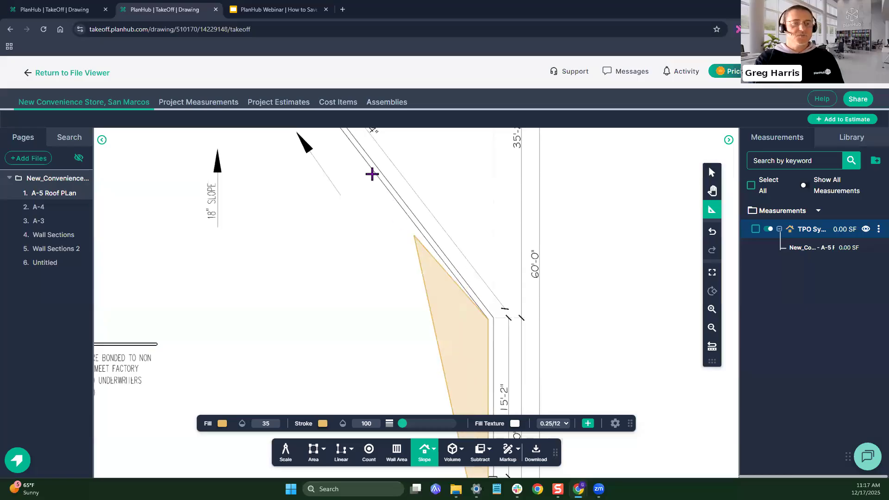
Step: Continue the outline along the 44'-4" diagonal parapet's inner face to the upper-right corner and across the upper wall towards the upper-left corner
{"action": "scroll", "coordinate": [503, 308], "scroll_direction": "up", "scroll_amount": 3}
{"action": "scroll", "coordinate": [480, 349], "scroll_direction": "up", "scroll_amount": 3}
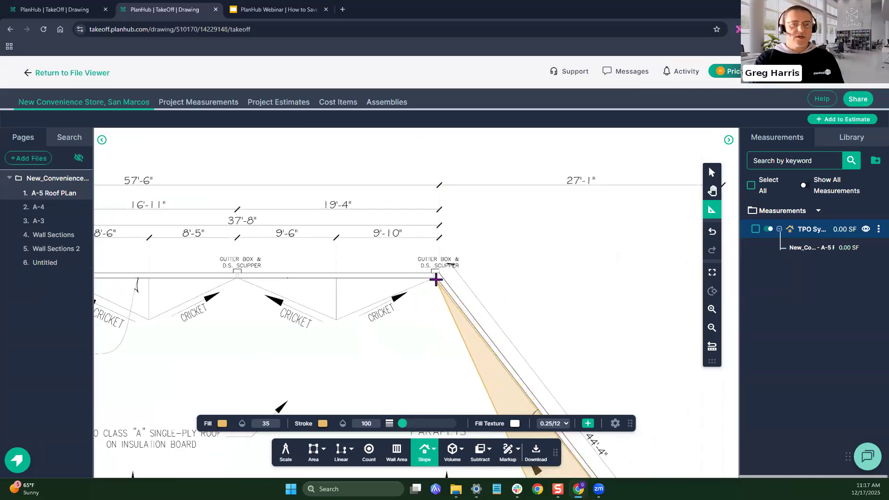
{"action": "left_click", "coordinate": [437, 279]}
{"action": "left_click", "coordinate": [237, 276]}
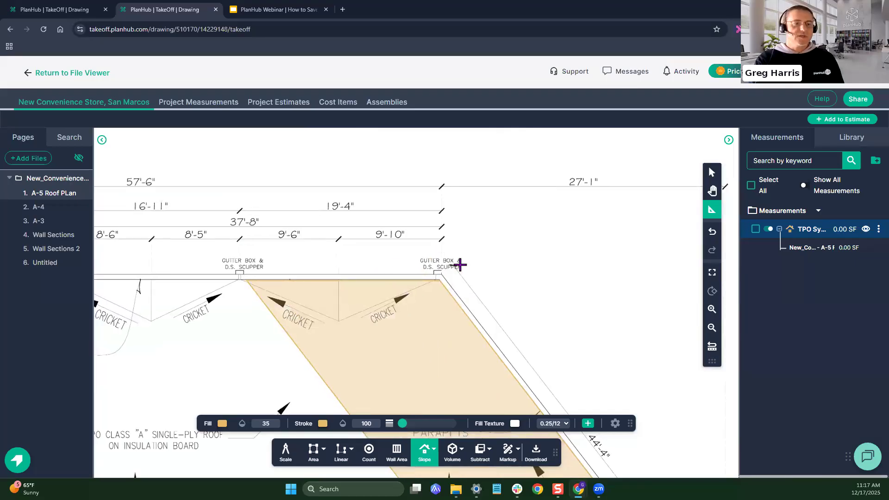
{"action": "left_click_drag", "start_coordinate": [460, 265], "coordinate": [503, 255]}
{"action": "left_click_drag", "start_coordinate": [263, 252], "coordinate": [452, 254]}
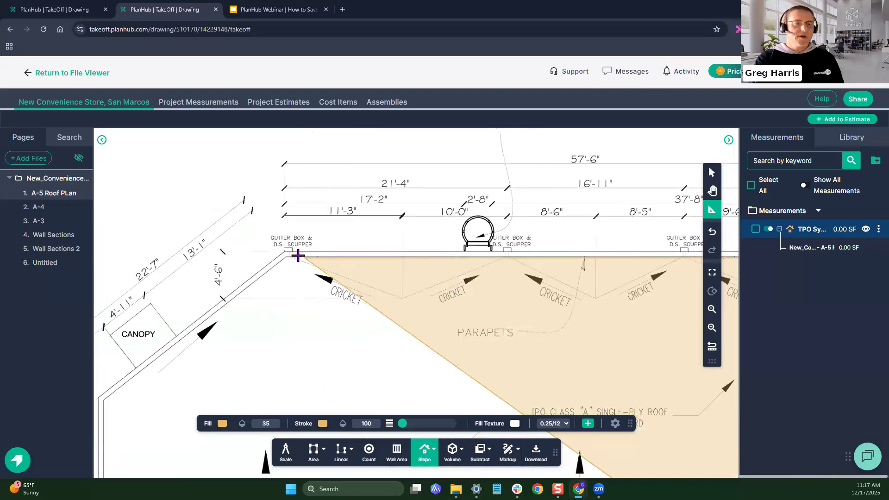
Step: Continue the outline down the upper-left diagonal and the left wall's inner face, and finish the area at the lower-left inner corner
{"action": "left_click_drag", "start_coordinate": [213, 328], "coordinate": [366, 223]}
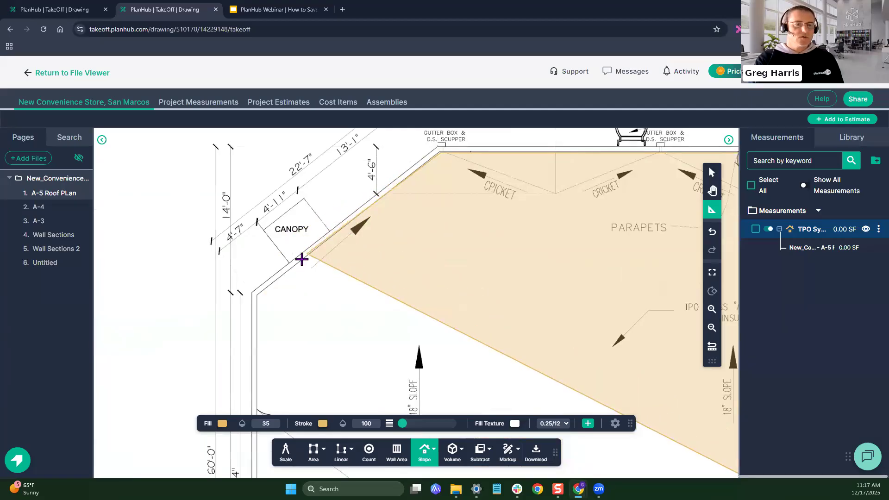
{"action": "left_click", "coordinate": [259, 297]}
{"action": "left_click_drag", "start_coordinate": [276, 392], "coordinate": [260, 274]}
{"action": "left_click_drag", "start_coordinate": [261, 365], "coordinate": [268, 254]}
{"action": "scroll", "coordinate": [268, 254], "scroll_direction": "down", "scroll_amount": 2}
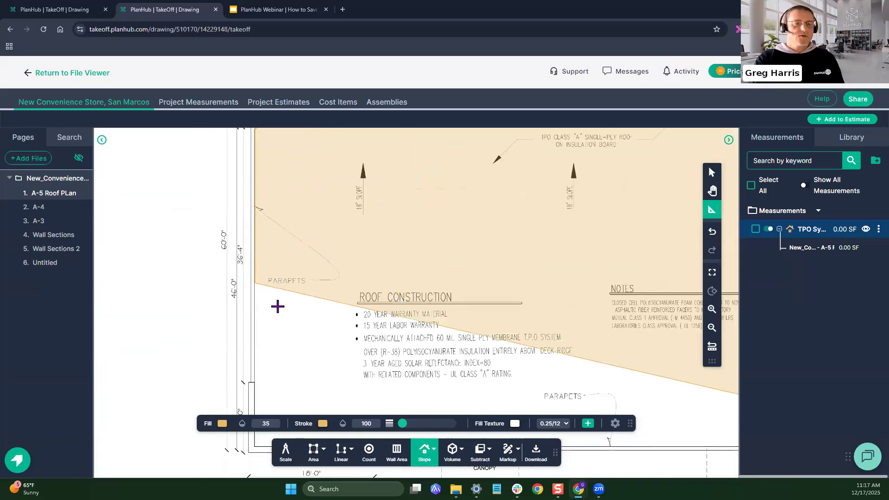
{"action": "scroll", "coordinate": [278, 306], "scroll_direction": "down", "scroll_amount": 1}
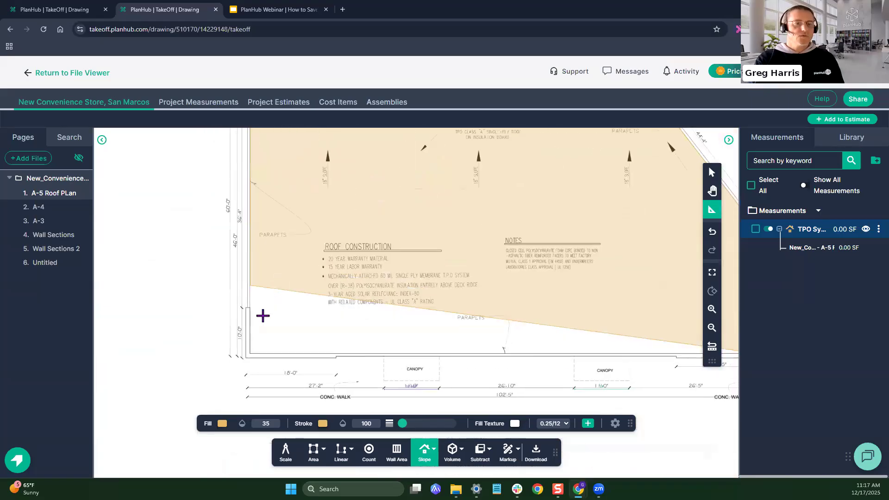
{"action": "double_click", "coordinate": [253, 354]}
{"action": "scroll", "coordinate": [293, 368], "scroll_direction": "down", "scroll_amount": 3}
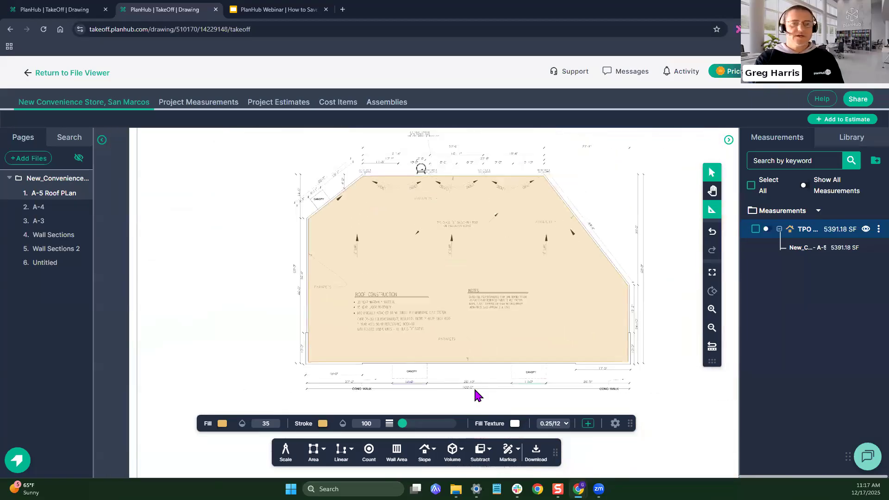
{"action": "left_click_drag", "start_coordinate": [665, 315], "coordinate": [622, 309]}
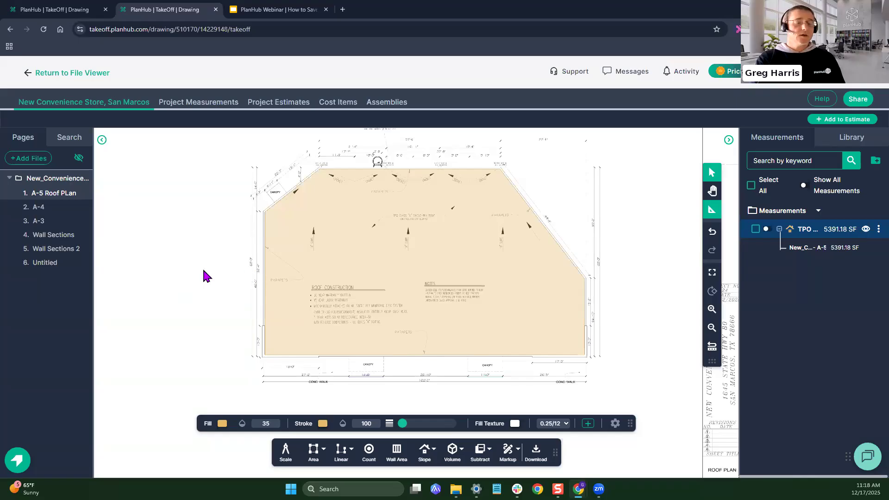
Step: Open the Wall Sections page and examine the TPO roofing and metal flashing detail for the parapet upturn height
{"action": "left_click", "coordinate": [51, 236]}
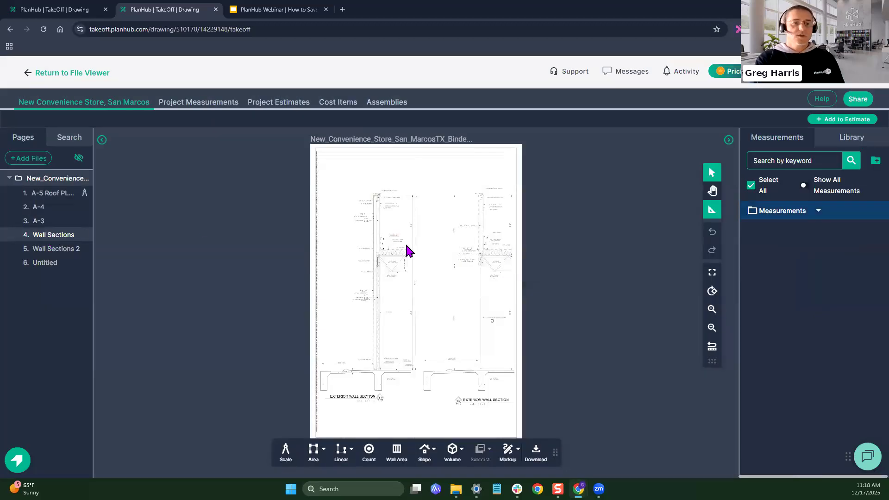
{"action": "scroll", "coordinate": [396, 259], "scroll_direction": "up", "scroll_amount": 3}
{"action": "left_click_drag", "start_coordinate": [405, 166], "coordinate": [399, 292]}
{"action": "scroll", "coordinate": [401, 297], "scroll_direction": "down", "scroll_amount": 2}
{"action": "left_click_drag", "start_coordinate": [391, 244], "coordinate": [363, 269]}
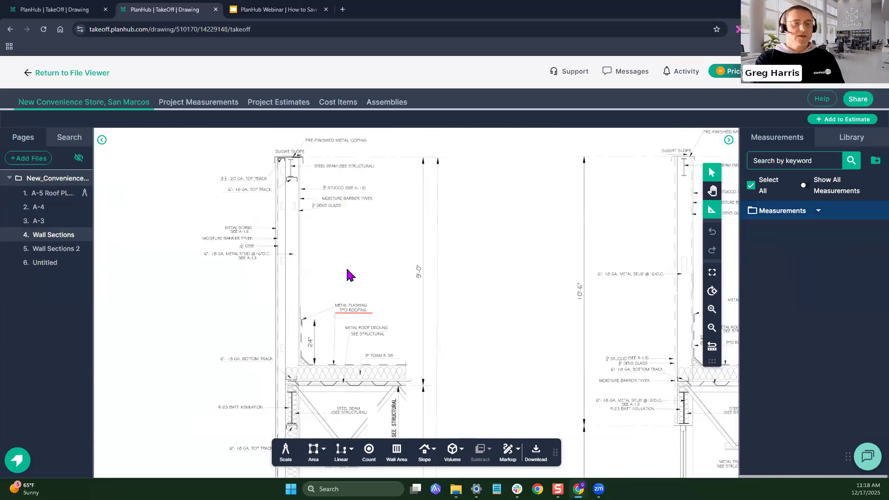
{"action": "scroll", "coordinate": [347, 273], "scroll_direction": "up", "scroll_amount": 4}
{"action": "scroll", "coordinate": [391, 240], "scroll_direction": "up", "scroll_amount": 2}
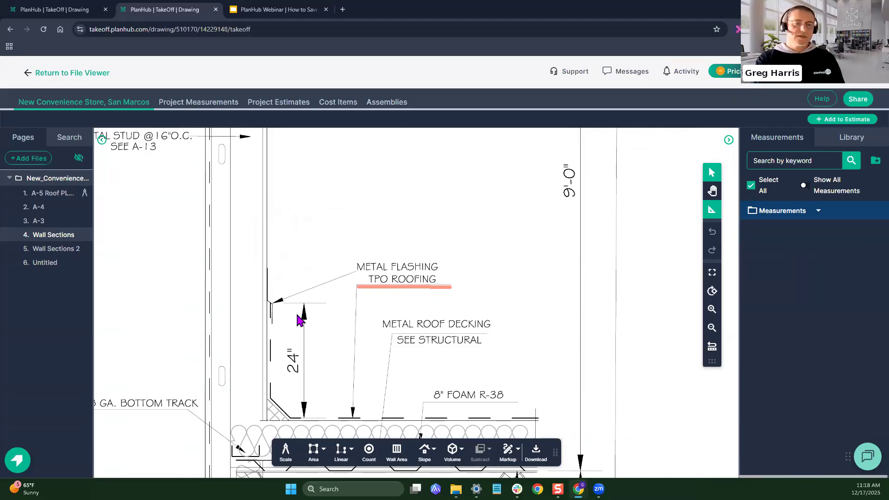
{"action": "scroll", "coordinate": [325, 320], "scroll_direction": "down", "scroll_amount": 1}
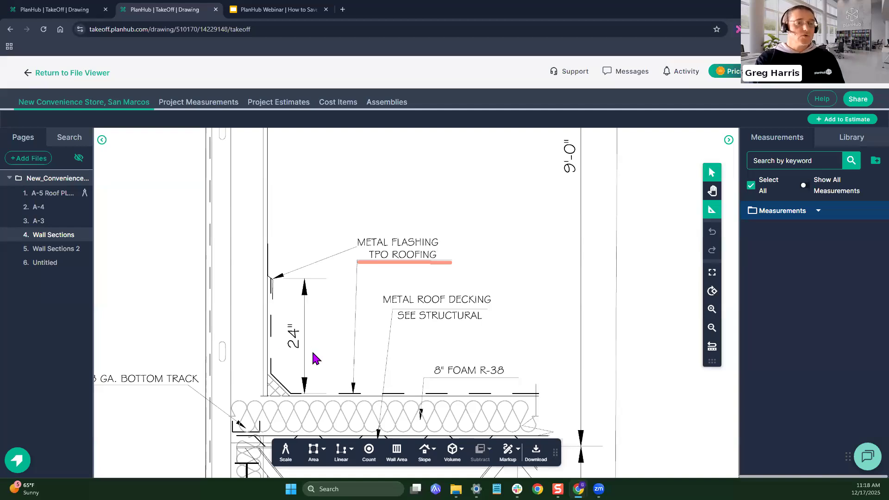
Step: Return to the A-5 Roof Plan and start a Wall Area measurement named Parapet Area
{"action": "left_click", "coordinate": [52, 195]}
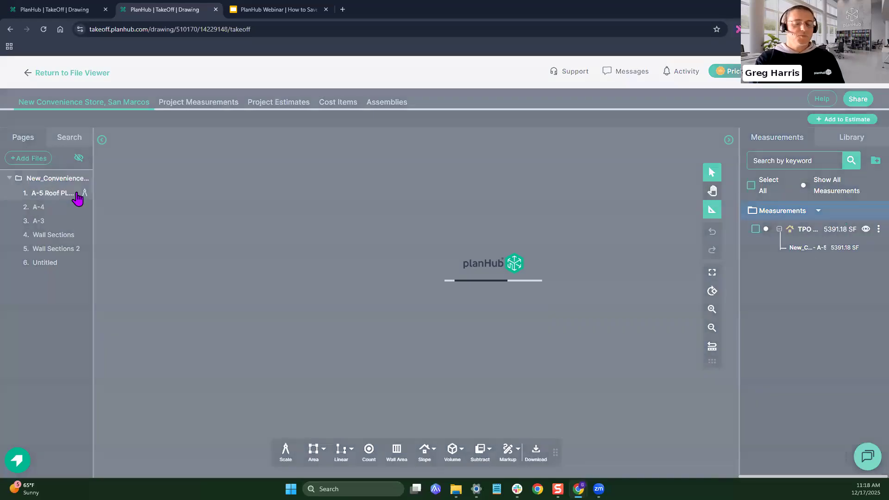
{"action": "scroll", "coordinate": [402, 404], "scroll_direction": "up", "scroll_amount": 2}
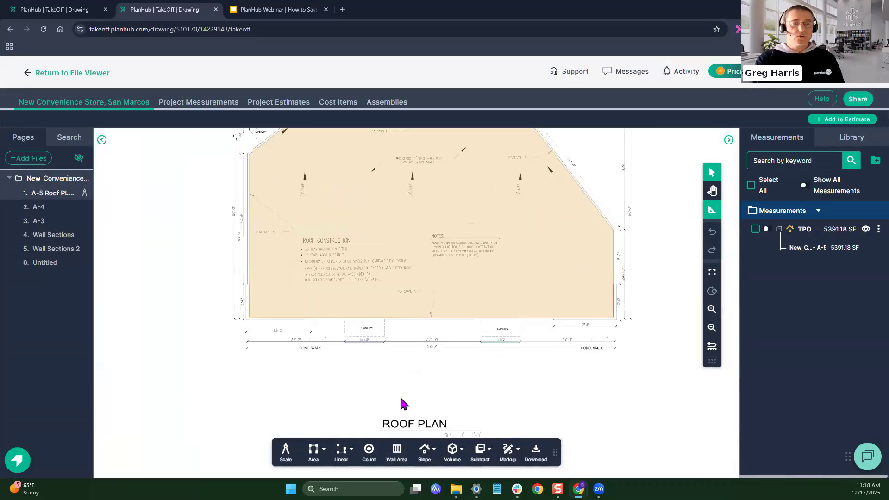
{"action": "scroll", "coordinate": [401, 400], "scroll_direction": "up", "scroll_amount": 3}
{"action": "left_click_drag", "start_coordinate": [344, 304], "coordinate": [418, 351]}
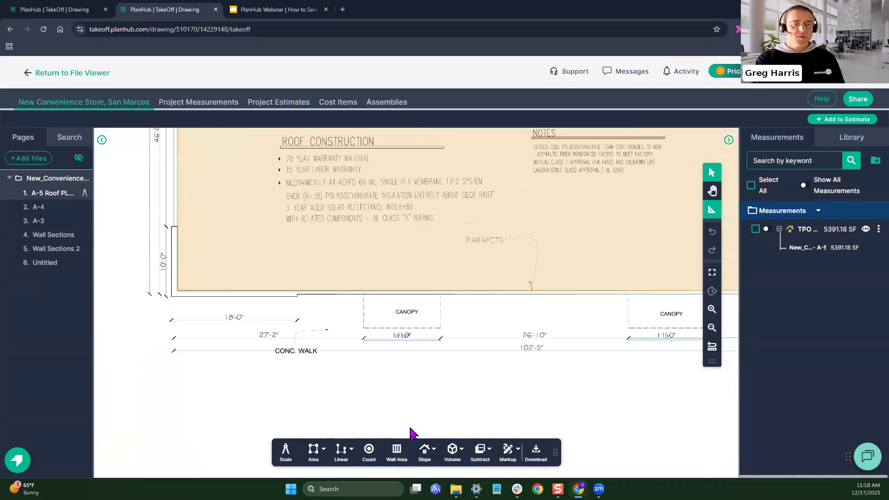
{"action": "left_click", "coordinate": [396, 451]}
{"action": "left_click", "coordinate": [376, 308]}
{"action": "left_click", "coordinate": [353, 145]}
{"action": "type", "text": "Parapet Area"}
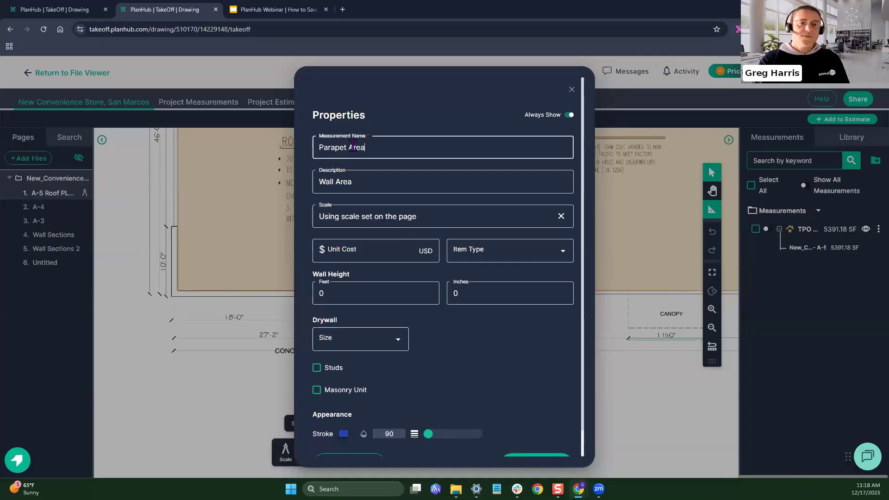
Step: Set the Parapet Area wall height to 2 feet 0 inches and accept the measurement properties
{"action": "left_click", "coordinate": [332, 291]}
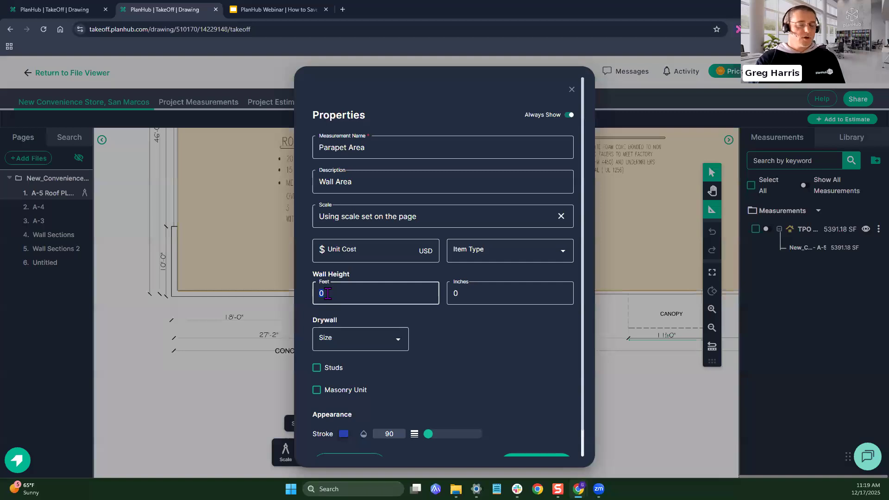
{"action": "scroll", "coordinate": [477, 319], "scroll_direction": "down", "scroll_amount": 2}
{"action": "scroll", "coordinate": [408, 324], "scroll_direction": "up", "scroll_amount": 2}
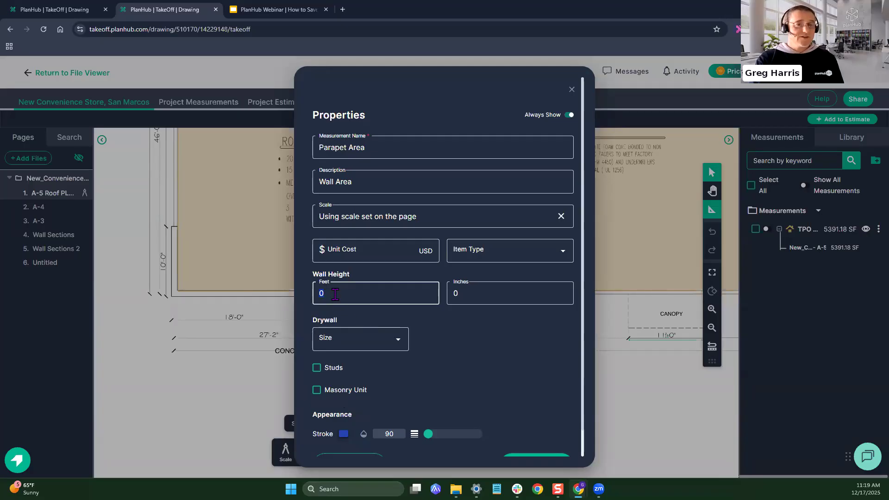
{"action": "left_click_drag", "start_coordinate": [318, 295], "coordinate": [342, 298]}
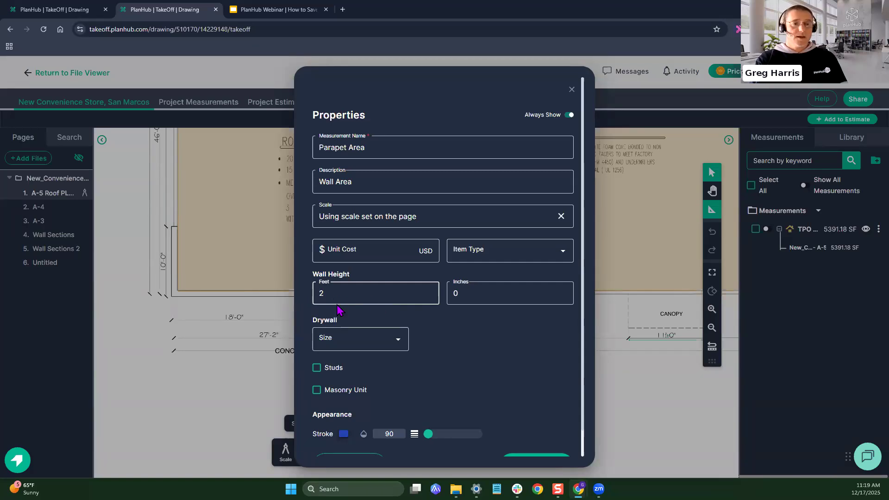
{"action": "scroll", "coordinate": [401, 328], "scroll_direction": "down", "scroll_amount": 1}
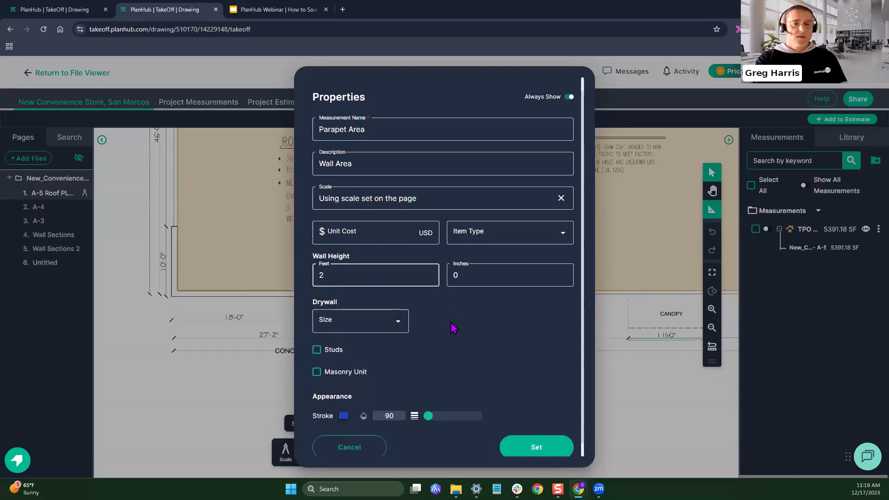
{"action": "left_click", "coordinate": [530, 442]}
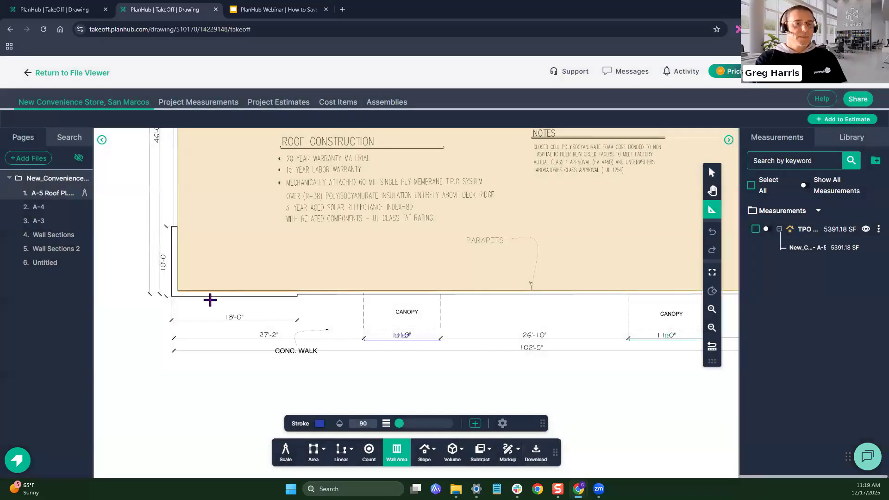
Step: Start the parapet wall line at the roof's lower-left inner corner and run it along the lower wall to the lower-right inner corner
{"action": "scroll", "coordinate": [204, 307], "scroll_direction": "up", "scroll_amount": 3}
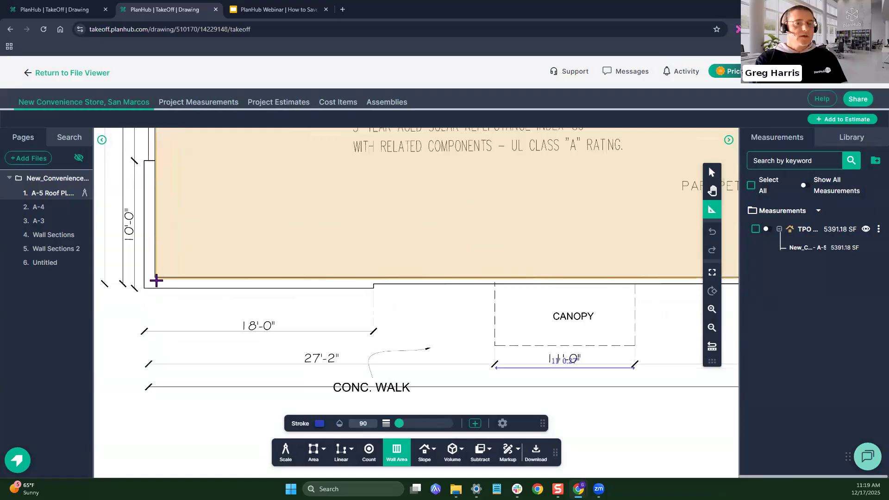
{"action": "left_click", "coordinate": [155, 279]}
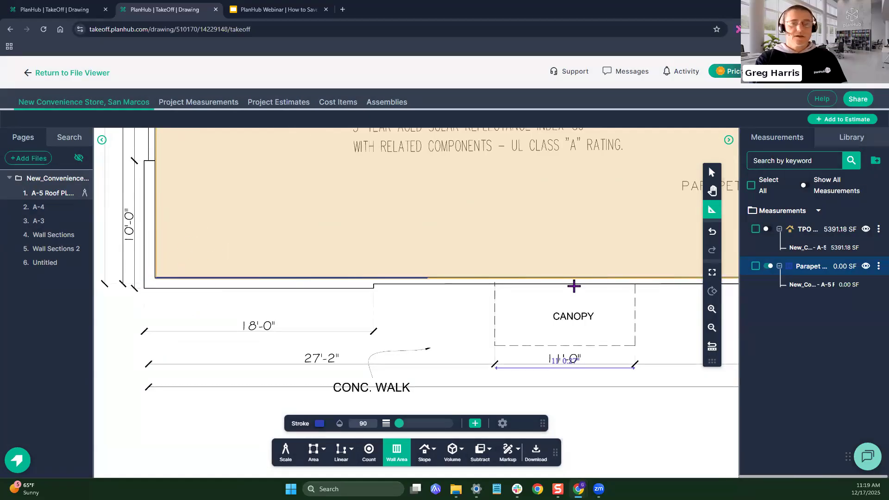
{"action": "left_click_drag", "start_coordinate": [584, 288], "coordinate": [330, 285]}
{"action": "scroll", "coordinate": [329, 284], "scroll_direction": "down", "scroll_amount": 4}
{"action": "left_click_drag", "start_coordinate": [671, 294], "coordinate": [290, 295]}
{"action": "scroll", "coordinate": [372, 283], "scroll_direction": "up", "scroll_amount": 2}
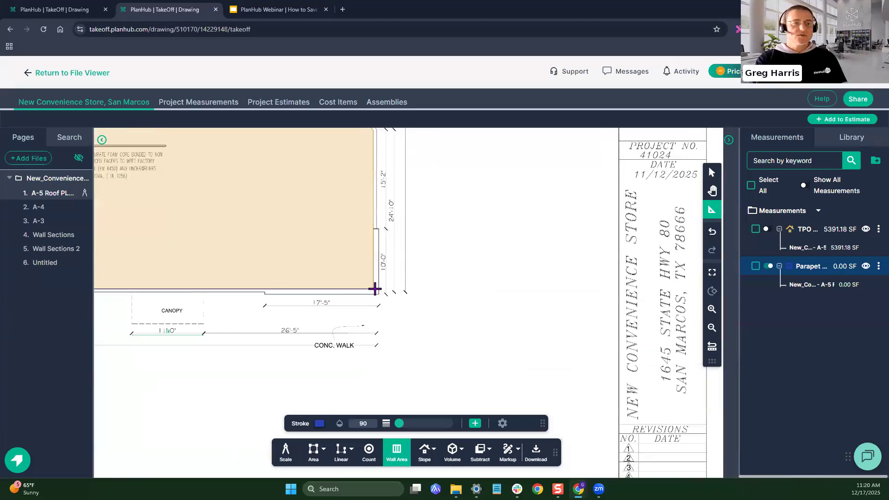
{"action": "left_click", "coordinate": [374, 289]}
Step: Continue the parapet line up the right wall and along the 44'-4" diagonal's inner face to the upper-right corner
{"action": "left_click_drag", "start_coordinate": [381, 172], "coordinate": [404, 338]}
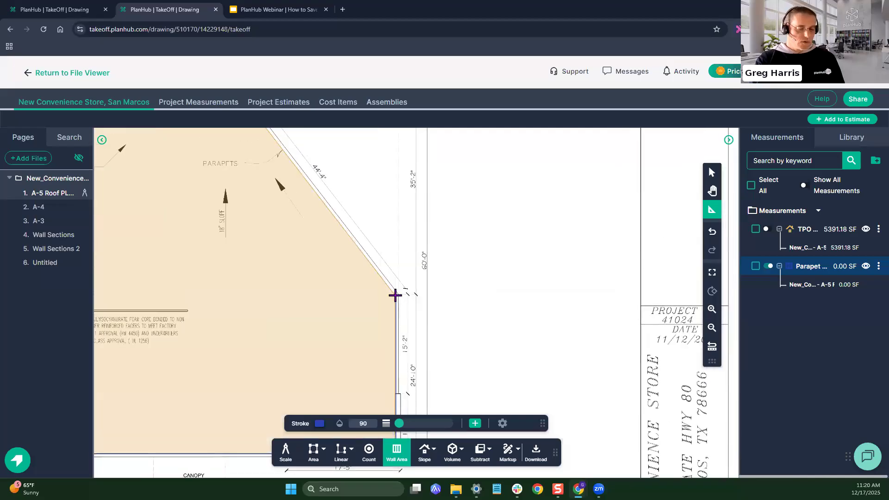
{"action": "left_click", "coordinate": [395, 295]}
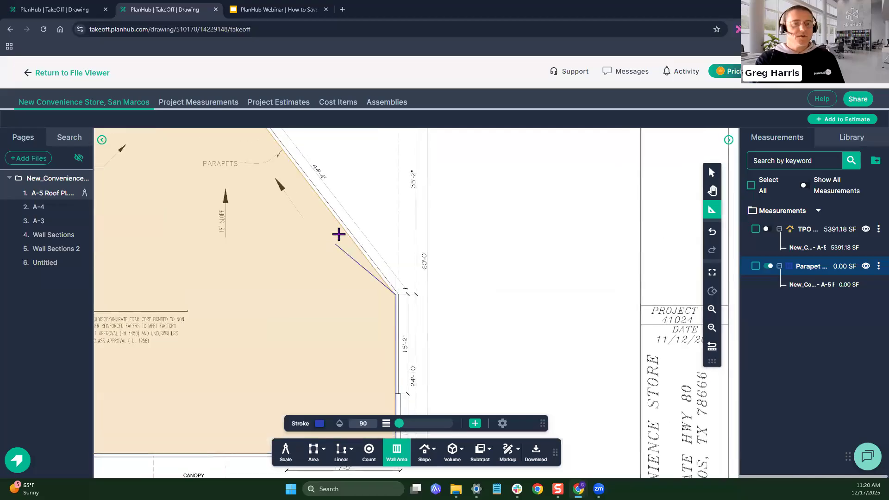
{"action": "left_click_drag", "start_coordinate": [307, 171], "coordinate": [516, 351]}
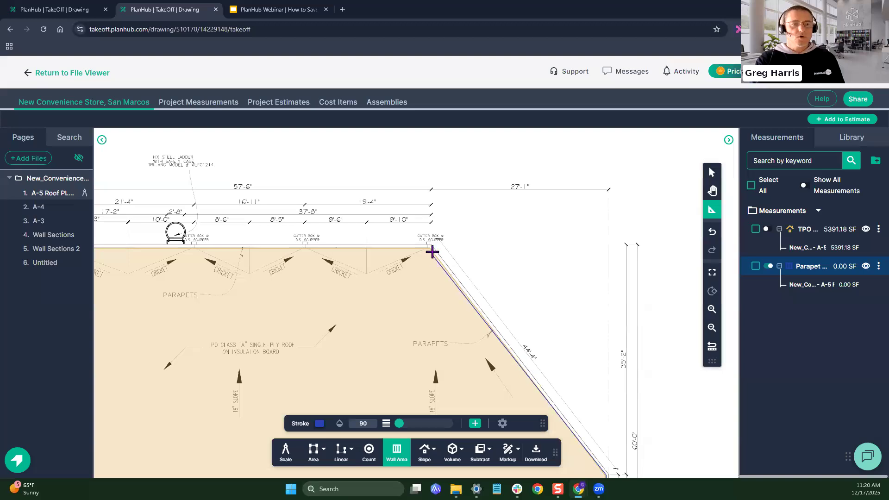
{"action": "left_click", "coordinate": [429, 248]}
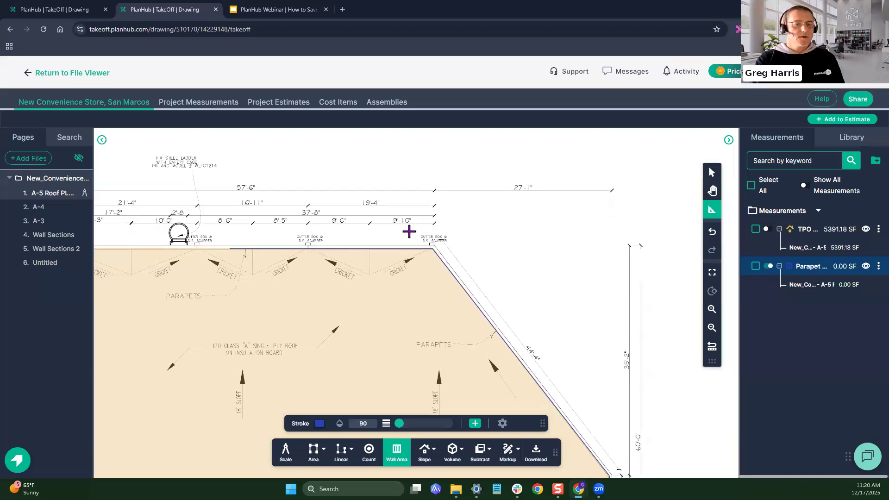
Step: Continue the parapet line across the upper wall, down the upper-left diagonal and left wall, and finish it at the lower-left inner corner
{"action": "scroll", "coordinate": [409, 232], "scroll_direction": "left", "scroll_amount": 5}
{"action": "left_click", "coordinate": [317, 235]}
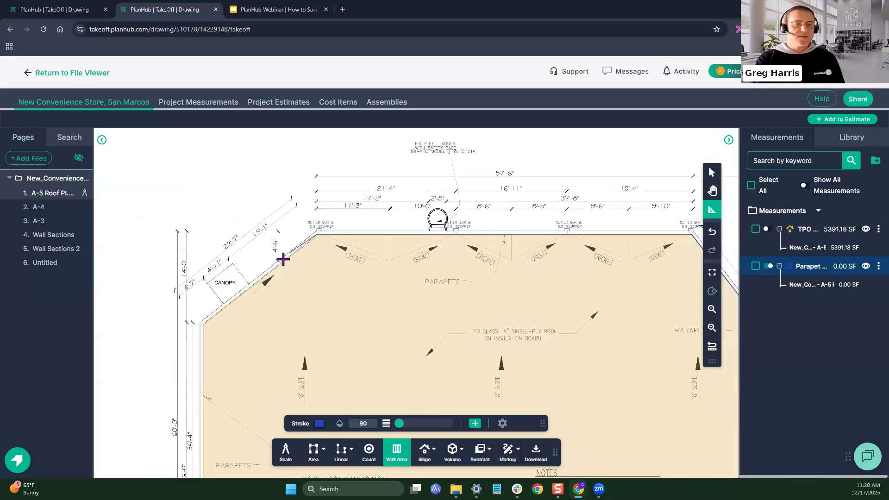
{"action": "left_click", "coordinate": [205, 324]}
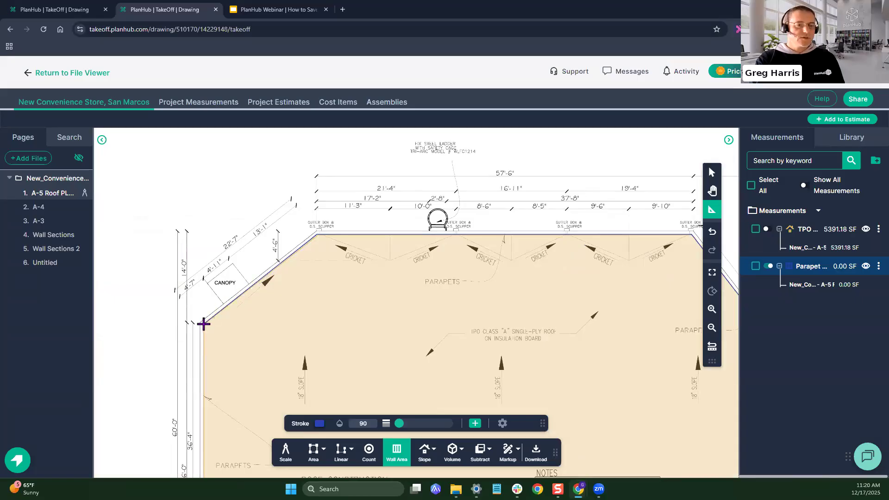
{"action": "scroll", "coordinate": [199, 315], "scroll_direction": "down", "scroll_amount": 3}
{"action": "scroll", "coordinate": [202, 405], "scroll_direction": "down", "scroll_amount": 3}
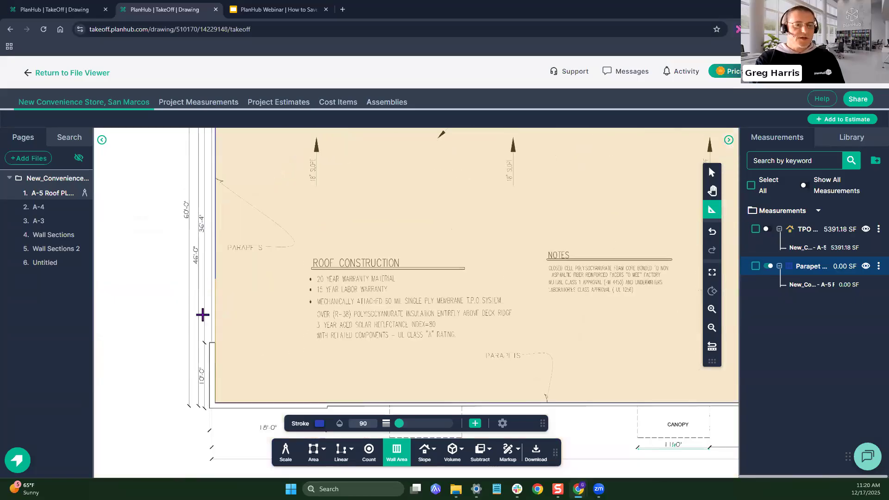
{"action": "scroll", "coordinate": [211, 391], "scroll_direction": "up", "scroll_amount": 5}
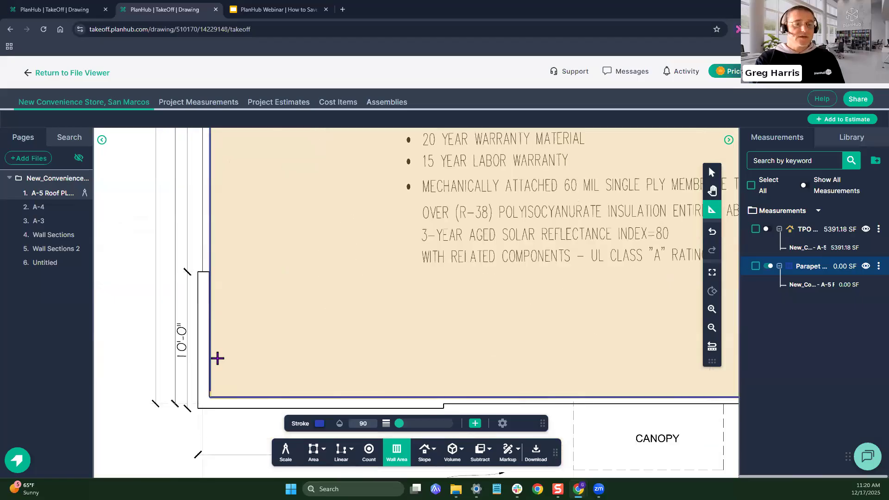
{"action": "double_click", "coordinate": [221, 336]}
Step: Review the traced roof and parapet on the plan and expand the Parapet Area entry to examine its height-by-length breakdown
{"action": "scroll", "coordinate": [387, 361], "scroll_direction": "down", "scroll_amount": 4}
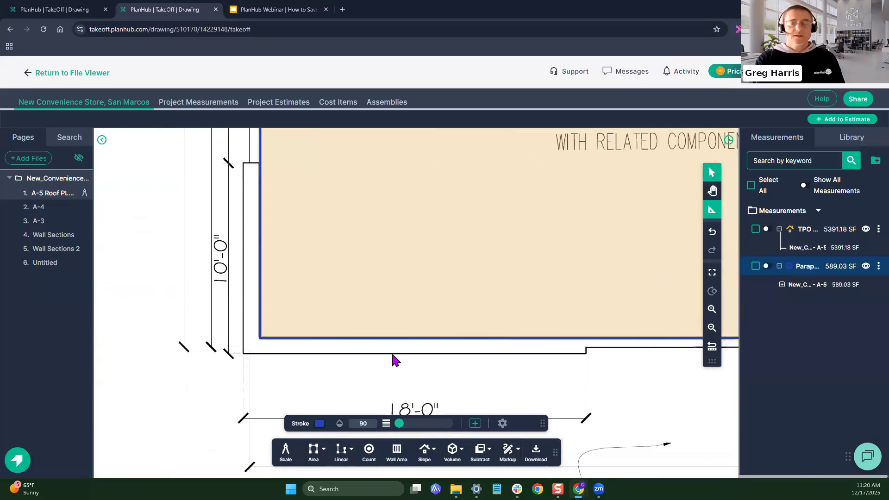
{"action": "scroll", "coordinate": [155, 292], "scroll_direction": "down", "scroll_amount": 5}
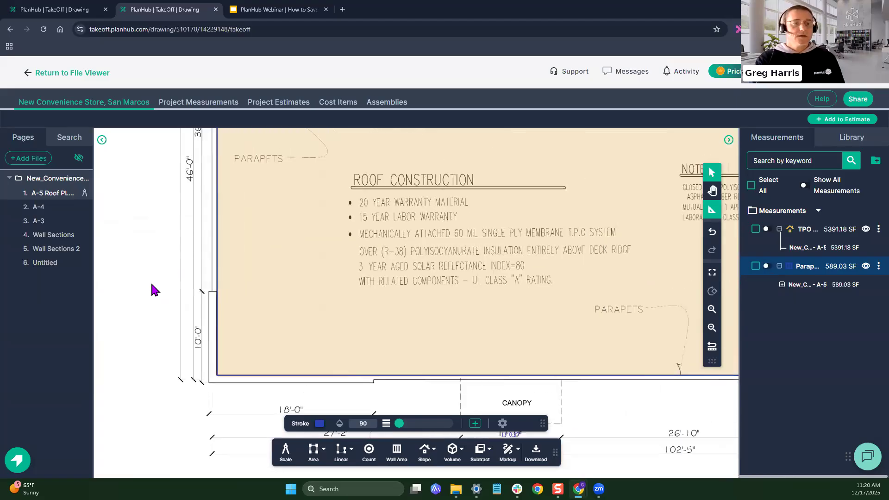
{"action": "left_click_drag", "start_coordinate": [378, 233], "coordinate": [383, 264]}
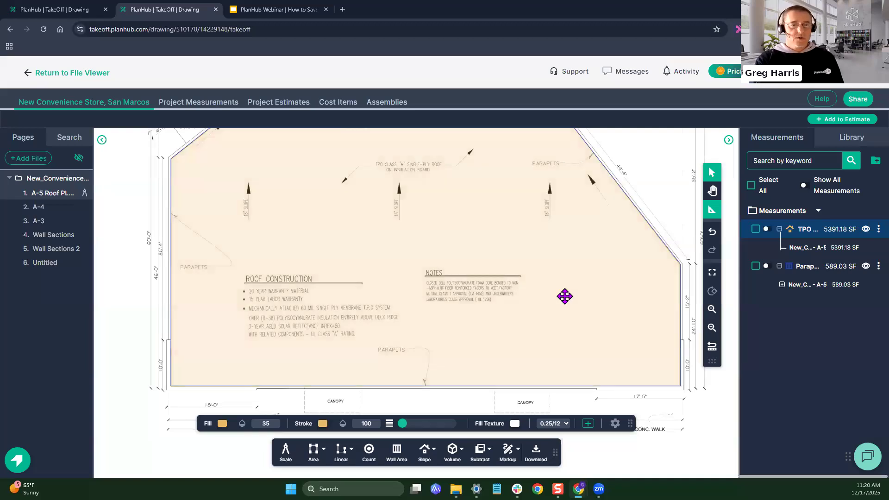
{"action": "mouse_move", "coordinate": [565, 296]}
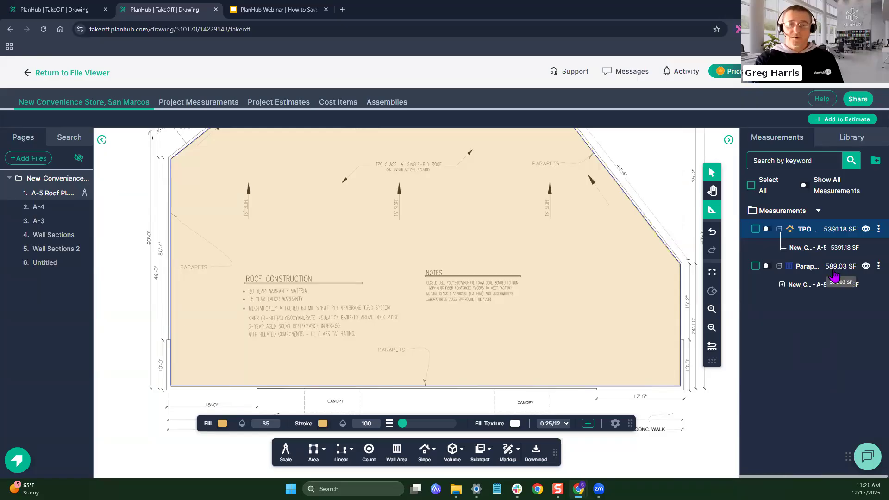
{"action": "left_click", "coordinate": [782, 285]}
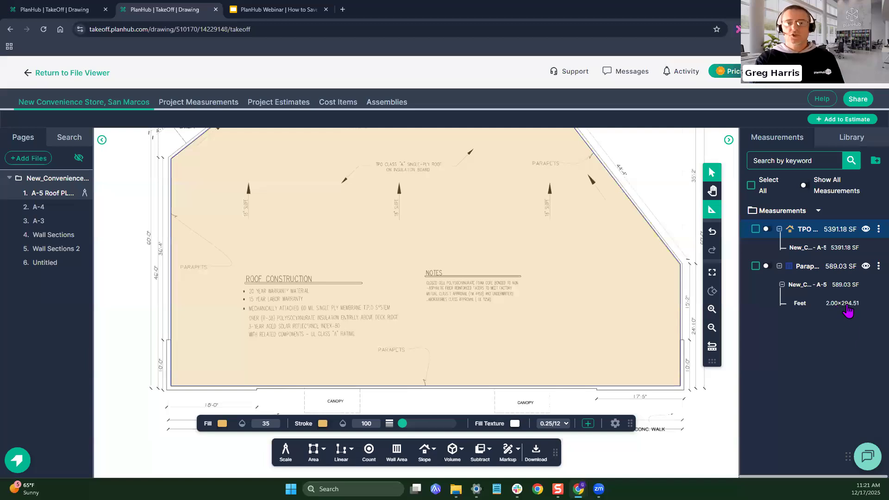
{"action": "key", "text": "ctrl"}
{"action": "key", "text": "ctrl"}
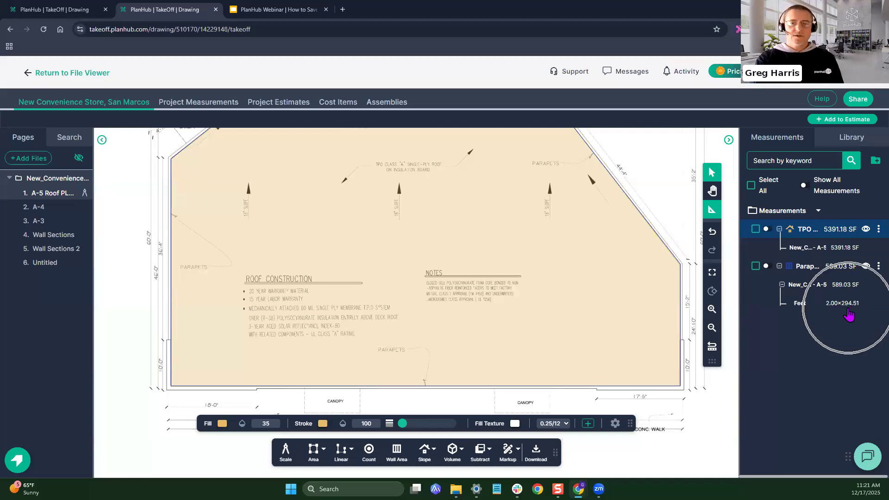
{"action": "key", "text": "ctrl"}
{"action": "key", "text": "ctrl"}
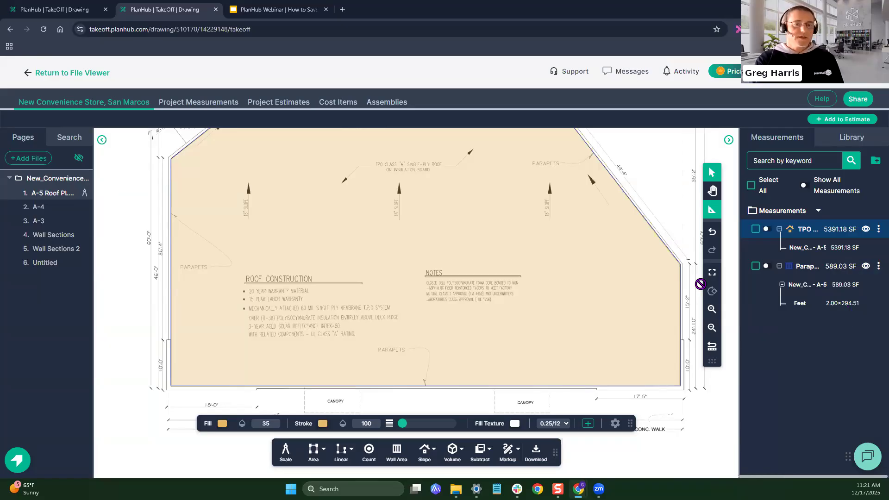
Step: Start a multi-point slope area measurement for the crickets along the upper parapet wall
{"action": "scroll", "coordinate": [451, 217], "scroll_direction": "up", "scroll_amount": 3}
{"action": "left_click_drag", "start_coordinate": [446, 264], "coordinate": [475, 335]}
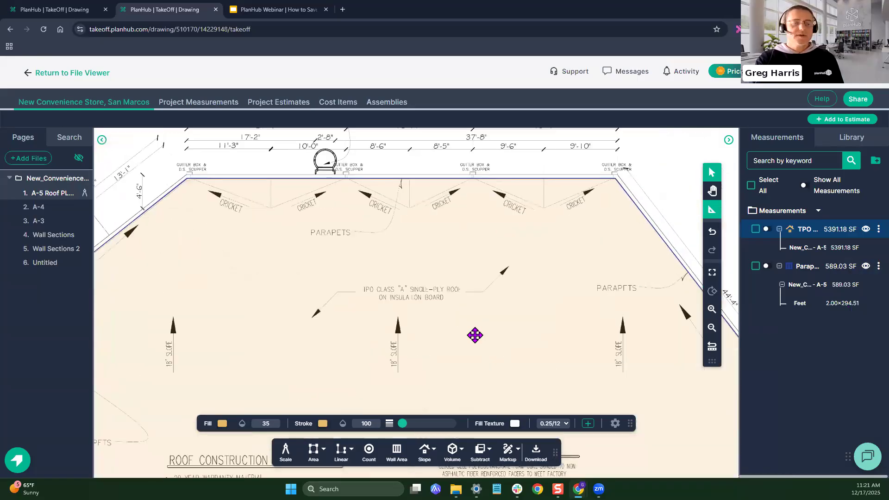
{"action": "scroll", "coordinate": [476, 334], "scroll_direction": "up", "scroll_amount": 3}
{"action": "mouse_move", "coordinate": [565, 203]}
{"action": "left_mouse_down"}
{"action": "mouse_move", "coordinate": [476, 308]}
{"action": "mouse_move", "coordinate": [462, 308]}
{"action": "left_mouse_up"}
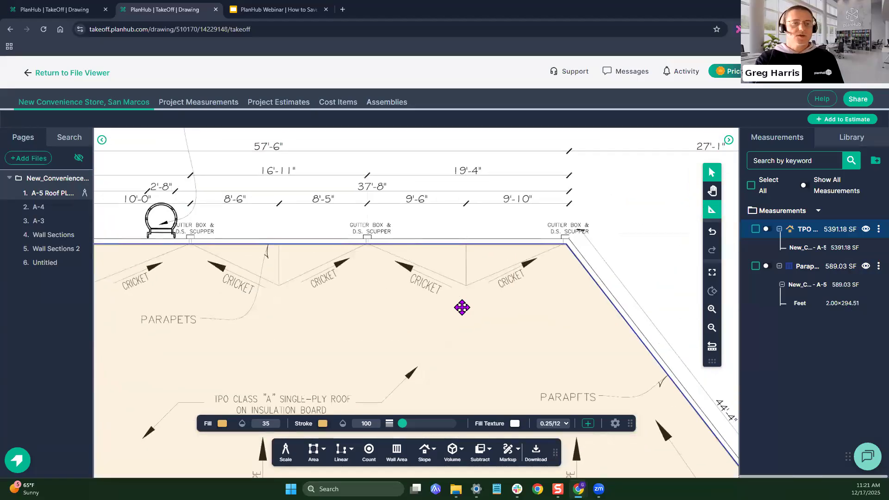
{"action": "scroll", "coordinate": [463, 307], "scroll_direction": "up", "scroll_amount": 2}
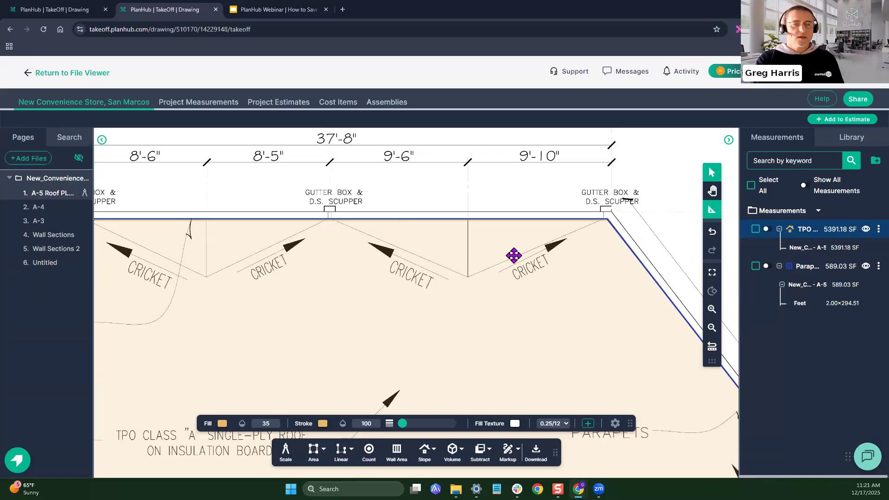
{"action": "scroll", "coordinate": [474, 246], "scroll_direction": "up", "scroll_amount": 1}
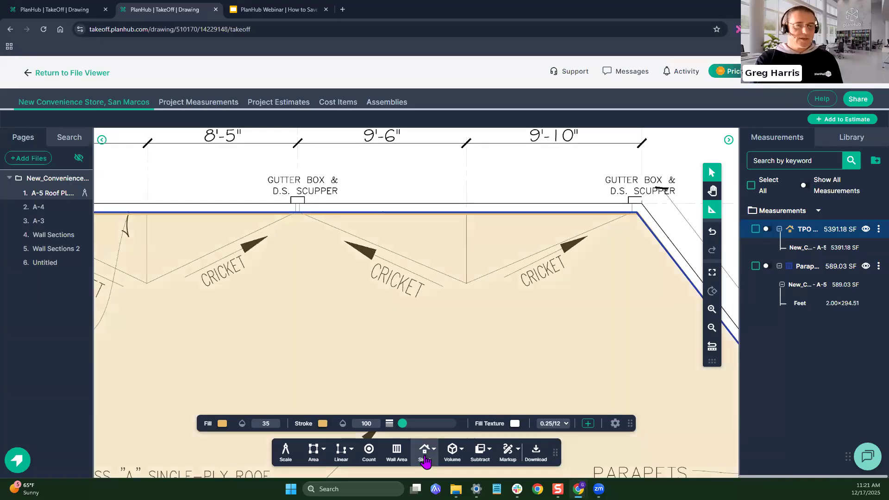
{"action": "left_click", "coordinate": [425, 459]}
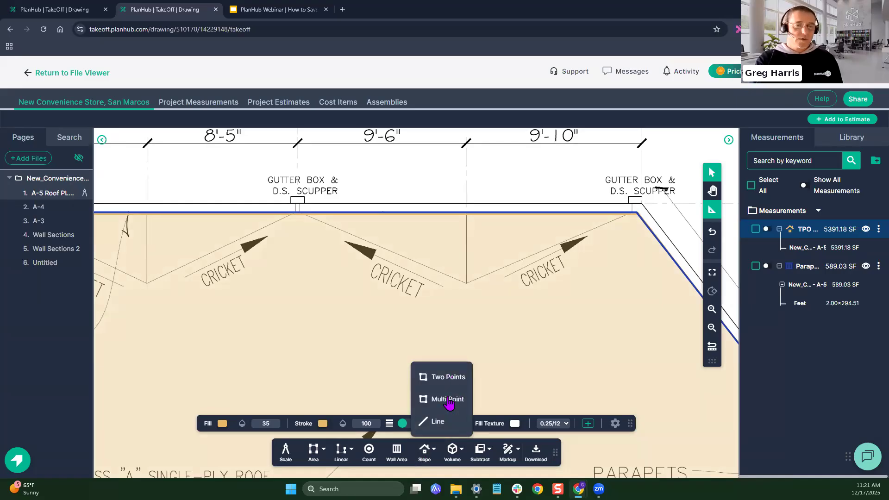
{"action": "left_click", "coordinate": [447, 402]}
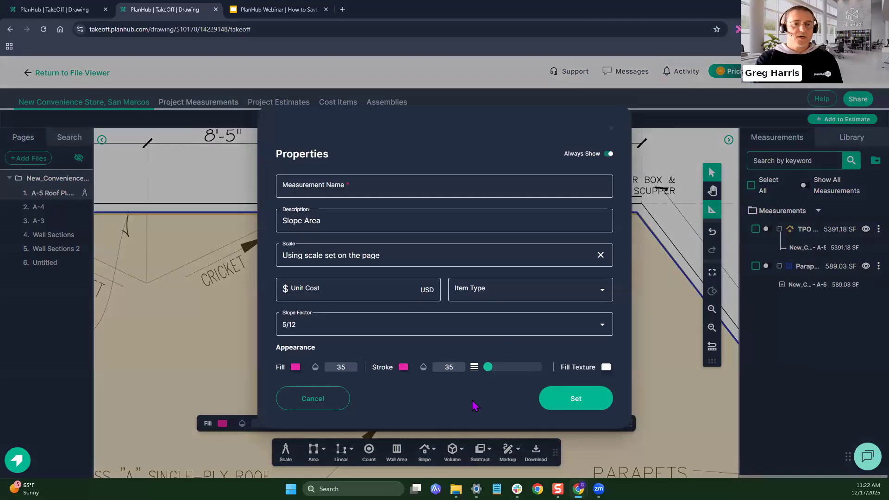
Step: Name the slope measurement Cricket Area, set its slope factor to 0.25/12, and accept the properties
{"action": "left_click", "coordinate": [355, 187]}
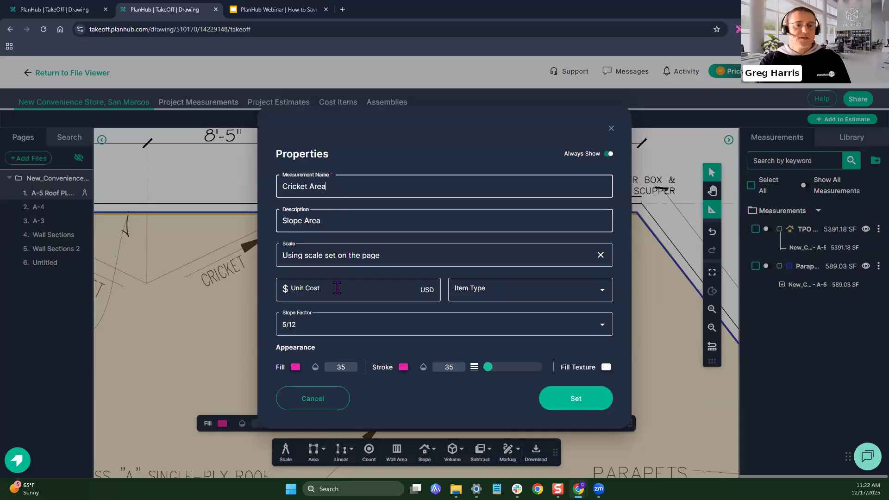
{"action": "left_click", "coordinate": [321, 329]}
{"action": "scroll", "coordinate": [318, 323], "scroll_direction": "up", "scroll_amount": 3}
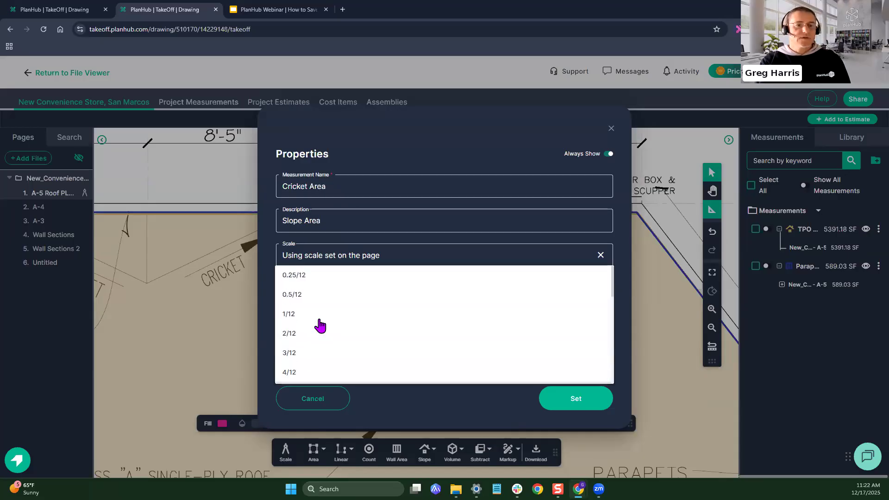
{"action": "left_click", "coordinate": [327, 280]}
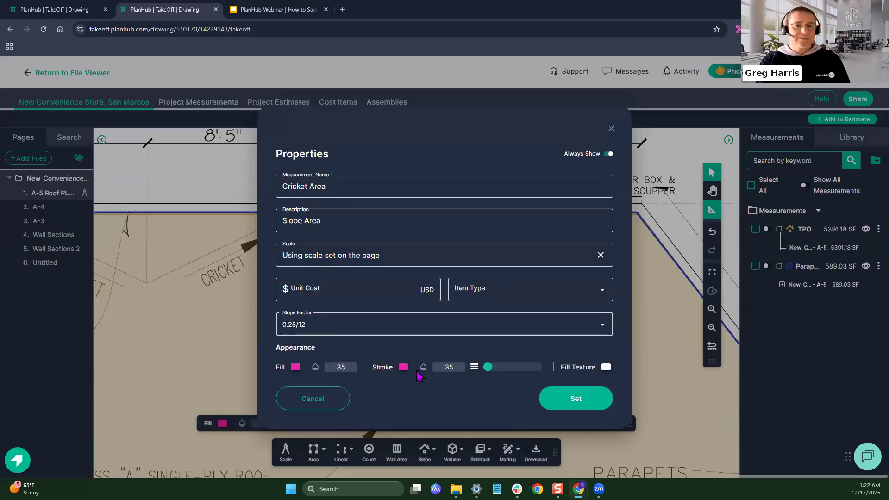
{"action": "left_click", "coordinate": [573, 398]}
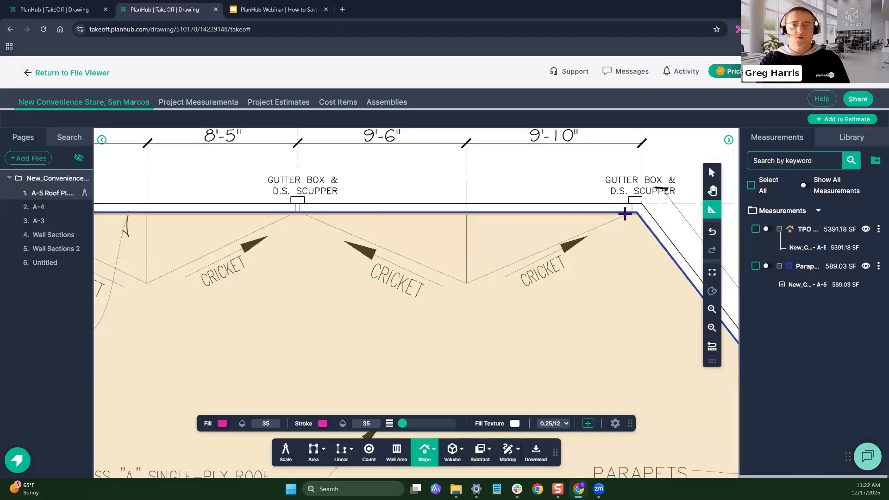
Step: Trace the rightmost cricket triangle along the upper parapet wall, spanning the 9'-10" and 9'-6" bays, as Cricket Area
{"action": "left_click", "coordinate": [629, 214]}
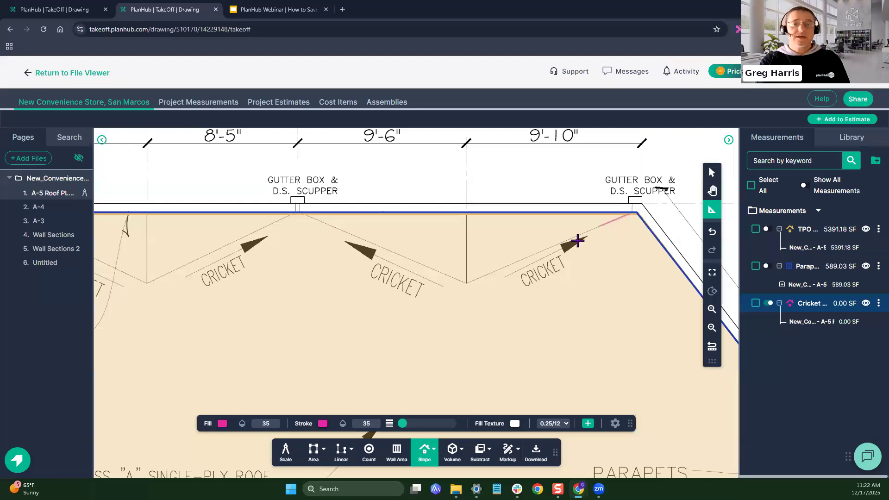
{"action": "left_click", "coordinate": [518, 261]}
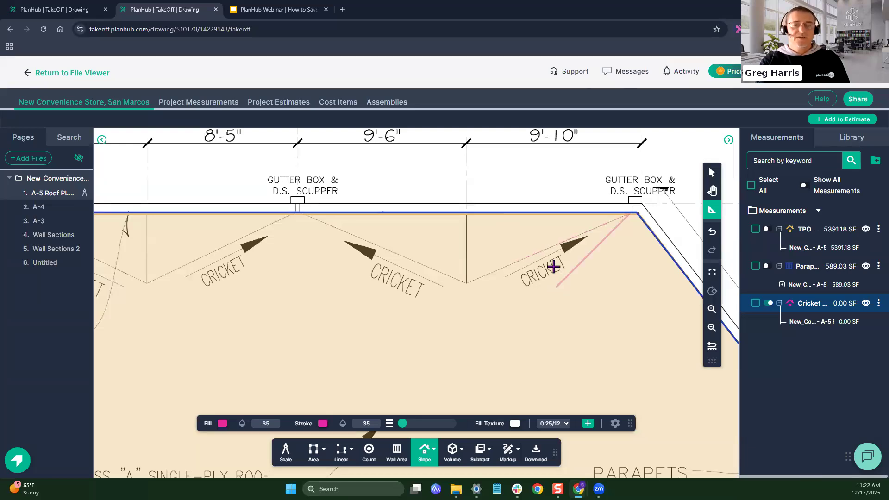
{"action": "left_click", "coordinate": [467, 284]}
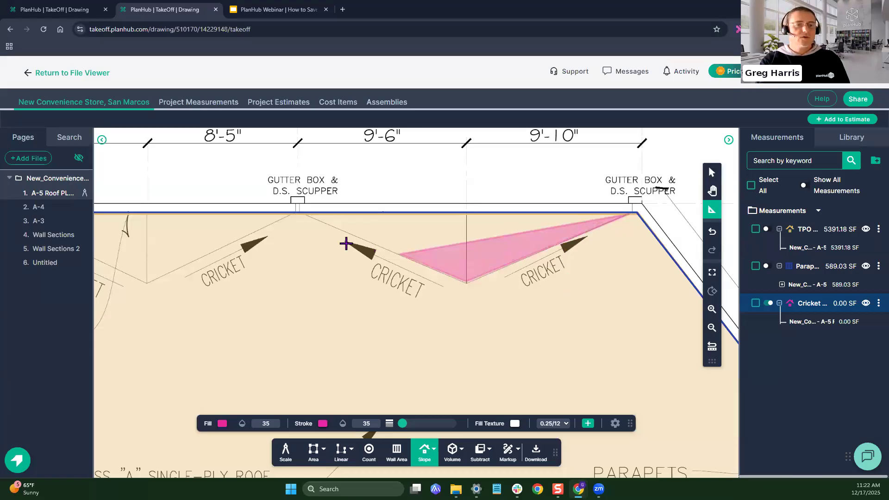
{"action": "left_click", "coordinate": [308, 213]}
Step: Resume the Cricket Area measurement and trace the middle cricket triangle across the 8'-5" and 8'-6" bays
{"action": "left_click_drag", "start_coordinate": [264, 258], "coordinate": [508, 264]}
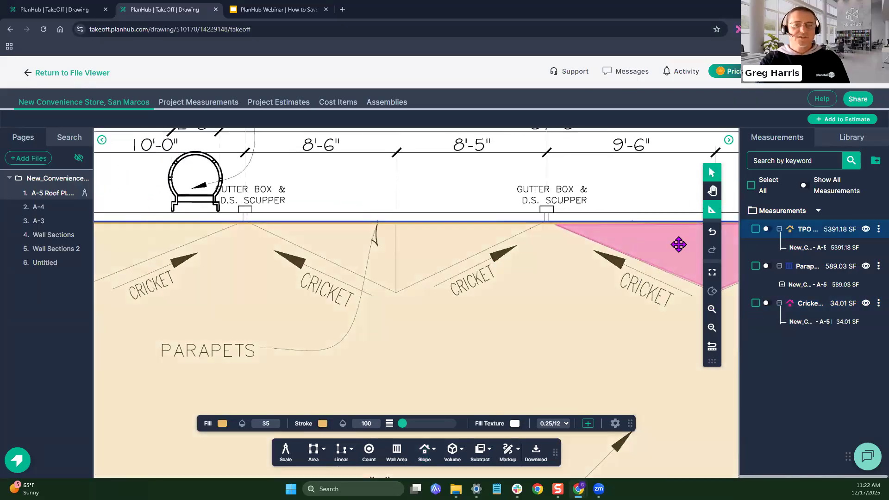
{"action": "mouse_move", "coordinate": [673, 246]}
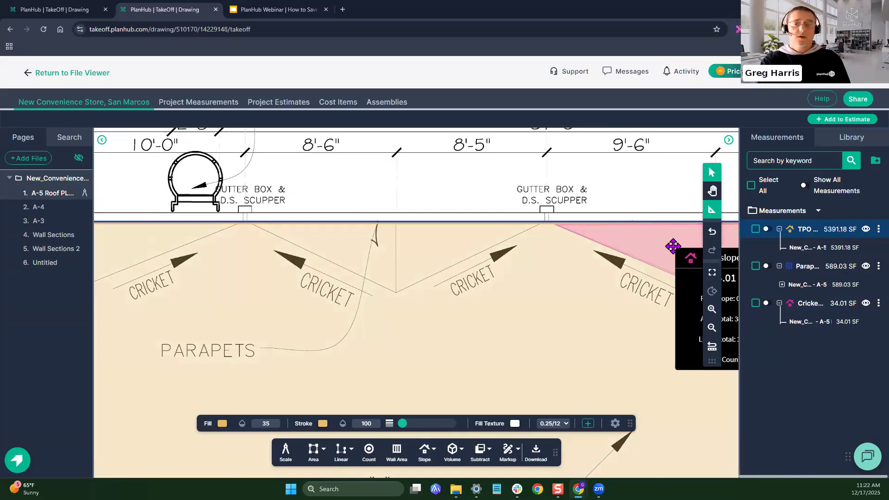
{"action": "left_click", "coordinate": [768, 308]}
{"action": "left_click", "coordinate": [767, 307]}
{"action": "left_click", "coordinate": [766, 305]}
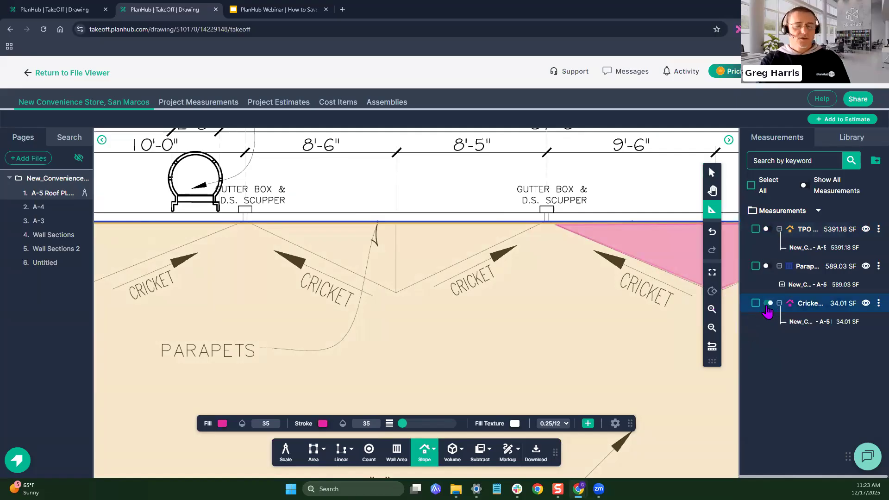
{"action": "left_click", "coordinate": [541, 225]}
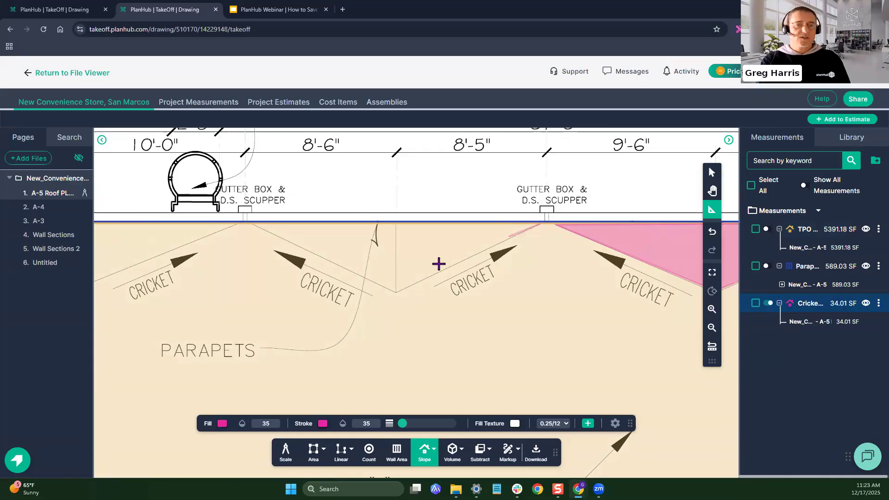
{"action": "left_click", "coordinate": [396, 289]}
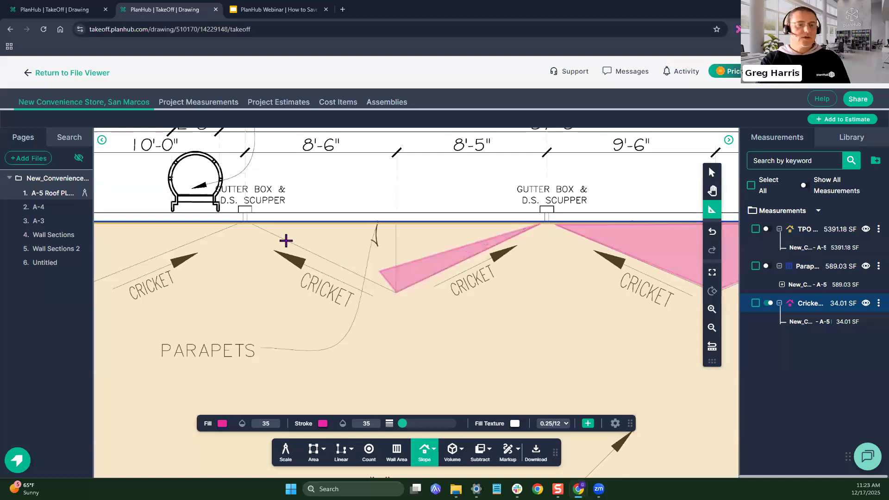
{"action": "double_click", "coordinate": [252, 223]}
Step: Trace the leftmost cricket triangle across the 10'-0" and 11'-3" bays and end the Cricket Area measurement
{"action": "mouse_move", "coordinate": [205, 266]}
{"action": "left_mouse_down"}
{"action": "mouse_move", "coordinate": [427, 270]}
{"action": "mouse_move", "coordinate": [522, 249]}
{"action": "left_mouse_up"}
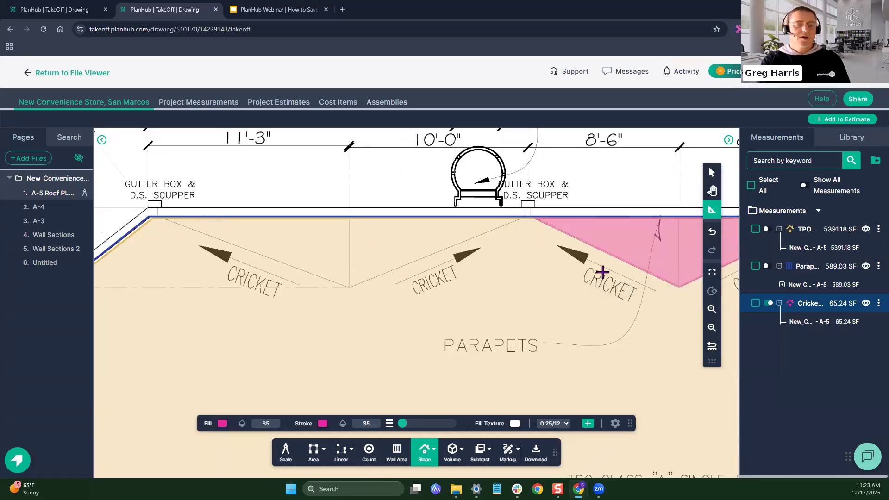
{"action": "left_click", "coordinate": [522, 218]}
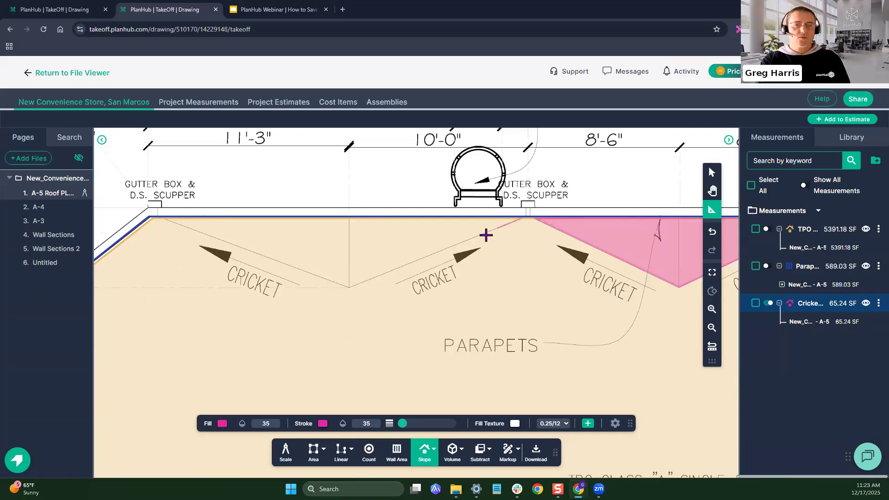
{"action": "left_click", "coordinate": [349, 288]}
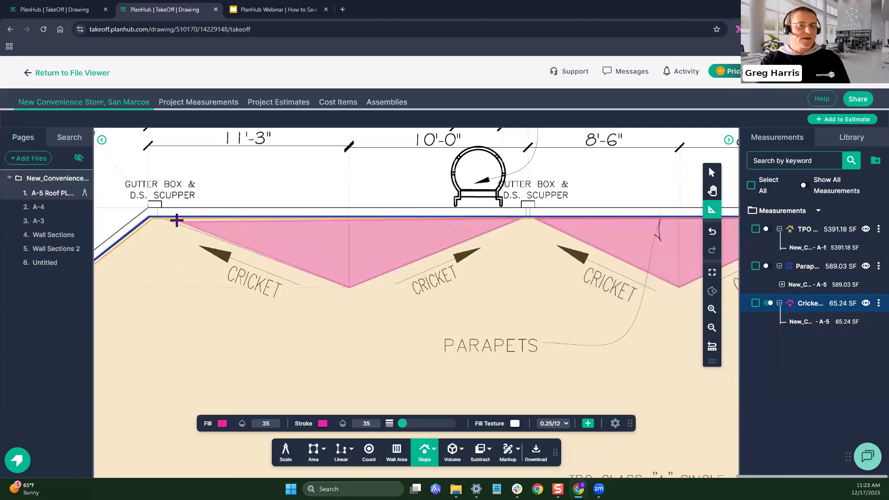
{"action": "double_click", "coordinate": [161, 218]}
{"action": "scroll", "coordinate": [381, 293], "scroll_direction": "down", "scroll_amount": 4}
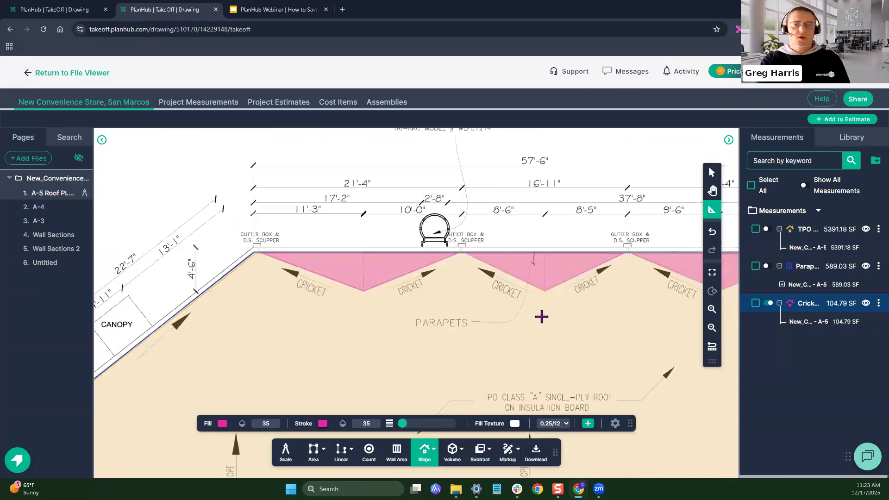
{"action": "scroll", "coordinate": [472, 293], "scroll_direction": "down", "scroll_amount": 4}
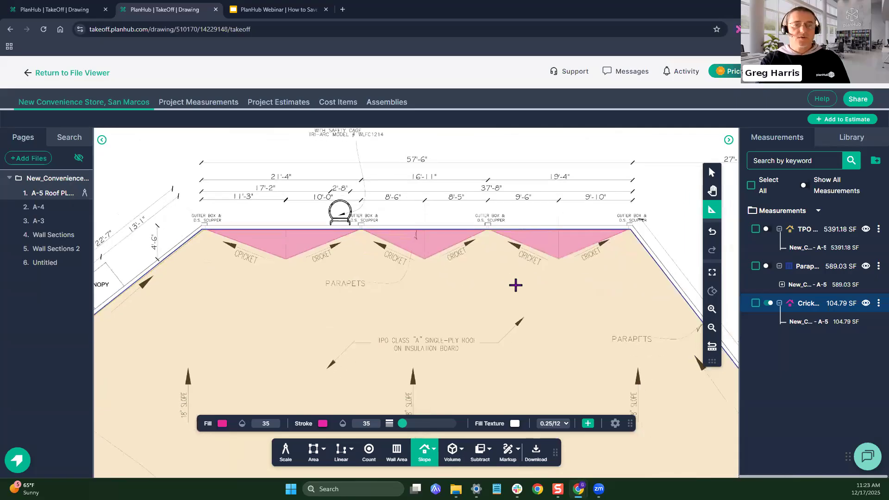
{"action": "scroll", "coordinate": [494, 343], "scroll_direction": "down", "scroll_amount": 4}
{"action": "left_click_drag", "start_coordinate": [519, 374], "coordinate": [485, 230]}
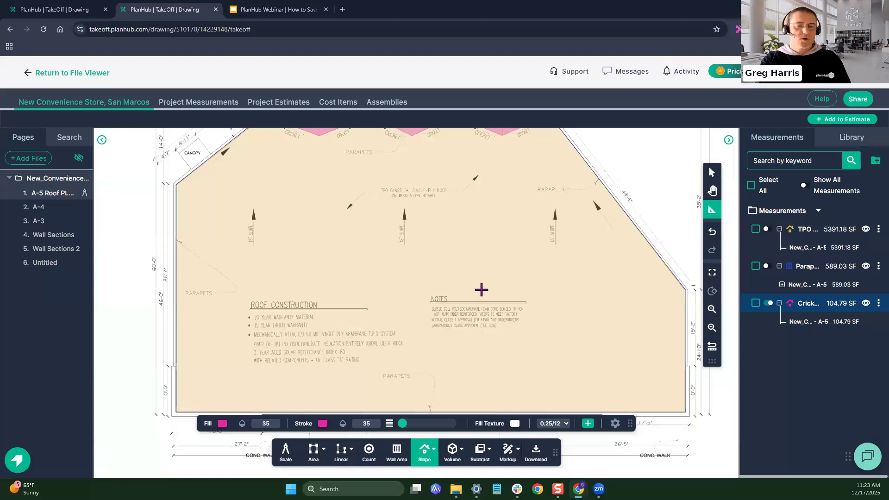
{"action": "scroll", "coordinate": [480, 290], "scroll_direction": "down", "scroll_amount": 2}
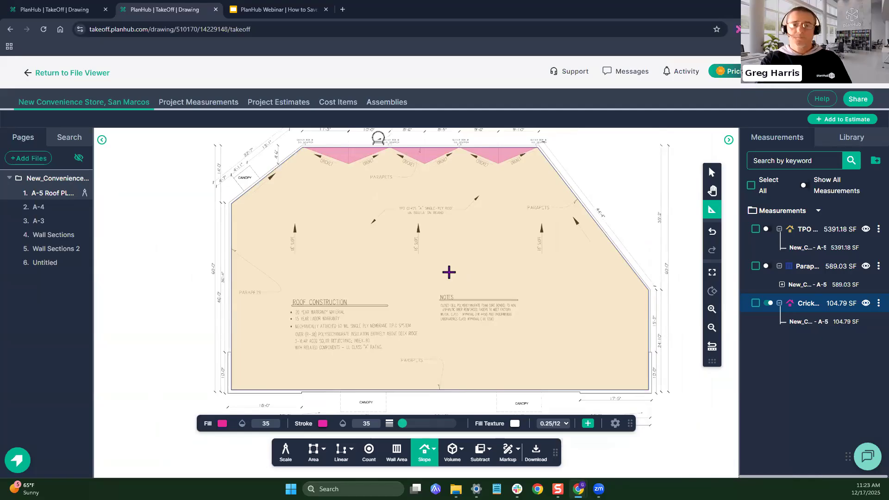
{"action": "left_click", "coordinate": [770, 303]}
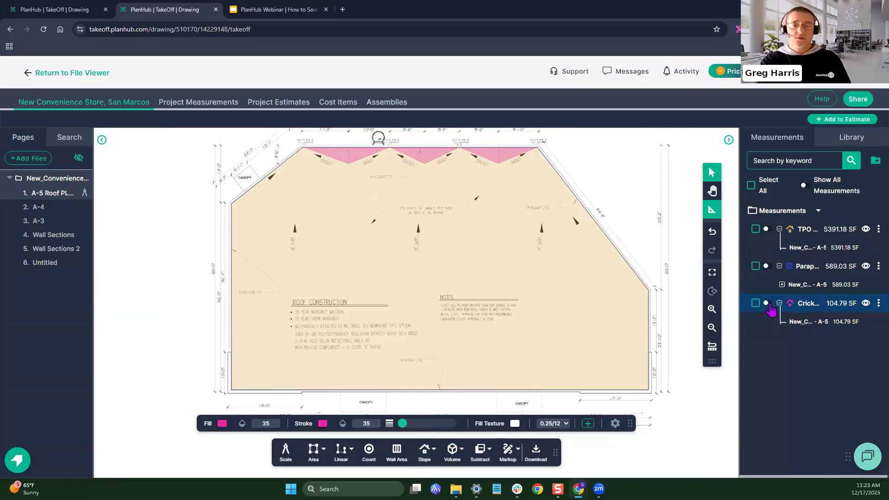
Step: Examine the roof plan and the gutter box and downspout scupper locations along the upper parapet wall
{"action": "scroll", "coordinate": [438, 264], "scroll_direction": "up", "scroll_amount": 5}
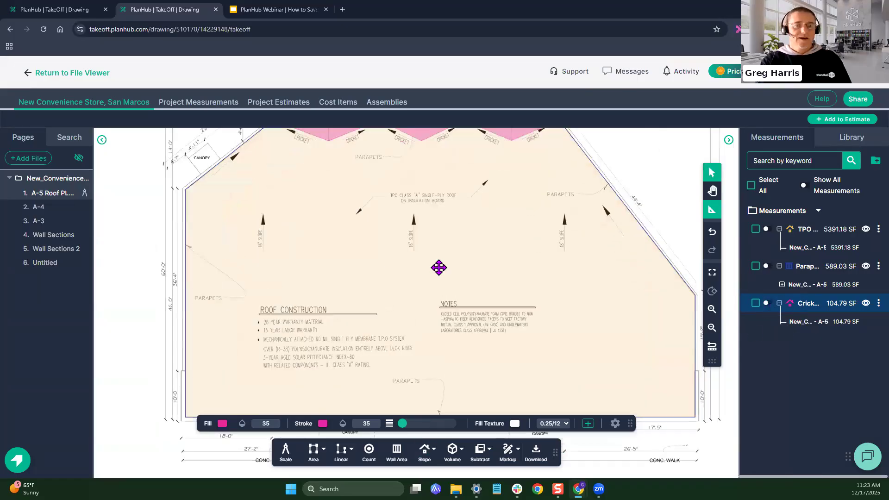
{"action": "left_click_drag", "start_coordinate": [442, 203], "coordinate": [417, 312]}
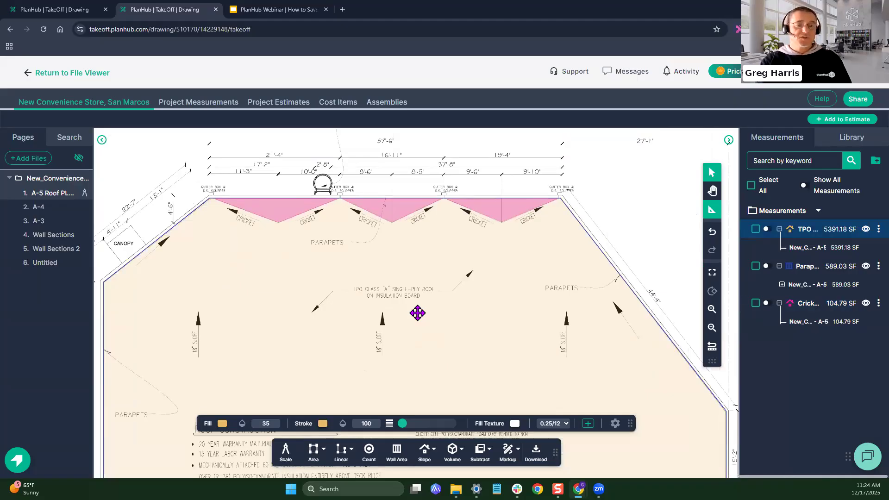
{"action": "left_click_drag", "start_coordinate": [419, 315], "coordinate": [436, 264]}
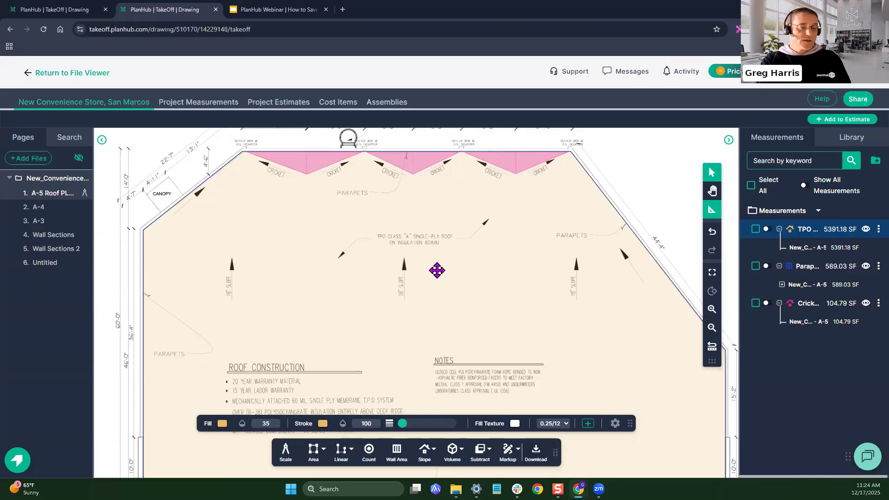
{"action": "scroll", "coordinate": [435, 249], "scroll_direction": "up", "scroll_amount": 1}
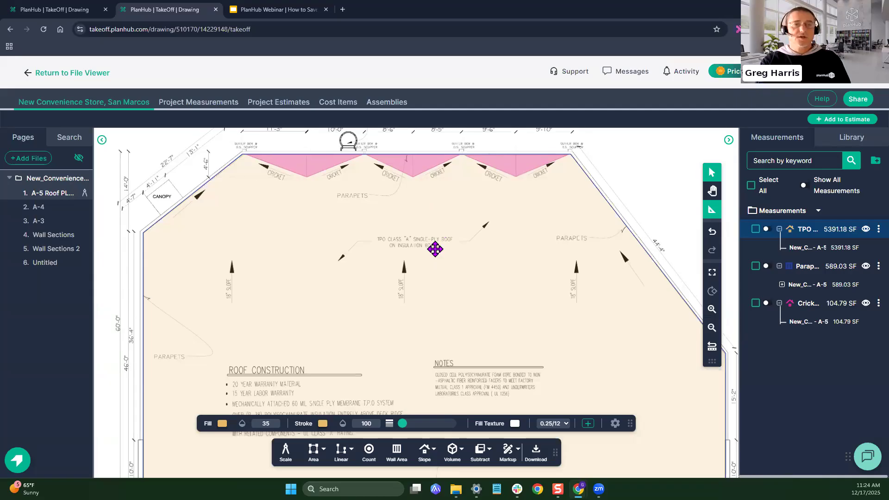
{"action": "left_click_drag", "start_coordinate": [436, 249], "coordinate": [439, 318]}
{"action": "scroll", "coordinate": [445, 276], "scroll_direction": "up", "scroll_amount": 4}
{"action": "left_click_drag", "start_coordinate": [467, 245], "coordinate": [479, 278]}
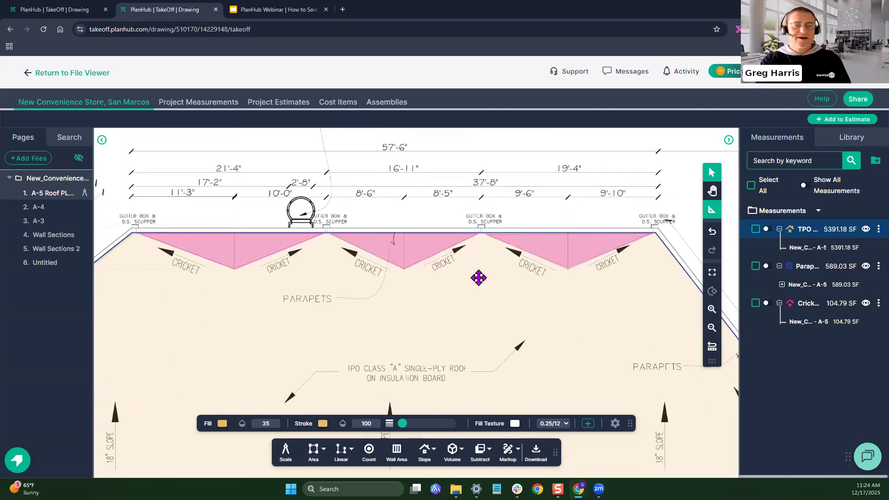
{"action": "scroll", "coordinate": [486, 283], "scroll_direction": "down", "scroll_amount": 1}
{"action": "scroll", "coordinate": [490, 282], "scroll_direction": "down", "scroll_amount": 1}
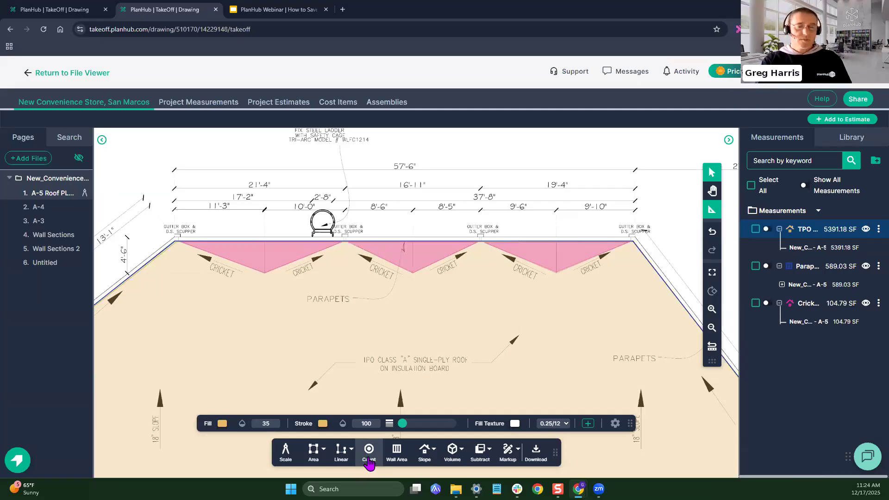
Step: Set up a count measurement named Conductor Heads with an orange-red marker colour
{"action": "left_click", "coordinate": [369, 451]}
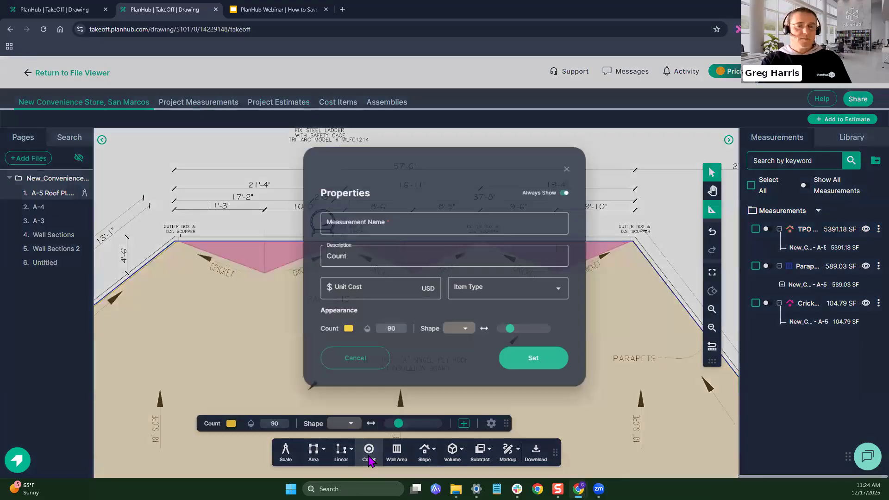
{"action": "left_click", "coordinate": [373, 224]}
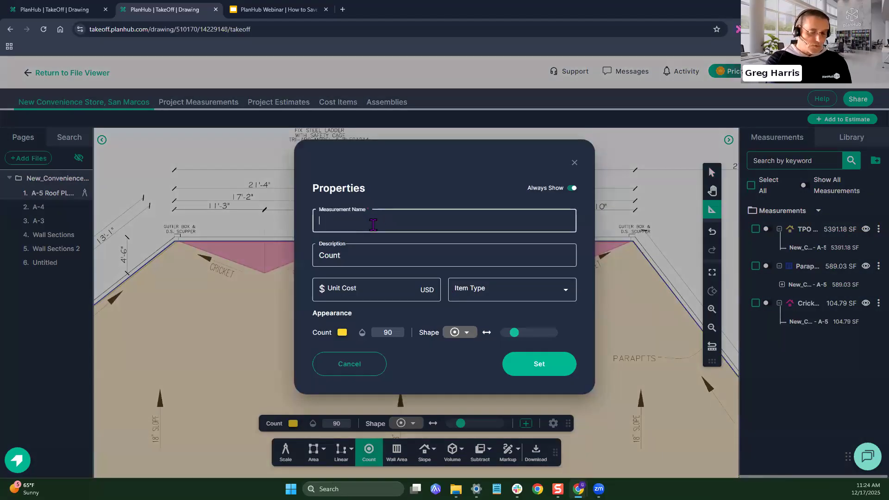
{"action": "type", "text": "Conductor"}
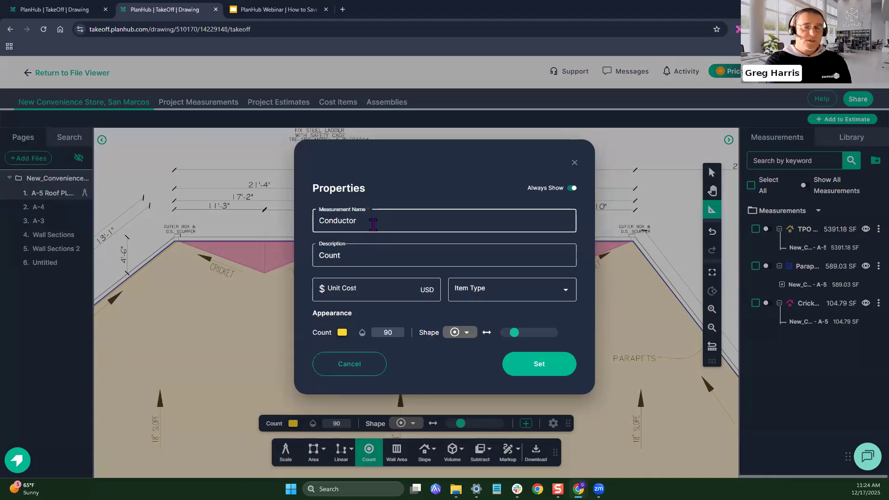
{"action": "type", "text": " Heads"}
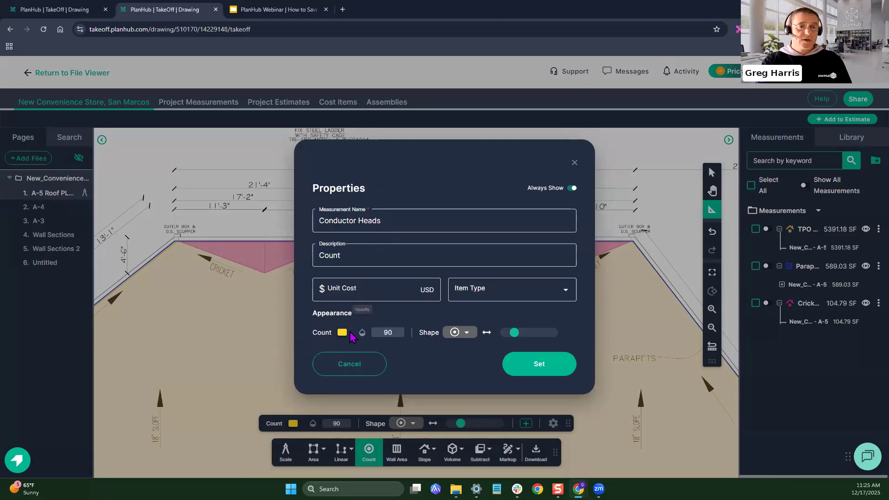
{"action": "left_click", "coordinate": [342, 333]}
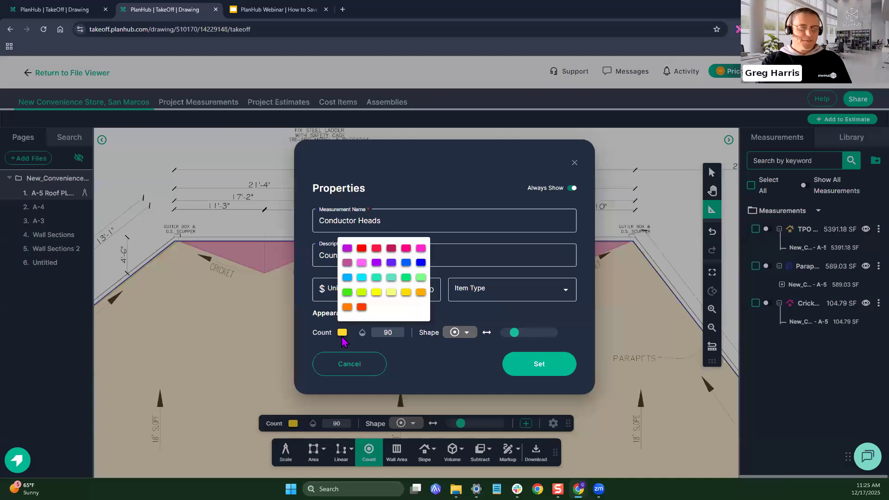
{"action": "left_click", "coordinate": [361, 308]}
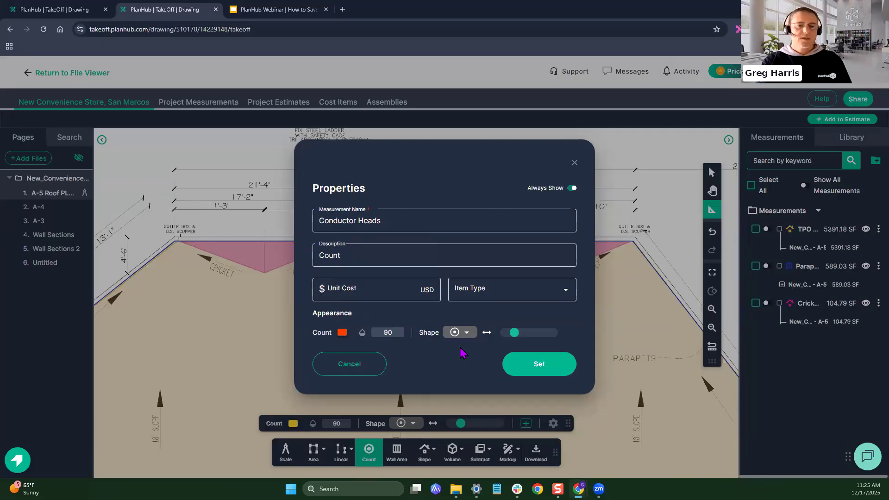
{"action": "left_click", "coordinate": [537, 364]}
Step: Place Conductor Heads count markers on the two leftmost gutter boxes along the upper parapet wall
{"action": "scroll", "coordinate": [367, 260], "scroll_direction": "up", "scroll_amount": 2}
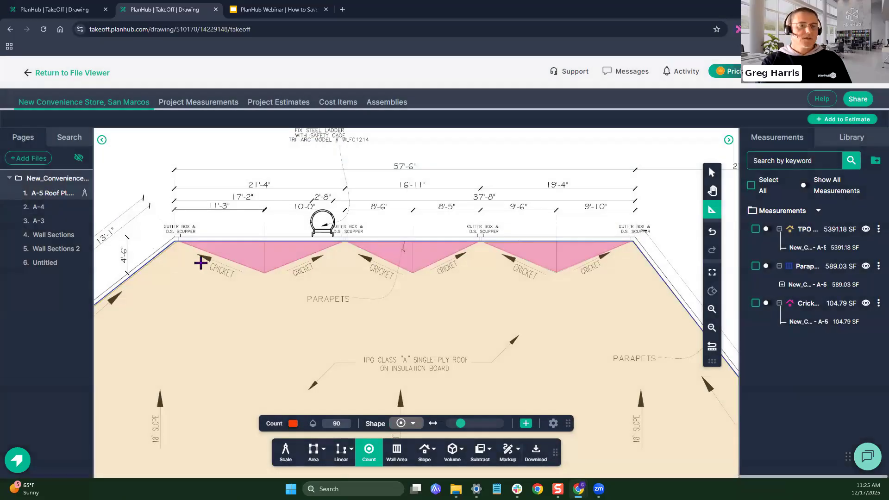
{"action": "scroll", "coordinate": [204, 259], "scroll_direction": "up", "scroll_amount": 2}
{"action": "scroll", "coordinate": [204, 259], "scroll_direction": "up", "scroll_amount": 1}
{"action": "left_click_drag", "start_coordinate": [193, 192], "coordinate": [304, 221]}
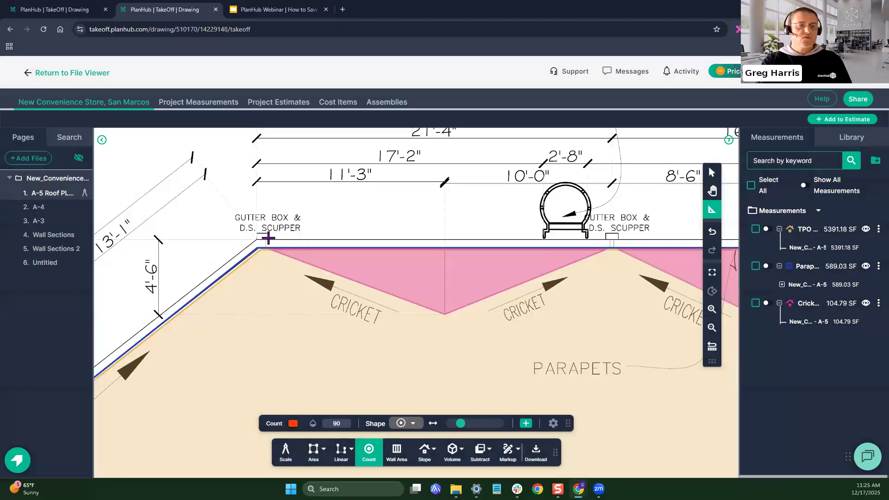
{"action": "left_click", "coordinate": [263, 235]}
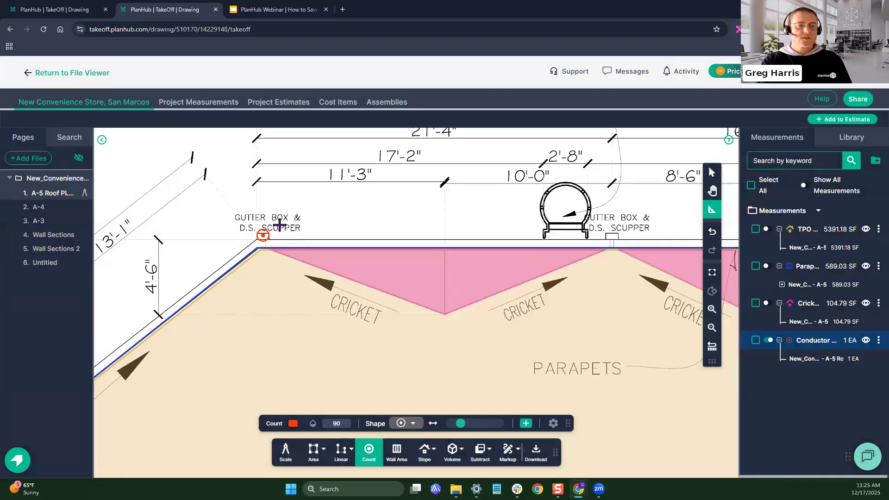
{"action": "left_click_drag", "start_coordinate": [504, 209], "coordinate": [260, 236]}
{"action": "left_click", "coordinate": [365, 263]}
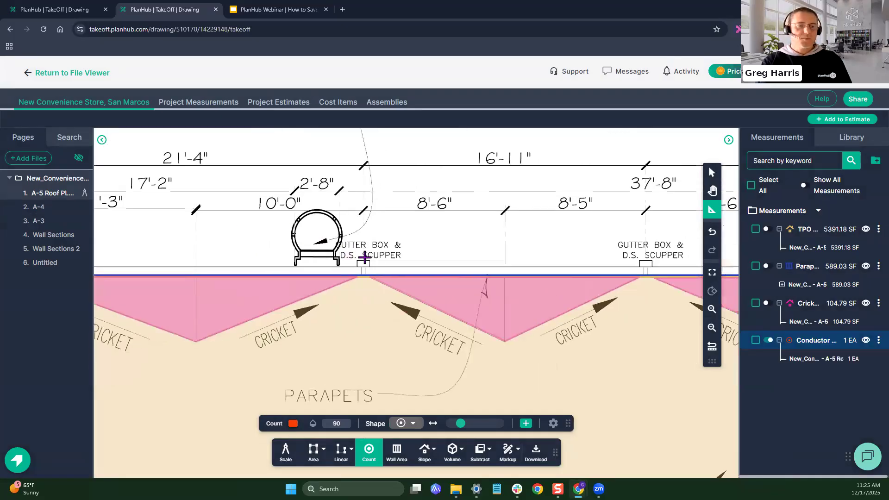
Step: Place Conductor Heads count markers on the two remaining gutter boxes toward the upper wall's right end
{"action": "mouse_move", "coordinate": [598, 234]}
{"action": "left_mouse_down"}
{"action": "mouse_move", "coordinate": [363, 264]}
{"action": "mouse_move", "coordinate": [386, 286]}
{"action": "left_mouse_up"}
{"action": "left_click", "coordinate": [386, 286]}
{"action": "left_click_drag", "start_coordinate": [465, 261], "coordinate": [254, 262]}
{"action": "left_click", "coordinate": [489, 291]}
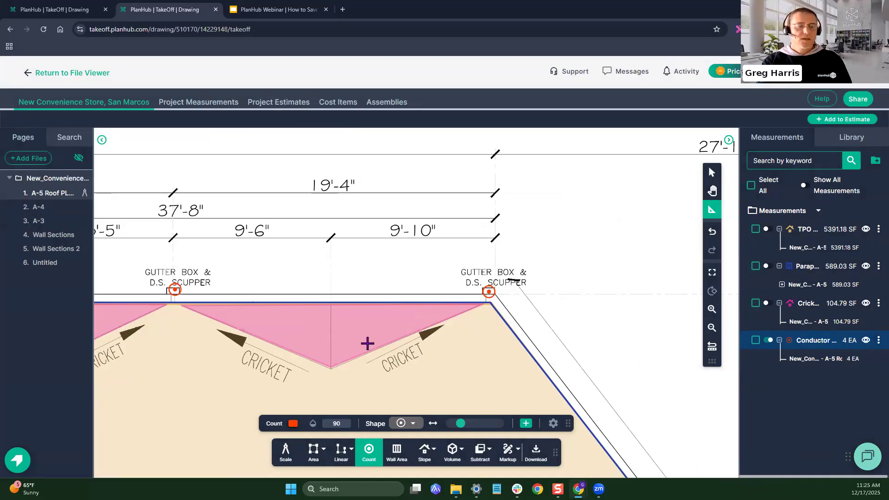
{"action": "scroll", "coordinate": [366, 343], "scroll_direction": "down", "scroll_amount": 3}
{"action": "scroll", "coordinate": [336, 344], "scroll_direction": "down", "scroll_amount": 4}
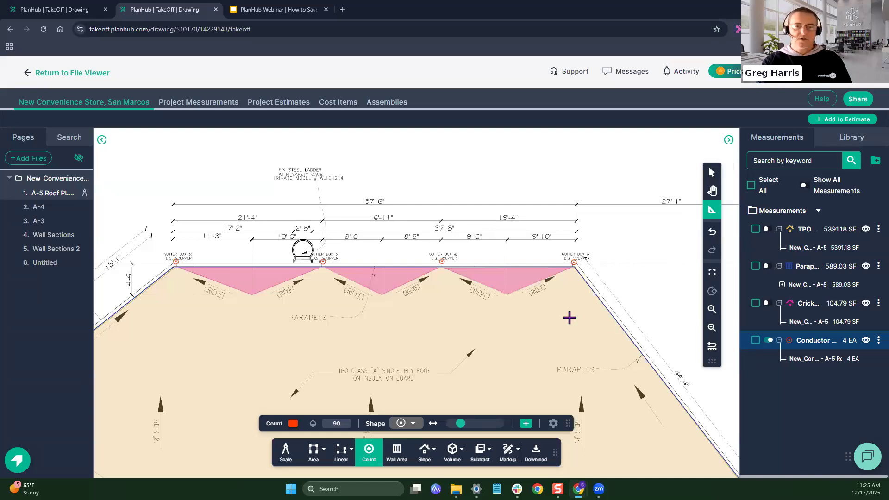
{"action": "left_click_drag", "start_coordinate": [487, 324], "coordinate": [522, 306]}
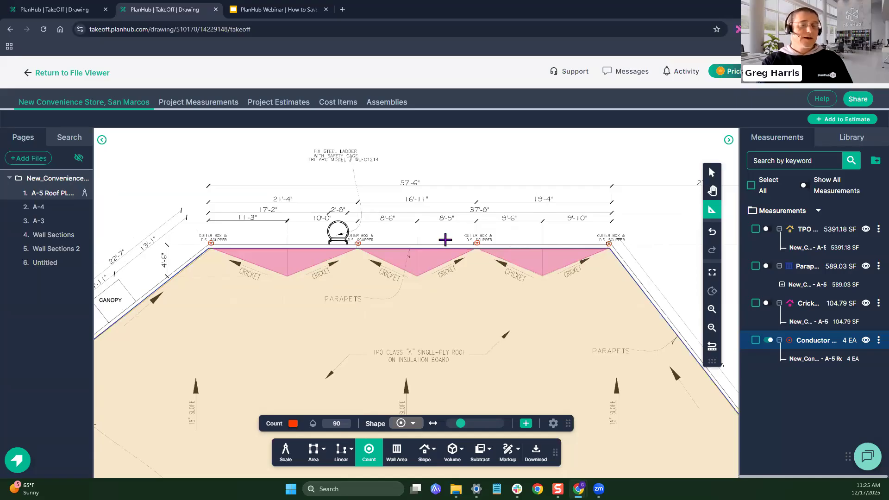
Step: Open the A-4 elevations sheet and examine the conductor heads and downspouts on the rear elevation
{"action": "left_click", "coordinate": [48, 237]}
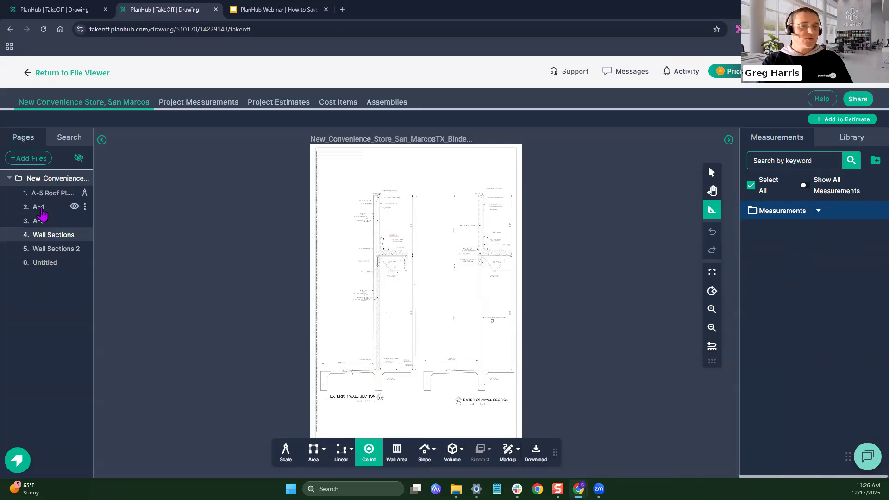
{"action": "left_click", "coordinate": [43, 212]}
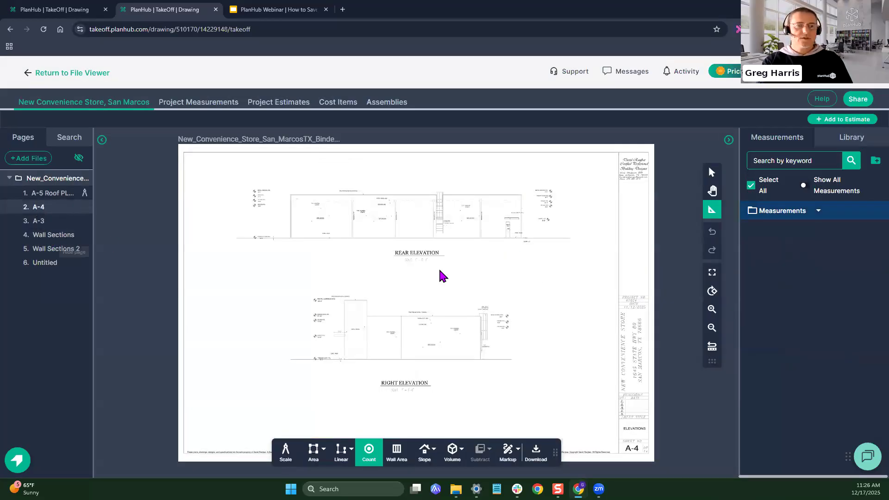
{"action": "scroll", "coordinate": [417, 278], "scroll_direction": "up", "scroll_amount": 6}
{"action": "mouse_move", "coordinate": [382, 173]}
{"action": "left_mouse_down"}
{"action": "mouse_move", "coordinate": [405, 298]}
{"action": "mouse_move", "coordinate": [449, 355]}
{"action": "left_mouse_up"}
{"action": "scroll", "coordinate": [257, 305], "scroll_direction": "up", "scroll_amount": 2}
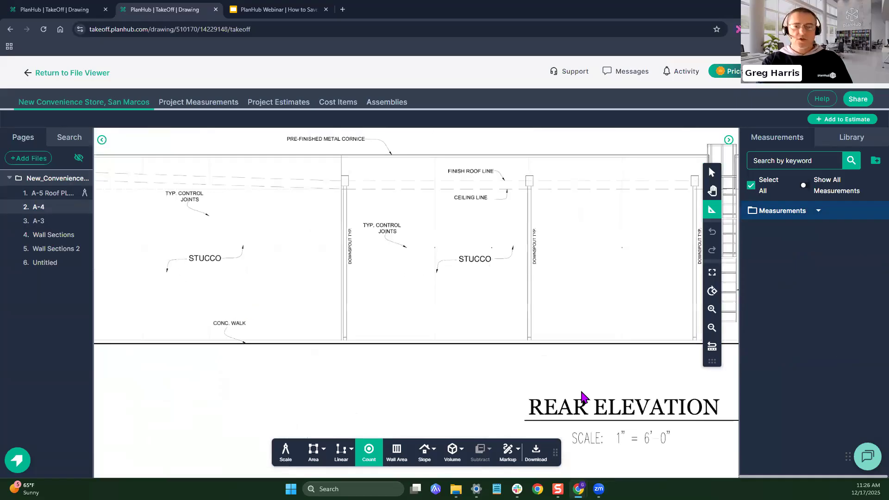
{"action": "left_click_drag", "start_coordinate": [581, 393], "coordinate": [353, 353]}
{"action": "mouse_move", "coordinate": [284, 223]}
{"action": "left_mouse_down"}
{"action": "mouse_move", "coordinate": [430, 345]}
{"action": "mouse_move", "coordinate": [557, 298]}
{"action": "mouse_move", "coordinate": [306, 272]}
{"action": "left_mouse_up"}
{"action": "left_click_drag", "start_coordinate": [557, 272], "coordinate": [312, 271]}
{"action": "scroll", "coordinate": [393, 280], "scroll_direction": "down", "scroll_amount": 5}
{"action": "scroll", "coordinate": [285, 342], "scroll_direction": "down", "scroll_amount": 10}
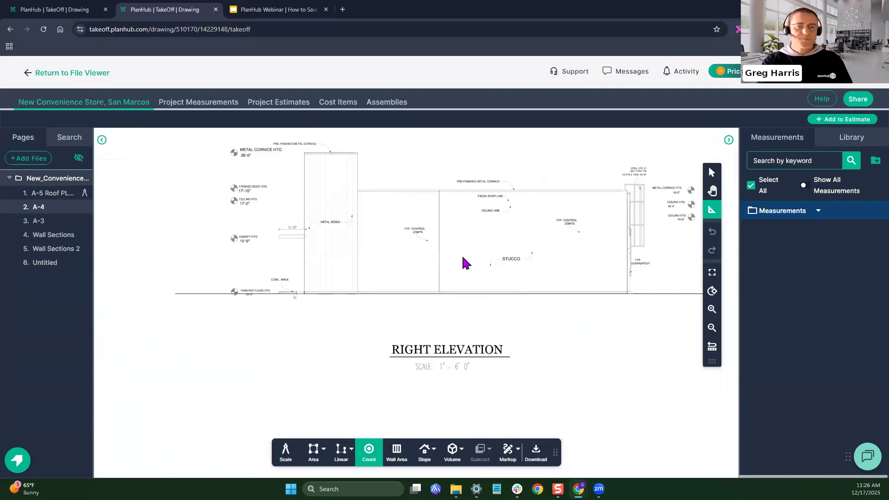
Step: Examine the right elevation around the metal canopy for a known dimension usable for scaling the sheet
{"action": "scroll", "coordinate": [468, 287], "scroll_direction": "up", "scroll_amount": 5}
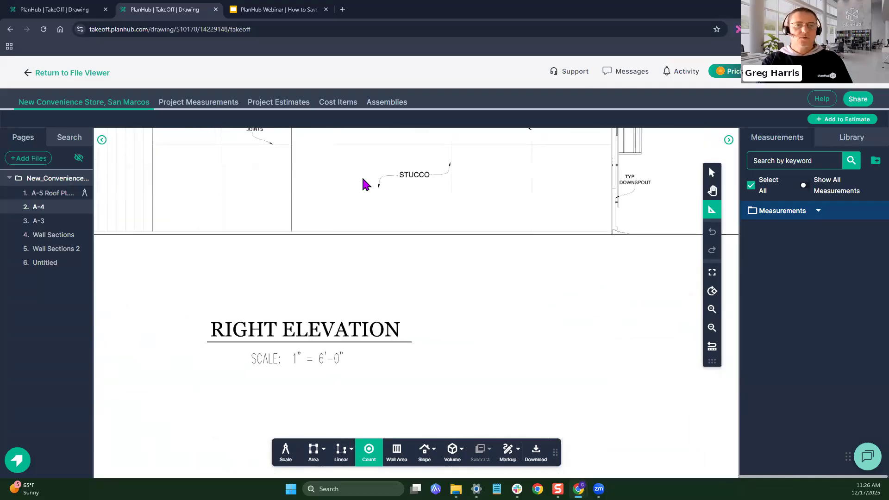
{"action": "left_click_drag", "start_coordinate": [366, 184], "coordinate": [335, 305]}
{"action": "scroll", "coordinate": [506, 325], "scroll_direction": "down", "scroll_amount": 2}
{"action": "scroll", "coordinate": [249, 278], "scroll_direction": "up", "scroll_amount": 5}
{"action": "left_click_drag", "start_coordinate": [212, 240], "coordinate": [260, 264]}
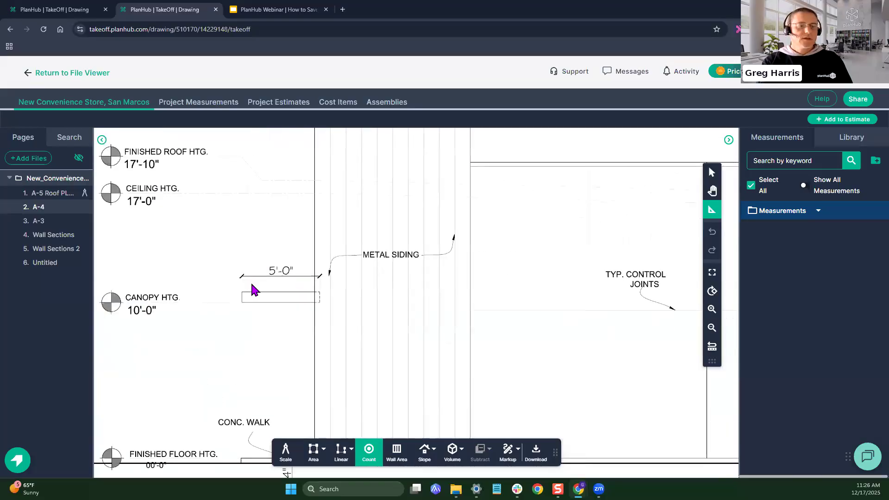
{"action": "left_click_drag", "start_coordinate": [319, 317], "coordinate": [310, 280]}
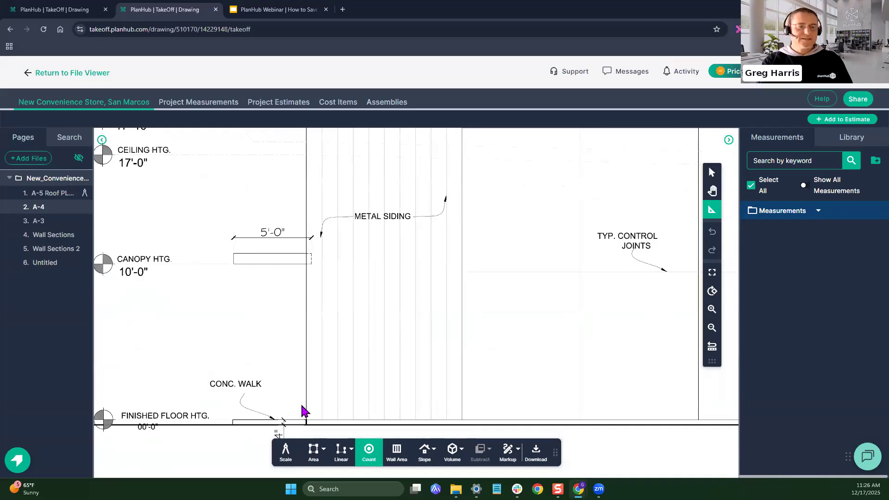
{"action": "left_click_drag", "start_coordinate": [271, 230], "coordinate": [271, 259]}
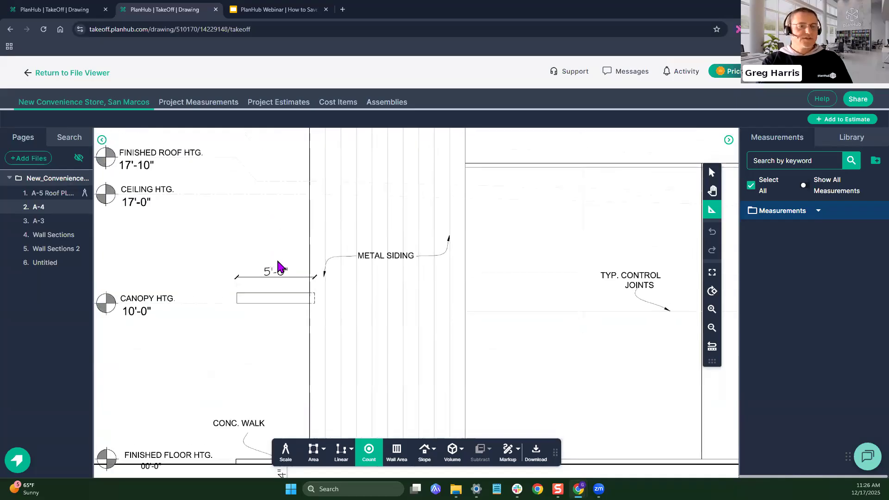
Step: Calibrate the A-4 sheet's scale to a known distance of 5 feet along the canopy dimension on the right elevation
{"action": "left_click", "coordinate": [286, 452]}
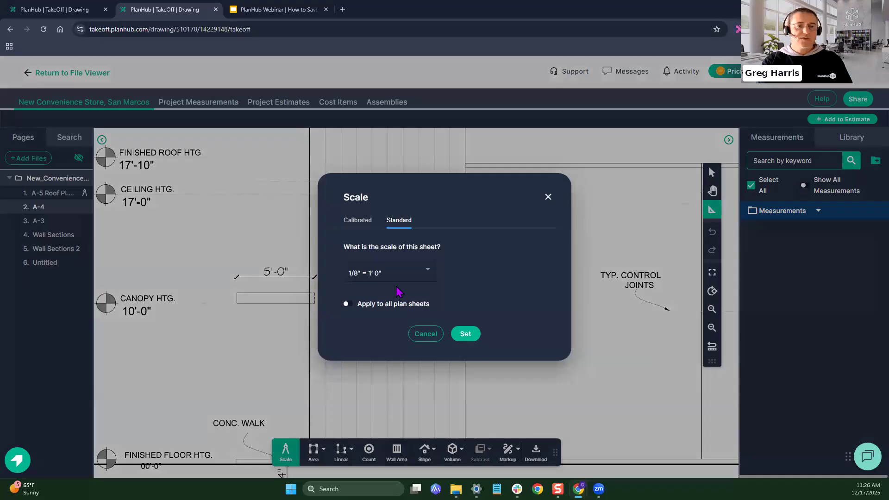
{"action": "left_click", "coordinate": [357, 220]}
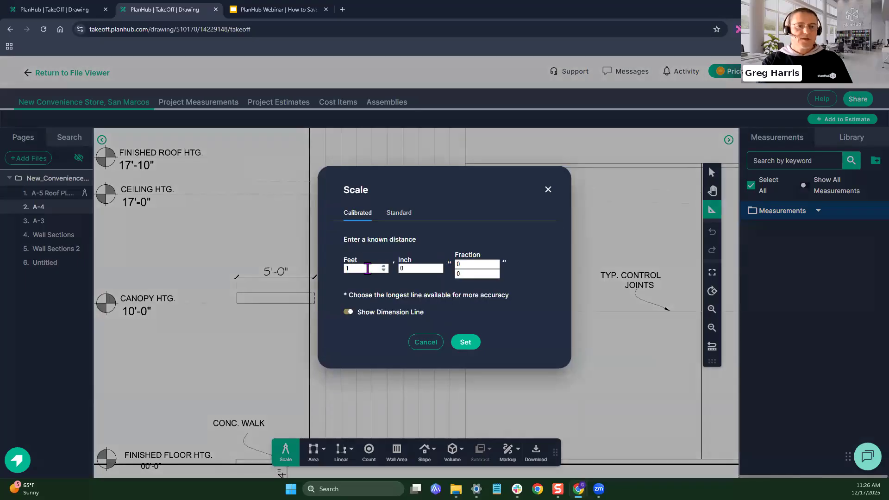
{"action": "type", "text": "5"}
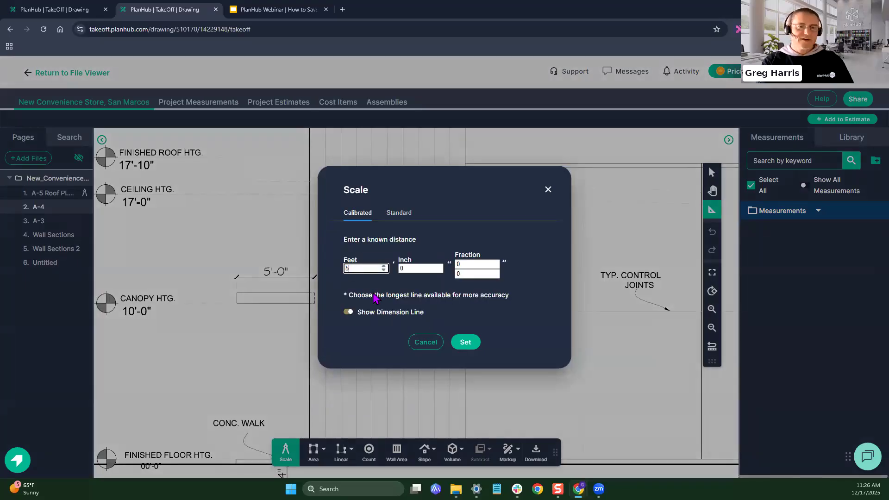
{"action": "left_click", "coordinate": [466, 342]}
{"action": "scroll", "coordinate": [283, 282], "scroll_direction": "up", "scroll_amount": 3}
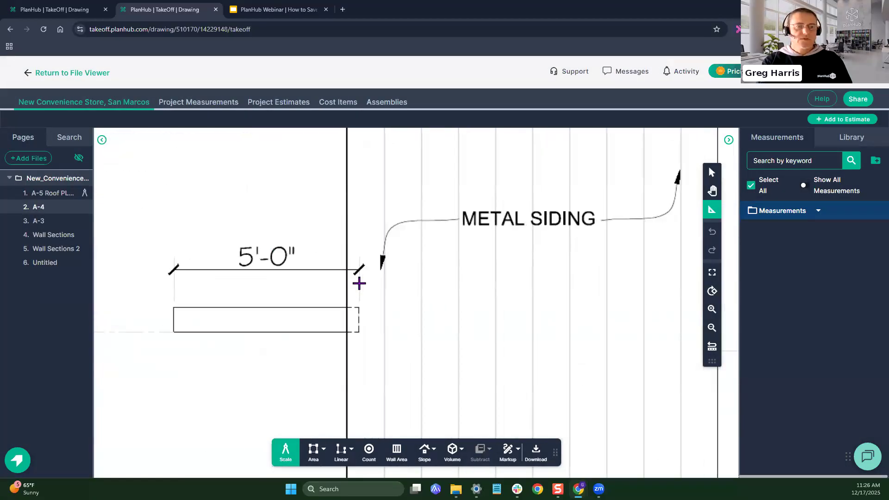
{"action": "left_click", "coordinate": [356, 283]}
{"action": "left_click", "coordinate": [174, 283]}
Step: Check the calibrated scale with a dimension markup across the canopy's width, just below the calibration line
{"action": "scroll", "coordinate": [343, 324], "scroll_direction": "down", "scroll_amount": 2}
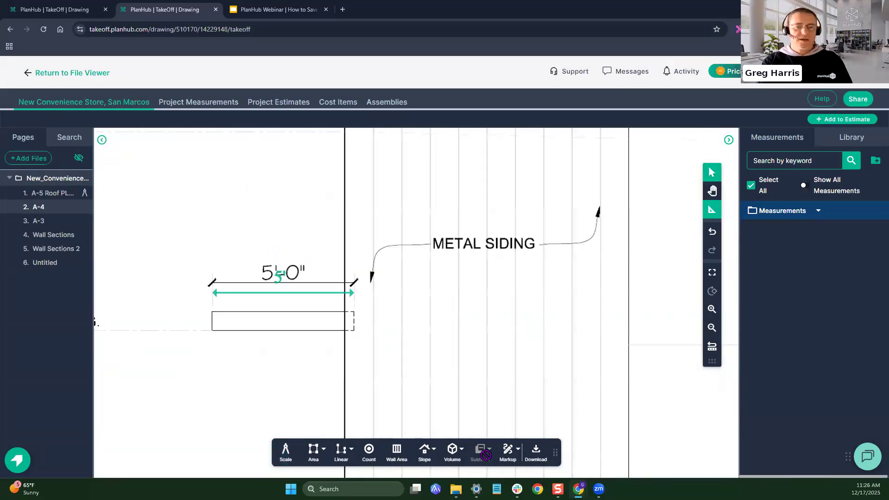
{"action": "left_click", "coordinate": [509, 450]}
{"action": "left_click", "coordinate": [519, 409]}
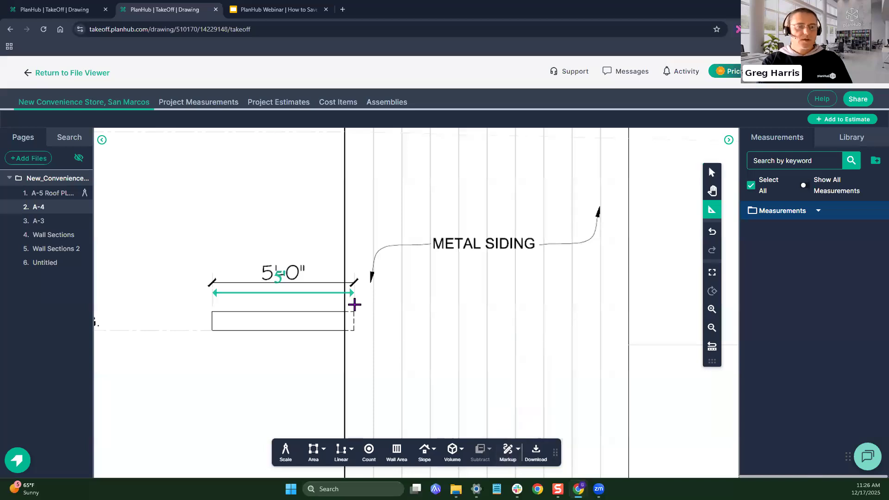
{"action": "left_click", "coordinate": [354, 305]}
{"action": "left_click", "coordinate": [214, 304]}
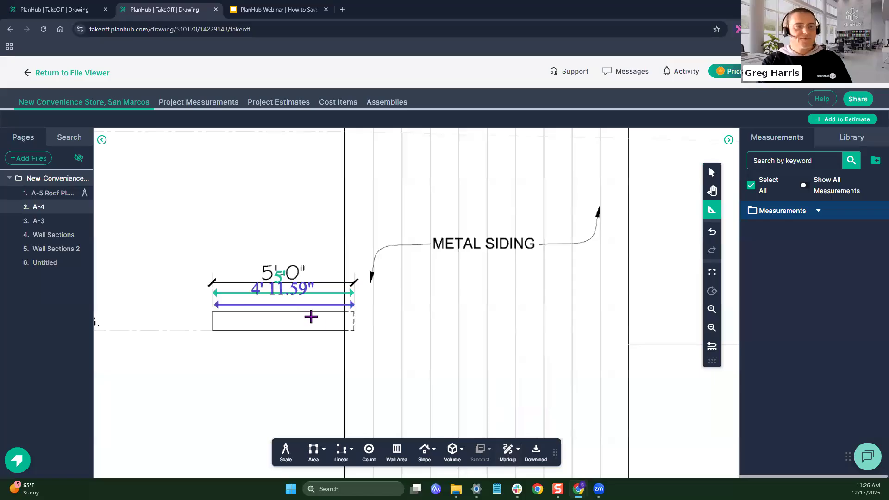
{"action": "scroll", "coordinate": [340, 341], "scroll_direction": "down", "scroll_amount": 4}
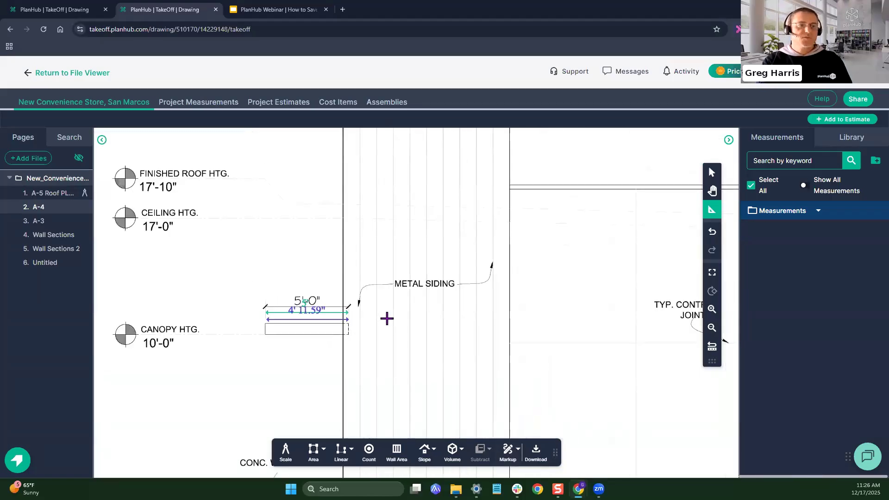
Step: Return to the rear elevation and examine the typical downspouts from their gutter boxes to the concrete walk
{"action": "mouse_move", "coordinate": [351, 233]}
{"action": "left_mouse_down"}
{"action": "mouse_move", "coordinate": [345, 258]}
{"action": "mouse_move", "coordinate": [353, 248]}
{"action": "mouse_move", "coordinate": [294, 191]}
{"action": "left_mouse_up"}
{"action": "scroll", "coordinate": [641, 327], "scroll_direction": "down", "scroll_amount": 2}
{"action": "mouse_move", "coordinate": [641, 328]}
{"action": "left_mouse_down"}
{"action": "mouse_move", "coordinate": [352, 252]}
{"action": "mouse_move", "coordinate": [403, 338]}
{"action": "left_mouse_up"}
{"action": "scroll", "coordinate": [401, 322], "scroll_direction": "down", "scroll_amount": 2}
{"action": "left_click_drag", "start_coordinate": [386, 197], "coordinate": [483, 418]}
{"action": "mouse_move", "coordinate": [391, 264]}
{"action": "left_mouse_down"}
{"action": "mouse_move", "coordinate": [398, 321]}
{"action": "mouse_move", "coordinate": [468, 397]}
{"action": "left_mouse_up"}
{"action": "mouse_move", "coordinate": [366, 238]}
{"action": "left_mouse_down"}
{"action": "mouse_move", "coordinate": [322, 266]}
{"action": "mouse_move", "coordinate": [316, 284]}
{"action": "mouse_move", "coordinate": [321, 278]}
{"action": "left_mouse_up"}
{"action": "scroll", "coordinate": [321, 275], "scroll_direction": "up", "scroll_amount": 2}
{"action": "scroll", "coordinate": [321, 275], "scroll_direction": "up", "scroll_amount": 3}
{"action": "scroll", "coordinate": [305, 271], "scroll_direction": "up", "scroll_amount": 1}
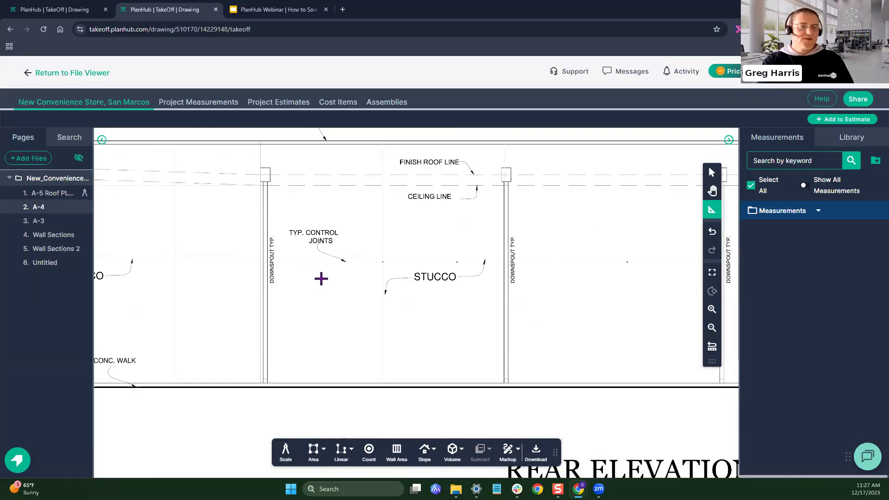
{"action": "scroll", "coordinate": [288, 265], "scroll_direction": "up", "scroll_amount": 1}
{"action": "left_click_drag", "start_coordinate": [287, 266], "coordinate": [307, 270]}
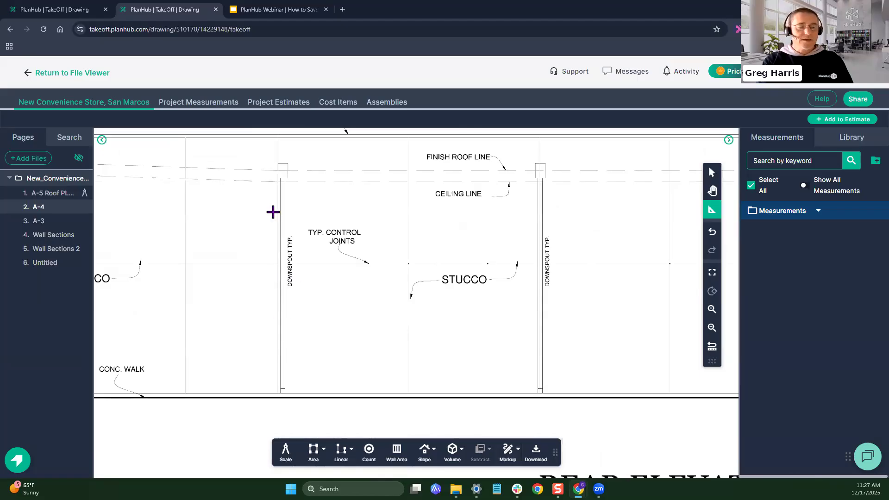
{"action": "mouse_move", "coordinate": [208, 302]}
{"action": "left_mouse_down"}
{"action": "mouse_move", "coordinate": [530, 304]}
{"action": "mouse_move", "coordinate": [212, 313]}
{"action": "mouse_move", "coordinate": [216, 304]}
{"action": "left_mouse_up"}
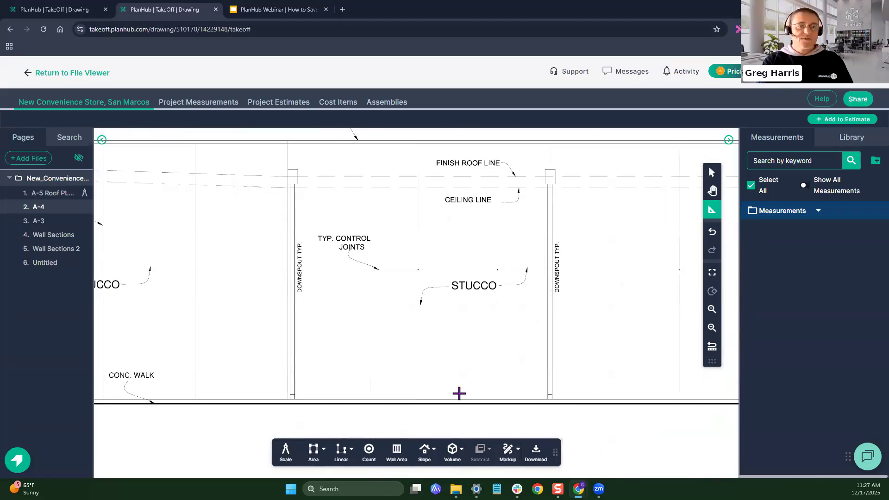
Step: Set up a linear segment measurement named Downspout Length with a blue line, using the page's scale
{"action": "left_click", "coordinate": [348, 456]}
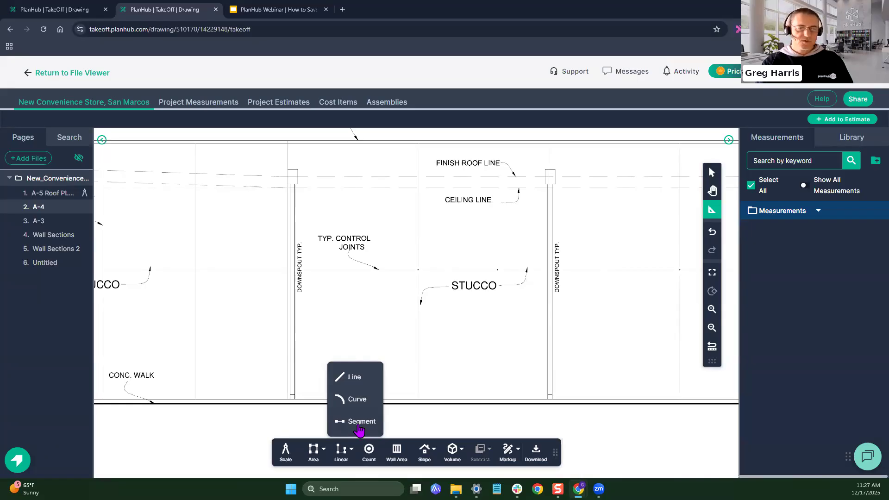
{"action": "left_click", "coordinate": [359, 430]}
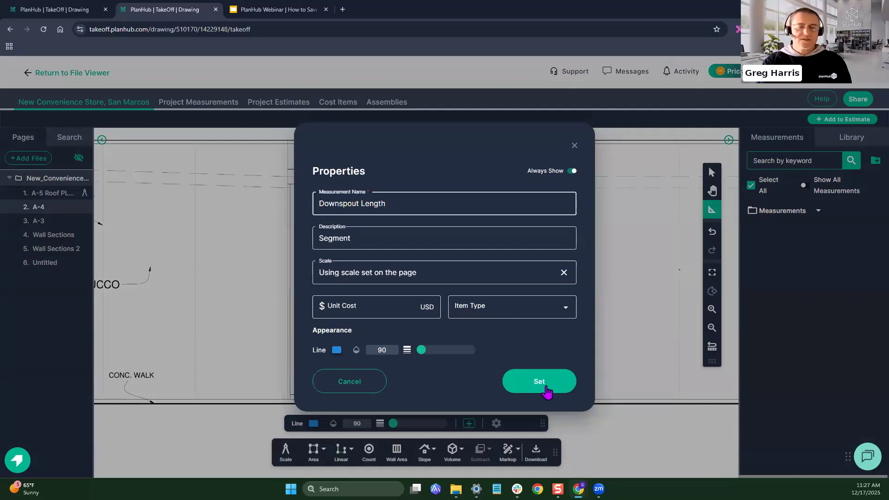
{"action": "left_click", "coordinate": [544, 390]}
Step: Trace Downspout Length segments of about 15.8 ft up the rear elevation's two leftmost downspouts, from base to gutter box
{"action": "scroll", "coordinate": [282, 393], "scroll_direction": "up", "scroll_amount": 2}
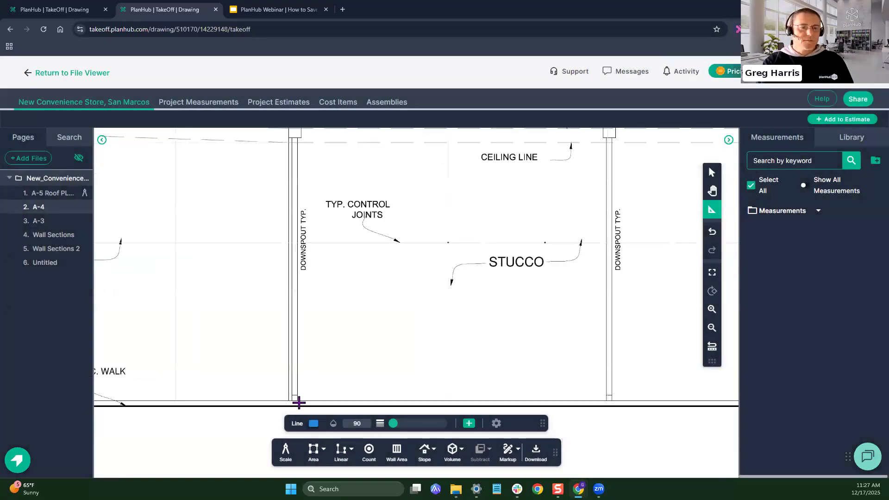
{"action": "left_click", "coordinate": [295, 400]}
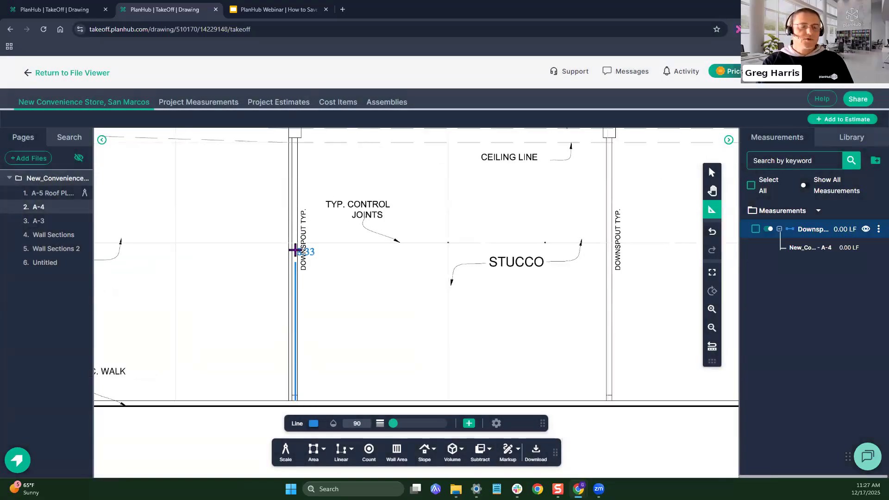
{"action": "scroll", "coordinate": [296, 259], "scroll_direction": "up", "scroll_amount": 2}
{"action": "left_click", "coordinate": [293, 218]}
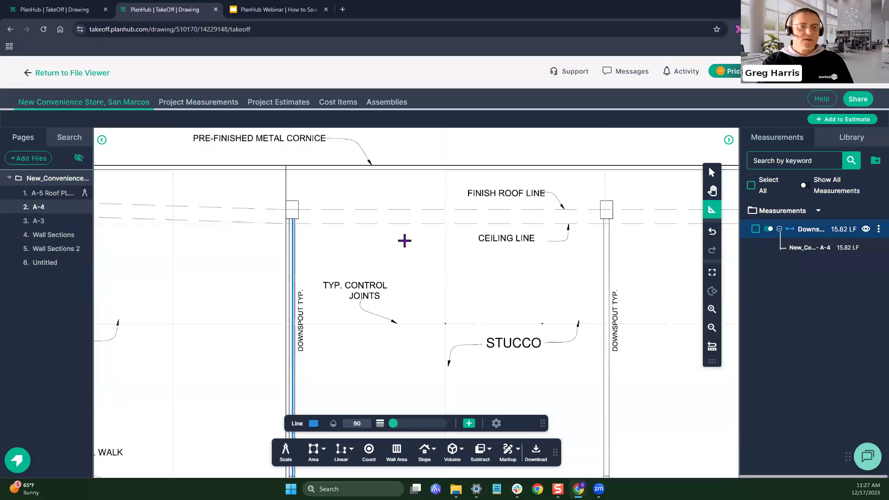
{"action": "left_click_drag", "start_coordinate": [508, 305], "coordinate": [382, 232]}
{"action": "scroll", "coordinate": [381, 232], "scroll_direction": "down", "scroll_amount": 1}
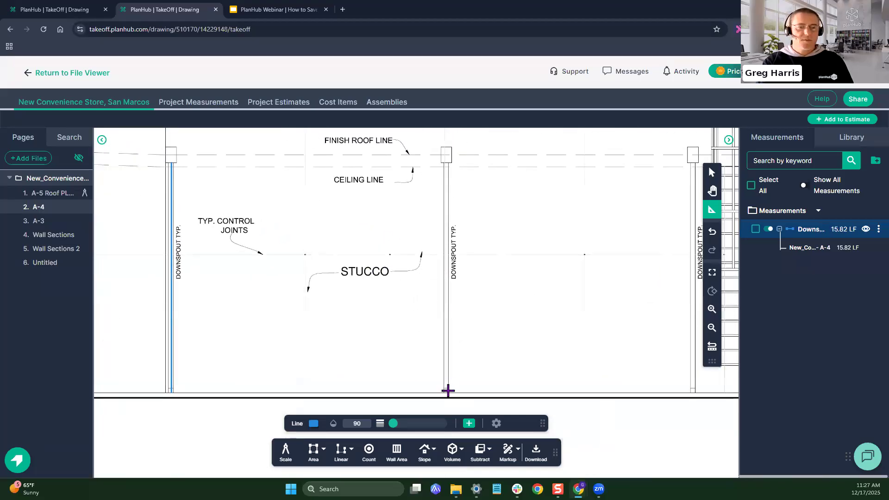
{"action": "left_click", "coordinate": [446, 392]}
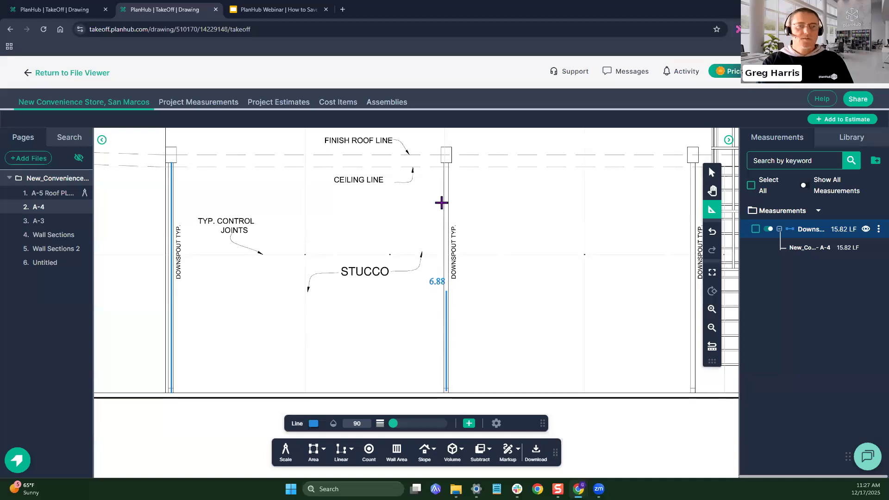
{"action": "left_click", "coordinate": [447, 162]}
Step: Trace Downspout Length segments of about 15.7 ft up the two remaining downspouts on either side of the steel ladder
{"action": "left_click_drag", "start_coordinate": [581, 248], "coordinate": [335, 252]}
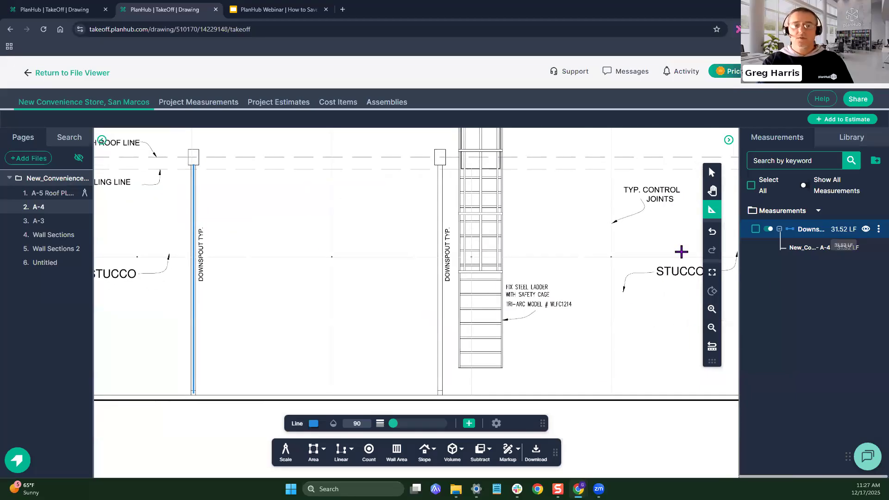
{"action": "left_click", "coordinate": [440, 394]}
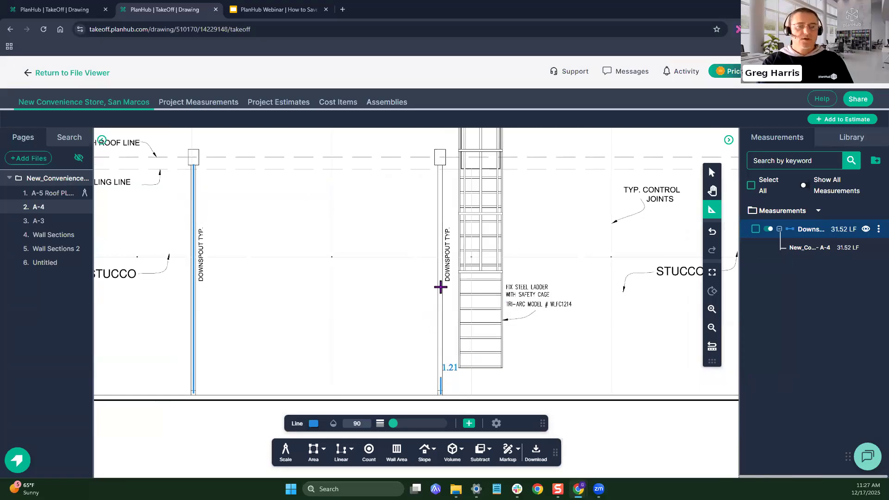
{"action": "double_click", "coordinate": [441, 163]}
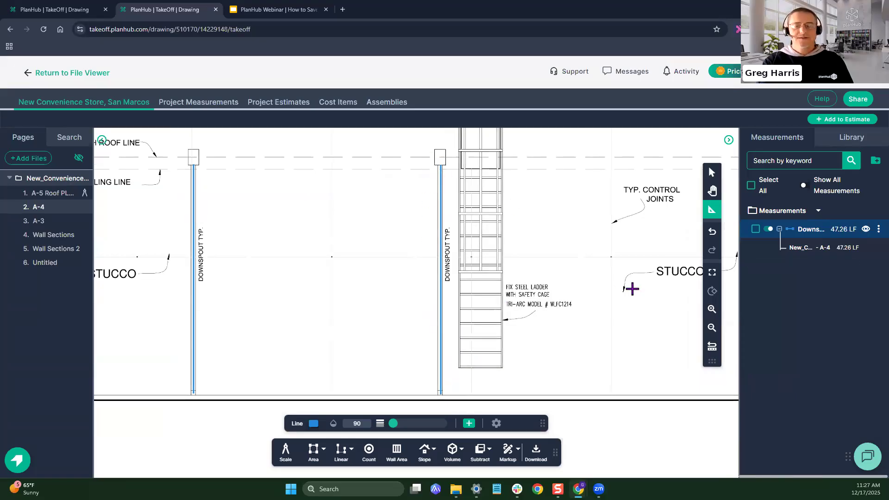
{"action": "left_click_drag", "start_coordinate": [610, 276], "coordinate": [370, 288]}
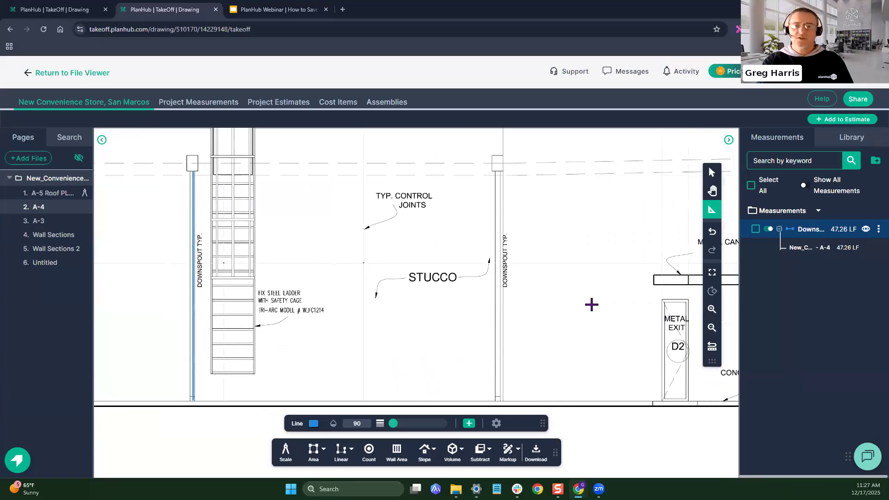
{"action": "left_click_drag", "start_coordinate": [560, 327], "coordinate": [509, 329]}
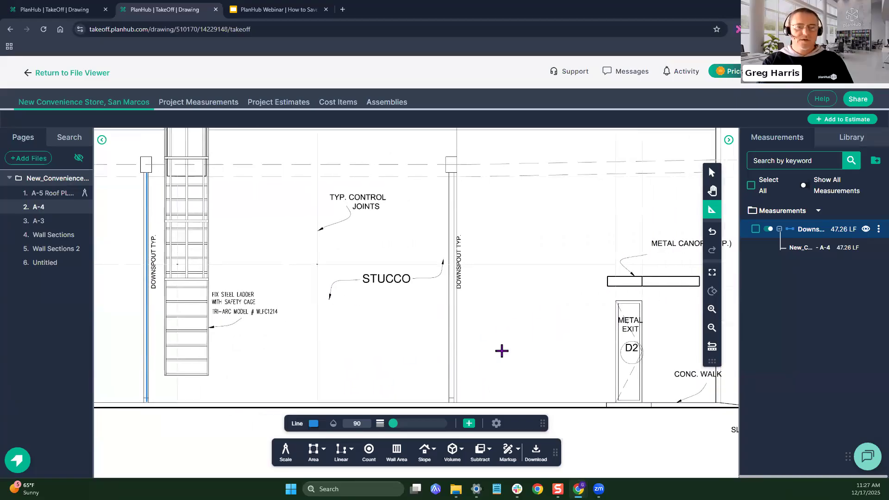
{"action": "left_click", "coordinate": [447, 404]}
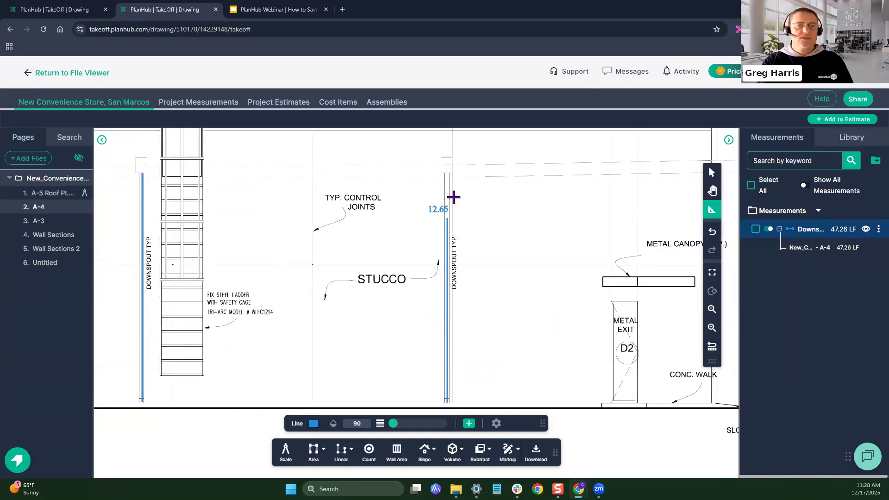
{"action": "double_click", "coordinate": [449, 172]}
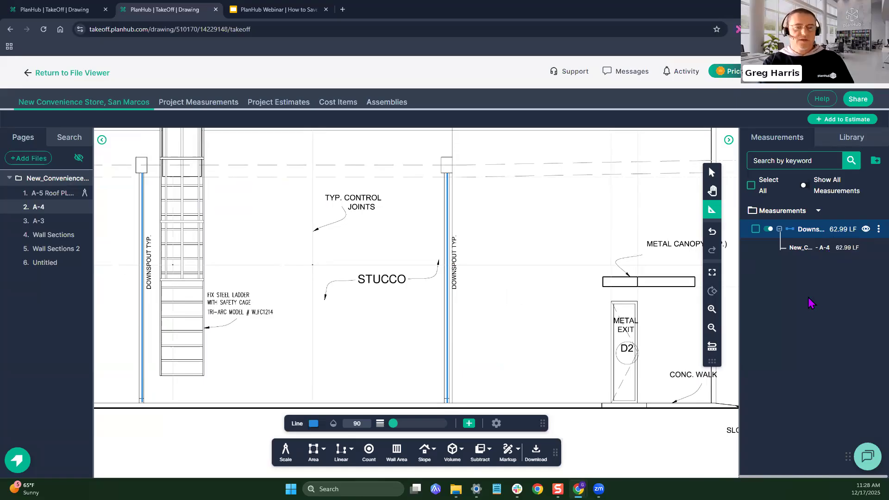
Step: Review the traced downspouts across the rear elevation and return to the A-5 Roof Plan sheet
{"action": "scroll", "coordinate": [447, 308], "scroll_direction": "down", "scroll_amount": 2}
{"action": "left_click_drag", "start_coordinate": [281, 284], "coordinate": [429, 278]}
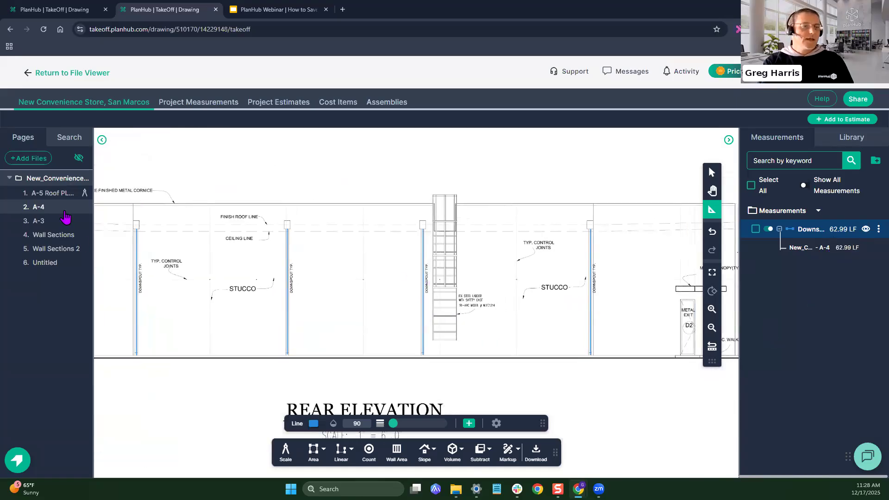
{"action": "left_click", "coordinate": [46, 193]}
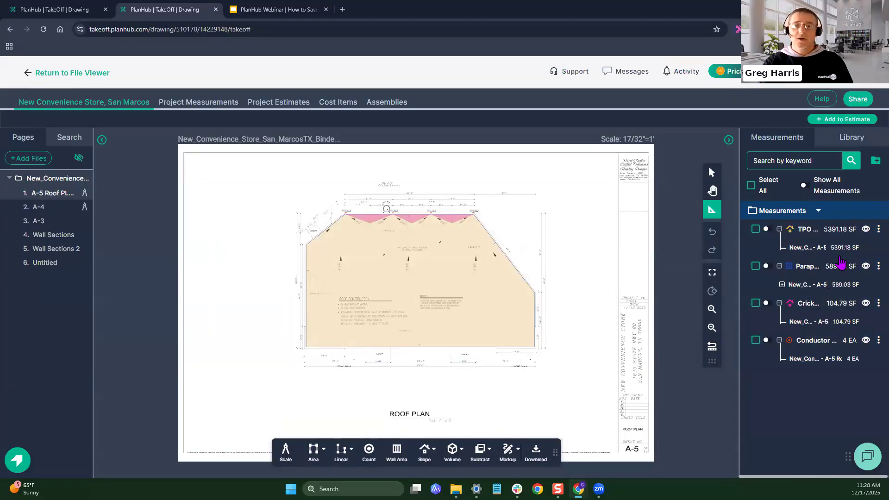
Step: Show measurements from all pages and send the TPO System measurement to the TPO Fully Adhered w/Coverboard assembly in Project Estimate 1
{"action": "left_click", "coordinate": [804, 185]}
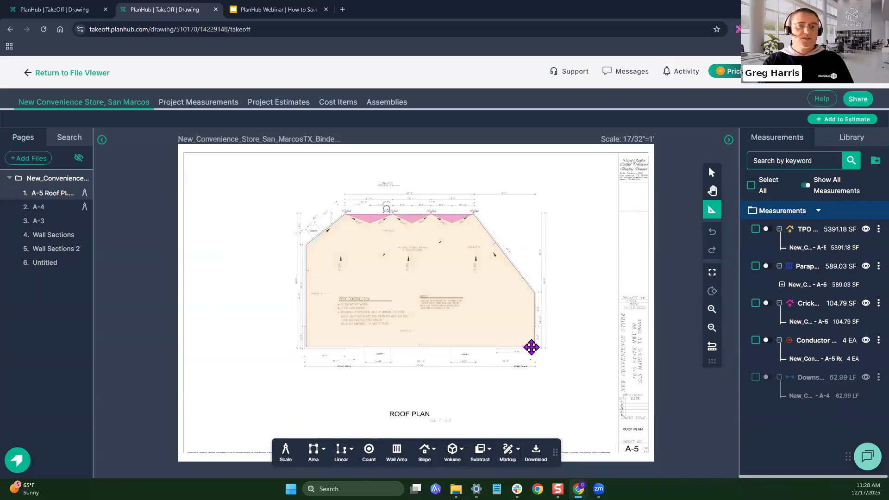
{"action": "left_click_drag", "start_coordinate": [577, 304], "coordinate": [543, 304]}
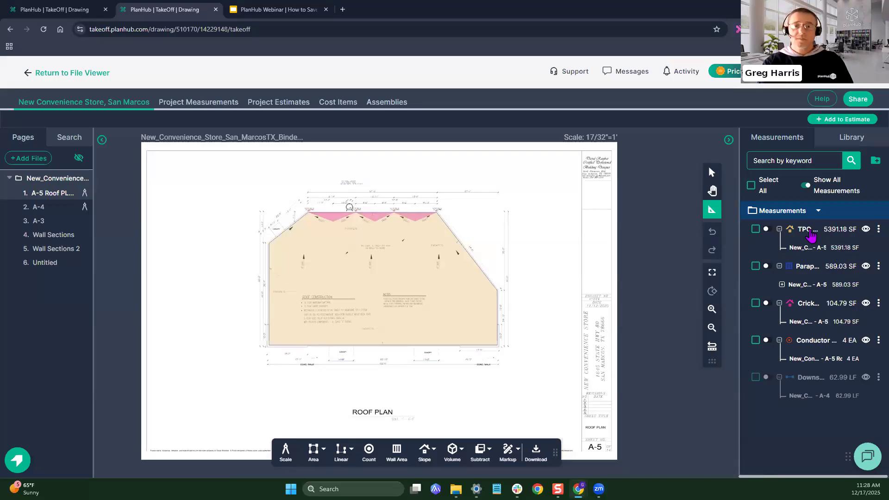
{"action": "right_click", "coordinate": [810, 235]}
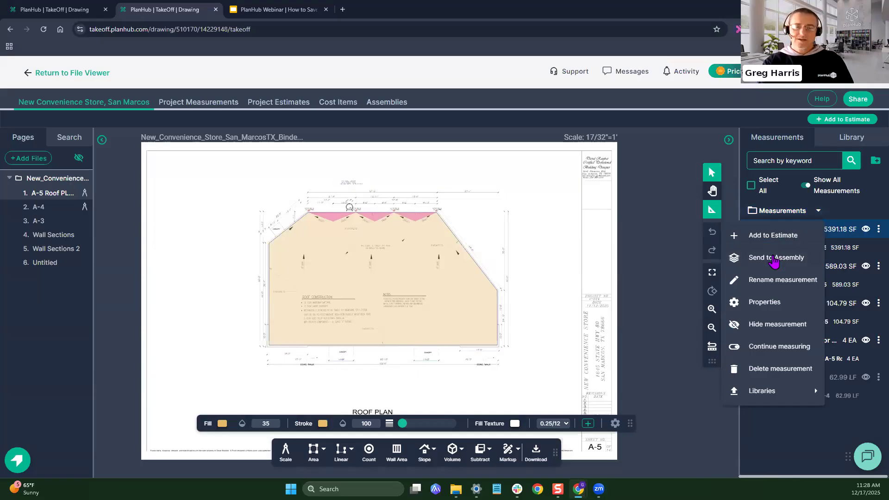
{"action": "left_click", "coordinate": [774, 262]}
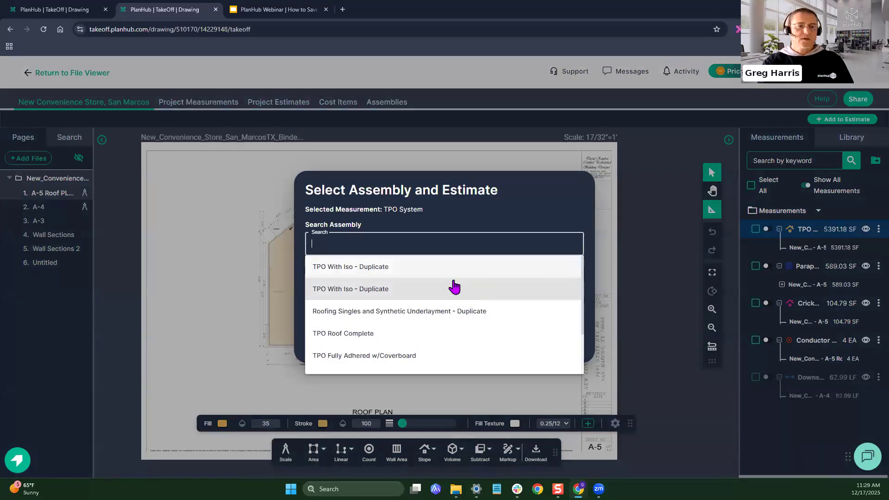
{"action": "scroll", "coordinate": [455, 287], "scroll_direction": "down", "scroll_amount": 1}
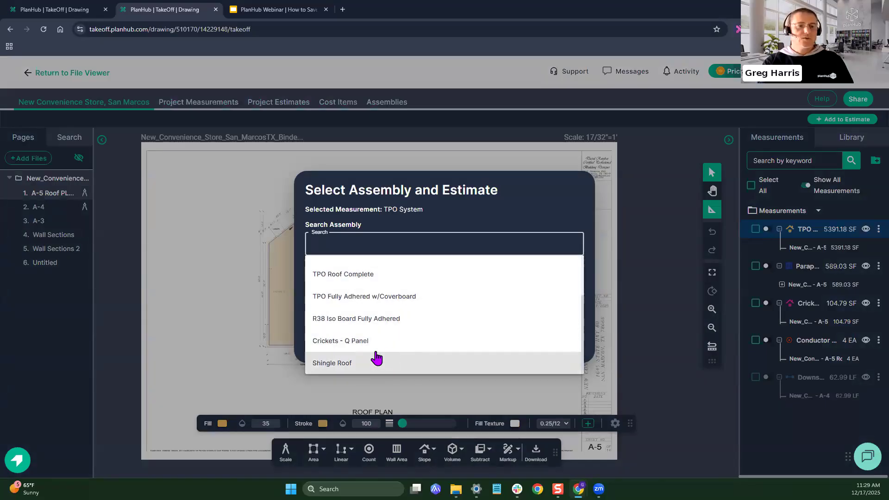
{"action": "scroll", "coordinate": [382, 351], "scroll_direction": "up", "scroll_amount": 1}
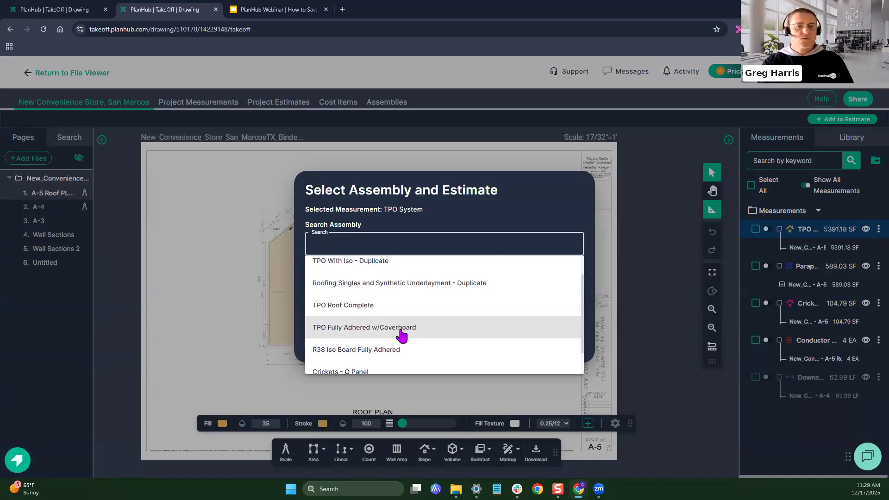
{"action": "left_click", "coordinate": [440, 333]}
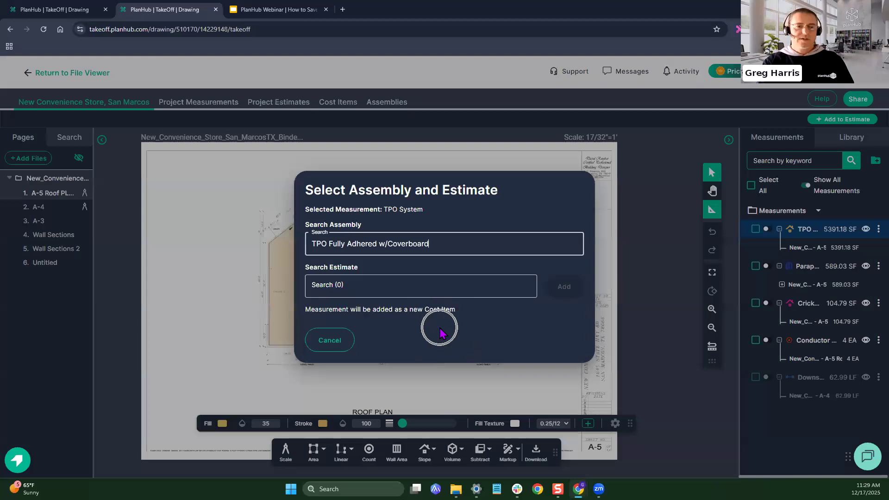
{"action": "left_click", "coordinate": [403, 284]}
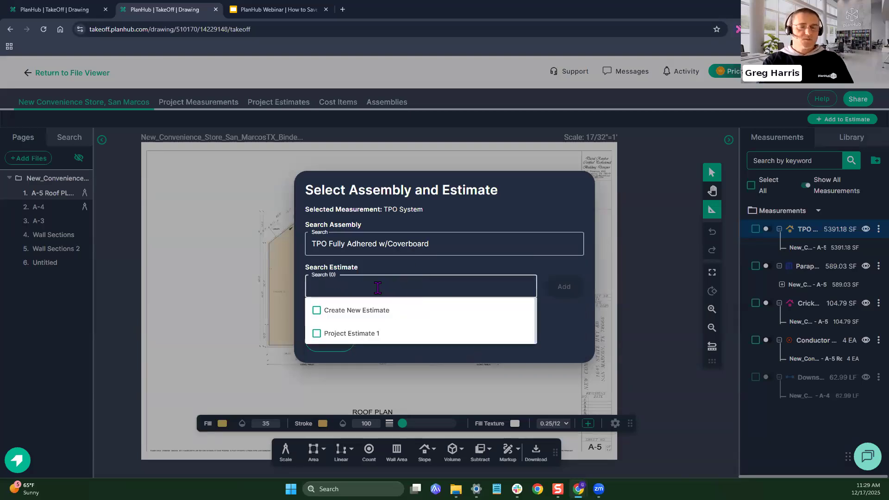
{"action": "left_click", "coordinate": [317, 336]}
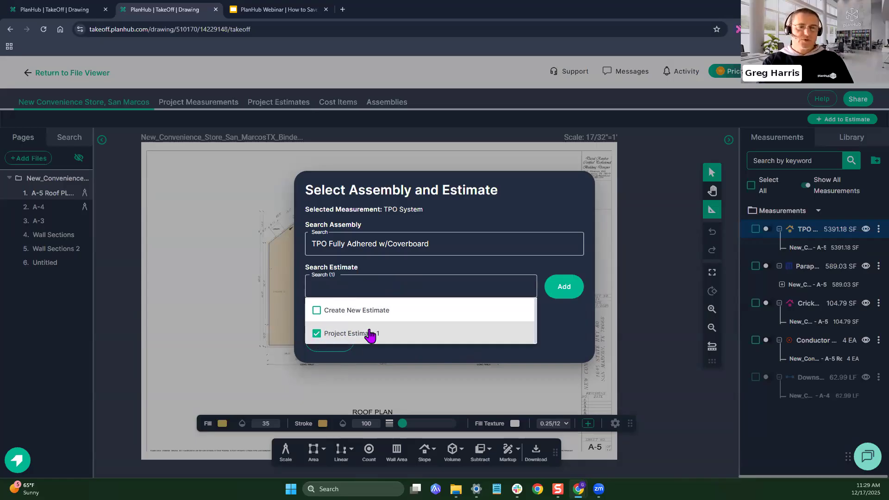
{"action": "left_click", "coordinate": [564, 293]}
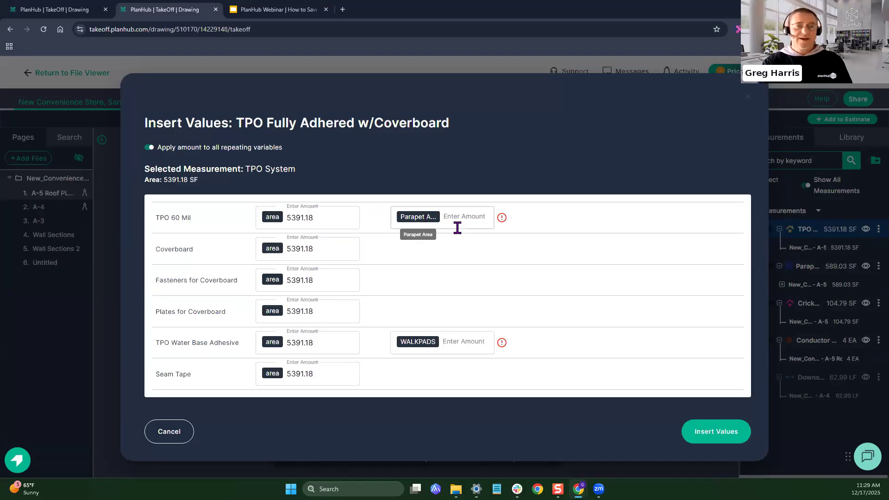
Step: Insert the assembly values with a Parapet Area of 589 for TPO 60 Mil and WALKPADS of 0 for the adhesive
{"action": "left_click", "coordinate": [472, 218]}
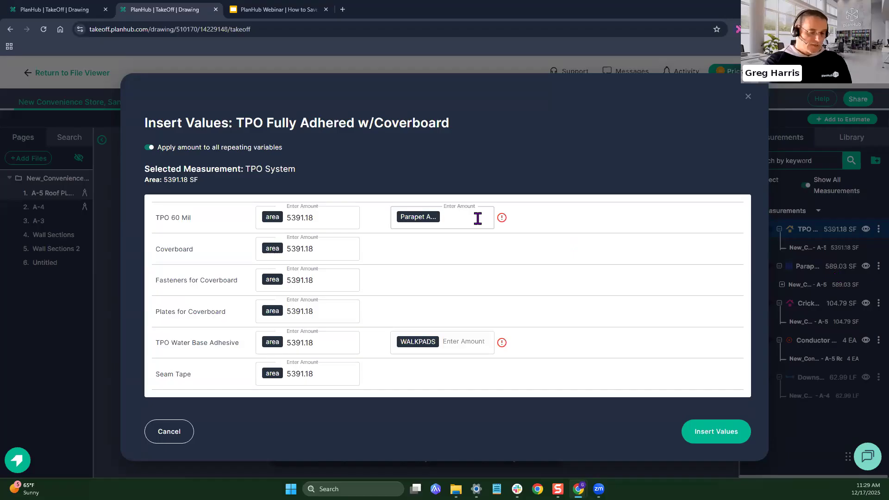
{"action": "type", "text": "589"}
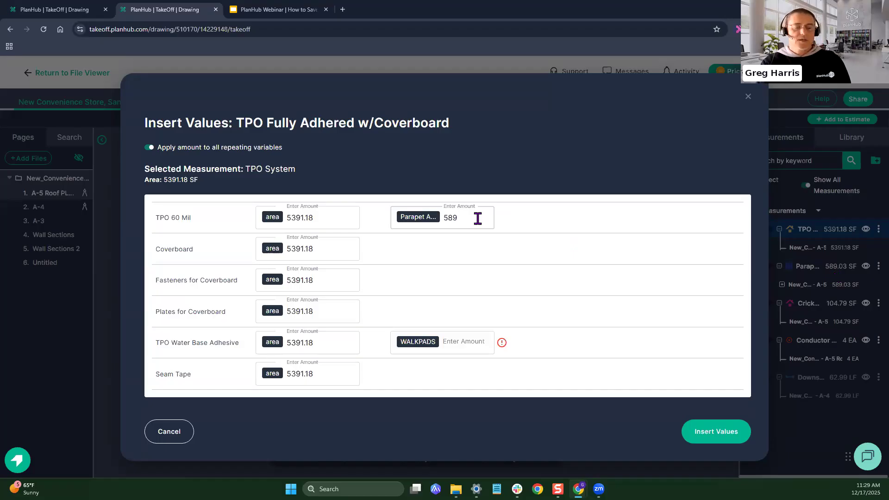
{"action": "left_click", "coordinate": [468, 343]}
{"action": "type", "text": "0"}
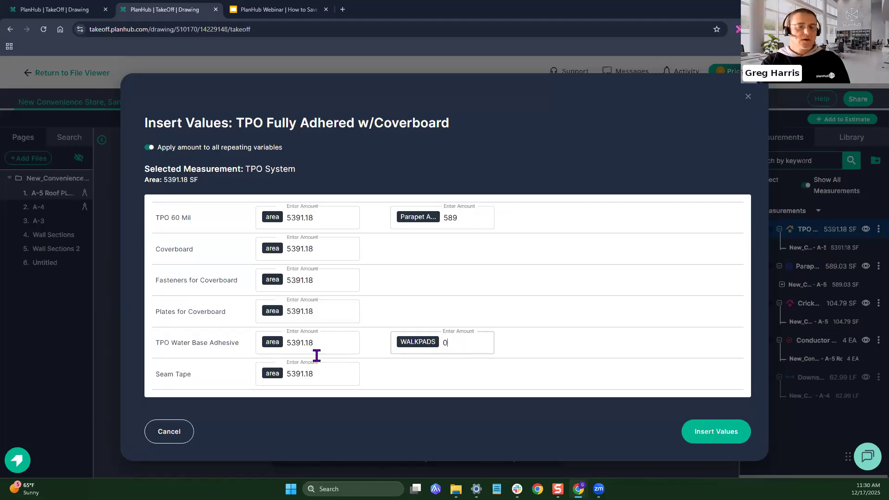
{"action": "left_click", "coordinate": [737, 433]}
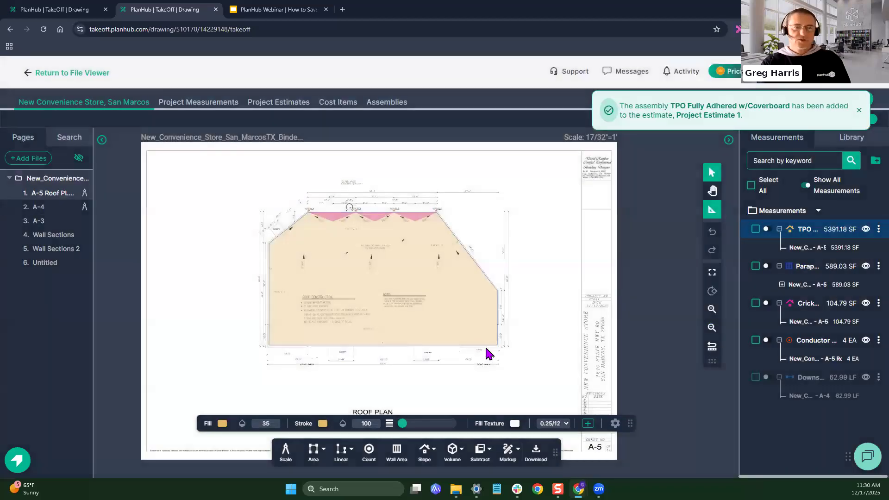
Step: Examine the material quantities and unit costs of the TPO System's line items in Project Estimate 1
{"action": "left_click", "coordinate": [292, 110]}
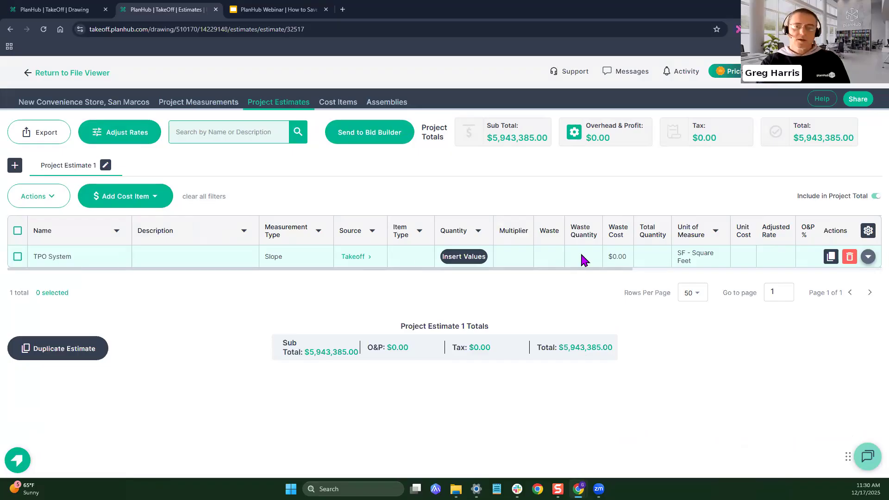
{"action": "left_click", "coordinate": [868, 257]}
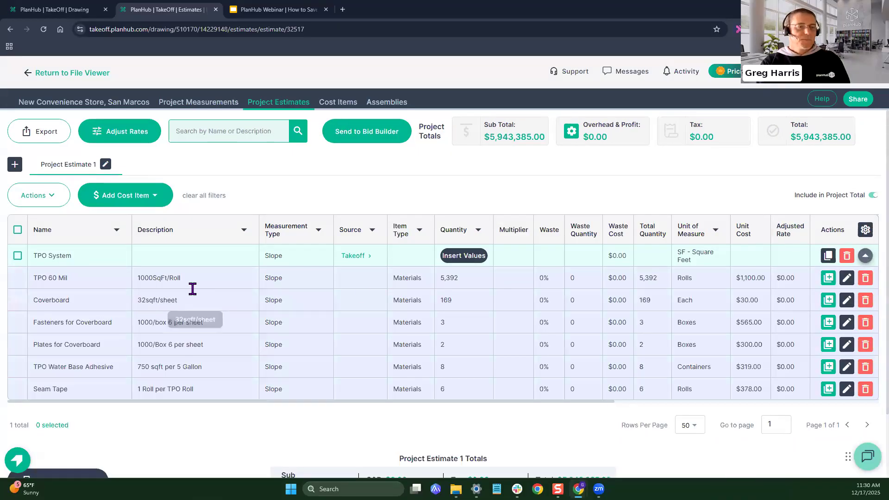
{"action": "scroll", "coordinate": [192, 291], "scroll_direction": "down", "scroll_amount": 1}
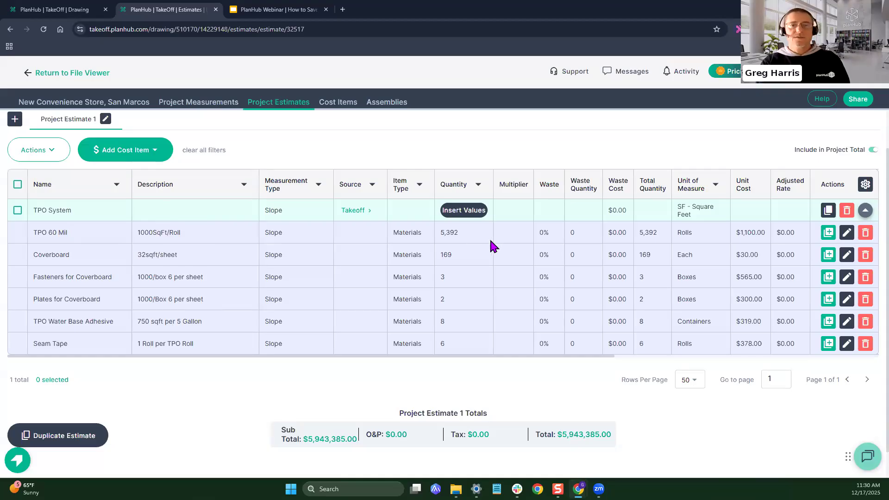
{"action": "scroll", "coordinate": [496, 257], "scroll_direction": "up", "scroll_amount": 1}
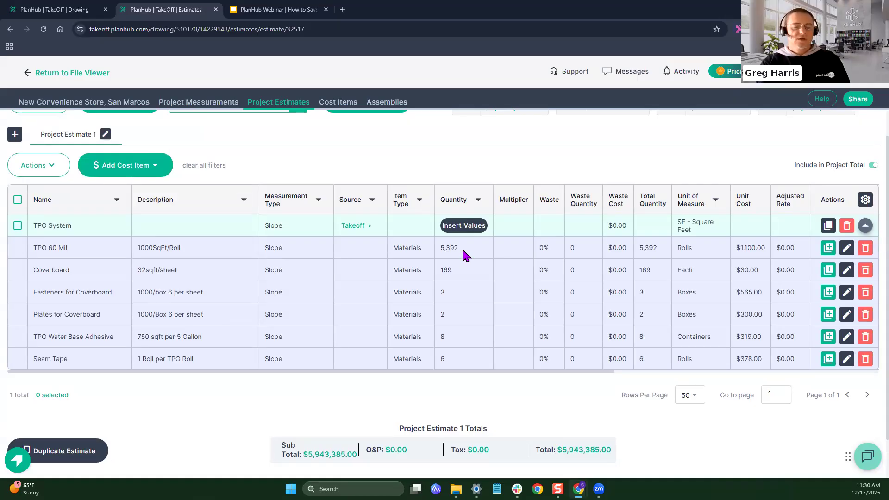
Step: Try applying the TPO 60 Mil formula of the TPO Fully Adhered w/Coverboard assembly without rounding up, and discard the assembly edit
{"action": "left_click", "coordinate": [402, 105]}
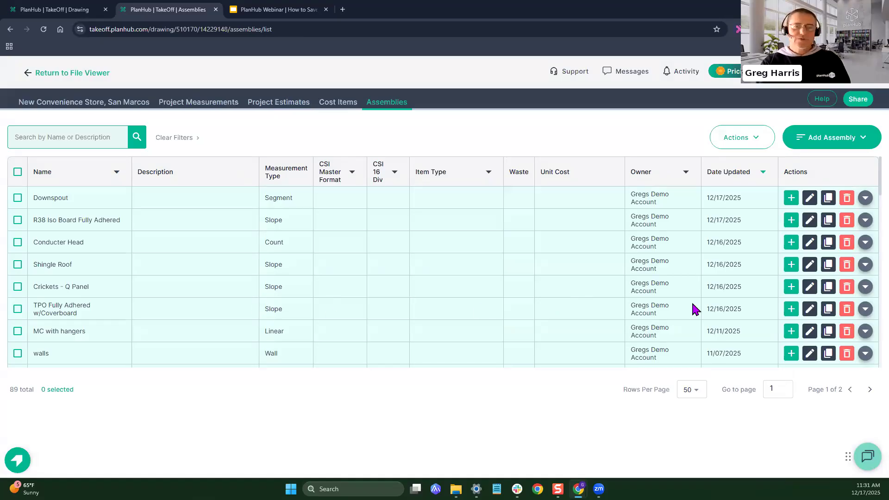
{"action": "left_click", "coordinate": [810, 309]}
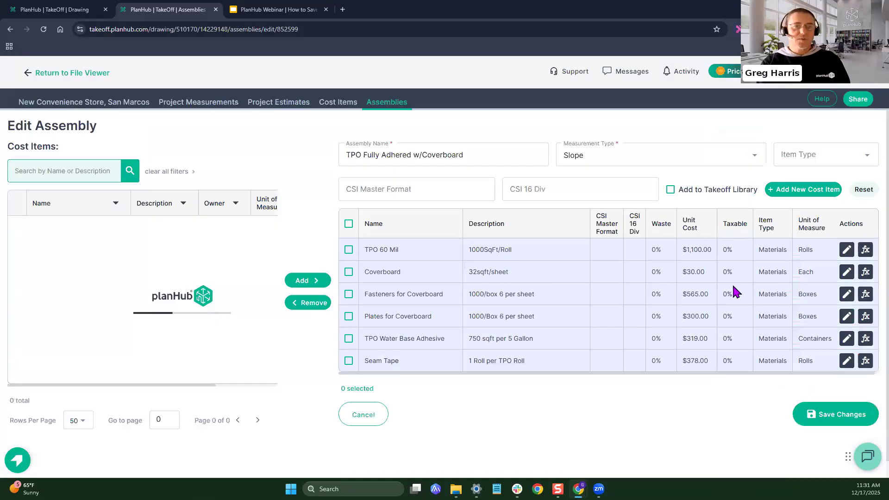
{"action": "left_click", "coordinate": [867, 252]}
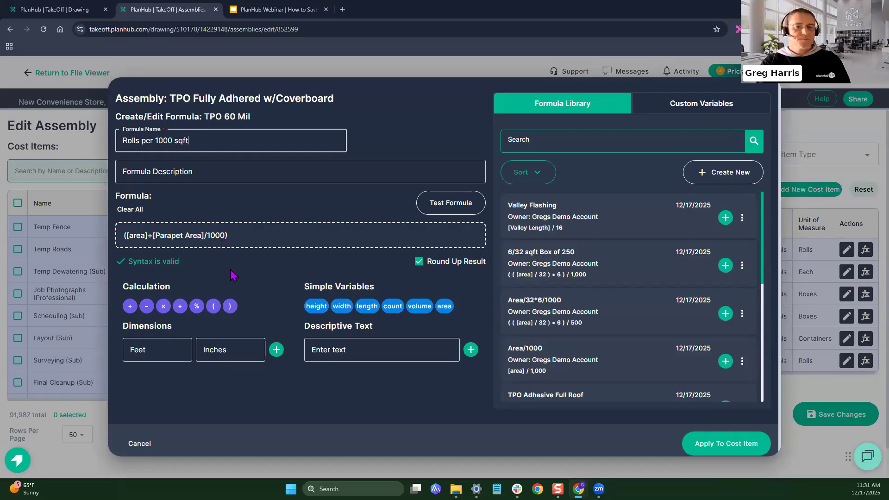
{"action": "left_click", "coordinate": [420, 265]}
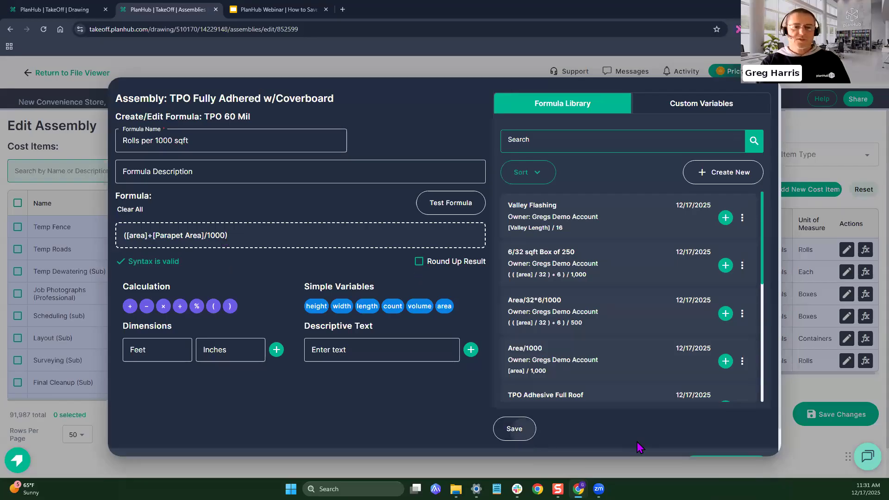
{"action": "left_click", "coordinate": [513, 426]}
{"action": "left_click", "coordinate": [735, 452]}
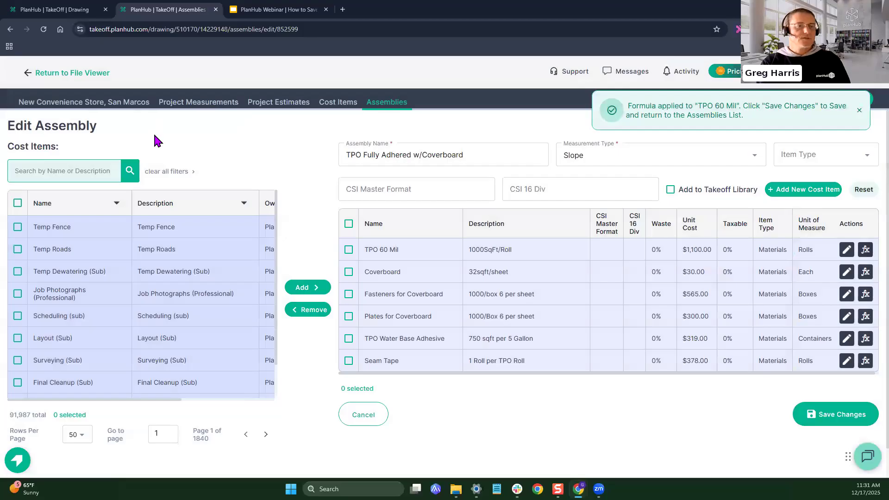
{"action": "left_click", "coordinate": [372, 416]}
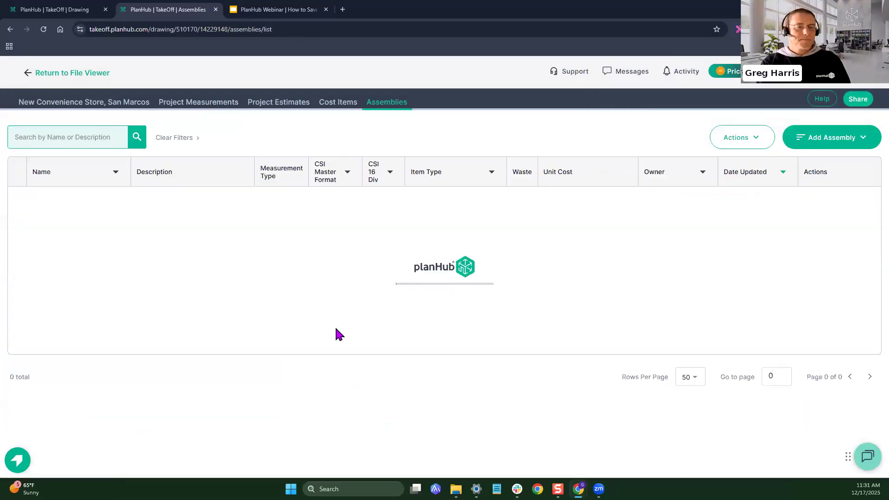
Step: Recheck the TPO System line items in Project Estimate 1 and test the assembly's TPO 60 Mil formula with area 5000 and Parapet Area 570
{"action": "left_click", "coordinate": [268, 103]}
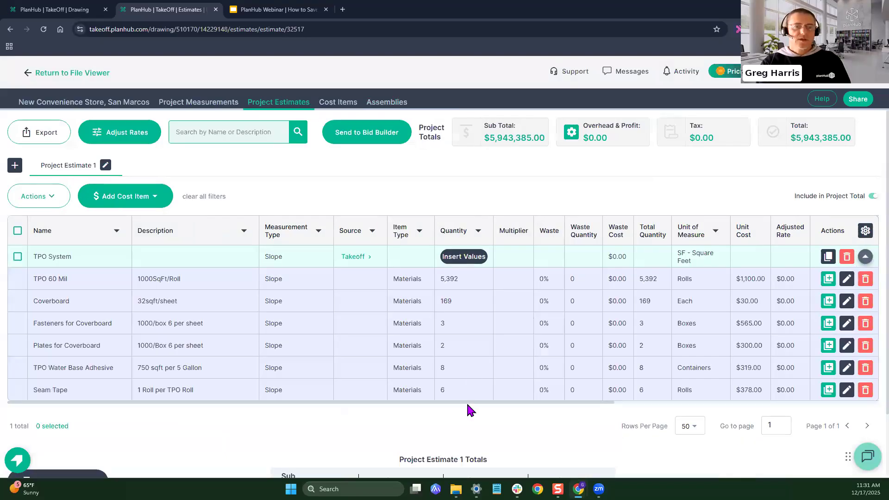
{"action": "left_click_drag", "start_coordinate": [467, 405], "coordinate": [527, 405]}
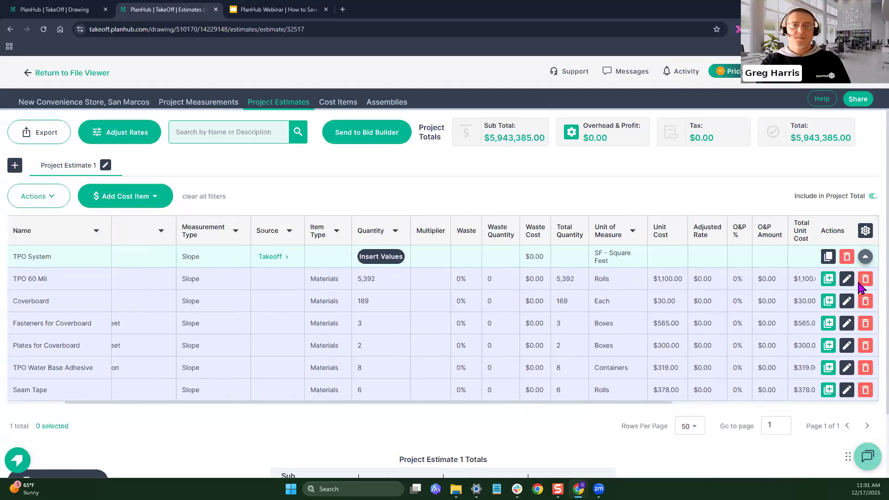
{"action": "left_click", "coordinate": [391, 101]}
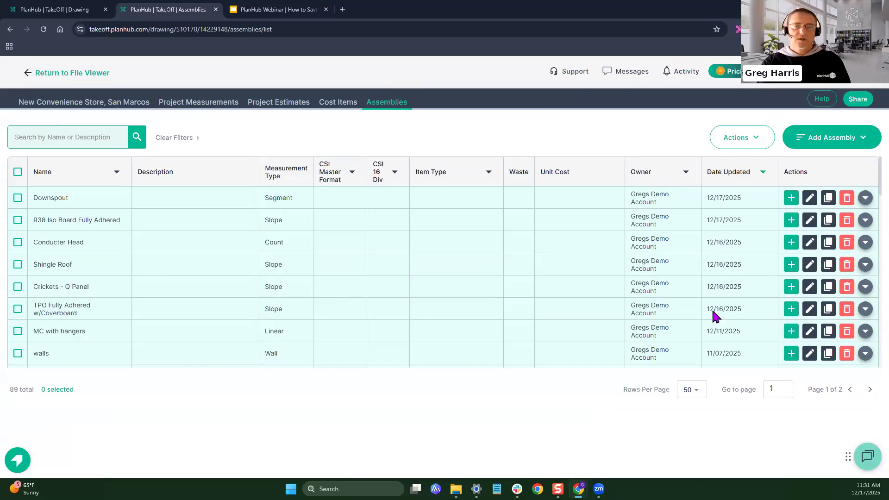
{"action": "left_click", "coordinate": [810, 310]}
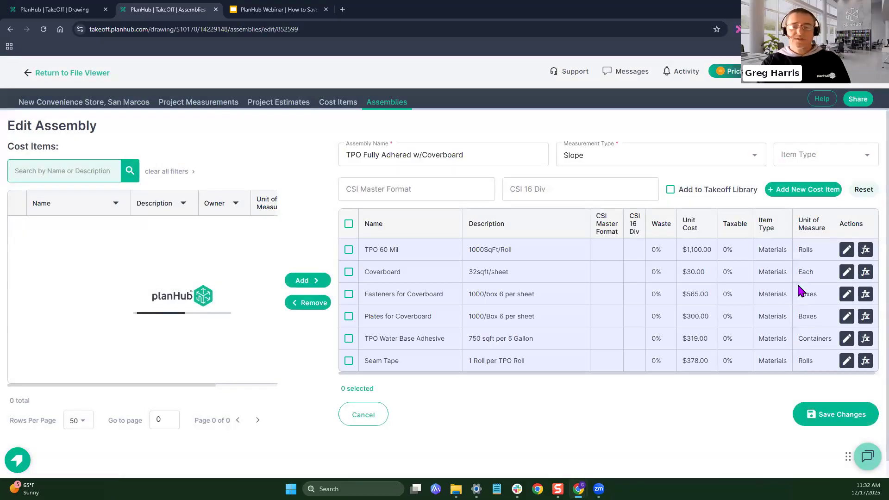
{"action": "left_click", "coordinate": [865, 249]}
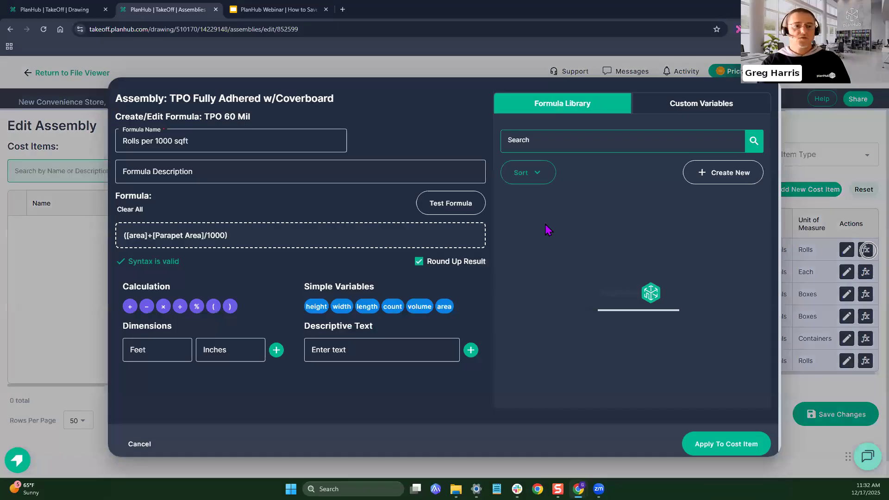
{"action": "left_click", "coordinate": [432, 206]}
{"action": "left_click", "coordinate": [562, 149]}
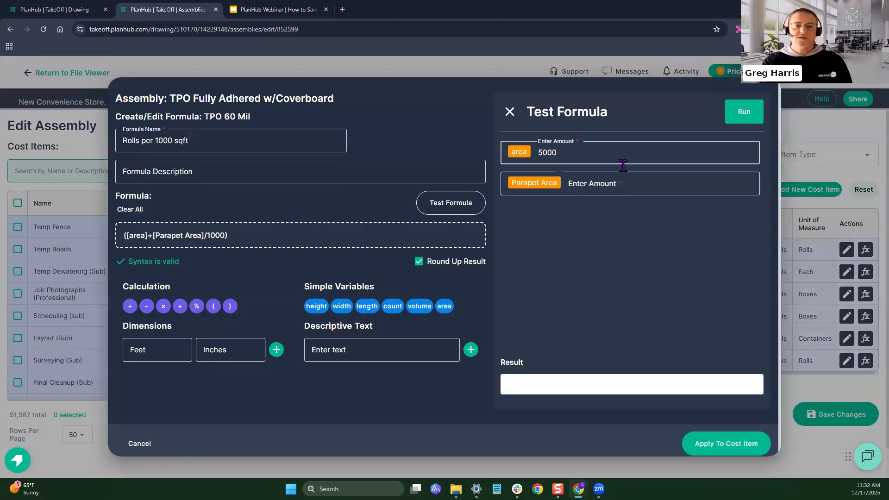
{"action": "left_click", "coordinate": [631, 188]}
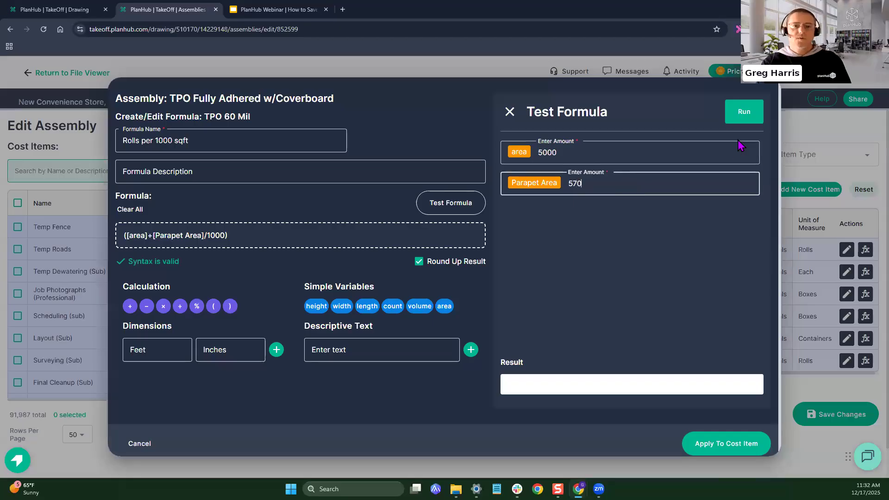
{"action": "left_click", "coordinate": [743, 113]}
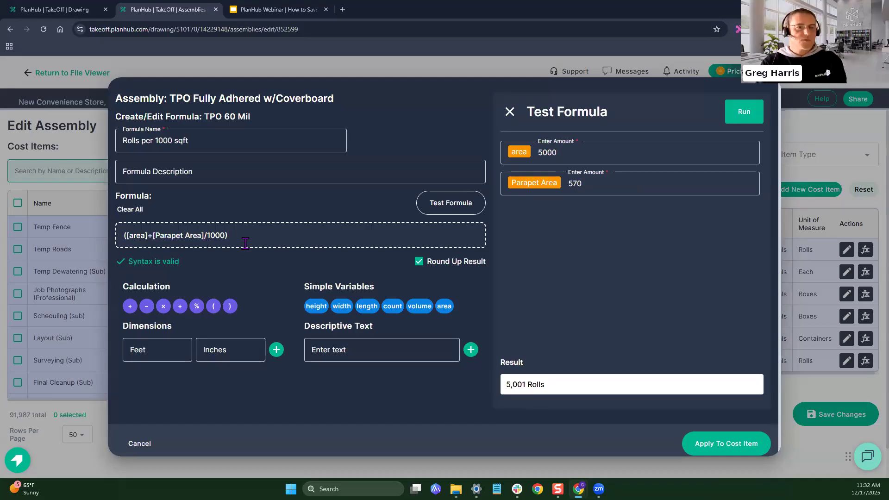
Step: Correct the TPO 60 Mil formula to ([area]+[Parapet Area])/1000 so the sum of both areas is divided
{"action": "key", "text": "BackSpace"}
{"action": "key", "text": "Home"}
{"action": "key", "text": "Delete"}
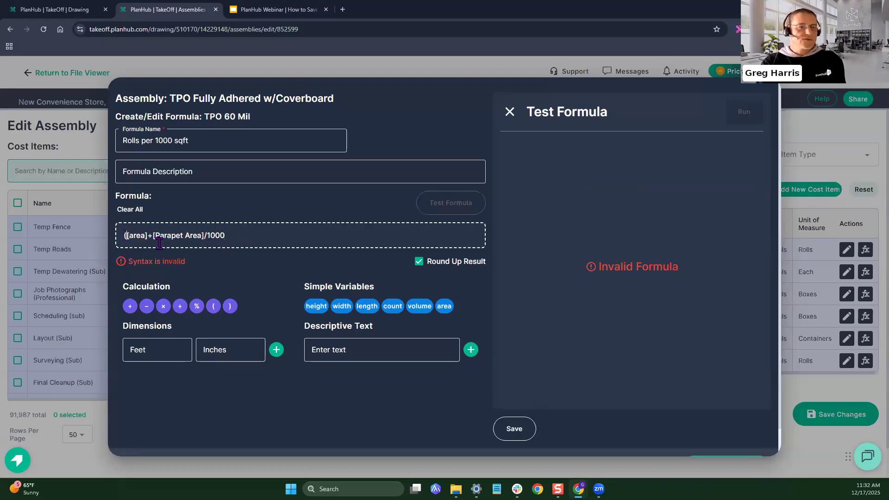
{"action": "left_click", "coordinate": [202, 234]}
{"action": "type", "text": ")"}
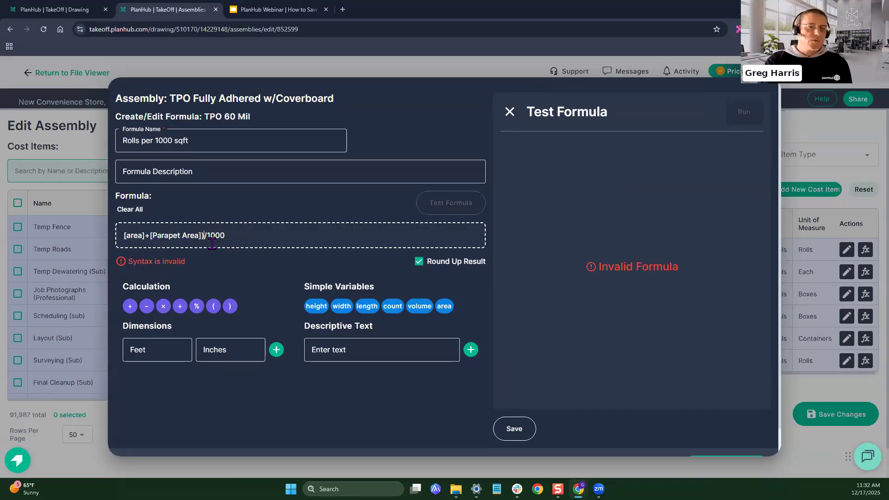
{"action": "left_click", "coordinate": [125, 236]}
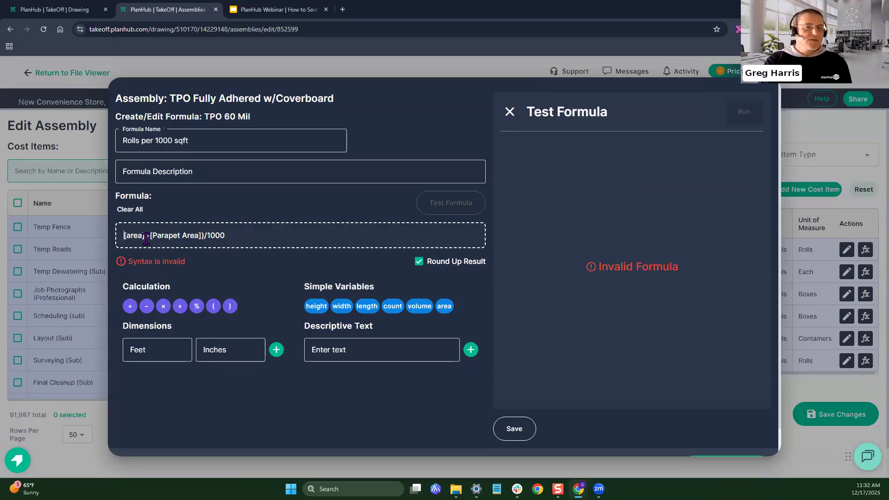
{"action": "type", "text": "("}
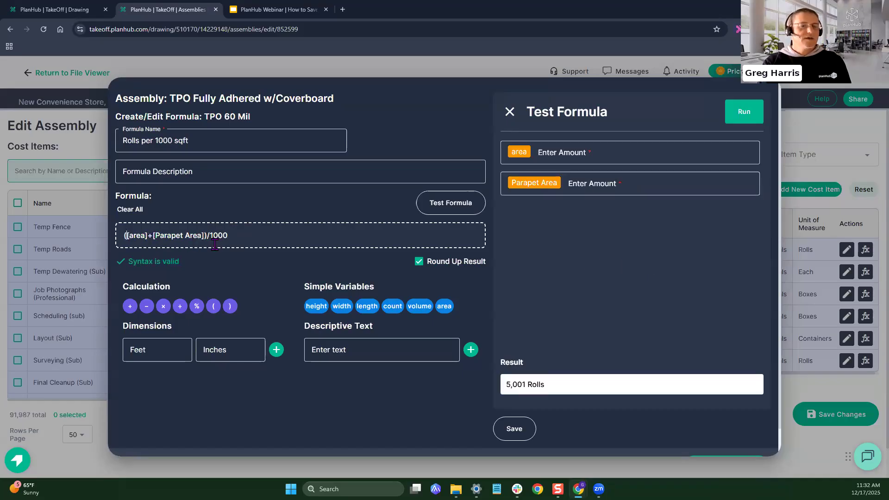
Step: Save the corrected formula, apply it to the TPO 60 Mil cost item, and save the assembly changes
{"action": "left_click", "coordinate": [524, 429]}
{"action": "left_click", "coordinate": [722, 443]}
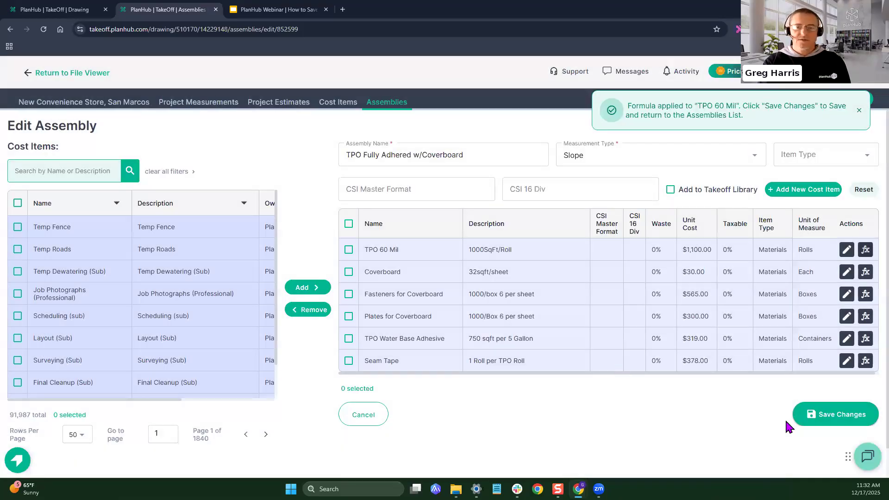
{"action": "left_click", "coordinate": [793, 419]}
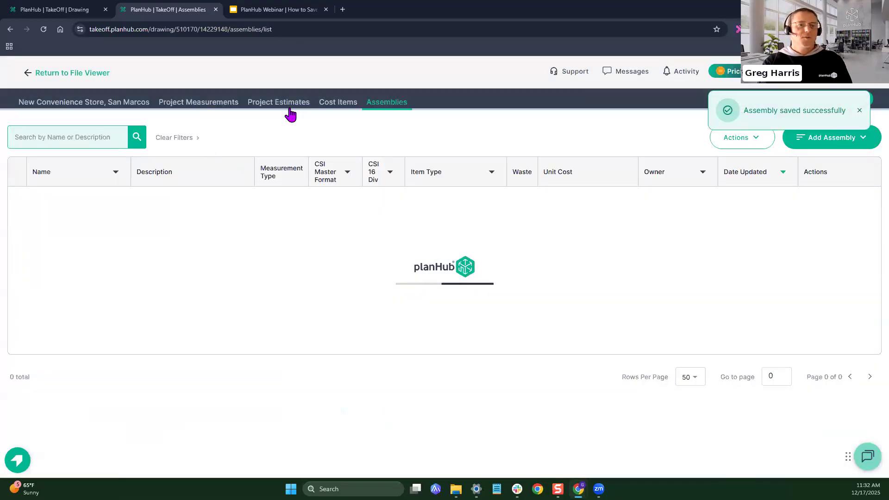
Step: Delete the TPO System item from Project Estimate 1
{"action": "left_click", "coordinate": [291, 115]}
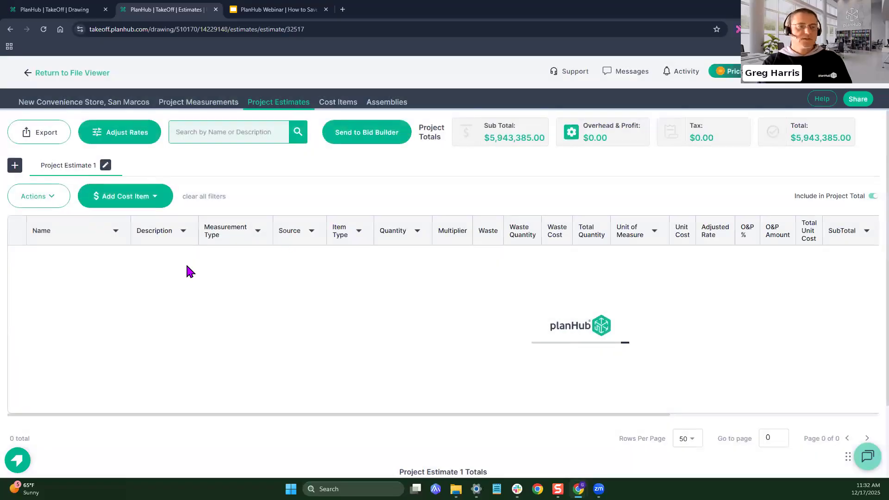
{"action": "left_click", "coordinate": [18, 257]}
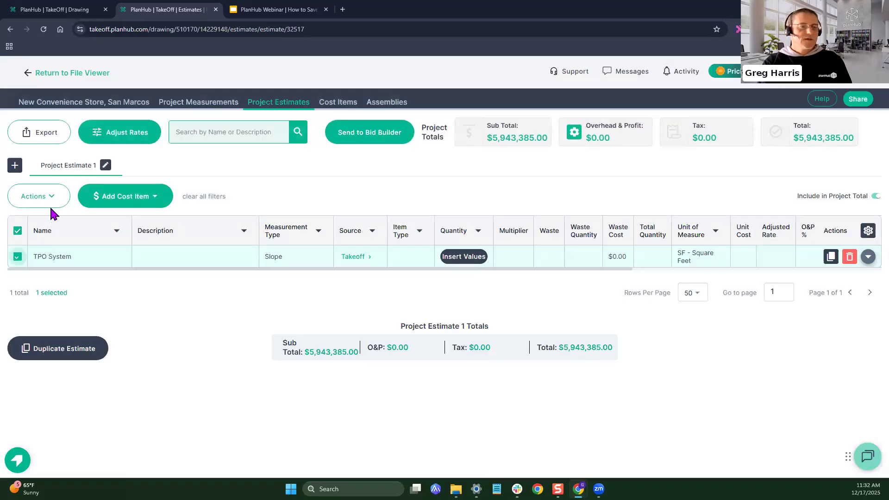
{"action": "left_click", "coordinate": [849, 258]}
{"action": "left_click", "coordinate": [562, 312]}
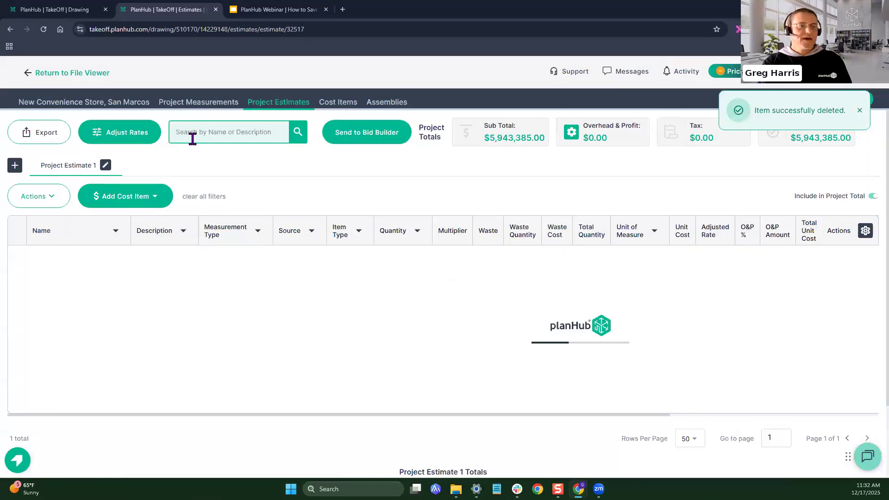
Step: Send the roof plan's TPO System measurement to the TPO Fully Adhered w/Coverboard assembly in Project Estimate 1
{"action": "left_click", "coordinate": [125, 105]}
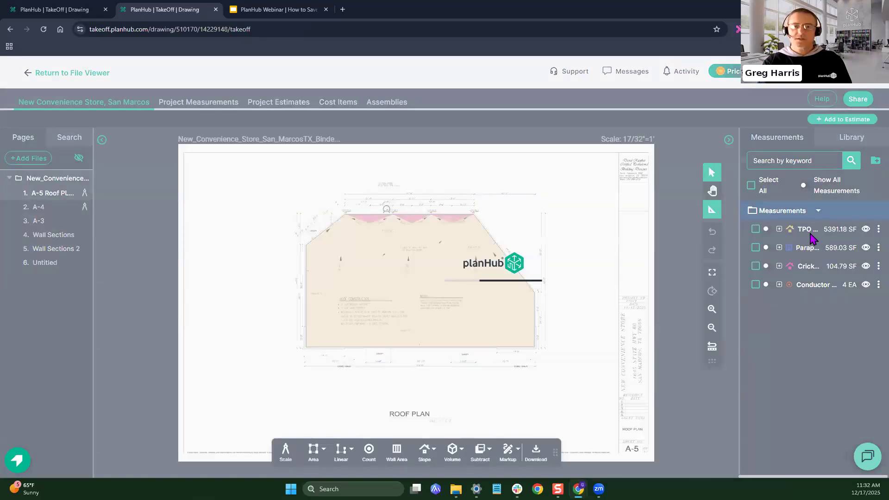
{"action": "right_click", "coordinate": [810, 232]}
{"action": "right_click", "coordinate": [811, 233]}
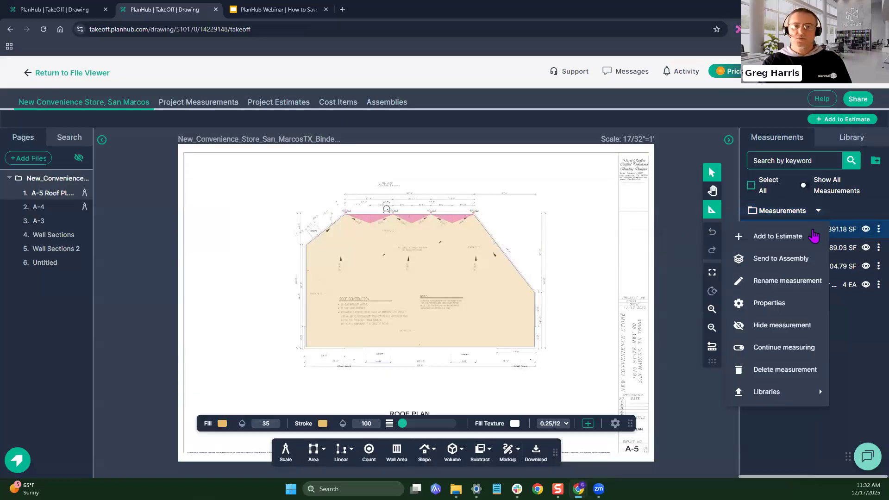
{"action": "left_click", "coordinate": [778, 258]}
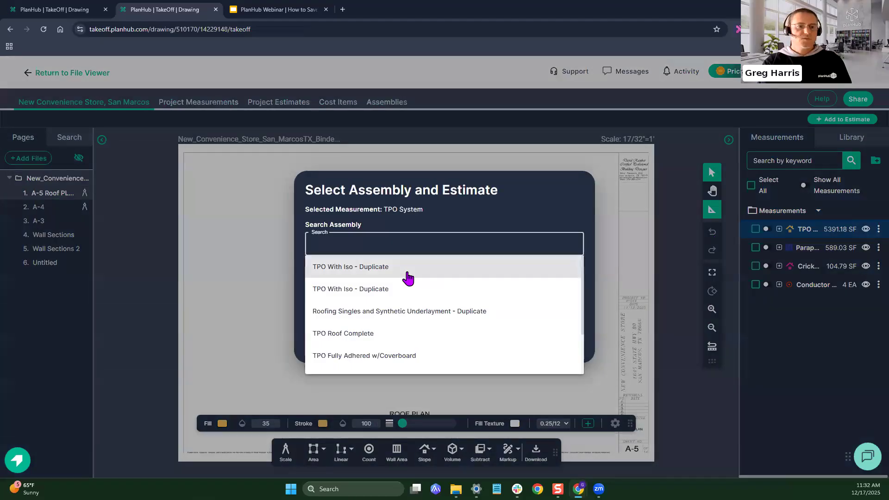
{"action": "scroll", "coordinate": [401, 321], "scroll_direction": "down", "scroll_amount": 2}
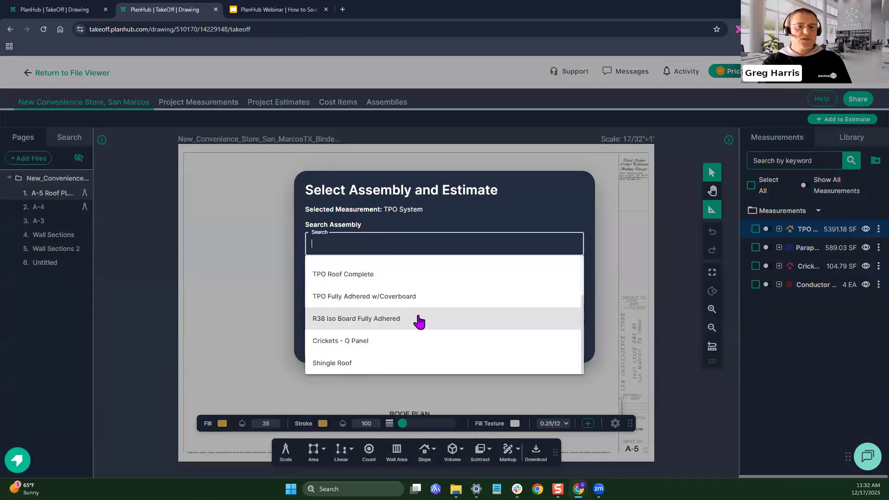
{"action": "scroll", "coordinate": [421, 301], "scroll_direction": "up", "scroll_amount": 1}
{"action": "scroll", "coordinate": [421, 304], "scroll_direction": "down", "scroll_amount": 3}
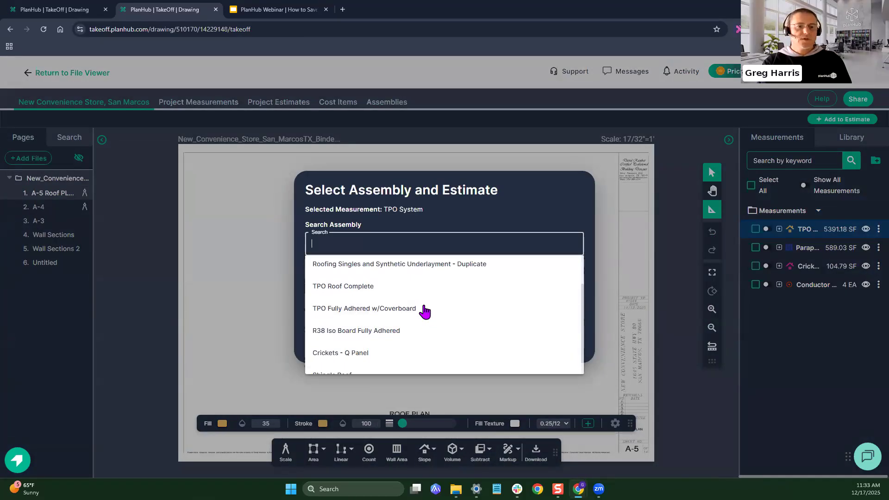
{"action": "left_click", "coordinate": [424, 305]}
{"action": "left_click", "coordinate": [412, 287]}
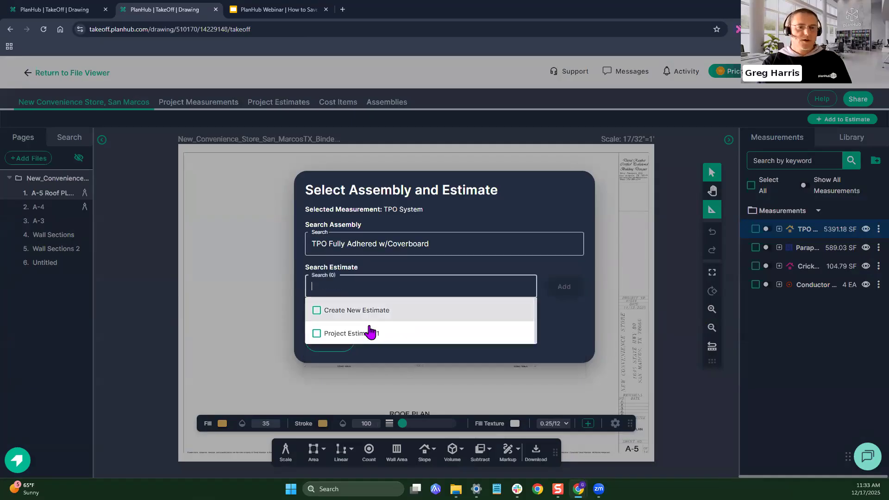
{"action": "left_click", "coordinate": [511, 330]}
{"action": "left_click", "coordinate": [564, 286]}
Step: Insert the assembly values with Parapet Area 570 for TPO 60 Mil and WALKPADS 0 for the adhesive, and open the project estimates
{"action": "left_click", "coordinate": [474, 218]}
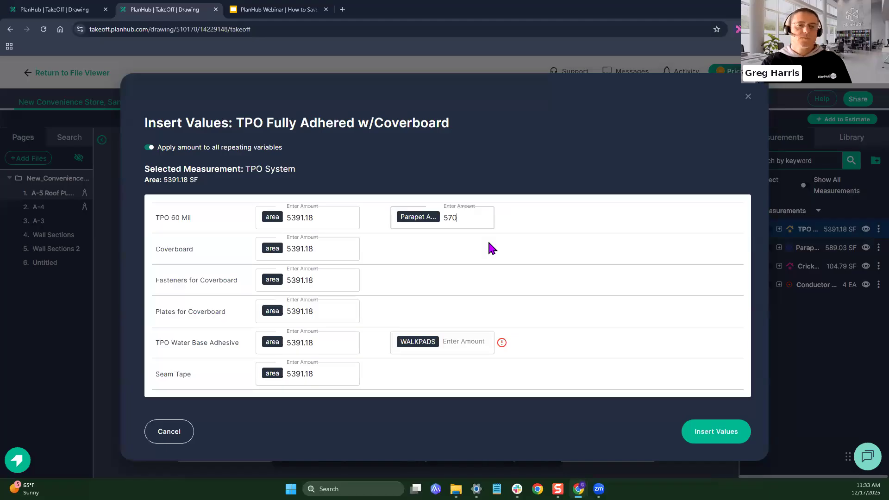
{"action": "left_click", "coordinate": [468, 341]}
{"action": "type", "text": "0"}
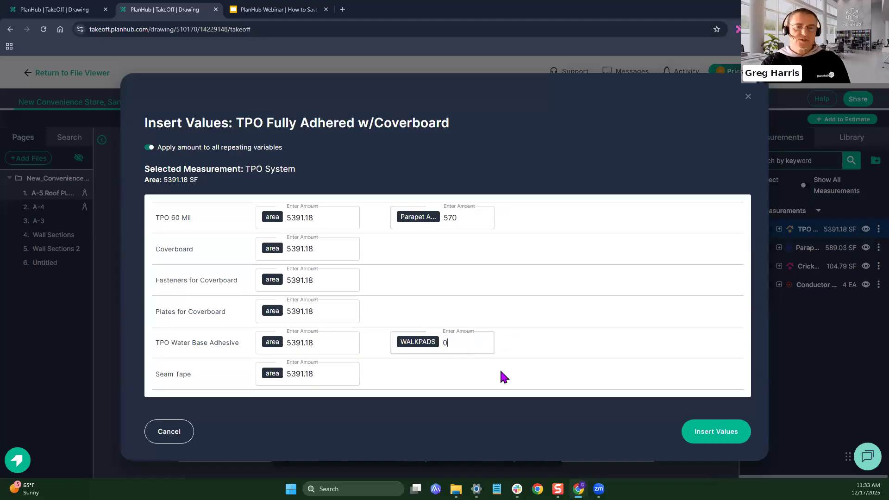
{"action": "left_click", "coordinate": [710, 439]}
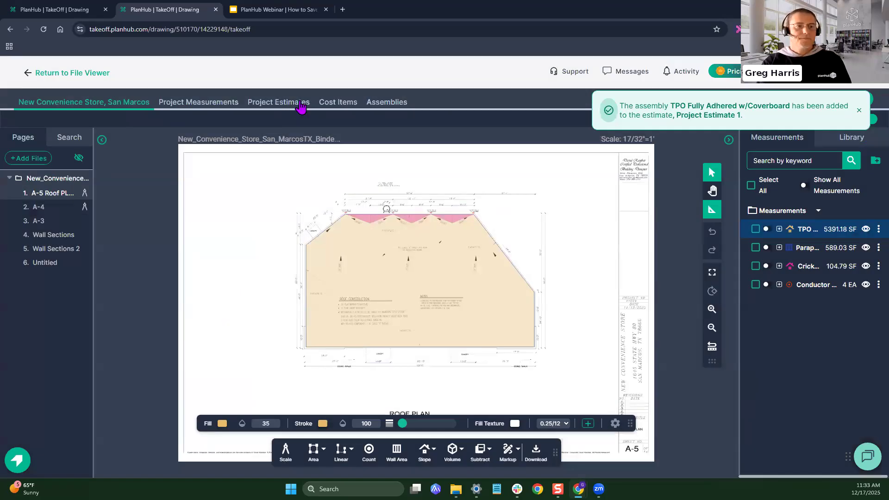
{"action": "left_click", "coordinate": [287, 104]}
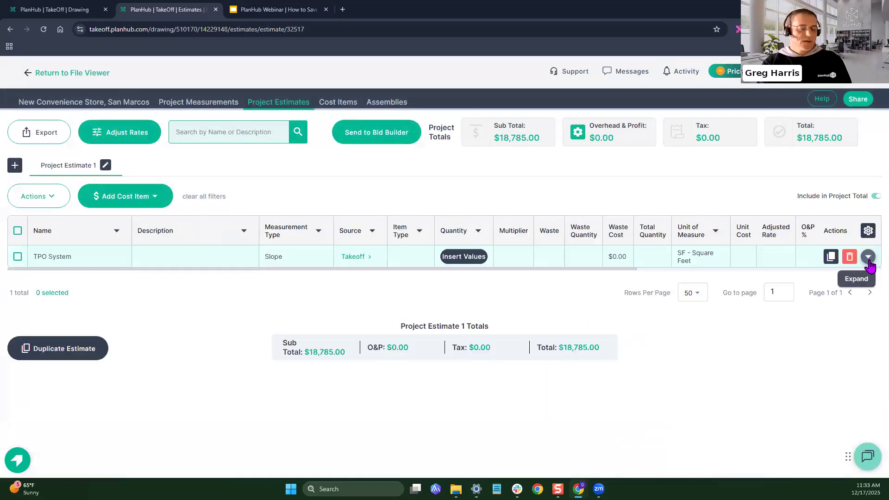
Step: Expand the TPO System assembly in Project Estimate 1 and examine its materials' quantities, unit costs and subtotals
{"action": "left_click", "coordinate": [868, 258]}
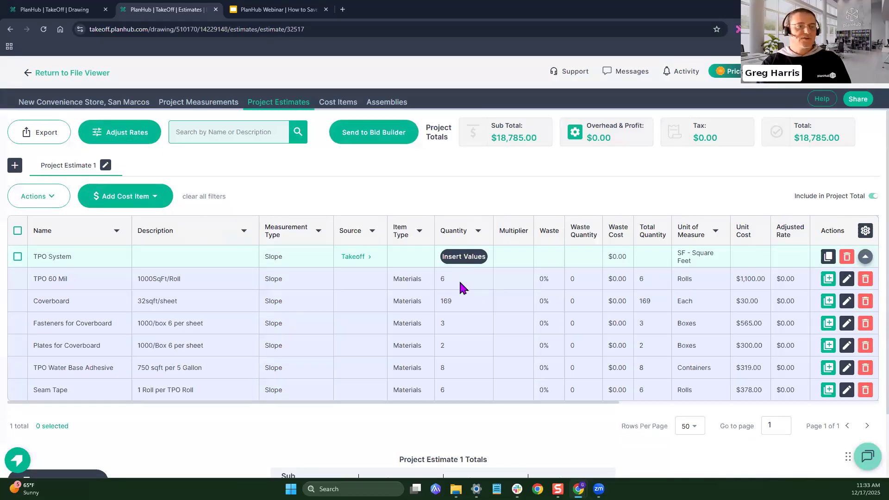
{"action": "left_click_drag", "start_coordinate": [459, 301], "coordinate": [438, 300]}
{"action": "left_click", "coordinate": [546, 399]}
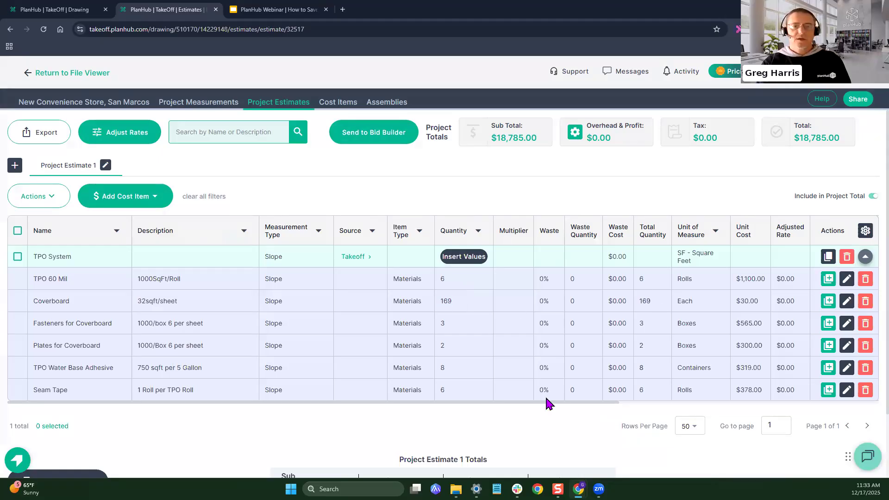
{"action": "left_click_drag", "start_coordinate": [549, 398], "coordinate": [661, 400]}
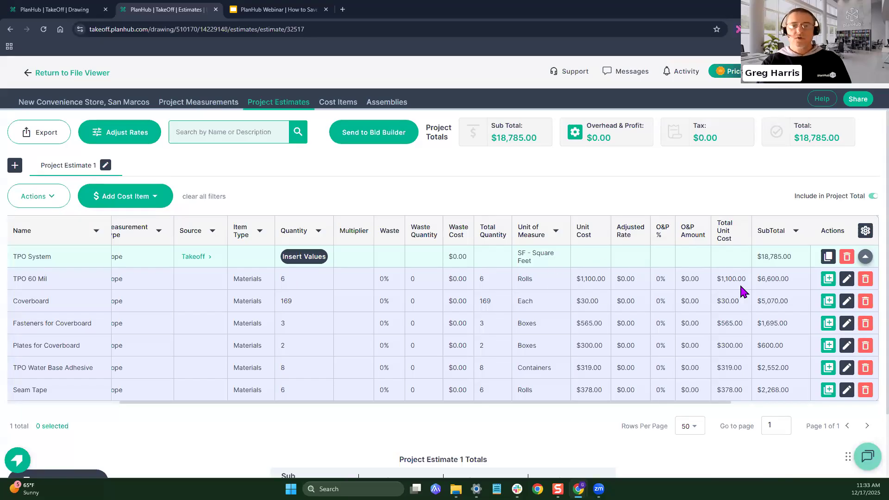
{"action": "key", "text": "ctrl"}
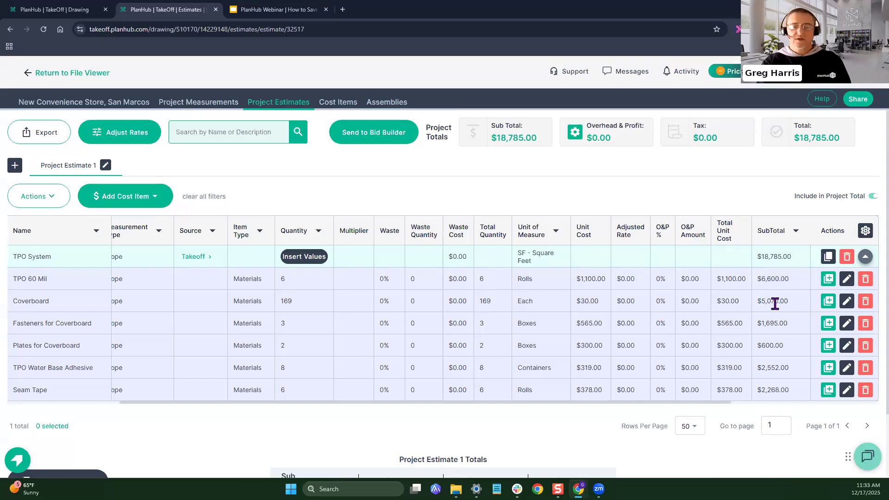
{"action": "scroll", "coordinate": [776, 304], "scroll_direction": "down", "scroll_amount": 1}
{"action": "scroll", "coordinate": [775, 304], "scroll_direction": "down", "scroll_amount": 2}
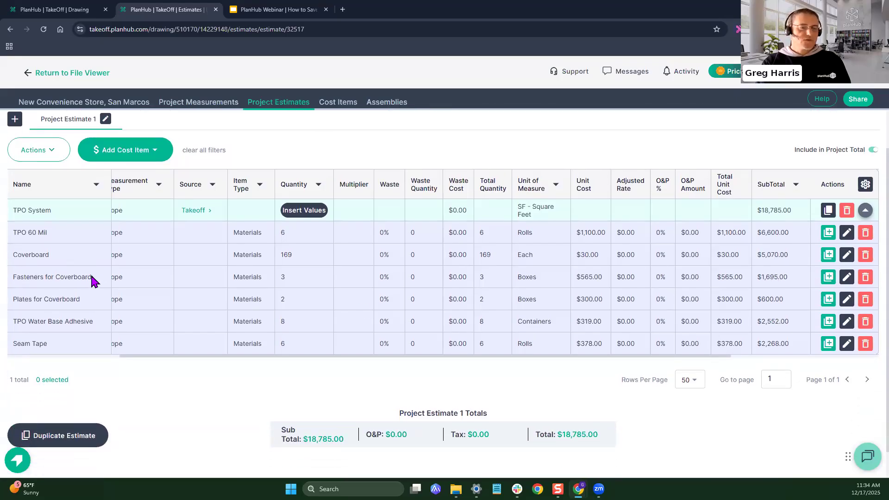
{"action": "left_click", "coordinate": [288, 300]}
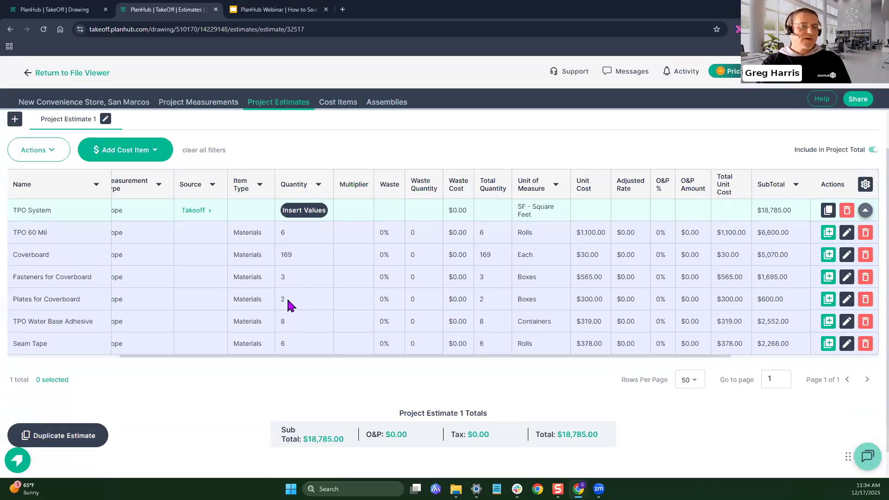
{"action": "scroll", "coordinate": [250, 308], "scroll_direction": "down", "scroll_amount": 1}
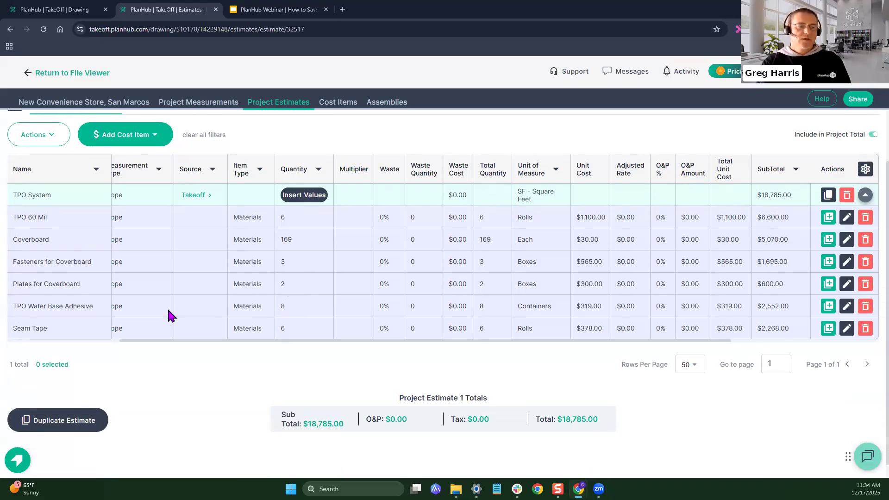
Step: Compare the TPO System materials' descriptions with their units, tax and line totals, including the assembly's overall total
{"action": "left_click_drag", "start_coordinate": [190, 341], "coordinate": [126, 340]}
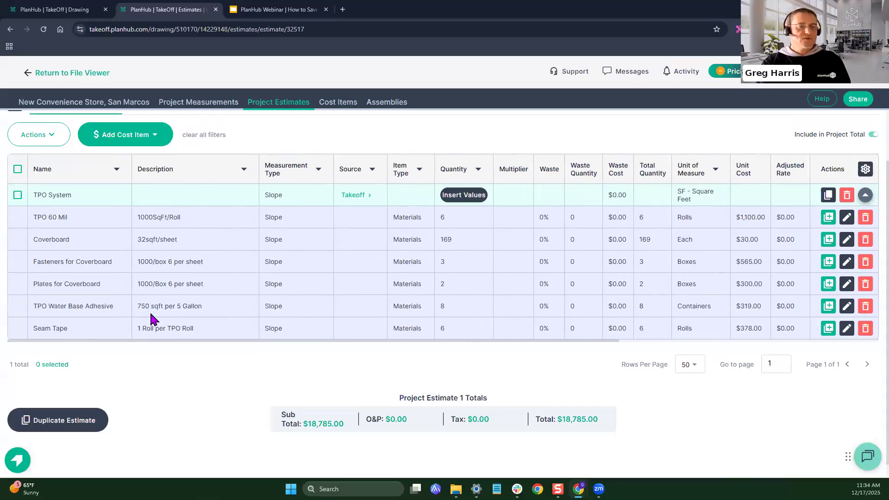
{"action": "left_click_drag", "start_coordinate": [251, 339], "coordinate": [379, 341]}
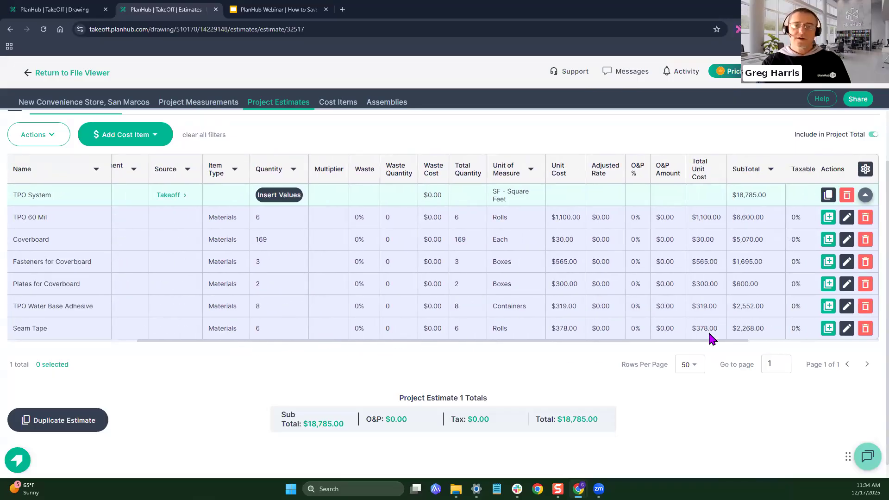
{"action": "left_click_drag", "start_coordinate": [713, 341], "coordinate": [744, 341]}
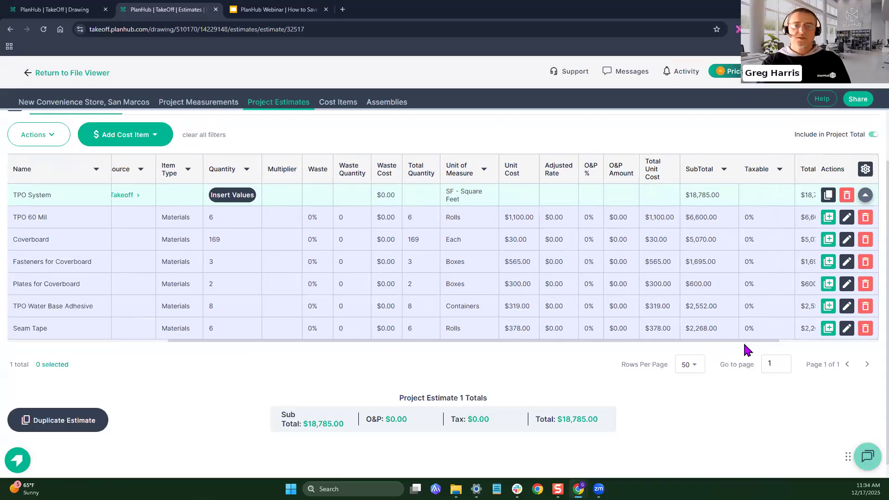
{"action": "left_click", "coordinate": [720, 308]}
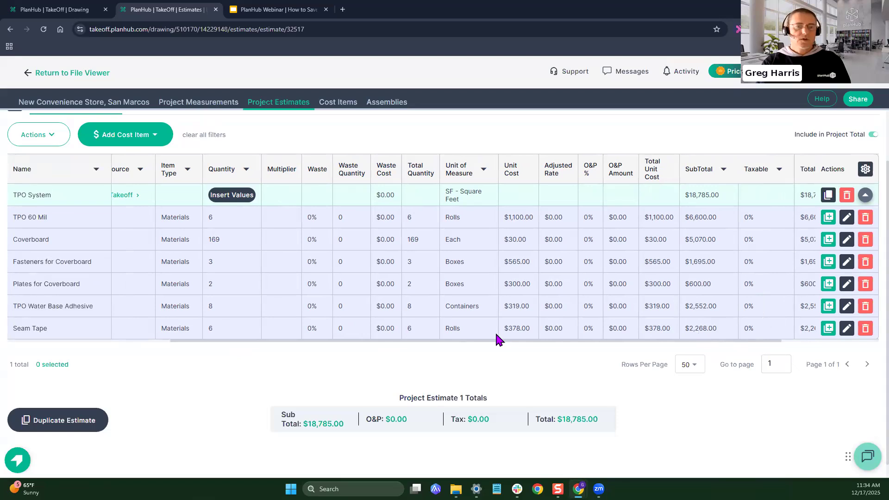
{"action": "left_click", "coordinate": [416, 334]}
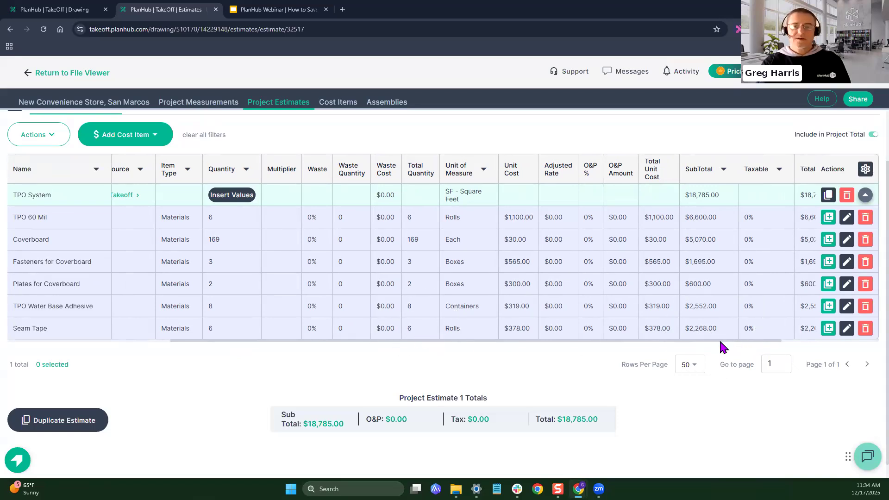
{"action": "left_click_drag", "start_coordinate": [718, 339], "coordinate": [793, 340]}
{"action": "scroll", "coordinate": [738, 317], "scroll_direction": "up", "scroll_amount": 2}
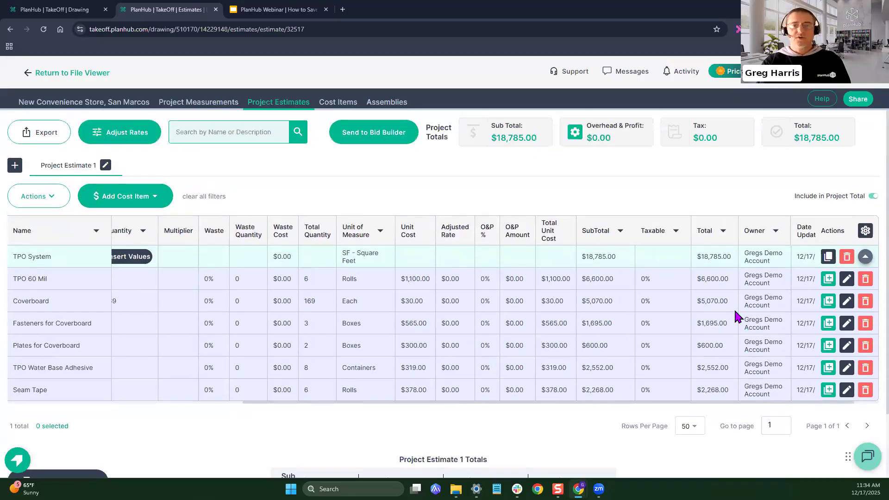
{"action": "left_click_drag", "start_coordinate": [730, 257], "coordinate": [694, 260]}
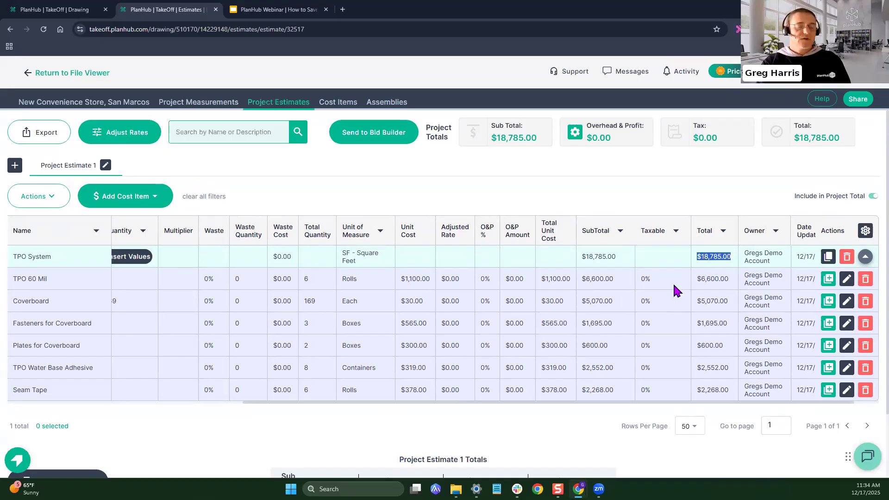
{"action": "left_click", "coordinate": [310, 429]}
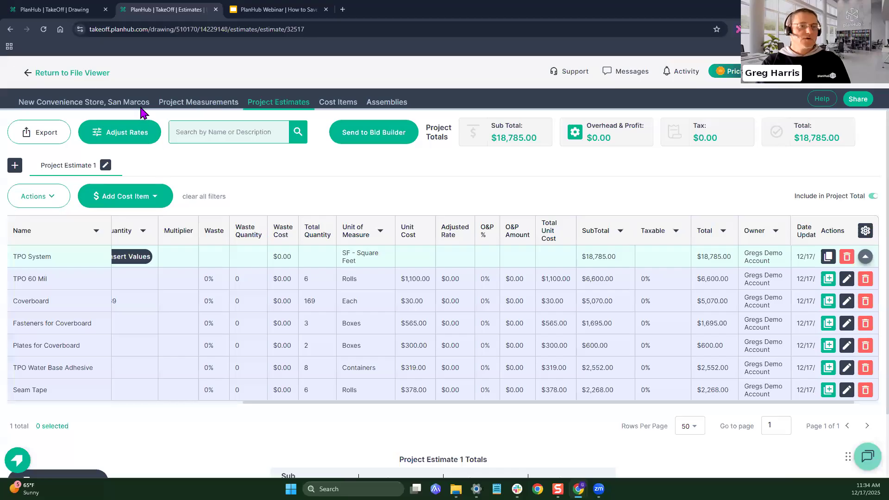
Step: Return to the roof plan drawing and send the Cricket Area measurement to the Crickets - Q Panel assembly in Project Estimate 1
{"action": "left_click", "coordinate": [141, 108]}
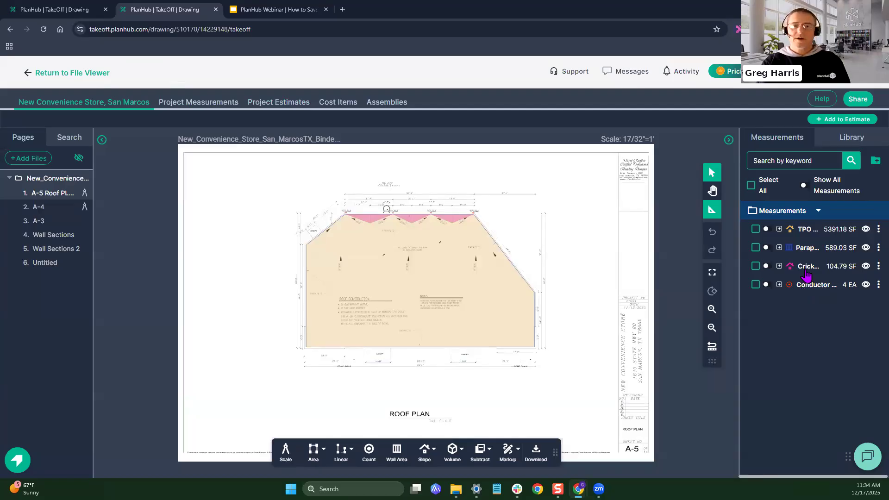
{"action": "right_click", "coordinate": [806, 275]}
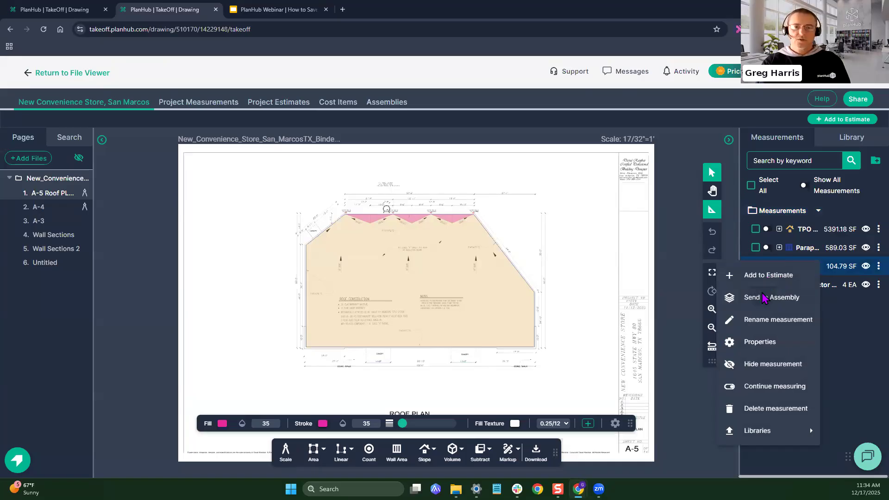
{"action": "left_click", "coordinate": [764, 297]}
{"action": "scroll", "coordinate": [451, 310], "scroll_direction": "down", "scroll_amount": 3}
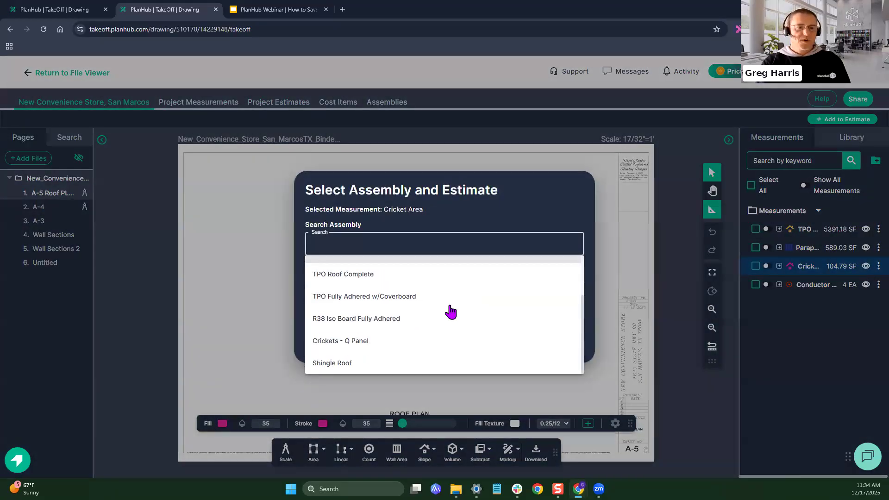
{"action": "left_click", "coordinate": [401, 341]}
{"action": "left_click", "coordinate": [445, 290]}
{"action": "left_click", "coordinate": [407, 334]}
{"action": "left_click", "coordinate": [555, 300]}
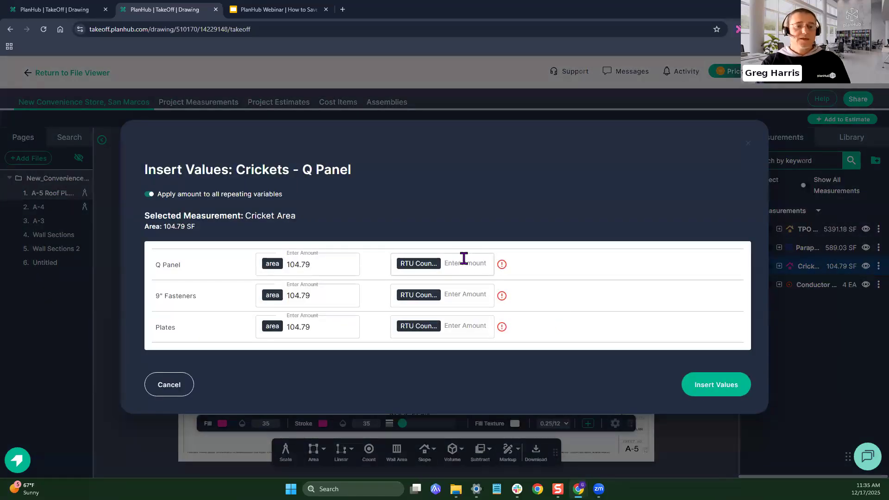
Step: Set the RTU count to 0 for all Crickets - Q Panel items and insert the values into the estimate
{"action": "left_click", "coordinate": [463, 269]}
{"action": "type", "text": "0"}
{"action": "left_click", "coordinate": [457, 293]}
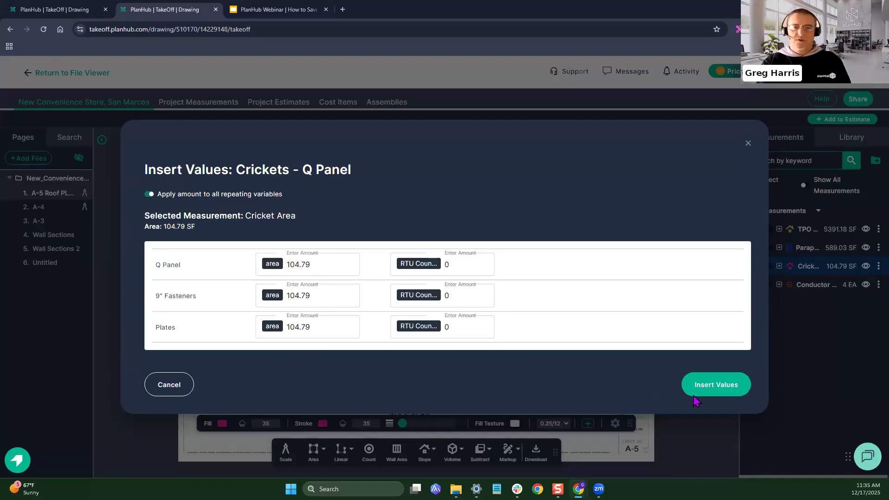
{"action": "left_click", "coordinate": [710, 390]}
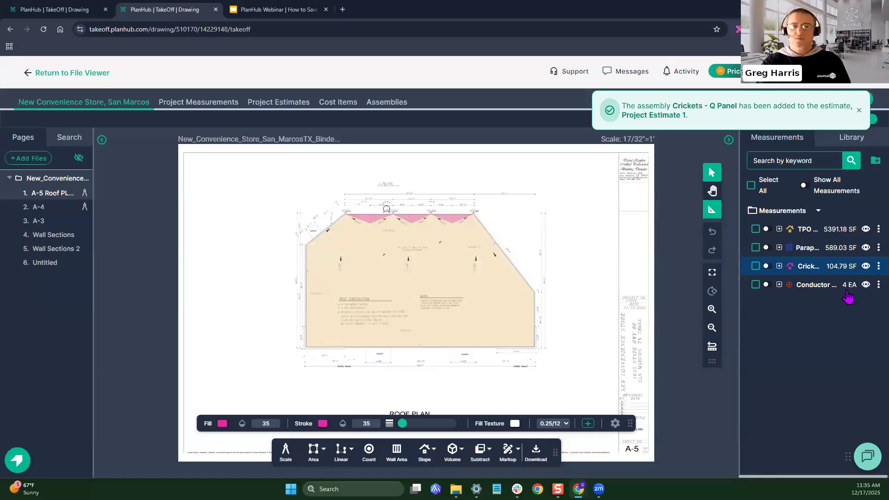
Step: Send the Conductor Heads count to the Conducter Head assembly in Project Estimate 1 and insert its values
{"action": "right_click", "coordinate": [814, 291]}
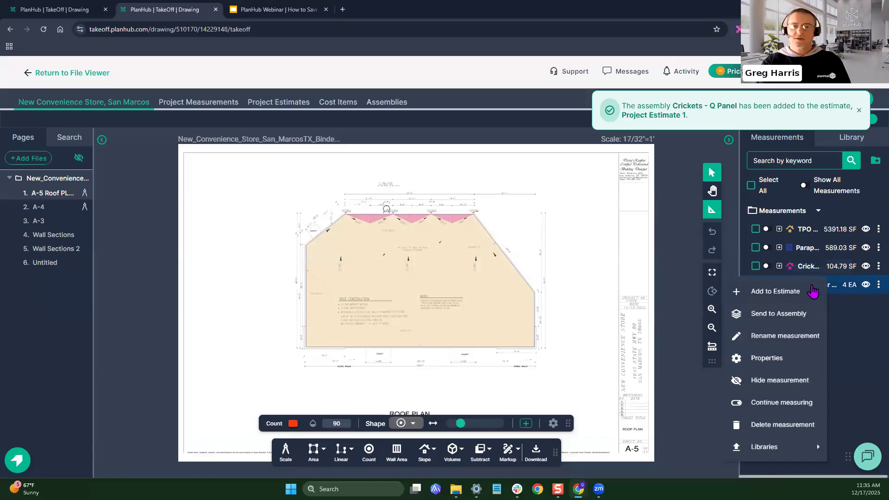
{"action": "left_click", "coordinate": [790, 312]}
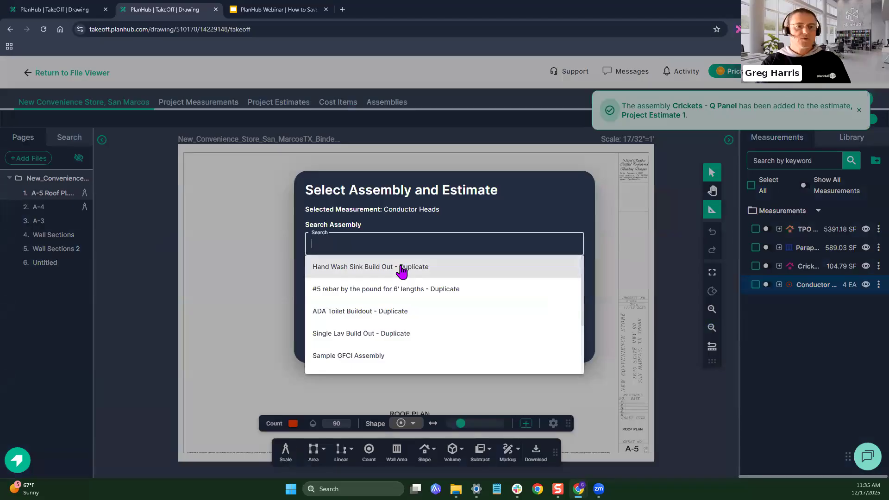
{"action": "scroll", "coordinate": [403, 278], "scroll_direction": "down", "scroll_amount": 2}
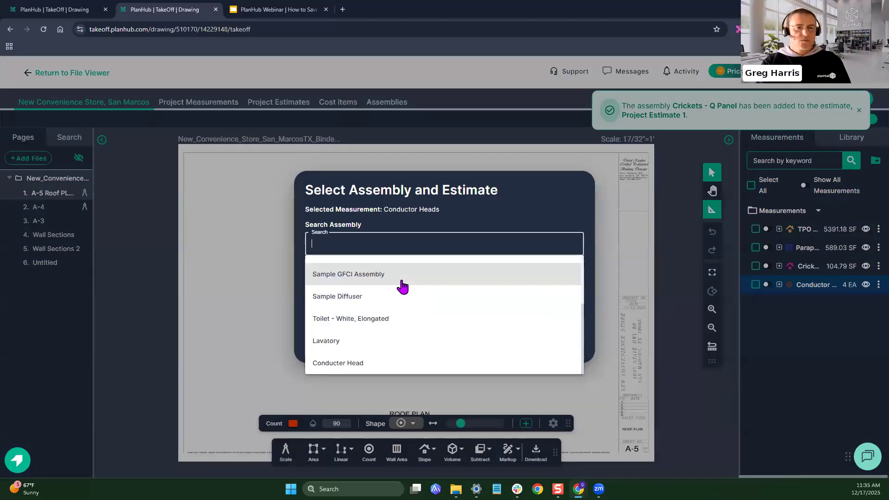
{"action": "left_click", "coordinate": [369, 364]}
{"action": "left_click", "coordinate": [347, 288]}
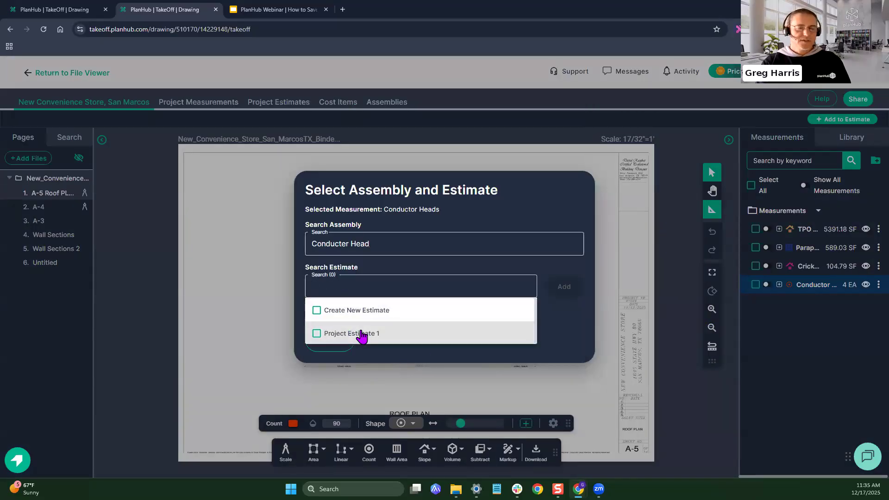
{"action": "left_click", "coordinate": [360, 334]}
{"action": "left_click", "coordinate": [563, 287]}
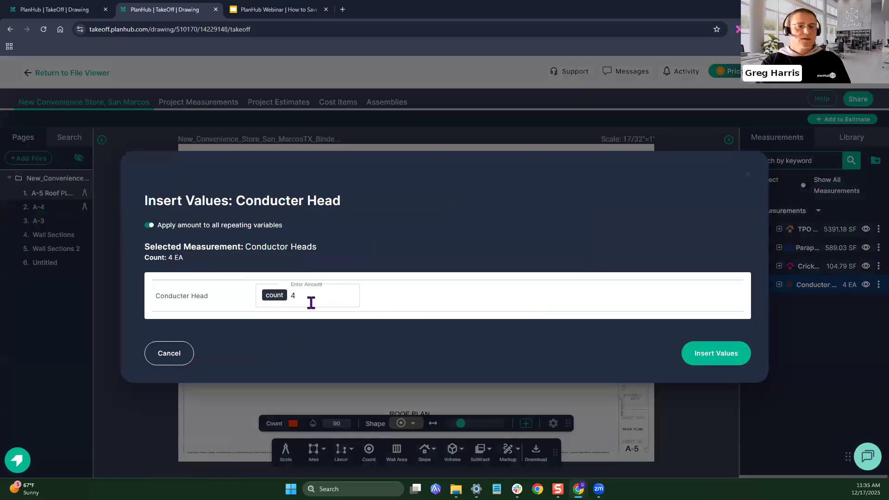
{"action": "left_click", "coordinate": [734, 359]}
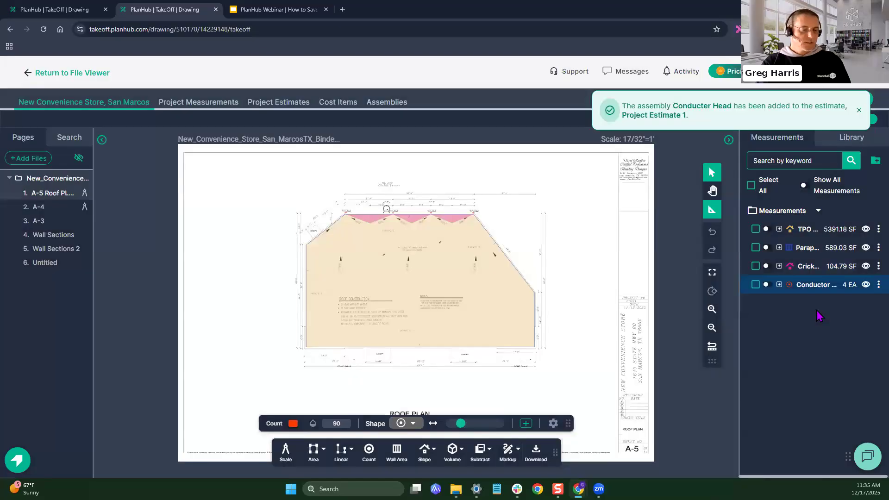
Step: Show measurements from all pages, send Downspout Length to the Downspout assembly in Project Estimate 1, and insert its values
{"action": "left_click", "coordinate": [805, 185]}
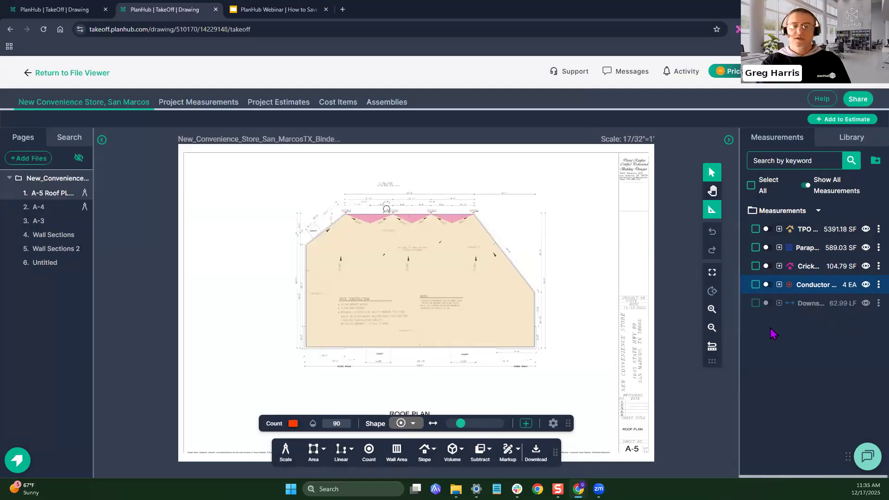
{"action": "right_click", "coordinate": [803, 305]}
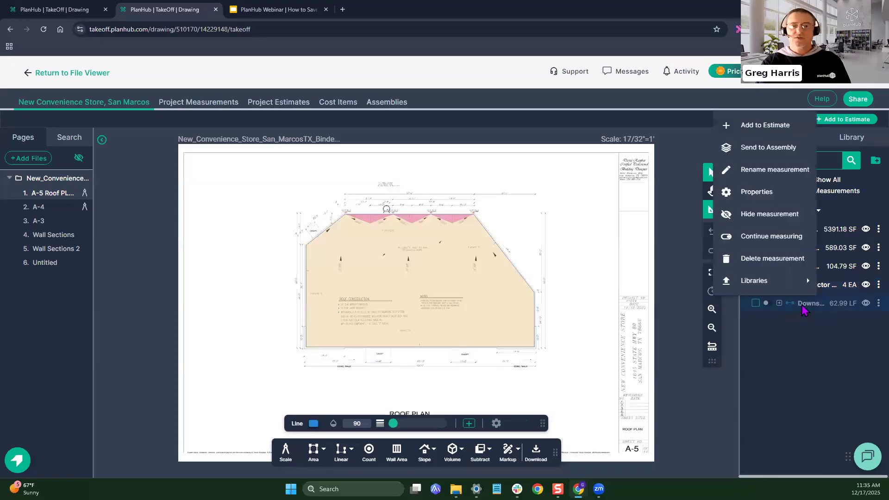
{"action": "left_click", "coordinate": [766, 148]}
{"action": "left_click", "coordinate": [491, 244]}
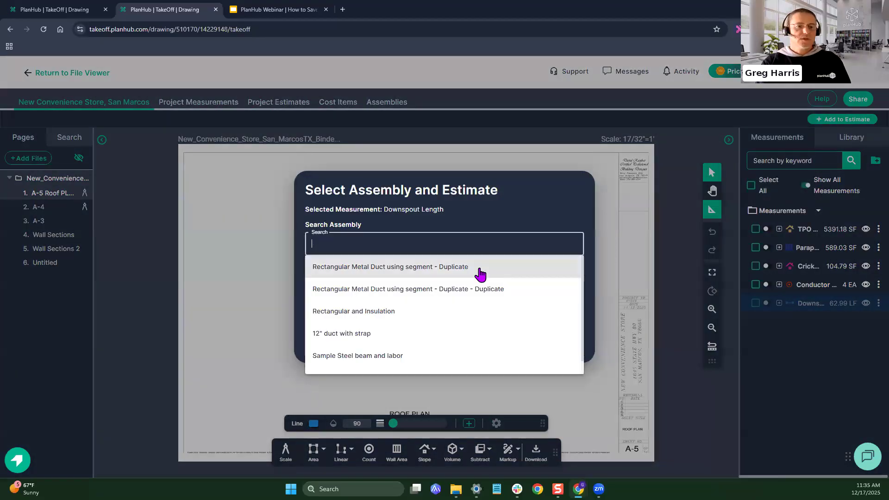
{"action": "scroll", "coordinate": [458, 292], "scroll_direction": "down", "scroll_amount": 1}
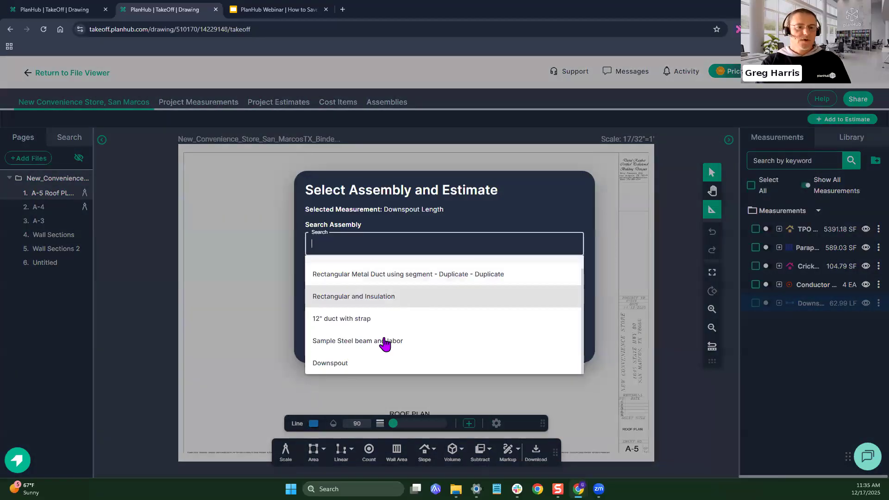
{"action": "left_click", "coordinate": [360, 363]}
{"action": "left_click", "coordinate": [433, 284]}
{"action": "left_click", "coordinate": [357, 334]}
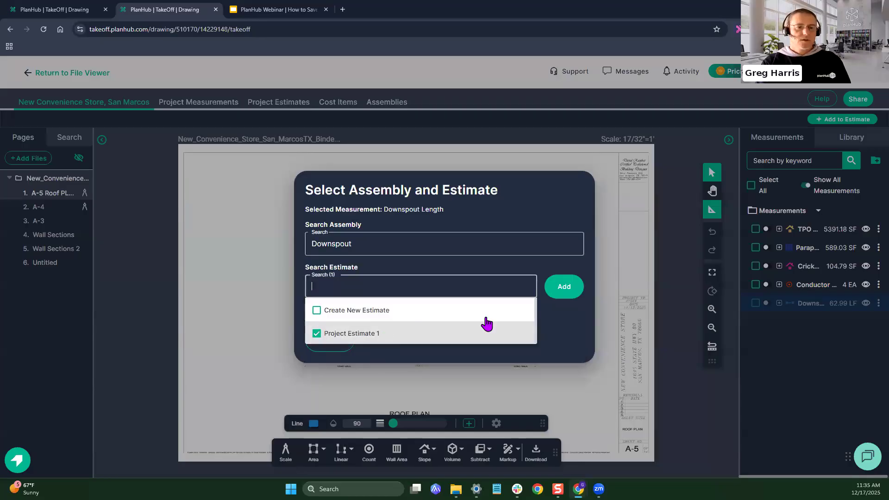
{"action": "left_click", "coordinate": [573, 294]}
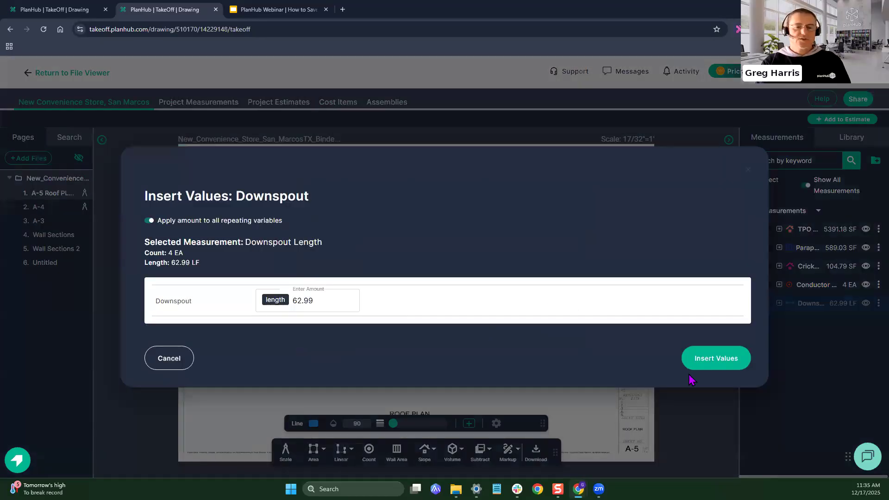
{"action": "left_click", "coordinate": [727, 366]}
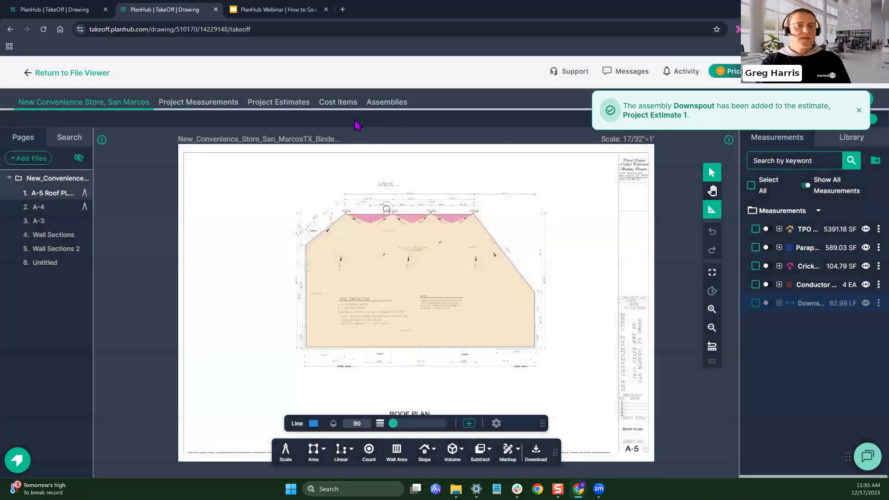
Step: Open the project estimates to review the added assemblies and the project totals
{"action": "left_click", "coordinate": [290, 111]}
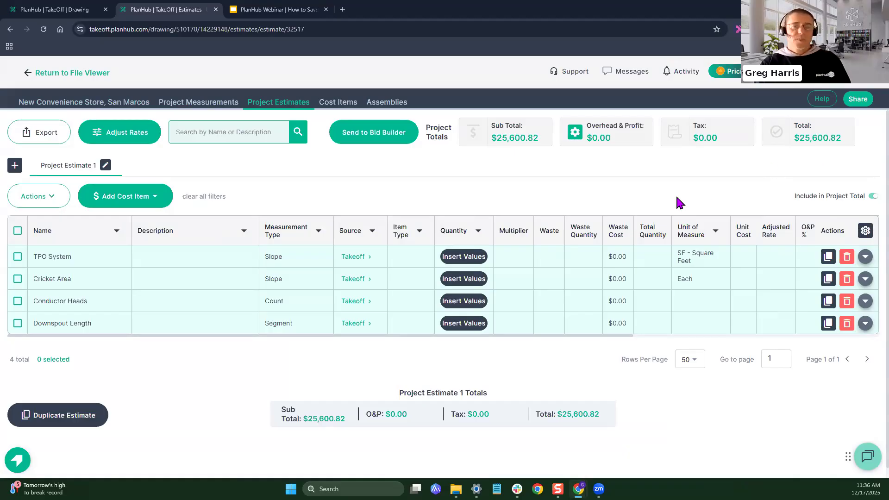
Step: Expand the TPO System assembly in Project Estimate 1, review its material quantities and unit costs, and collapse it again
{"action": "left_click", "coordinate": [865, 257]}
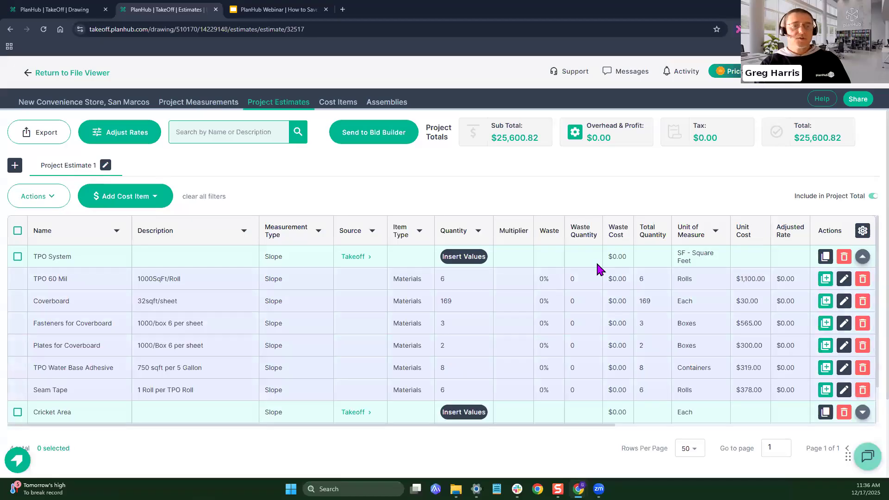
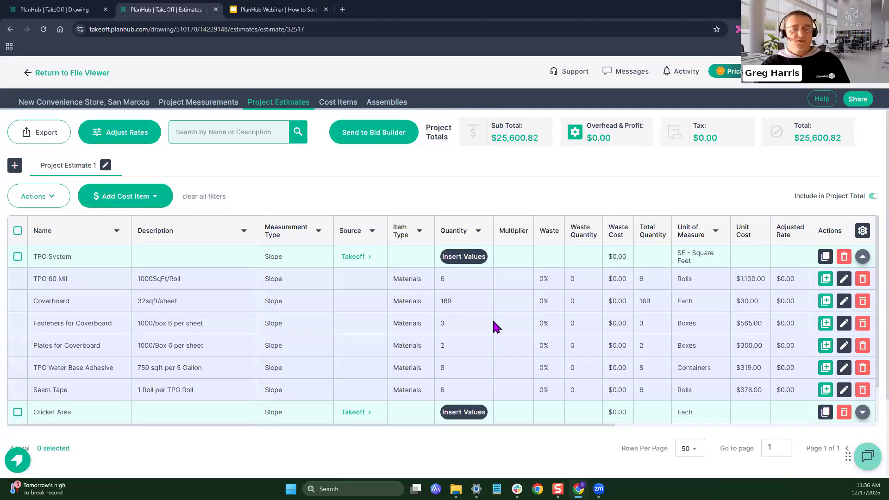
{"action": "scroll", "coordinate": [555, 334], "scroll_direction": "down", "scroll_amount": 1}
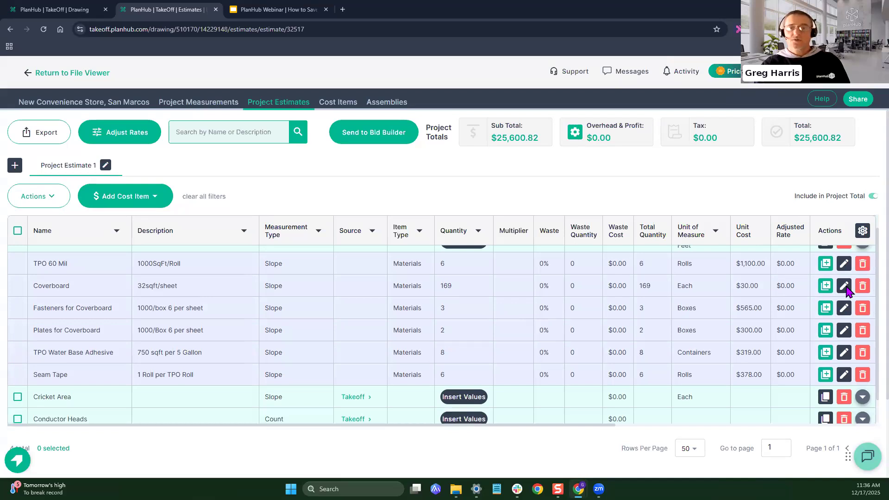
{"action": "scroll", "coordinate": [852, 282], "scroll_direction": "up", "scroll_amount": 1}
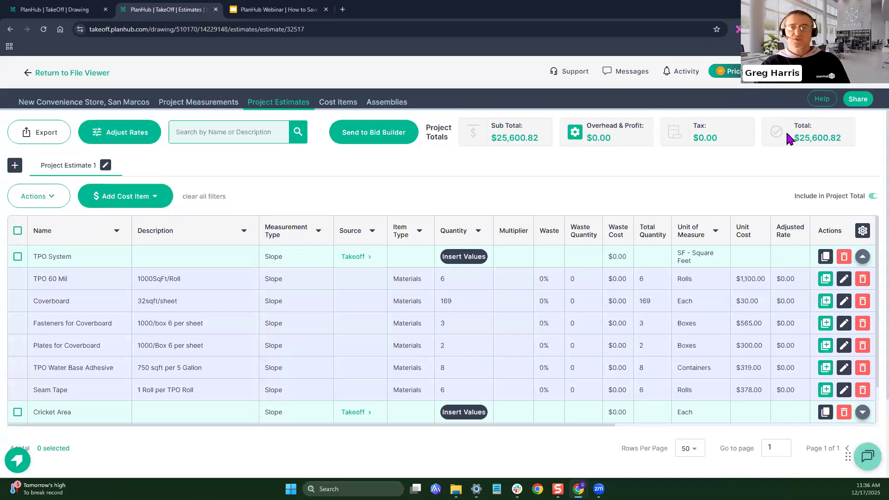
{"action": "left_click", "coordinate": [864, 259]}
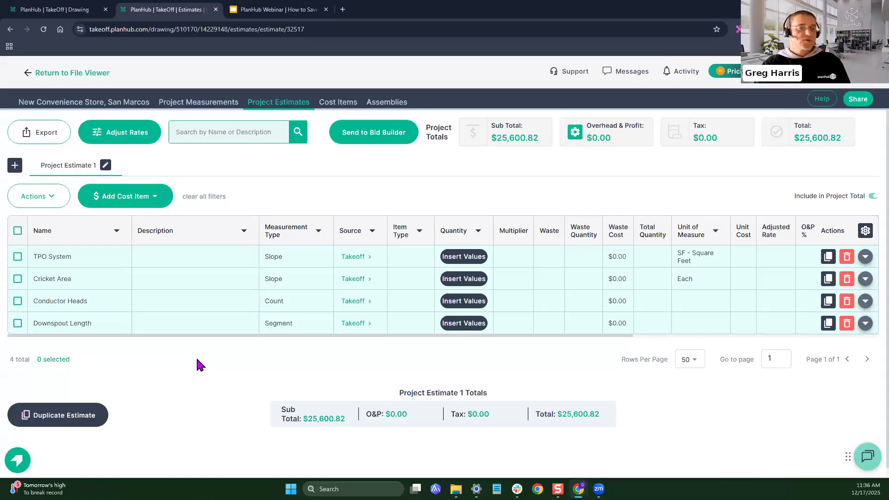
Step: Switch to the Las Casitas drawing and examine the slopes, ridges and roofing notes on sheet A5's roof plan
{"action": "left_click", "coordinate": [64, 11]}
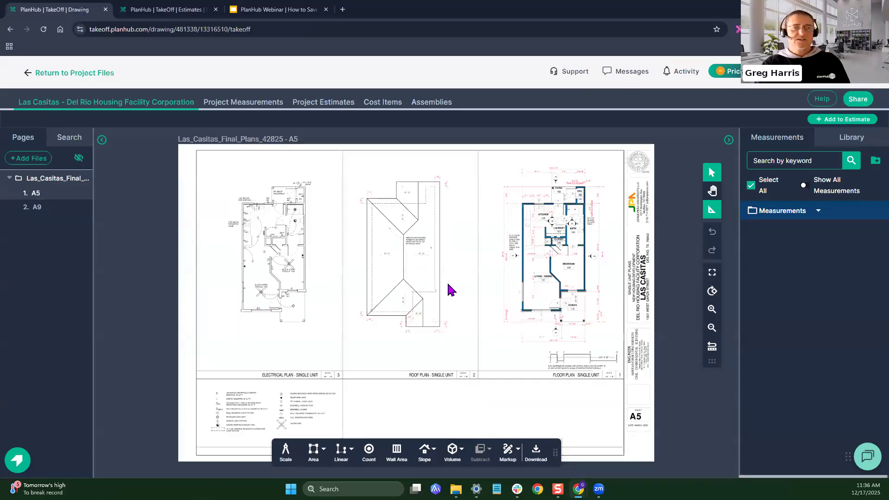
{"action": "scroll", "coordinate": [451, 290], "scroll_direction": "up", "scroll_amount": 6}
{"action": "left_click_drag", "start_coordinate": [398, 199], "coordinate": [461, 356]}
{"action": "mouse_move", "coordinate": [460, 258]}
{"action": "left_mouse_down"}
{"action": "mouse_move", "coordinate": [466, 301]}
{"action": "mouse_move", "coordinate": [477, 282]}
{"action": "mouse_move", "coordinate": [472, 230]}
{"action": "mouse_move", "coordinate": [463, 234]}
{"action": "left_mouse_up"}
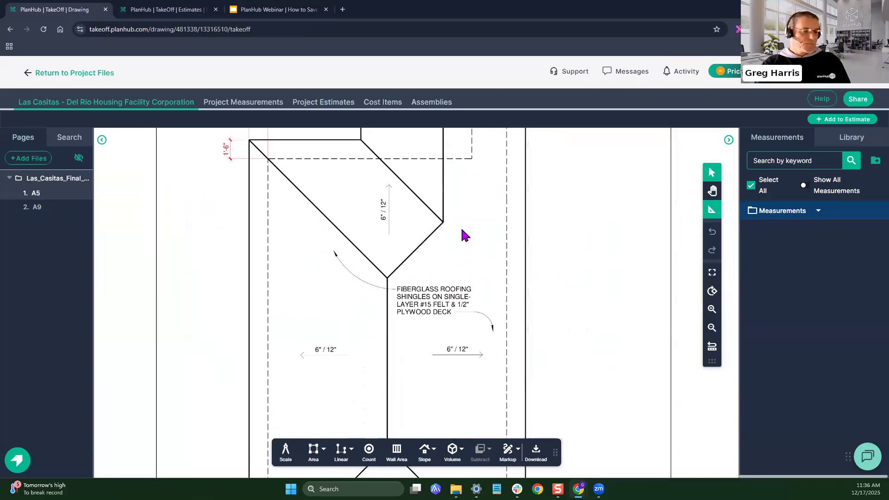
{"action": "scroll", "coordinate": [463, 230], "scroll_direction": "down", "scroll_amount": 1}
{"action": "scroll", "coordinate": [465, 260], "scroll_direction": "down", "scroll_amount": 1}
{"action": "left_click_drag", "start_coordinate": [473, 300], "coordinate": [499, 201]}
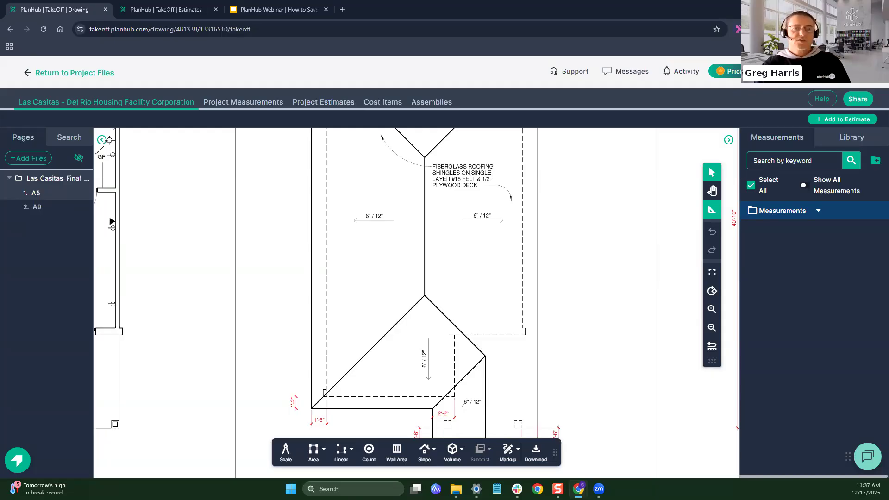
{"action": "left_click_drag", "start_coordinate": [523, 377], "coordinate": [544, 337]}
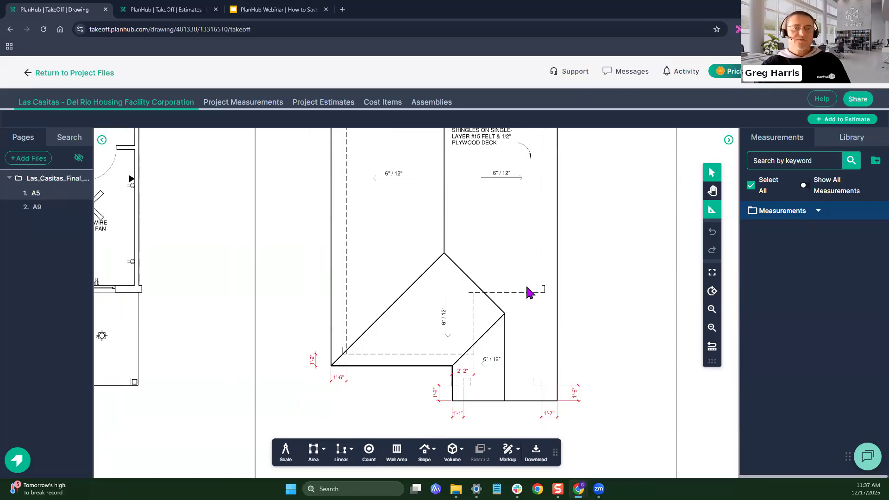
Step: Find the scale noted under the single-unit roof plan and set sheet A5's standard scale to 1/4" = 1' 0"
{"action": "scroll", "coordinate": [502, 317], "scroll_direction": "up", "scroll_amount": 2}
{"action": "scroll", "coordinate": [503, 317], "scroll_direction": "down", "scroll_amount": 5}
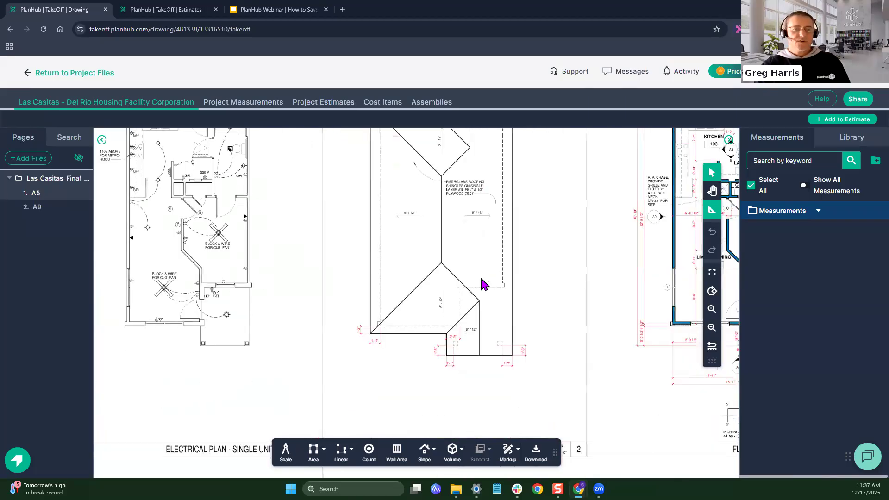
{"action": "scroll", "coordinate": [440, 284], "scroll_direction": "up", "scroll_amount": 5}
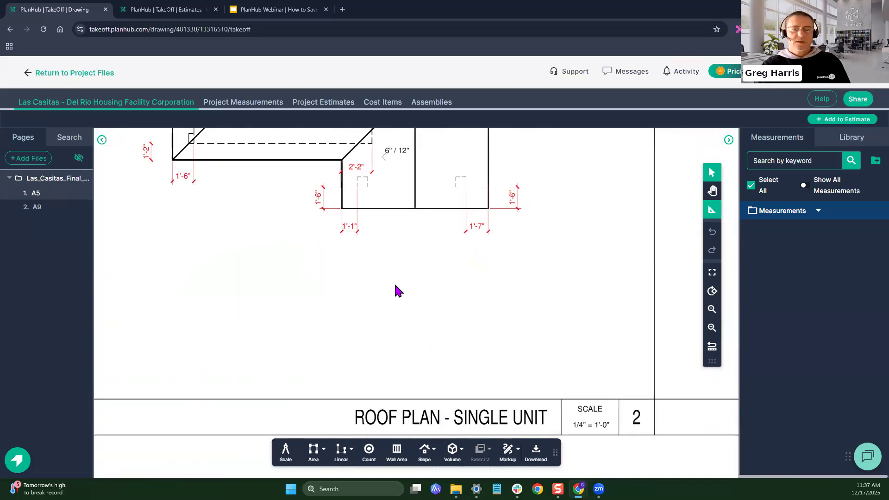
{"action": "scroll", "coordinate": [409, 329], "scroll_direction": "up", "scroll_amount": 2}
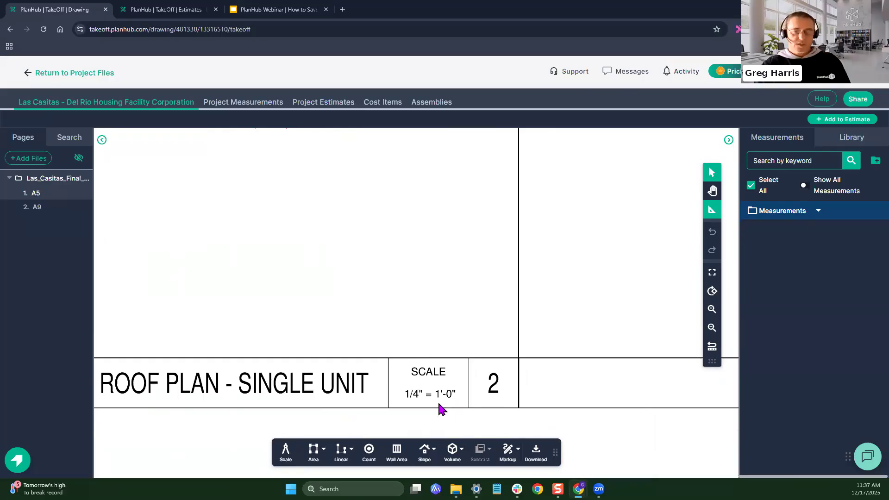
{"action": "left_click", "coordinate": [286, 453]}
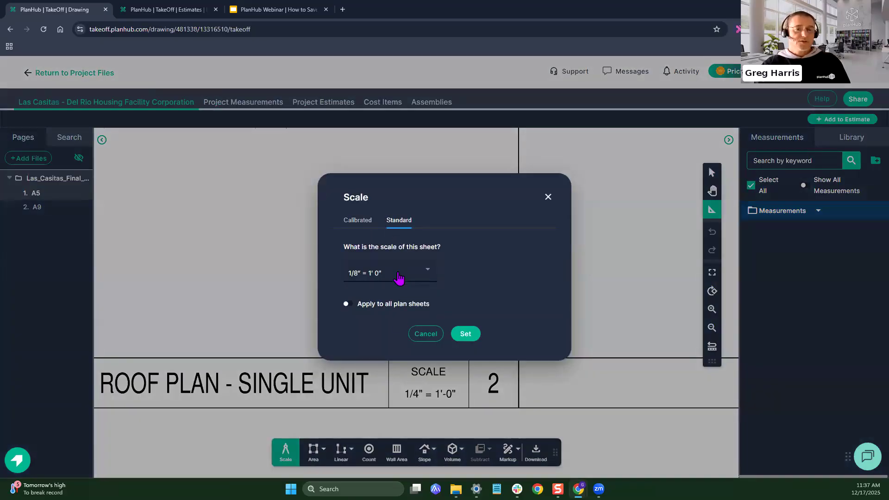
{"action": "left_click", "coordinate": [399, 275]}
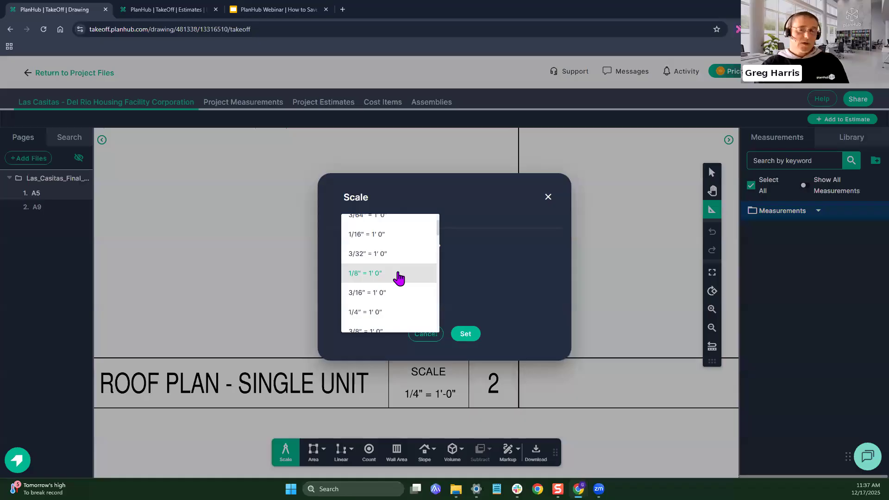
{"action": "scroll", "coordinate": [397, 280], "scroll_direction": "down", "scroll_amount": 1}
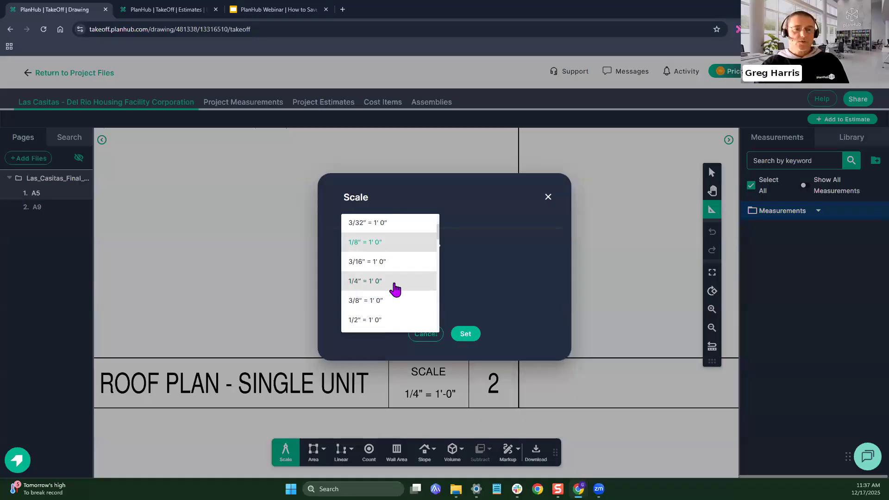
{"action": "left_click", "coordinate": [395, 287]}
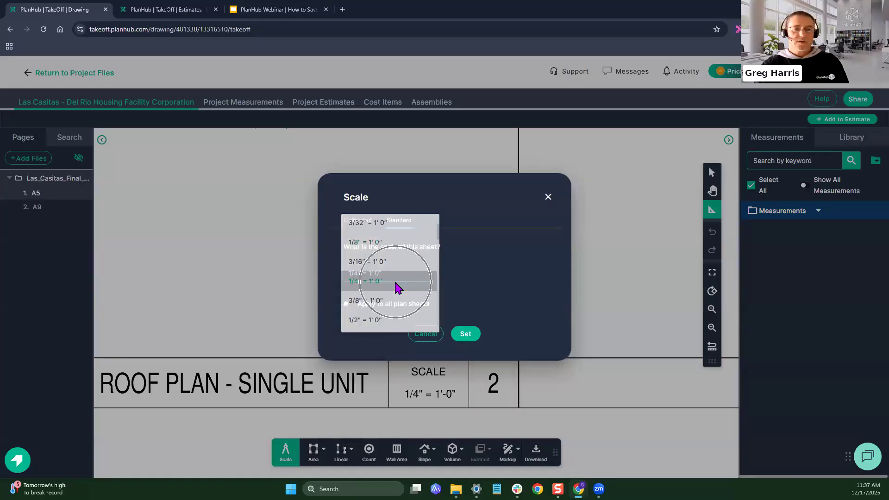
{"action": "left_click", "coordinate": [465, 334]}
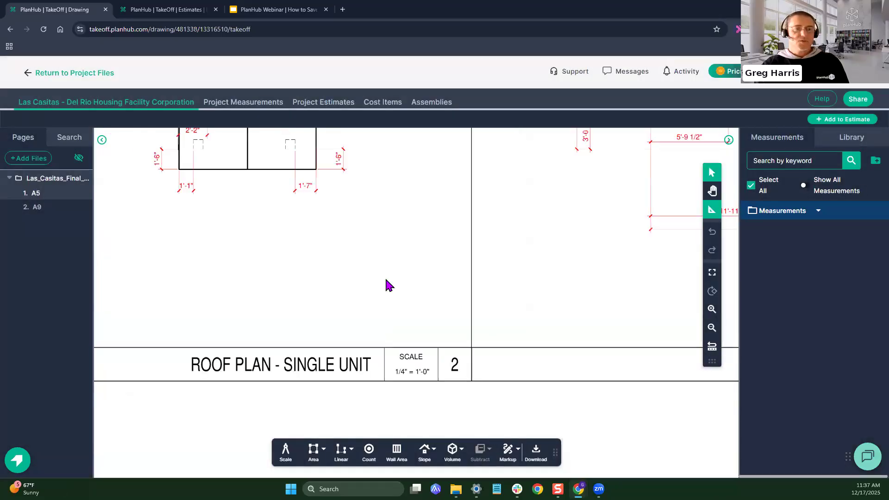
Step: Check the scale by measuring the 2'-2" overhang dimension at the roof plan's lower edge with the Ruler
{"action": "scroll", "coordinate": [392, 304], "scroll_direction": "up", "scroll_amount": 5}
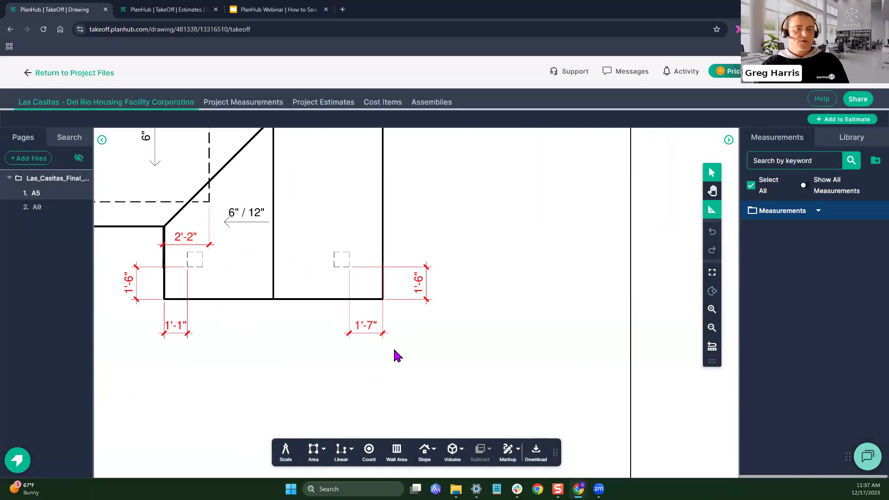
{"action": "scroll", "coordinate": [404, 366], "scroll_direction": "up", "scroll_amount": 4}
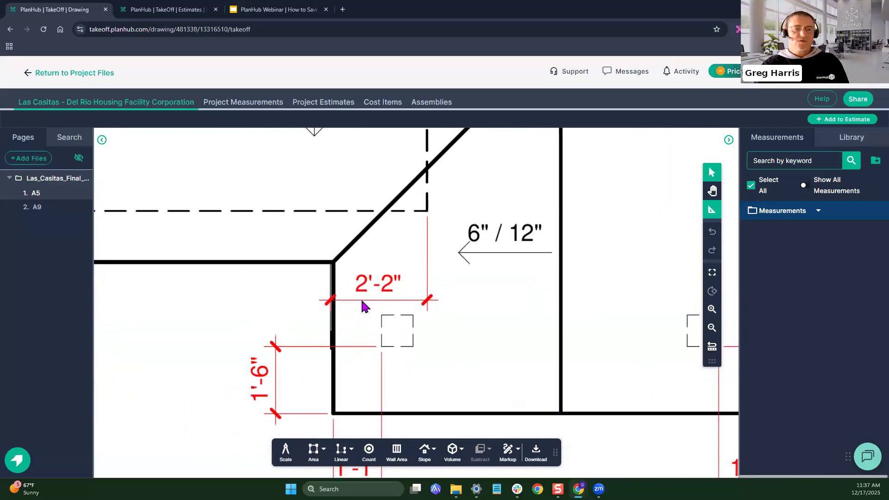
{"action": "left_click", "coordinate": [508, 449]}
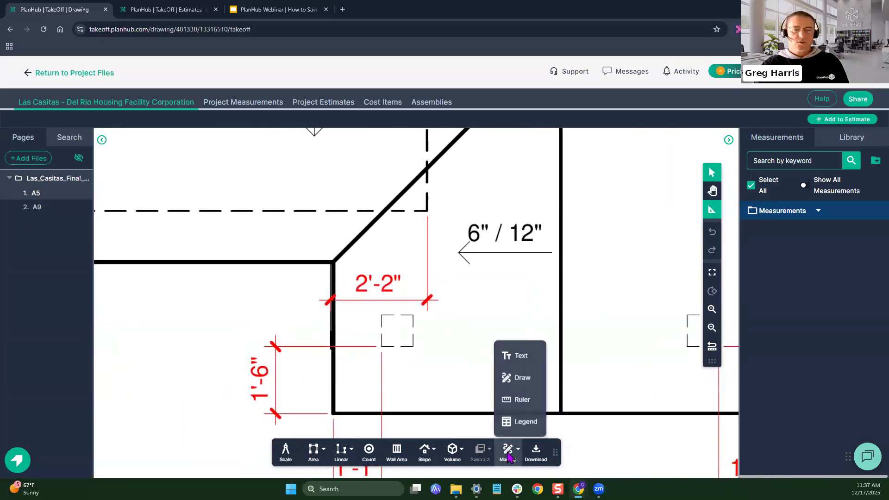
{"action": "left_click", "coordinate": [526, 401]}
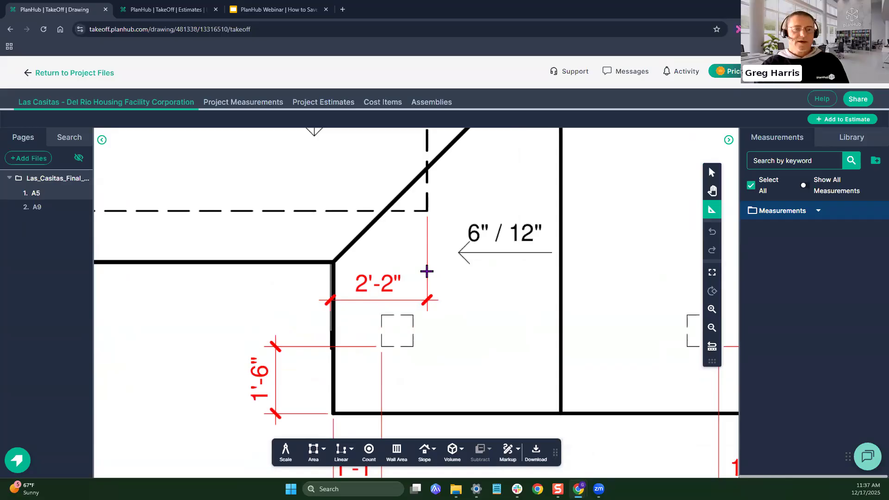
{"action": "left_click_drag", "start_coordinate": [427, 271], "coordinate": [335, 272]}
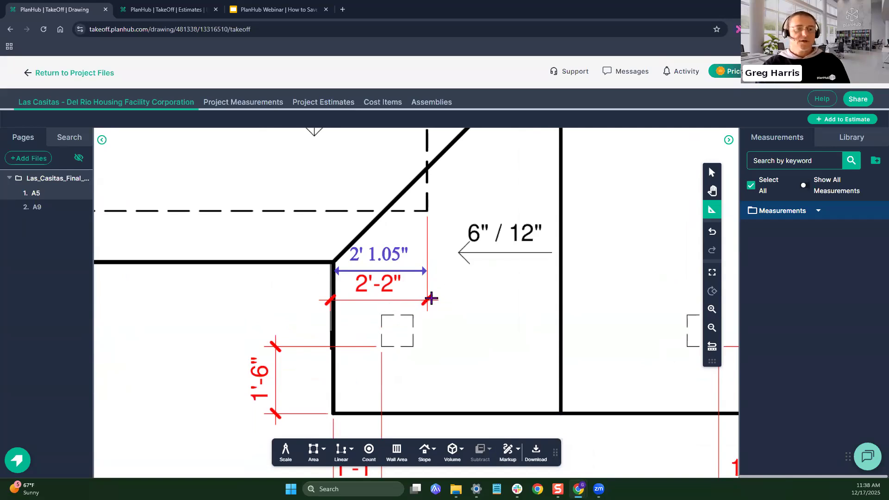
{"action": "scroll", "coordinate": [374, 323], "scroll_direction": "up", "scroll_amount": 3}
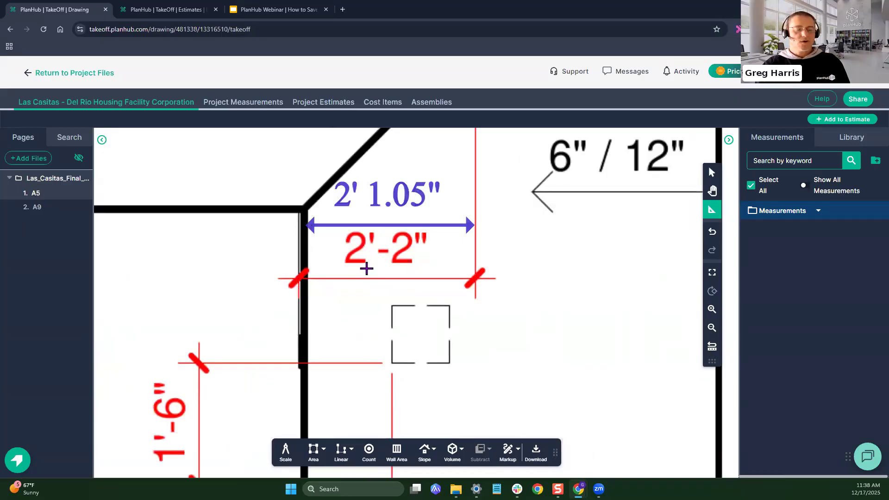
Step: Set up a multi-point slope measurement named Asphalt Area with a 6/12 slope factor, using the page scale
{"action": "scroll", "coordinate": [417, 301], "scroll_direction": "down", "scroll_amount": 3}
{"action": "scroll", "coordinate": [423, 307], "scroll_direction": "down", "scroll_amount": 4}
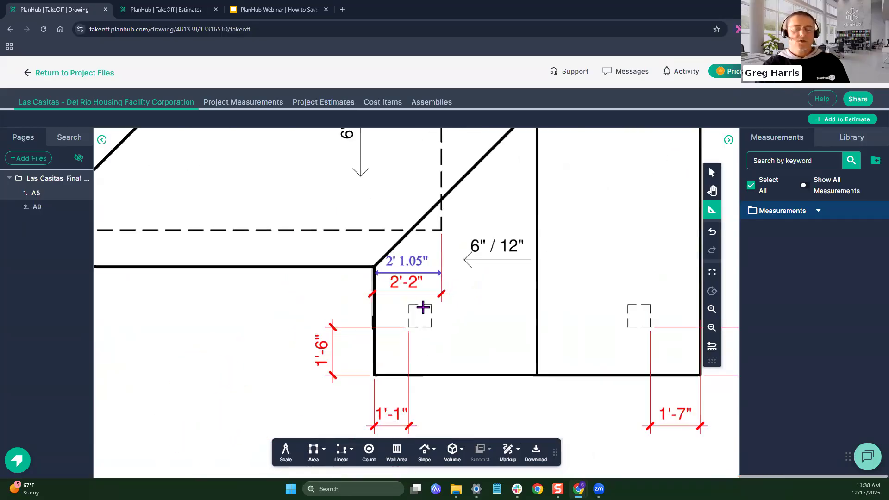
{"action": "scroll", "coordinate": [457, 310], "scroll_direction": "down", "scroll_amount": 3}
{"action": "left_click_drag", "start_coordinate": [468, 228], "coordinate": [468, 349]}
{"action": "scroll", "coordinate": [469, 349], "scroll_direction": "down", "scroll_amount": 3}
{"action": "scroll", "coordinate": [448, 281], "scroll_direction": "down", "scroll_amount": 4}
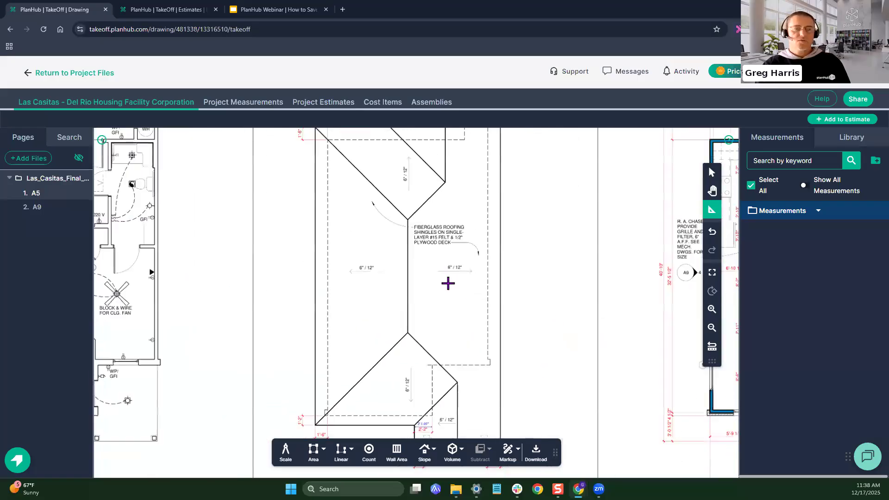
{"action": "left_click_drag", "start_coordinate": [446, 284], "coordinate": [429, 283]}
{"action": "scroll", "coordinate": [430, 283], "scroll_direction": "down", "scroll_amount": 1}
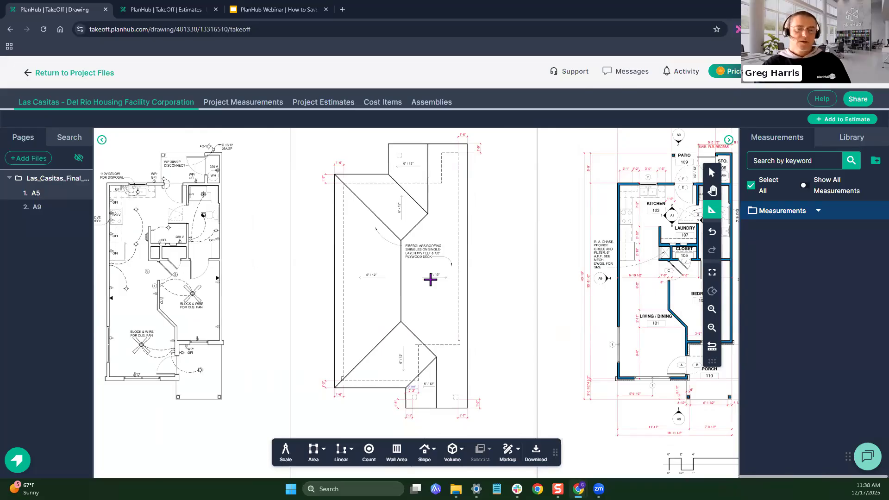
{"action": "left_click", "coordinate": [428, 454]}
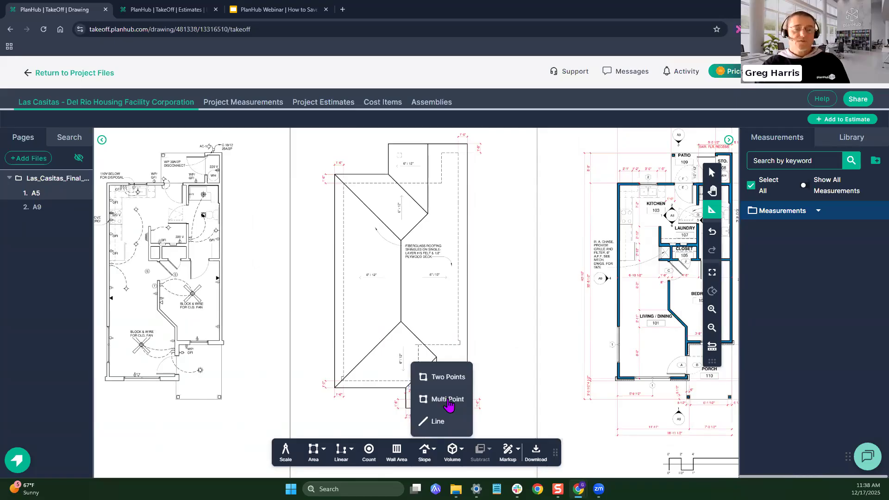
{"action": "left_click", "coordinate": [448, 401]}
{"action": "left_click", "coordinate": [326, 189]}
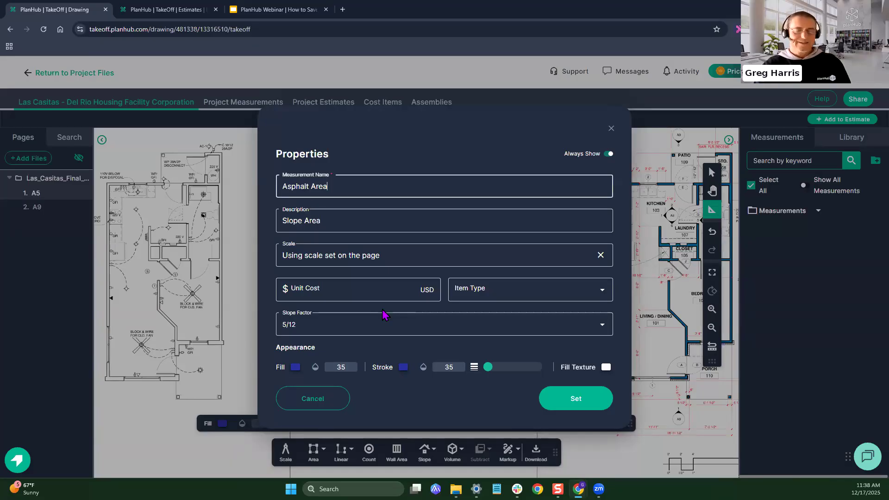
{"action": "left_click", "coordinate": [402, 329]}
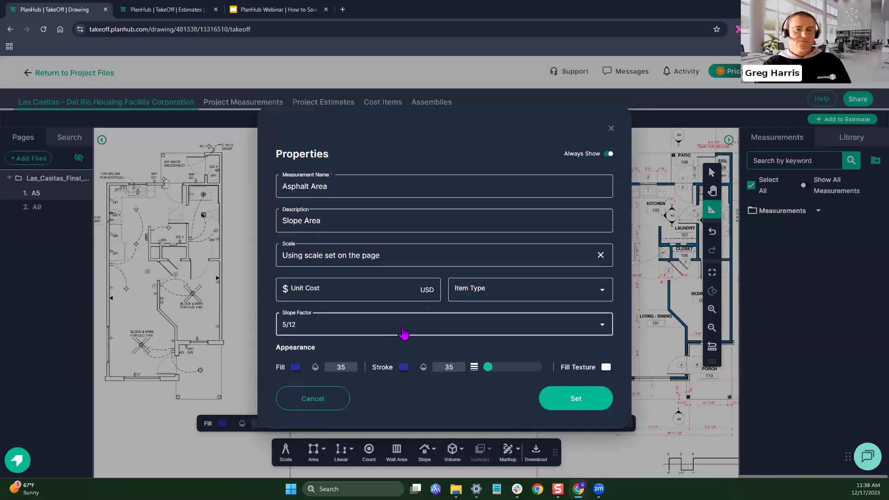
{"action": "scroll", "coordinate": [386, 338], "scroll_direction": "down", "scroll_amount": 1}
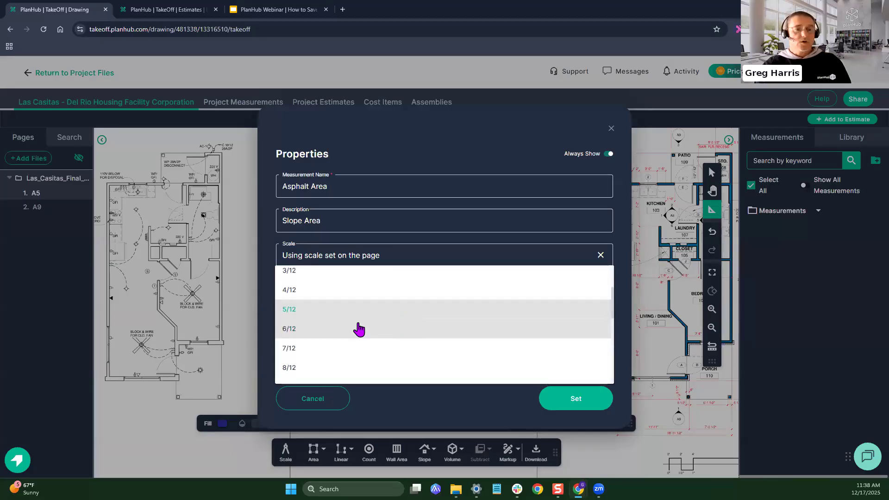
{"action": "left_click", "coordinate": [323, 330]}
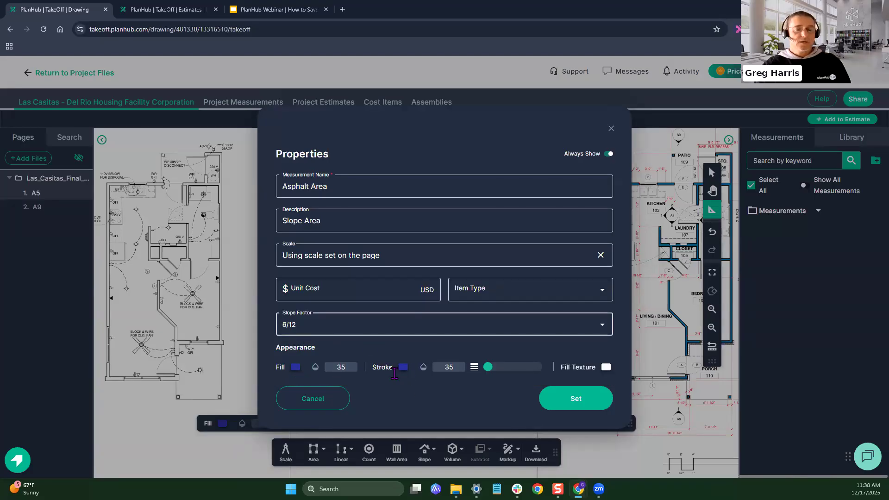
{"action": "left_click", "coordinate": [561, 403]}
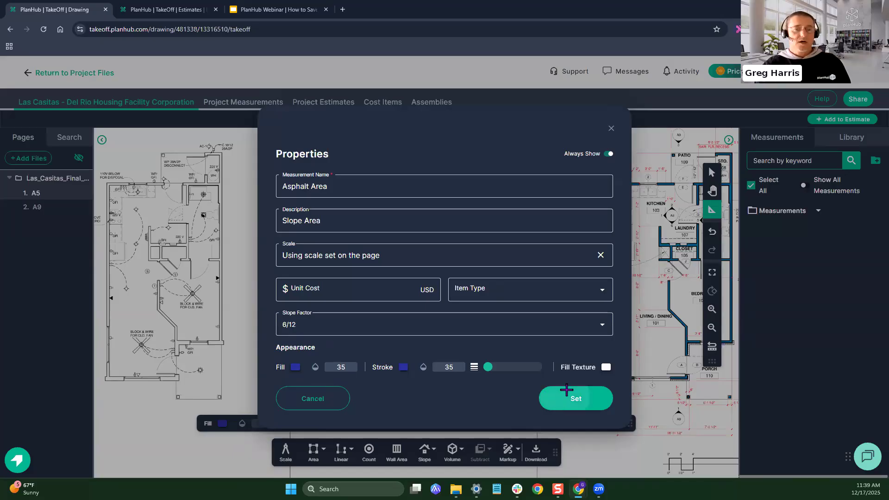
Step: Start the Asphalt Area outline at the roof plan's lower-right corner and trace up the right edge and along the upper edges
{"action": "scroll", "coordinate": [445, 361], "scroll_direction": "up", "scroll_amount": 5}
{"action": "left_click_drag", "start_coordinate": [473, 412], "coordinate": [482, 288]}
{"action": "left_click_drag", "start_coordinate": [472, 329], "coordinate": [437, 319]}
{"action": "scroll", "coordinate": [437, 319], "scroll_direction": "up", "scroll_amount": 3}
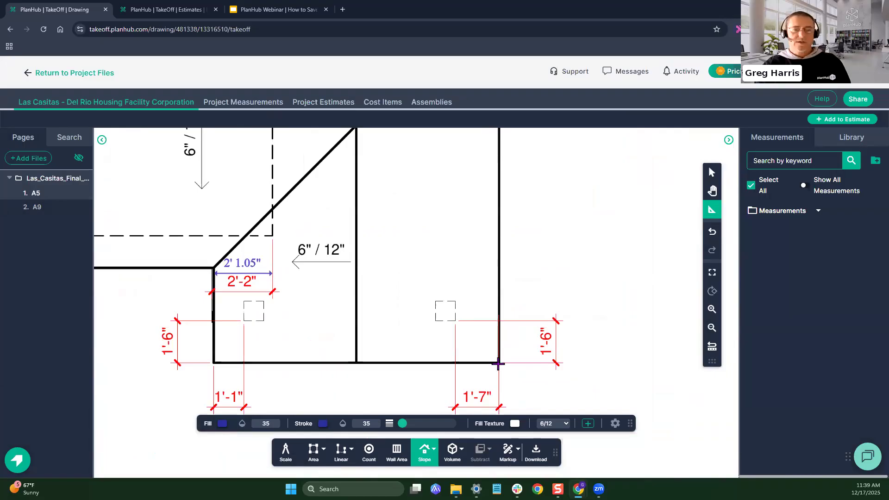
{"action": "left_click", "coordinate": [498, 363]}
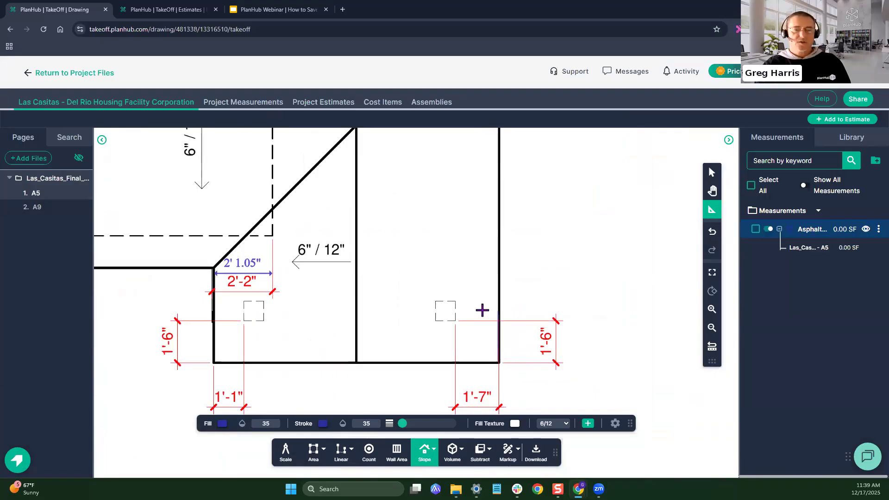
{"action": "scroll", "coordinate": [500, 341], "scroll_direction": "down", "scroll_amount": 5}
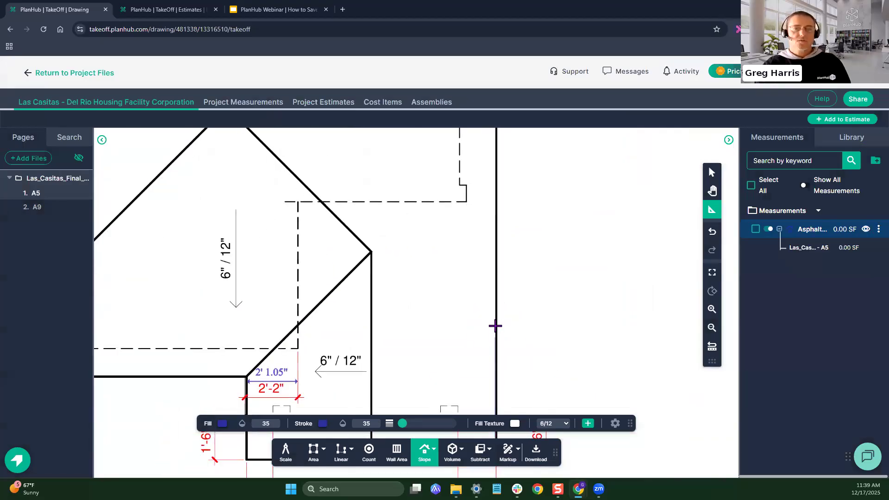
{"action": "scroll", "coordinate": [495, 308], "scroll_direction": "down", "scroll_amount": 3}
{"action": "left_click_drag", "start_coordinate": [497, 186], "coordinate": [495, 326]}
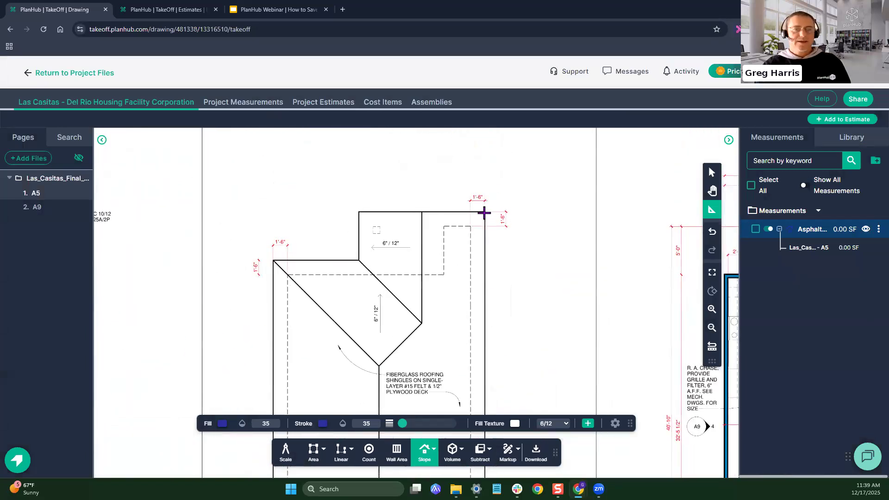
{"action": "left_click", "coordinate": [484, 212]}
{"action": "left_click", "coordinate": [359, 212]}
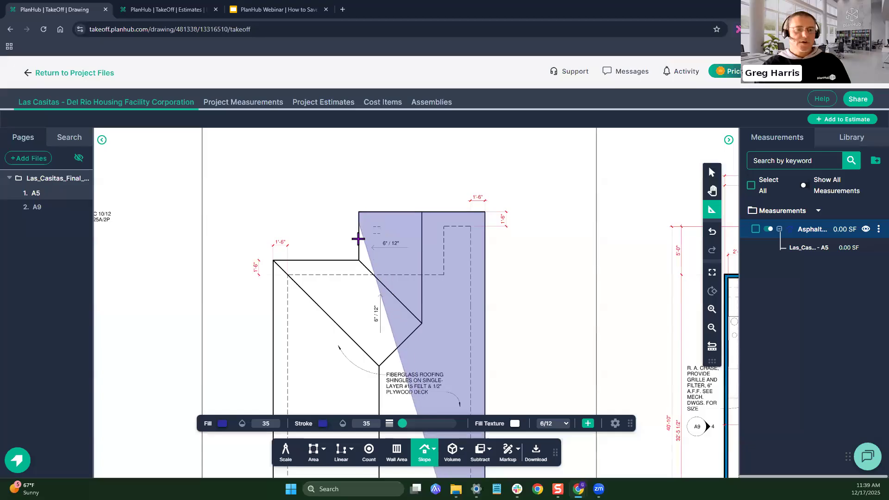
{"action": "left_click", "coordinate": [273, 261]}
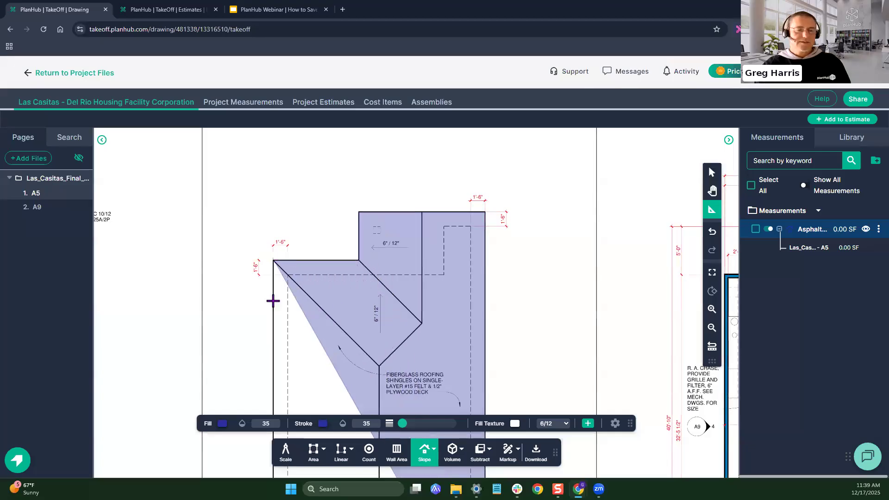
Step: Finish the Asphalt Area outline down the roof's left edge and around the lower step to its bottom corner
{"action": "scroll", "coordinate": [287, 171], "scroll_direction": "down", "scroll_amount": 5}
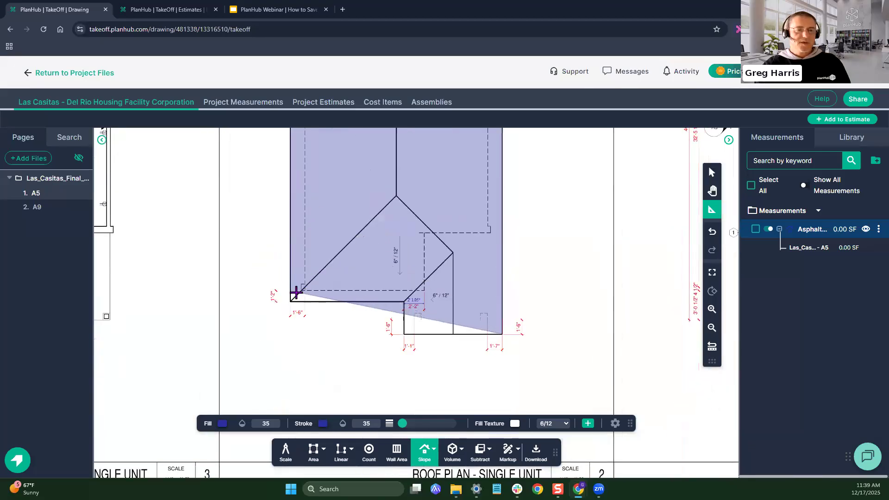
{"action": "left_click", "coordinate": [292, 300]}
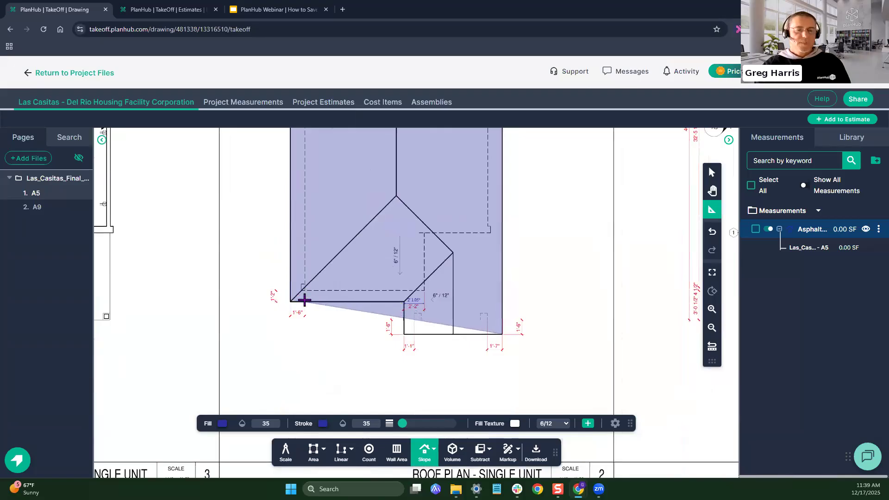
{"action": "left_click", "coordinate": [404, 301]}
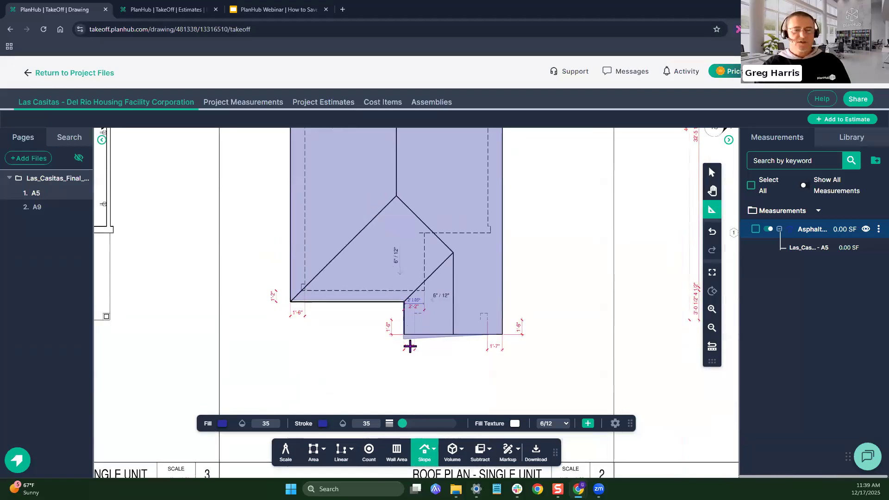
{"action": "double_click", "coordinate": [404, 334]}
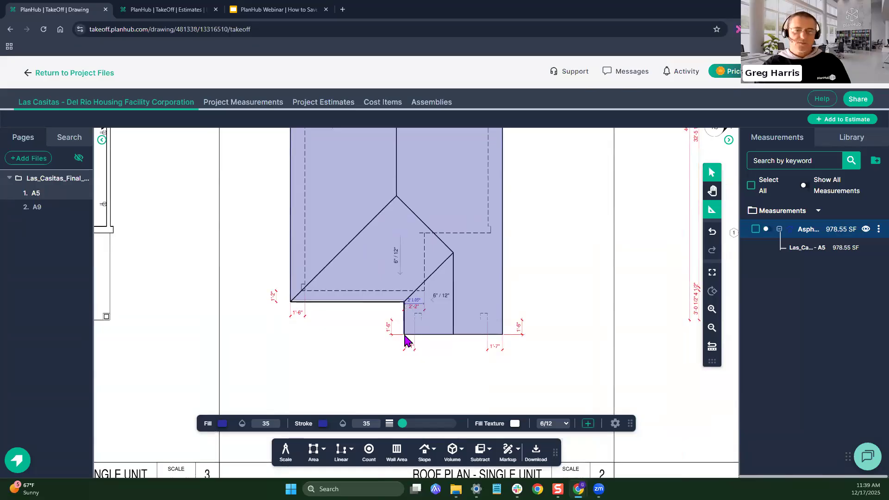
{"action": "scroll", "coordinate": [538, 237], "scroll_direction": "down", "scroll_amount": 5}
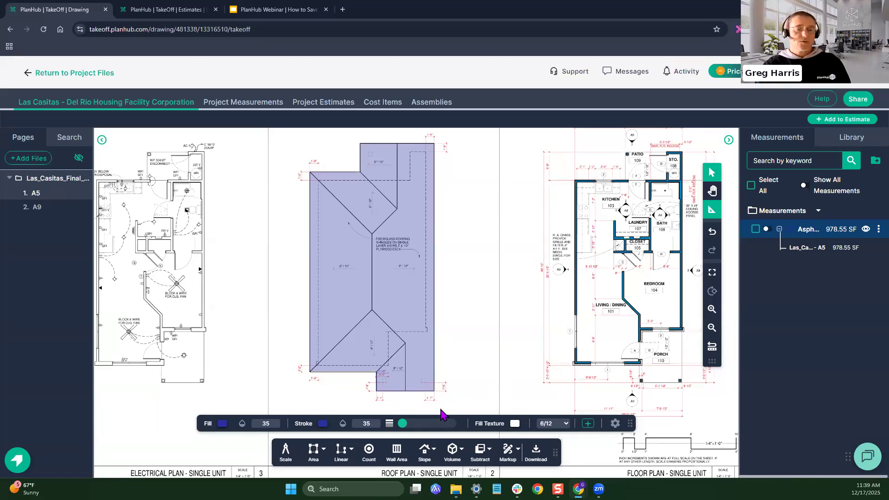
Step: Look over the Assemblies list for a shingle roof assembly, and return to the Las Casitas drawing
{"action": "left_click", "coordinate": [343, 450]}
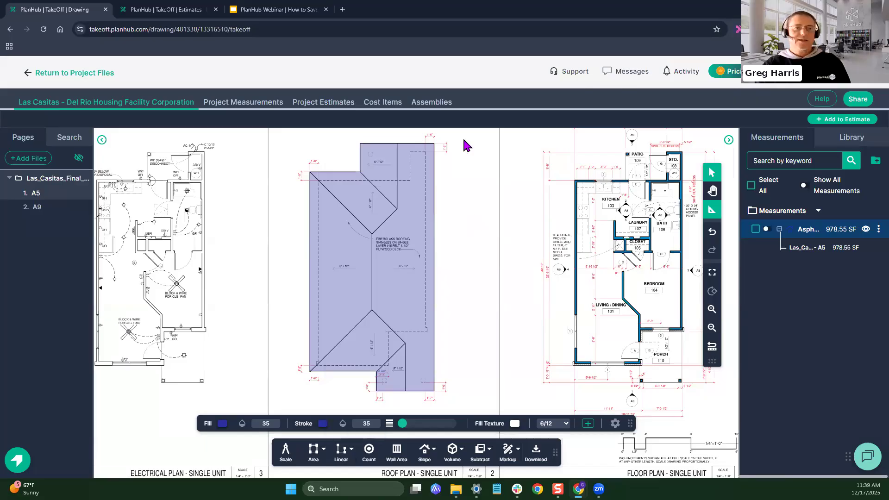
{"action": "left_click", "coordinate": [444, 104]}
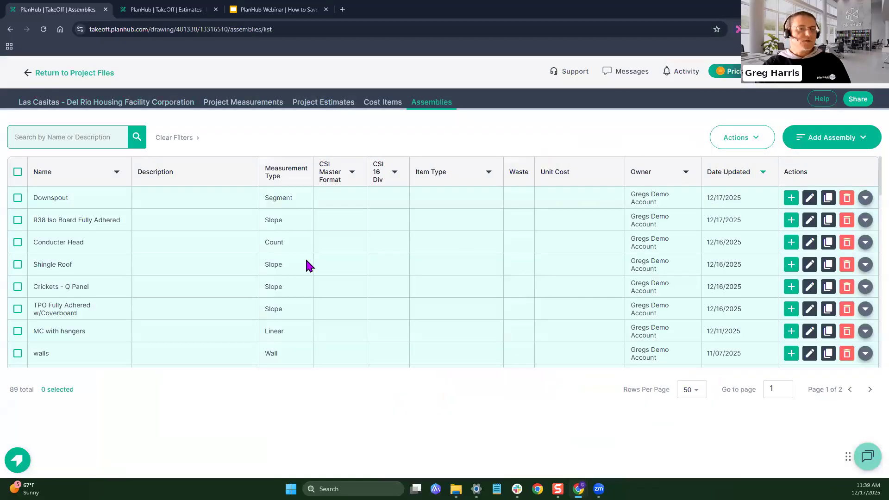
{"action": "scroll", "coordinate": [297, 262], "scroll_direction": "down", "scroll_amount": 1}
{"action": "scroll", "coordinate": [213, 243], "scroll_direction": "up", "scroll_amount": 1}
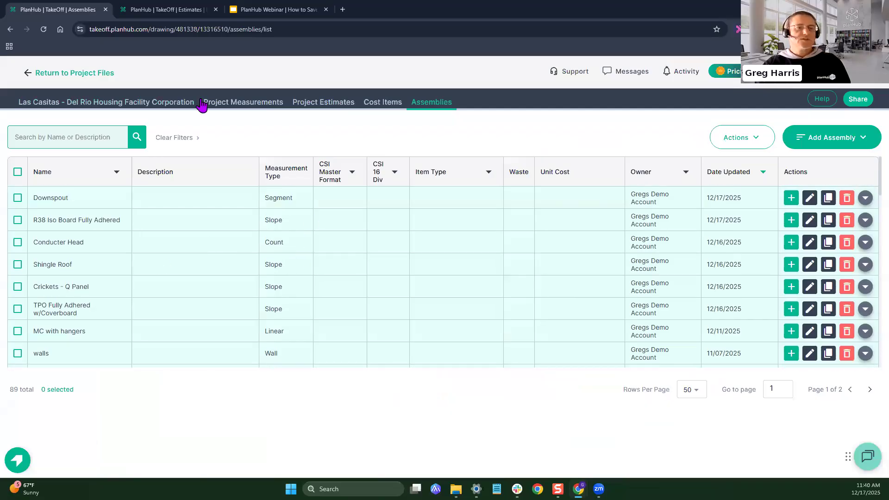
{"action": "left_click", "coordinate": [133, 103]}
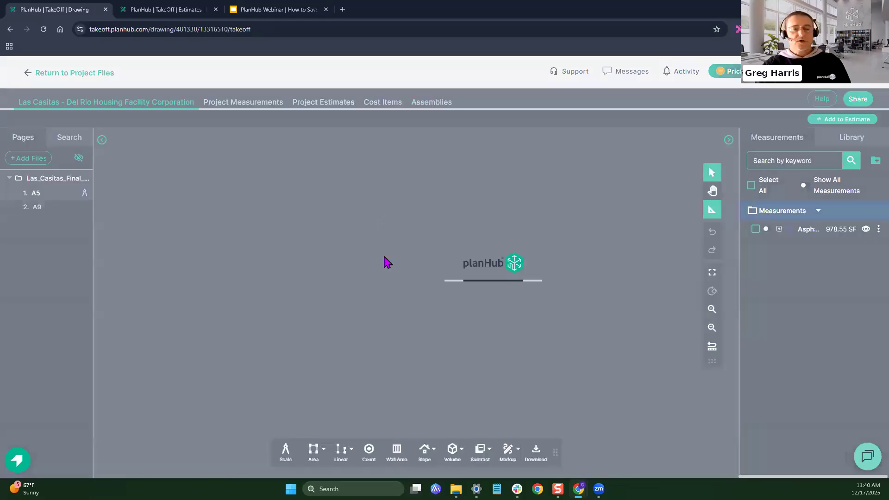
Step: Set up a linear line measurement named Drip Edge with an orange line, using the page scale
{"action": "scroll", "coordinate": [341, 284], "scroll_direction": "up", "scroll_amount": 5}
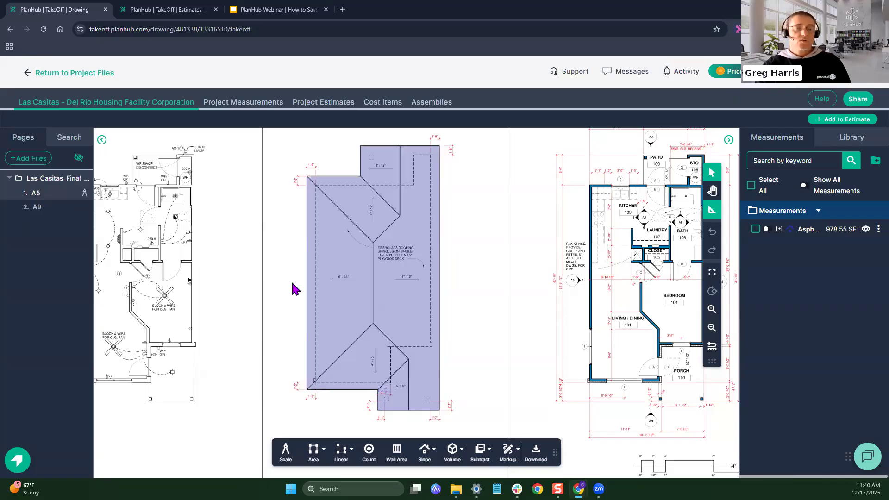
{"action": "mouse_move", "coordinate": [435, 291]}
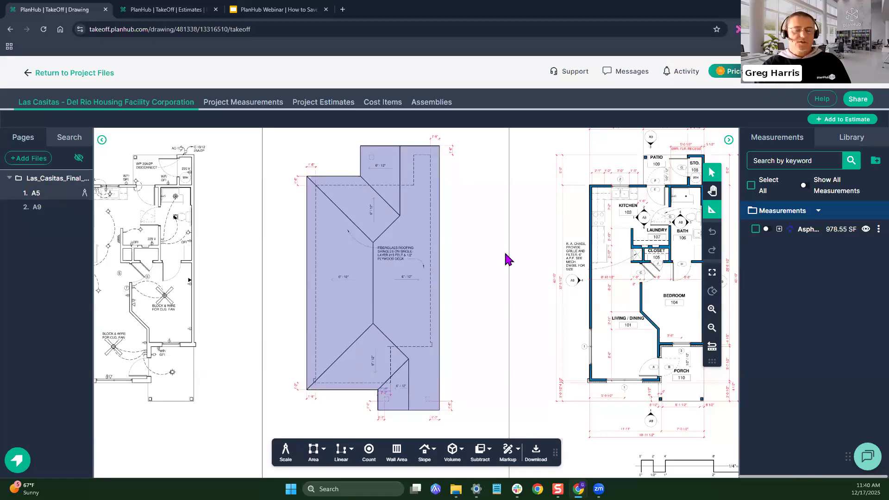
{"action": "scroll", "coordinate": [487, 326], "scroll_direction": "up", "scroll_amount": 5}
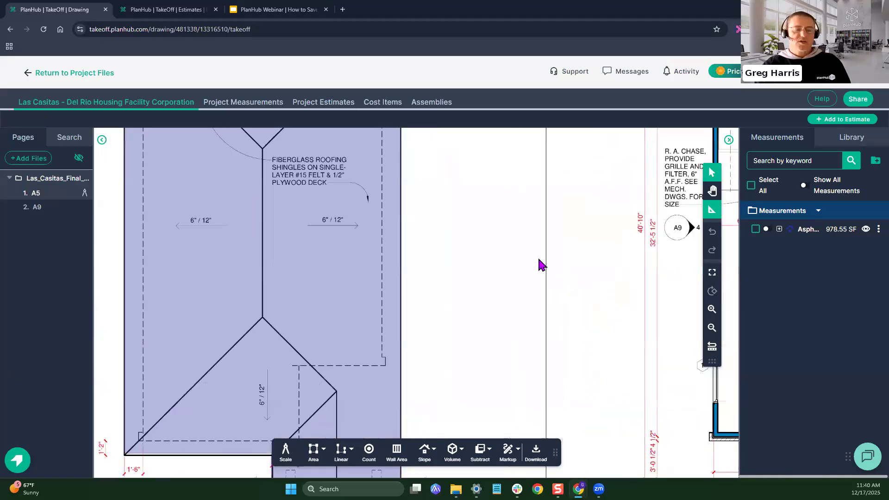
{"action": "left_click", "coordinate": [342, 450]}
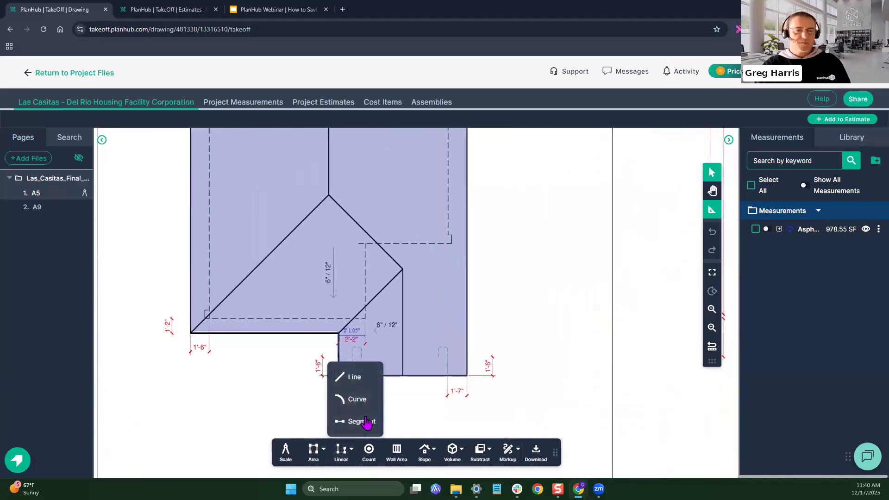
{"action": "left_click", "coordinate": [357, 384]}
{"action": "left_click", "coordinate": [379, 206]}
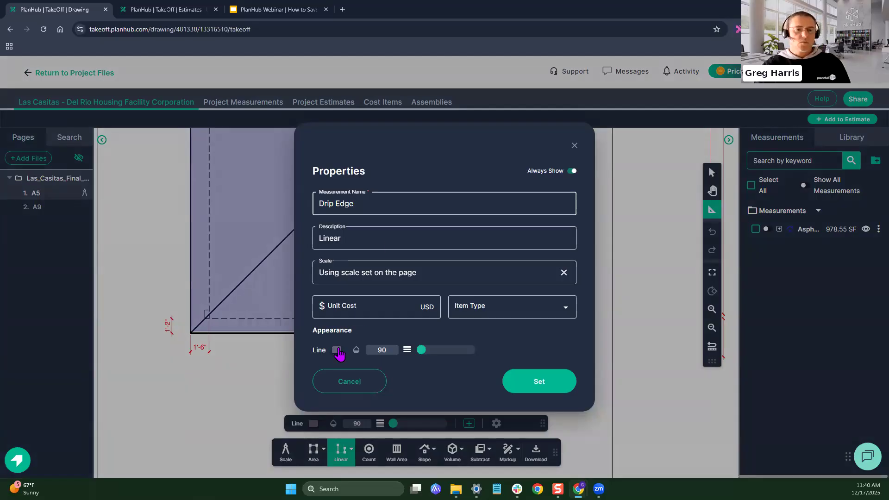
{"action": "left_click", "coordinate": [337, 350]}
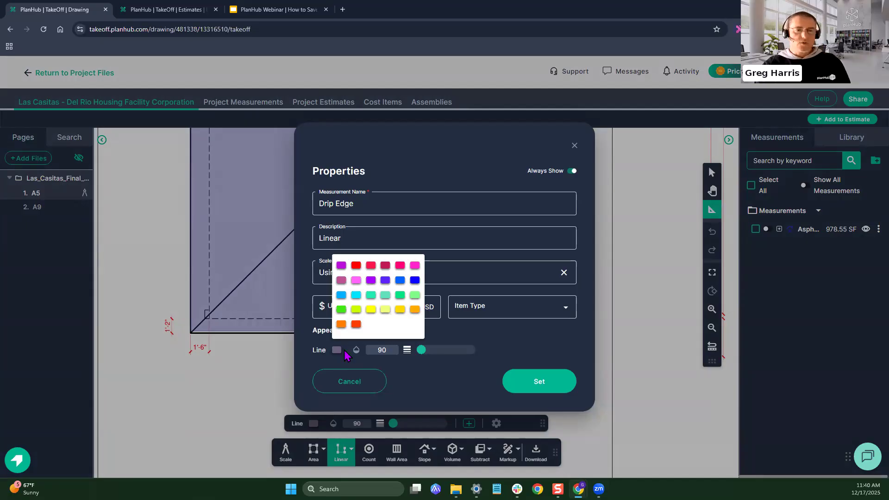
{"action": "left_click", "coordinate": [341, 325]}
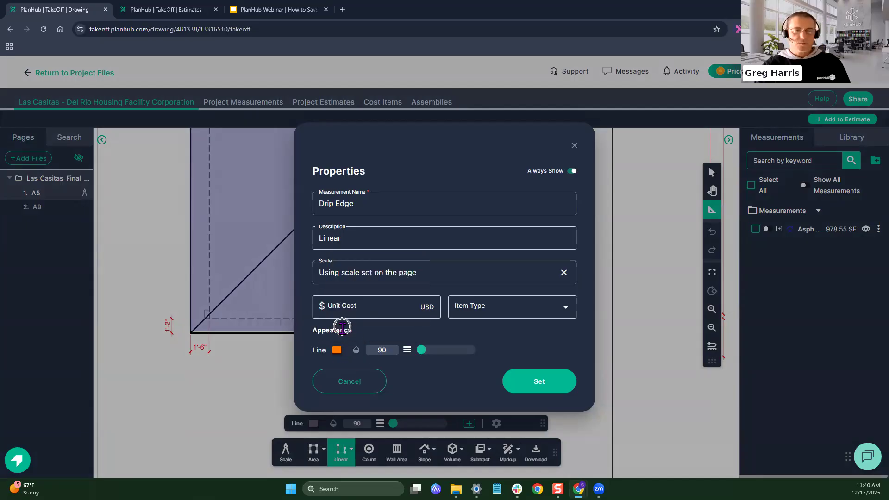
{"action": "left_click", "coordinate": [518, 379]}
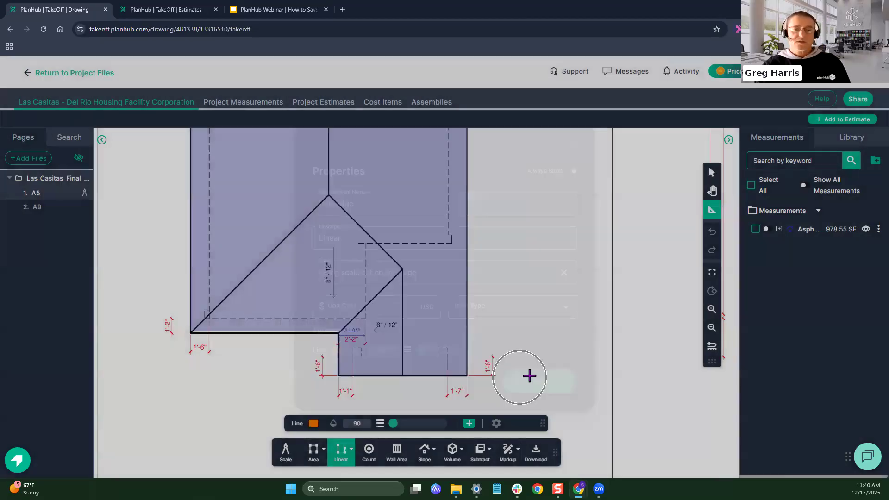
Step: Trace the Drip Edge line around the roof plan's full perimeter, starting and ending at the lower-right corner
{"action": "left_click", "coordinate": [466, 376]}
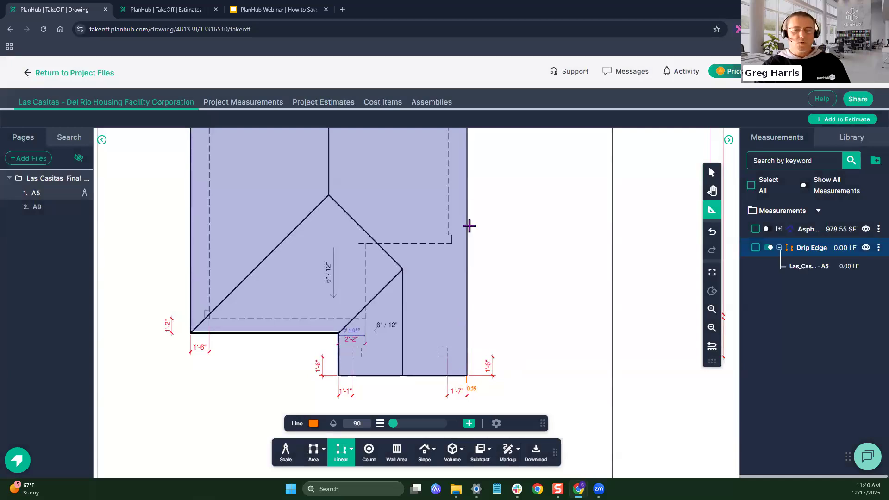
{"action": "scroll", "coordinate": [470, 310], "scroll_direction": "up", "scroll_amount": 10}
{"action": "left_click", "coordinate": [456, 160]}
{"action": "left_click", "coordinate": [292, 162]}
{"action": "left_click", "coordinate": [290, 224]}
{"action": "left_click", "coordinate": [180, 224]}
{"action": "left_click_drag", "start_coordinate": [169, 421], "coordinate": [232, 192]}
{"action": "mouse_move", "coordinate": [222, 316]}
{"action": "left_mouse_down"}
{"action": "mouse_move", "coordinate": [203, 260]}
{"action": "mouse_move", "coordinate": [183, 241]}
{"action": "left_mouse_up"}
{"action": "left_click", "coordinate": [166, 238]}
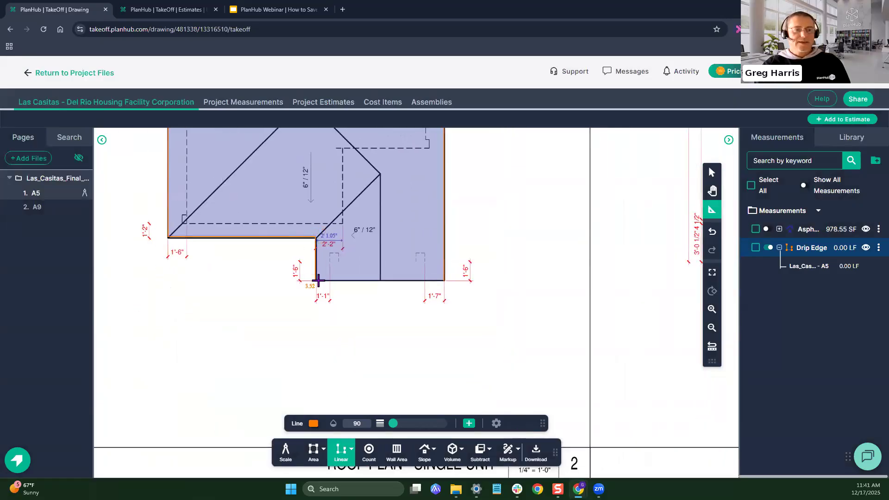
{"action": "left_click", "coordinate": [317, 279]}
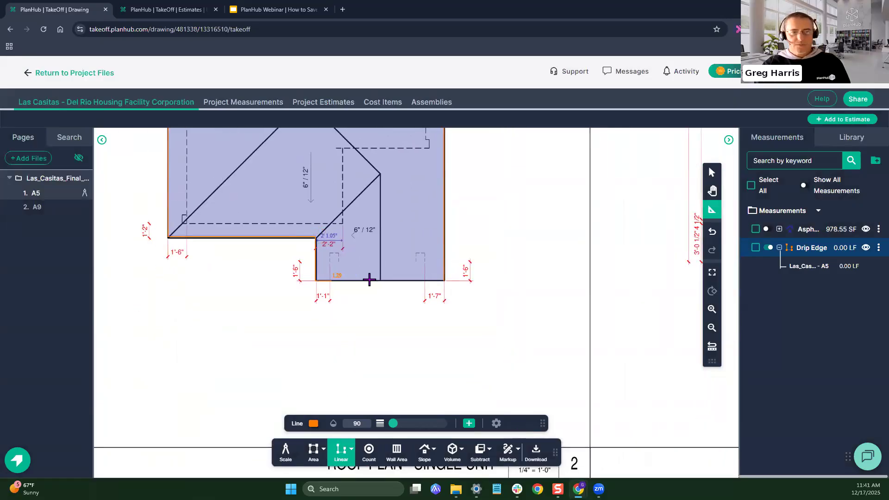
{"action": "double_click", "coordinate": [443, 280]}
{"action": "scroll", "coordinate": [507, 234], "scroll_direction": "down", "scroll_amount": 3}
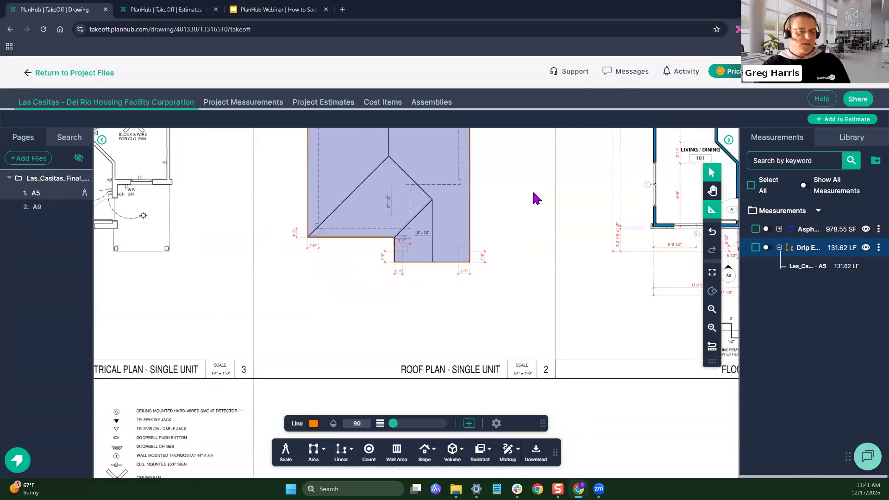
Step: Set up a slope line measurement named Valley with a 6/12 slope factor, using the page scale
{"action": "scroll", "coordinate": [536, 199], "scroll_direction": "up", "scroll_amount": 5}
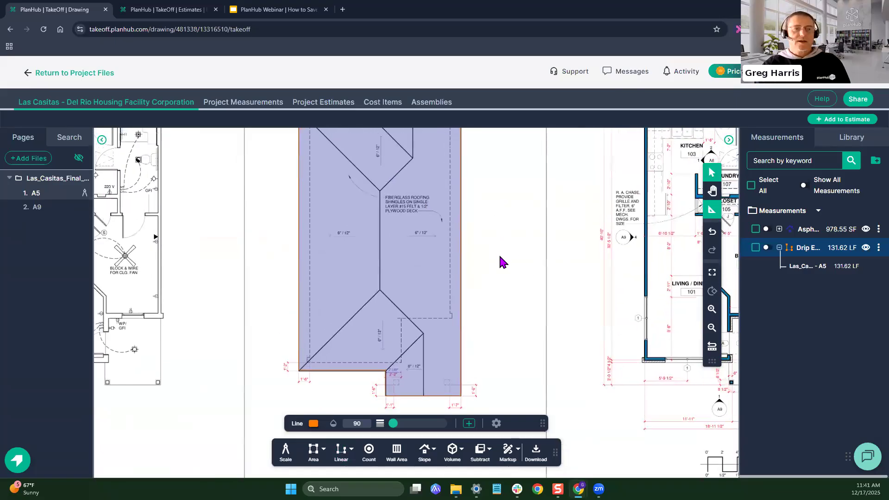
{"action": "scroll", "coordinate": [500, 257], "scroll_direction": "down", "scroll_amount": 3}
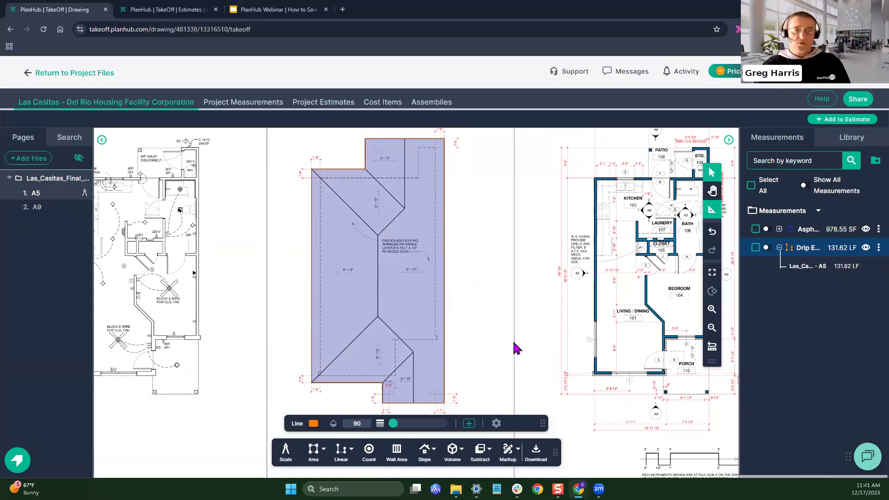
{"action": "left_click", "coordinate": [426, 449]}
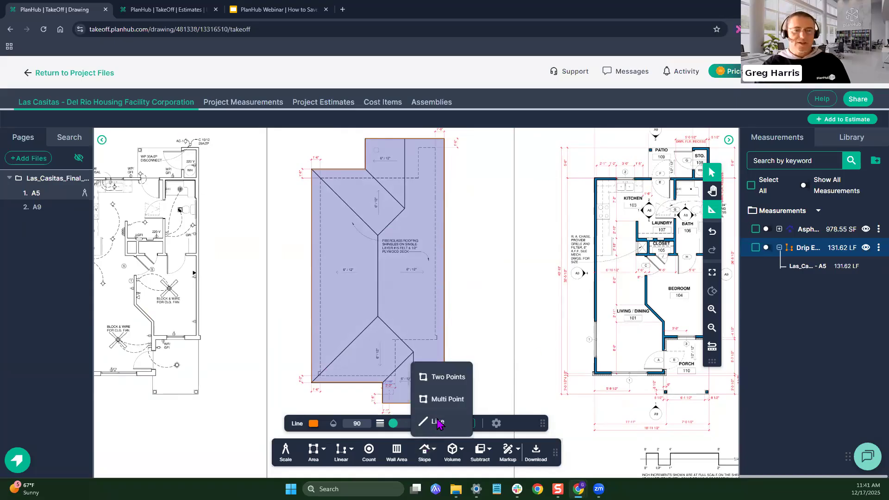
{"action": "left_click", "coordinate": [438, 421]}
{"action": "left_click", "coordinate": [383, 190]}
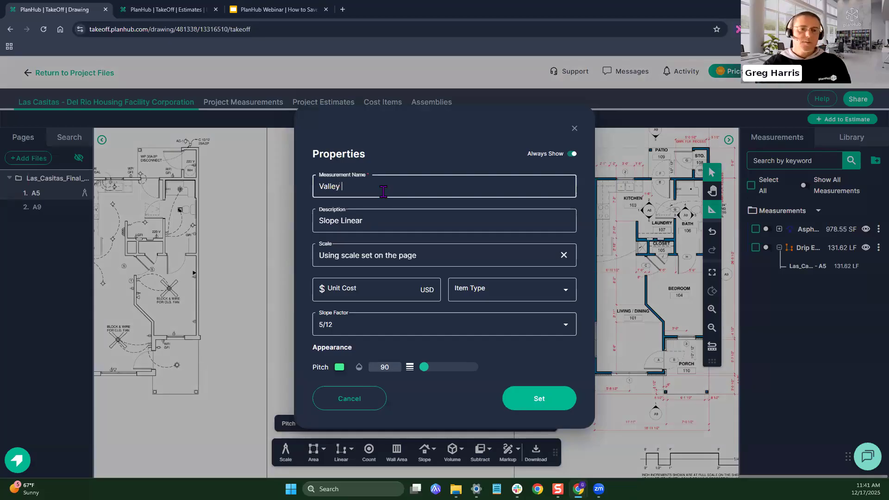
{"action": "left_click", "coordinate": [359, 324]}
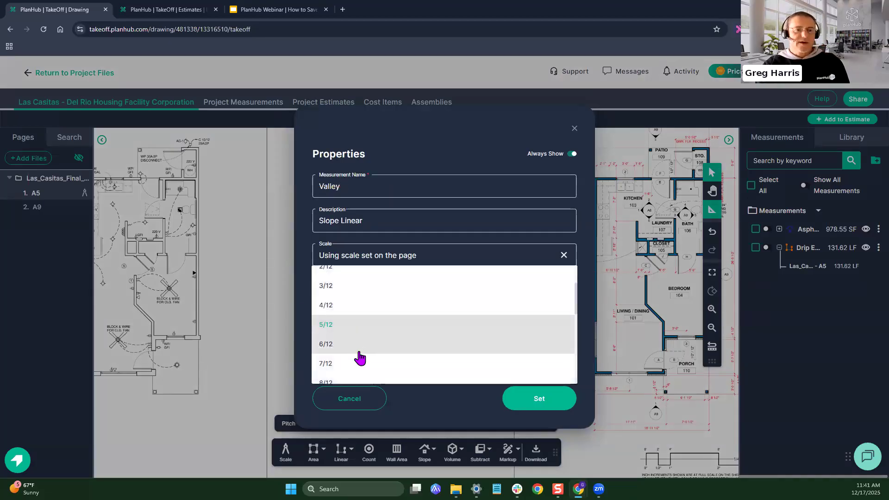
{"action": "left_click", "coordinate": [537, 398]}
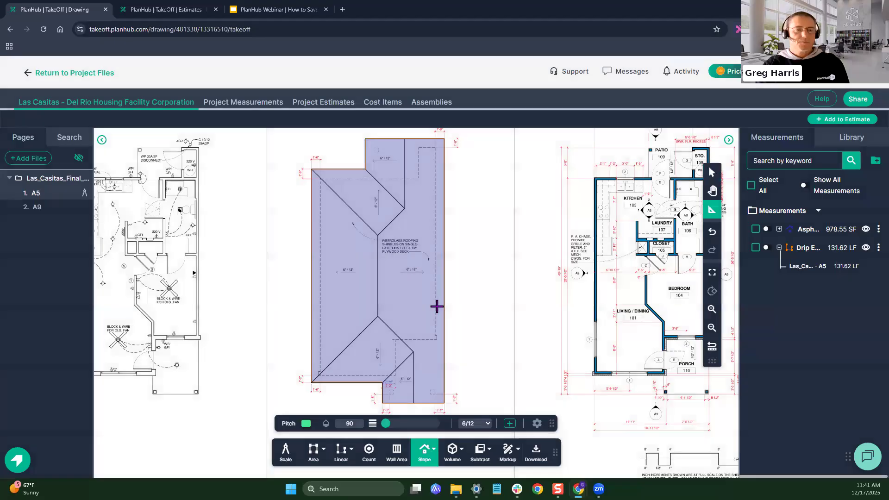
Step: Measure the upper valley of the roof plan with the 6/12 Valley line, from the inner ridge corner to the eave notch
{"action": "scroll", "coordinate": [405, 254], "scroll_direction": "up", "scroll_amount": 3}
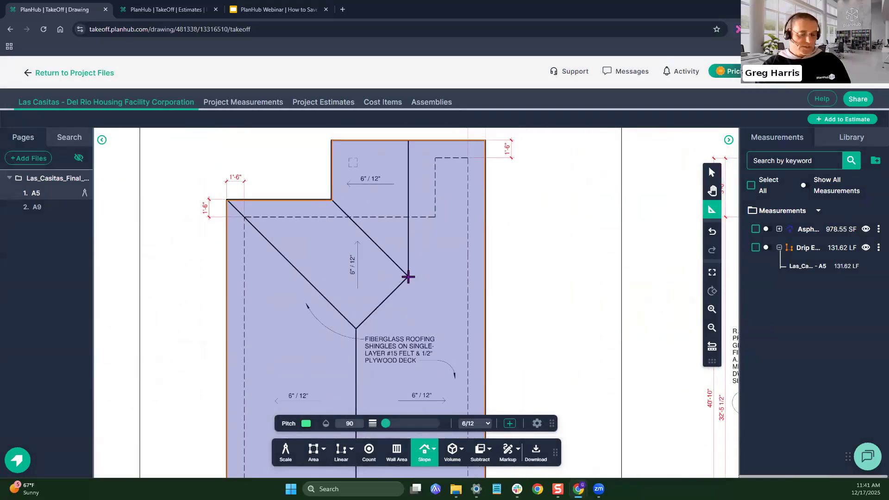
{"action": "left_click", "coordinate": [408, 277]}
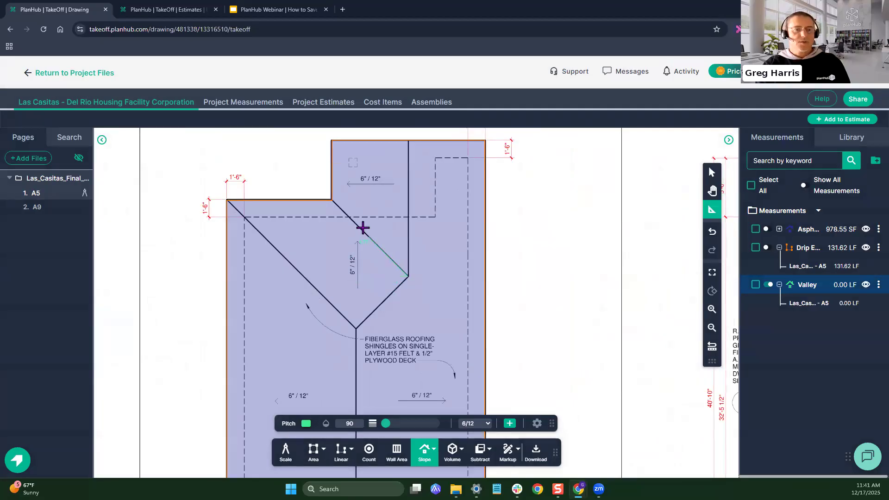
{"action": "left_click", "coordinate": [331, 200]}
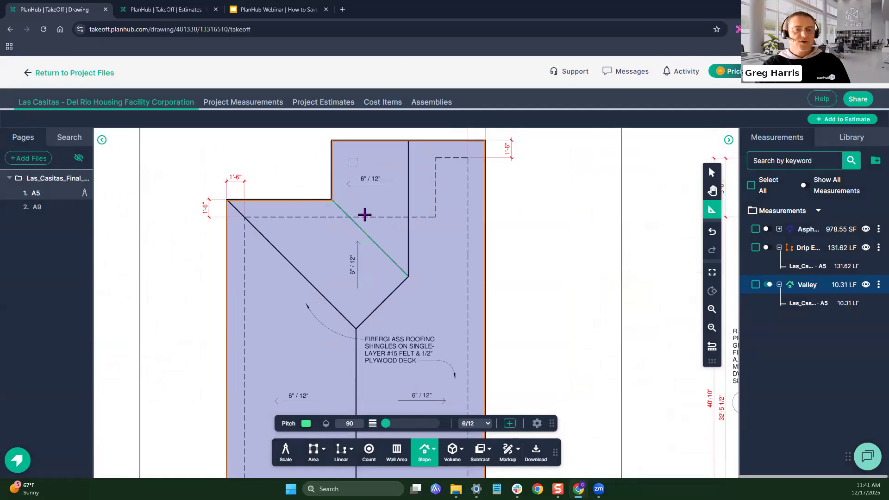
{"action": "key", "text": "Escape"}
Step: Continue the Valley measurement along the lower valley, between the inner ridge corner and the eave notch, and stop measuring
{"action": "scroll", "coordinate": [391, 316], "scroll_direction": "down", "scroll_amount": 3}
{"action": "mouse_move", "coordinate": [424, 408]}
{"action": "left_mouse_down"}
{"action": "mouse_move", "coordinate": [414, 306]}
{"action": "mouse_move", "coordinate": [421, 284]}
{"action": "left_mouse_up"}
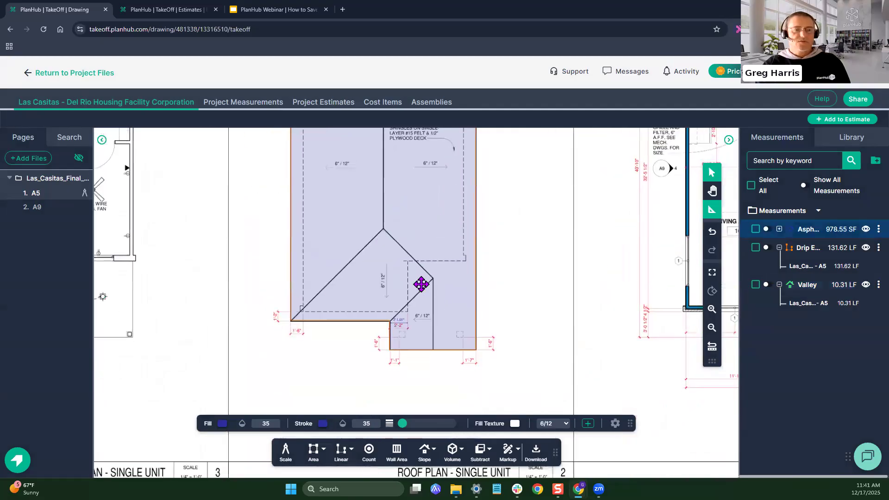
{"action": "left_click", "coordinate": [767, 284]}
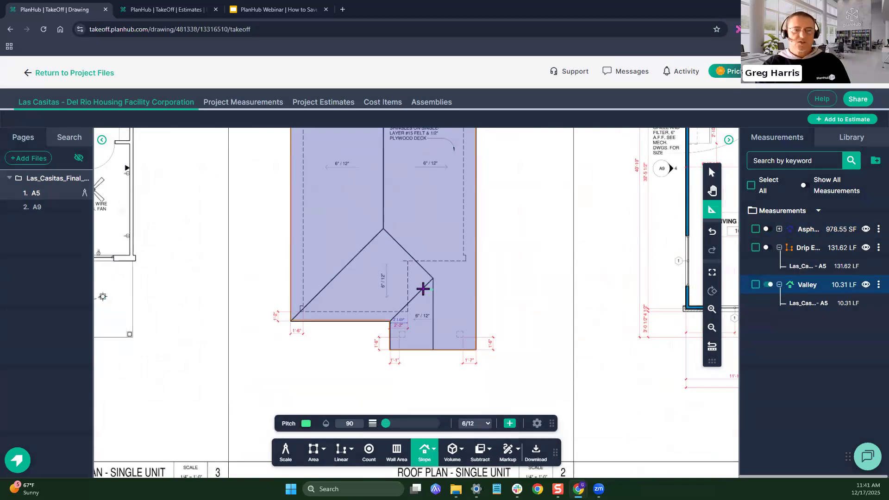
{"action": "scroll", "coordinate": [384, 320], "scroll_direction": "up", "scroll_amount": 3}
{"action": "left_click", "coordinate": [396, 320]}
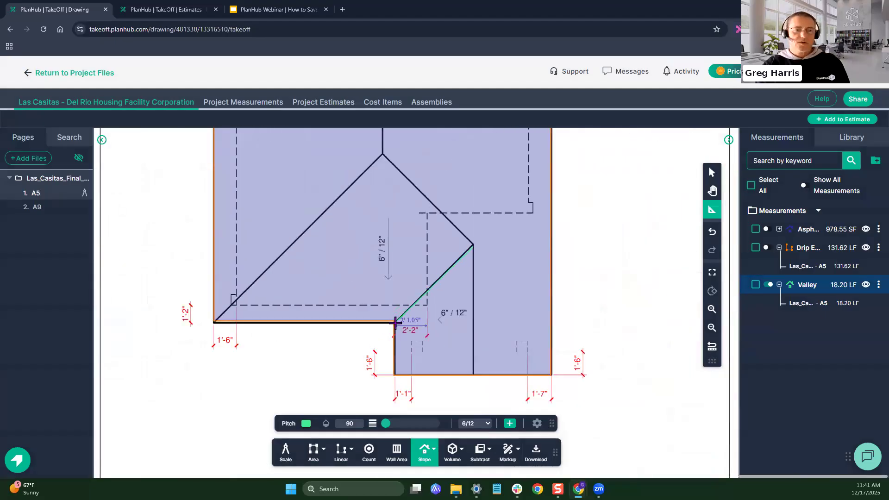
{"action": "scroll", "coordinate": [641, 339], "scroll_direction": "down", "scroll_amount": 5}
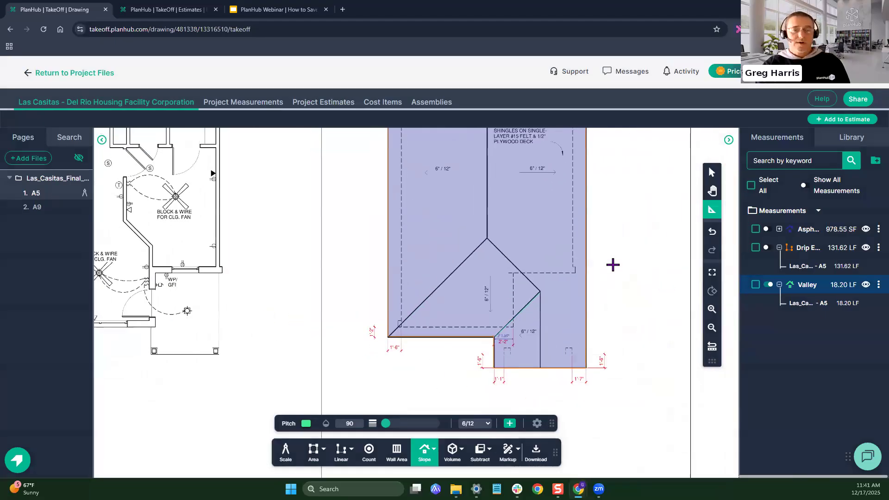
{"action": "left_click_drag", "start_coordinate": [592, 288], "coordinate": [576, 297]}
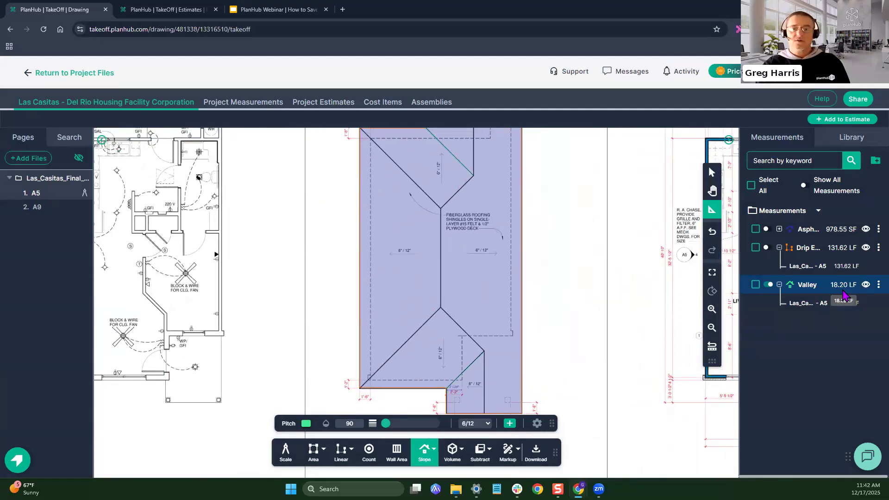
{"action": "key", "text": "Escape"}
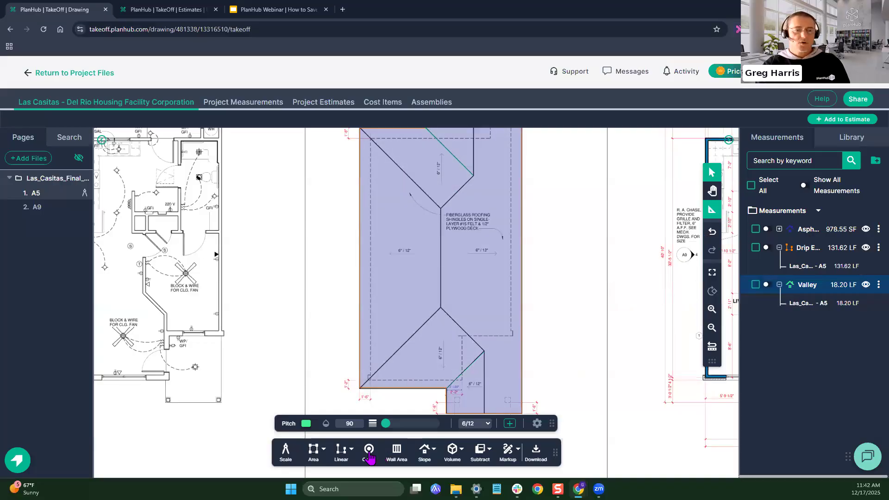
Step: Set up a linear line measurement named Hips and Ridges with a green line, using the page scale
{"action": "left_click", "coordinate": [341, 450]}
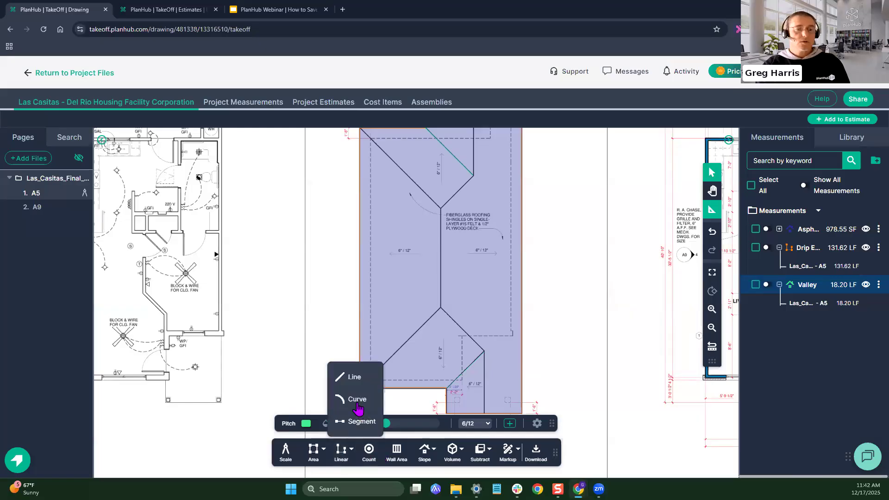
{"action": "left_click", "coordinate": [354, 380]}
{"action": "left_click", "coordinate": [378, 204]}
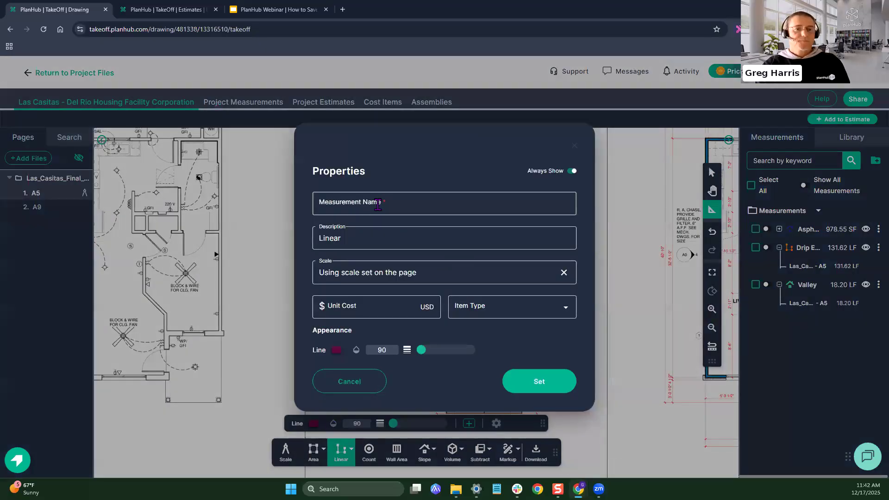
{"action": "type", "text": "Hips and Ridges"}
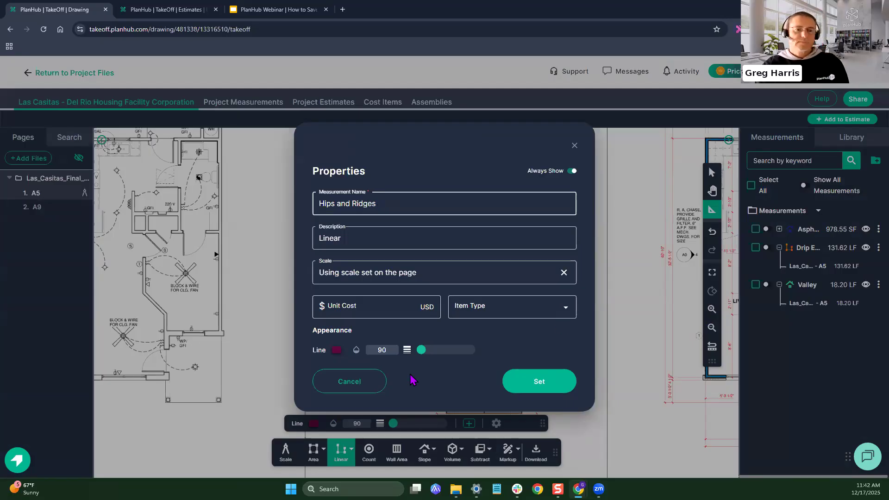
{"action": "left_click", "coordinate": [337, 350]}
{"action": "left_click", "coordinate": [341, 310]}
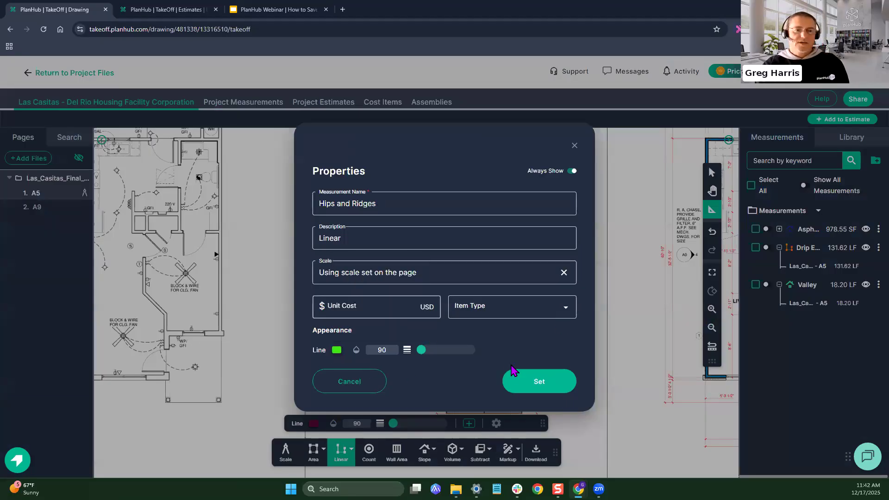
{"action": "left_click", "coordinate": [525, 382]}
Step: Trace Hips and Ridges from the lower gable edge along its ridge, the short hip and the main ridge to the roof's upper-left corner
{"action": "scroll", "coordinate": [547, 368], "scroll_direction": "up", "scroll_amount": 5}
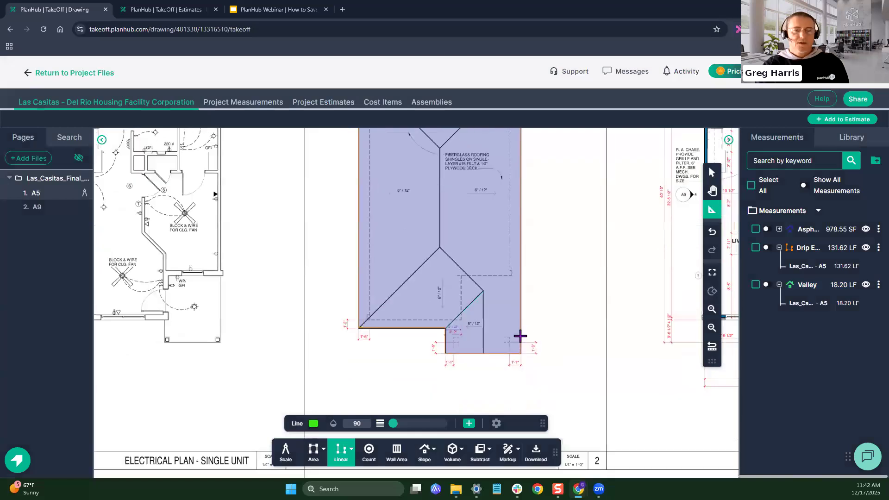
{"action": "mouse_move", "coordinate": [427, 306]}
{"action": "left_mouse_down"}
{"action": "mouse_move", "coordinate": [475, 327]}
{"action": "mouse_move", "coordinate": [484, 298]}
{"action": "left_mouse_up"}
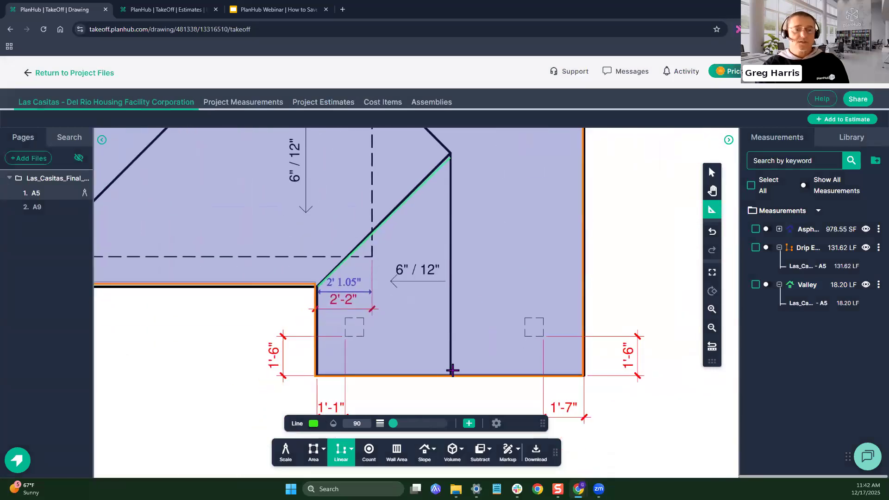
{"action": "left_click", "coordinate": [450, 375]}
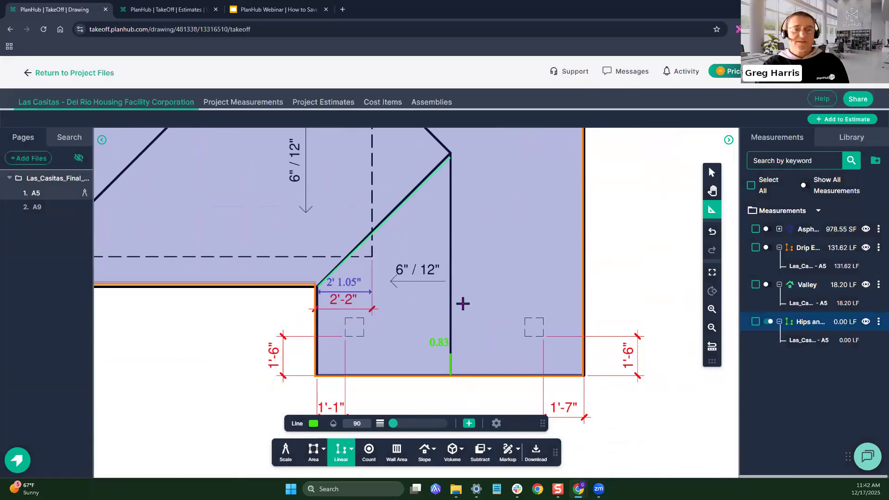
{"action": "left_click_drag", "start_coordinate": [457, 172], "coordinate": [453, 318]}
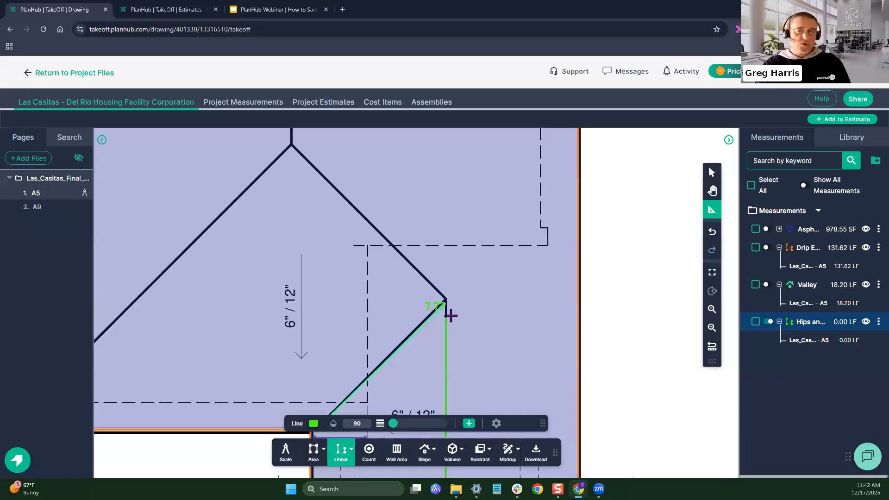
{"action": "left_click", "coordinate": [447, 299]}
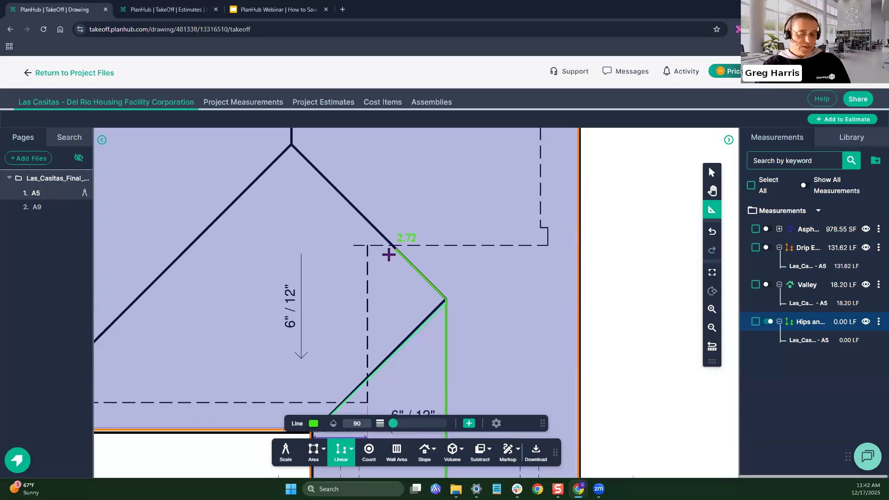
{"action": "left_click", "coordinate": [293, 145]}
{"action": "mouse_move", "coordinate": [294, 146]}
{"action": "left_mouse_down"}
{"action": "mouse_move", "coordinate": [432, 274]}
{"action": "mouse_move", "coordinate": [418, 357]}
{"action": "left_mouse_up"}
{"action": "left_click_drag", "start_coordinate": [408, 153], "coordinate": [399, 348]}
{"action": "left_click", "coordinate": [406, 198]}
{"action": "left_click_drag", "start_coordinate": [403, 189], "coordinate": [394, 362]}
{"action": "left_click_drag", "start_coordinate": [245, 219], "coordinate": [389, 309]}
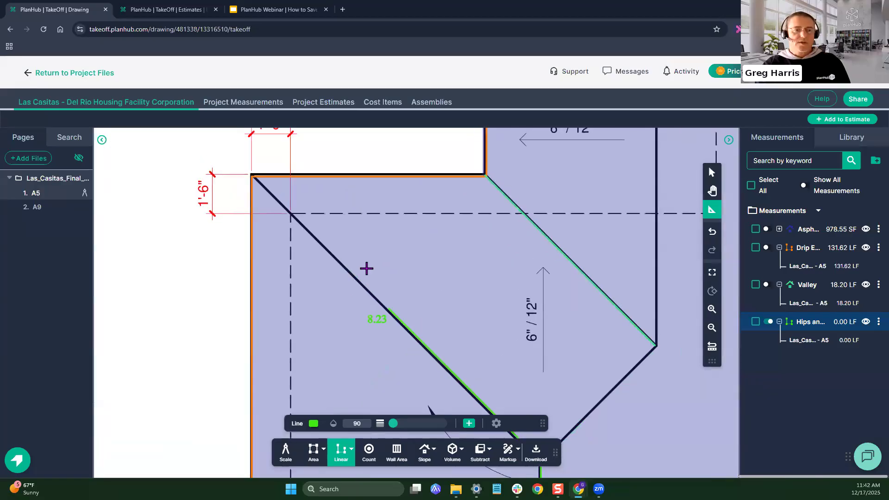
{"action": "double_click", "coordinate": [253, 177]}
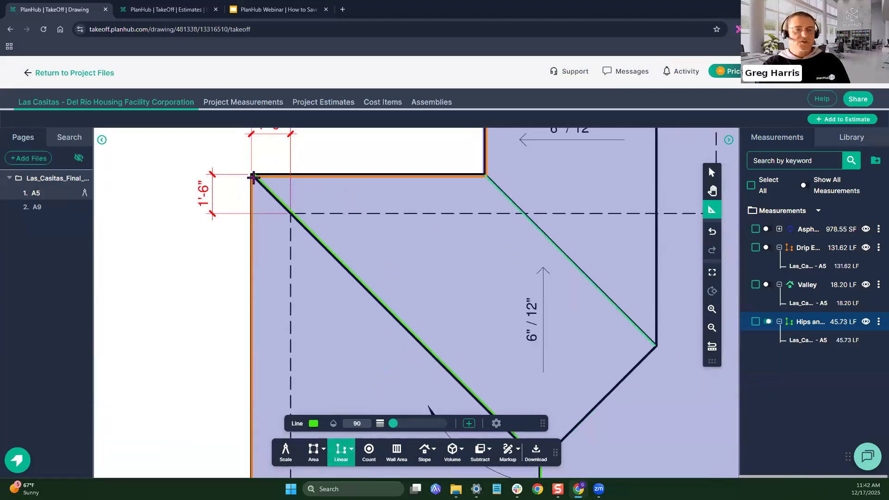
Step: Continue Hips and Ridges from the main ridge's upper end along the short hip and ridge to the roof's top edge
{"action": "left_click_drag", "start_coordinate": [317, 221], "coordinate": [169, 142]}
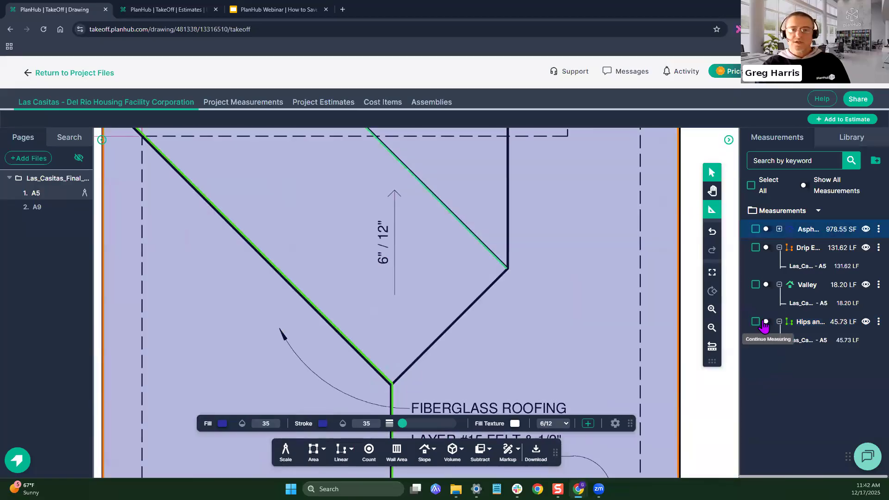
{"action": "left_click", "coordinate": [766, 323]}
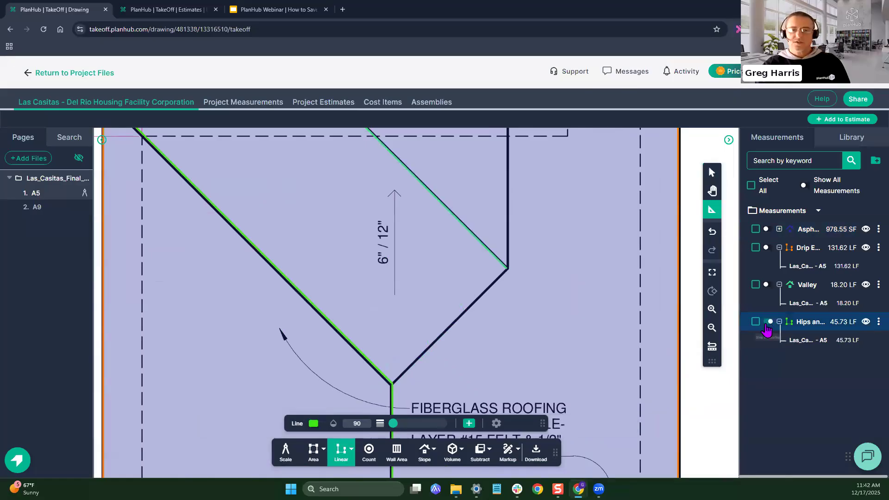
{"action": "left_click", "coordinate": [392, 384]}
{"action": "mouse_move", "coordinate": [509, 195]}
{"action": "left_mouse_down"}
{"action": "mouse_move", "coordinate": [494, 303]}
{"action": "mouse_move", "coordinate": [496, 220]}
{"action": "mouse_move", "coordinate": [486, 327]}
{"action": "left_mouse_up"}
{"action": "double_click", "coordinate": [486, 209]}
Step: Add the hip from the main ridge's lower end to the roof's lower-left corner to Hips and Ridges, and stop measuring
{"action": "scroll", "coordinate": [594, 324], "scroll_direction": "down", "scroll_amount": 3}
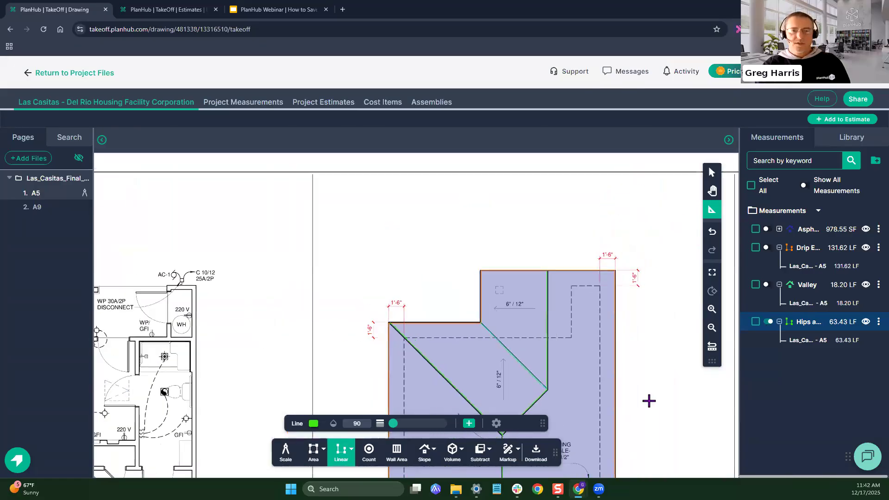
{"action": "left_click_drag", "start_coordinate": [649, 401], "coordinate": [574, 190]}
{"action": "left_click_drag", "start_coordinate": [565, 341], "coordinate": [569, 208]}
{"action": "scroll", "coordinate": [433, 319], "scroll_direction": "up", "scroll_amount": 2}
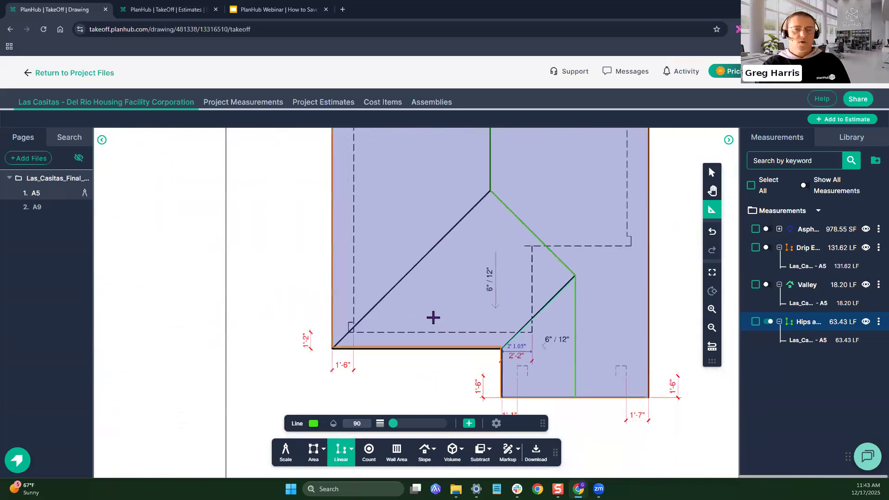
{"action": "scroll", "coordinate": [510, 147], "scroll_direction": "up", "scroll_amount": 2}
{"action": "left_click", "coordinate": [513, 140]}
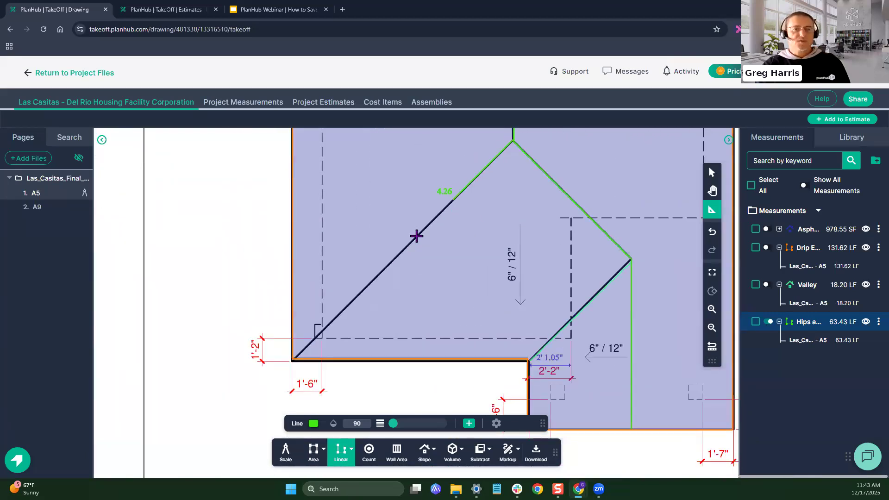
{"action": "double_click", "coordinate": [293, 359]}
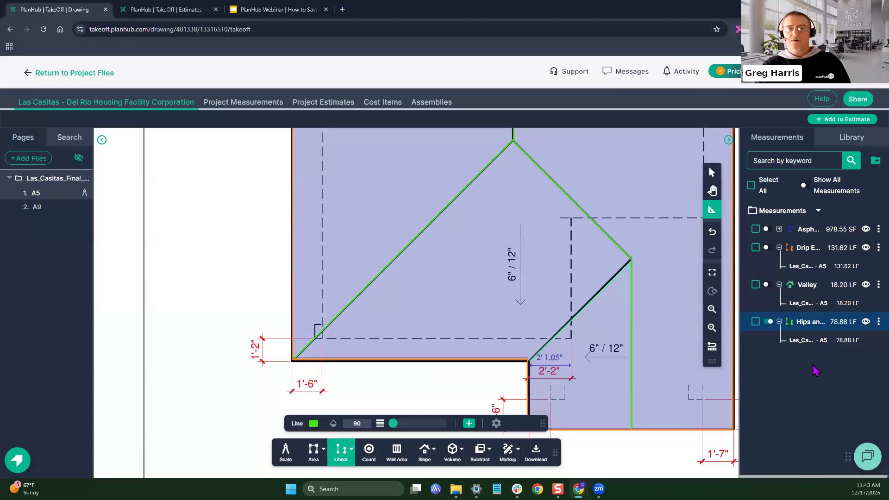
{"action": "left_click", "coordinate": [770, 323]}
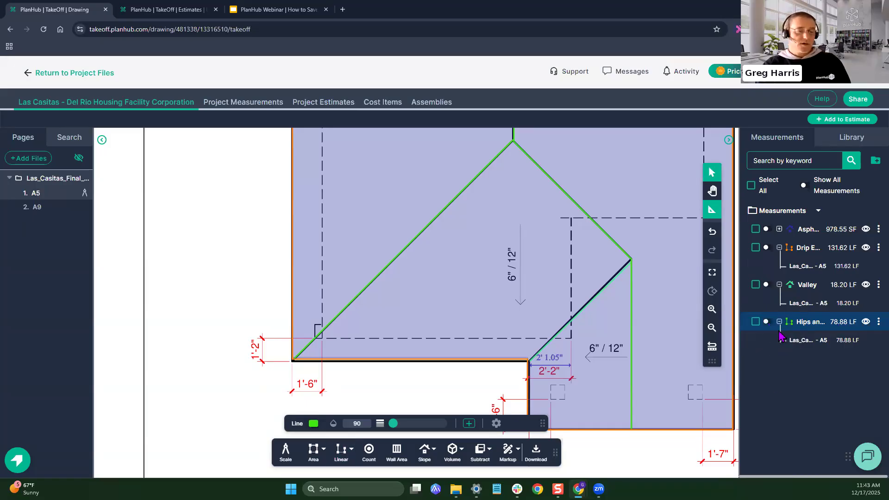
Step: Send the Asphalt Area measurement to an assembly, choosing the Shingle Roof assembly and Project Estimate 1
{"action": "scroll", "coordinate": [575, 334], "scroll_direction": "down", "scroll_amount": 4}
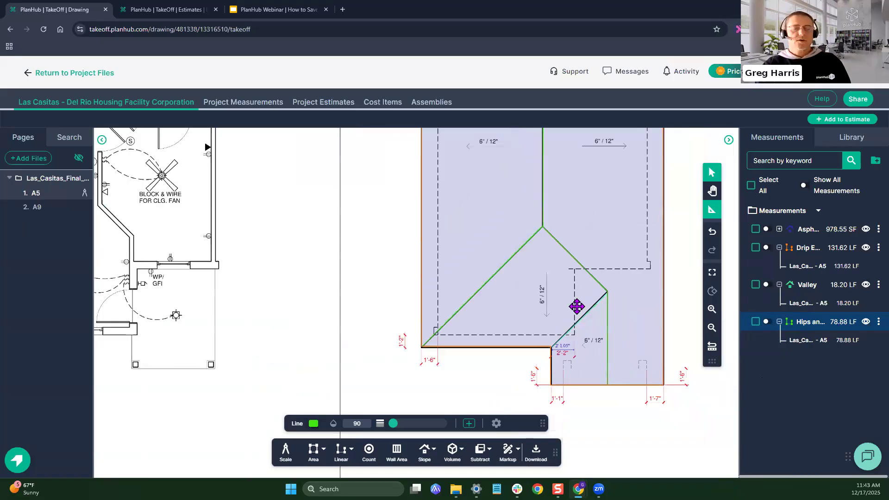
{"action": "mouse_move", "coordinate": [675, 219]}
{"action": "left_mouse_down"}
{"action": "mouse_move", "coordinate": [490, 301]}
{"action": "mouse_move", "coordinate": [523, 285]}
{"action": "left_mouse_up"}
{"action": "scroll", "coordinate": [490, 301], "scroll_direction": "down", "scroll_amount": 5}
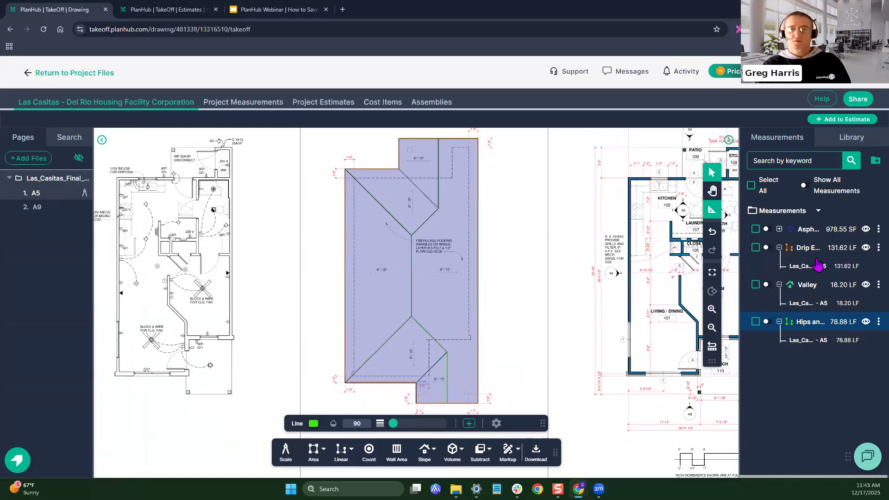
{"action": "left_click", "coordinate": [810, 234]}
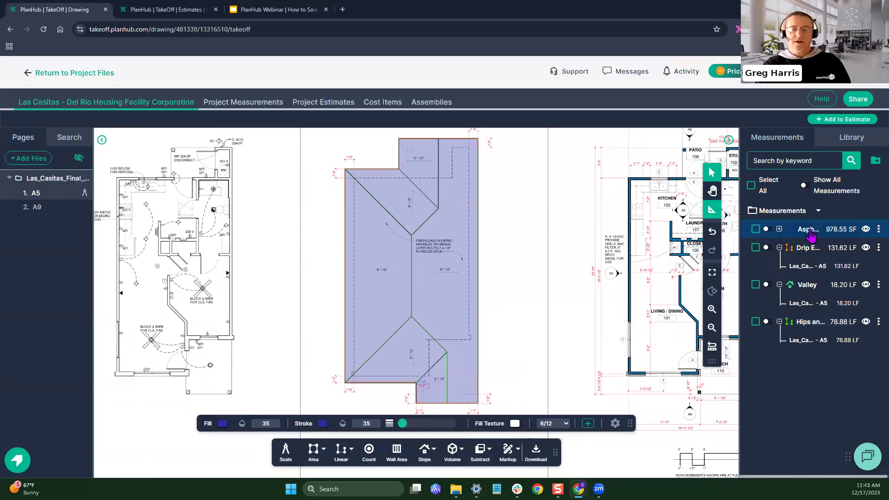
{"action": "right_click", "coordinate": [810, 234]}
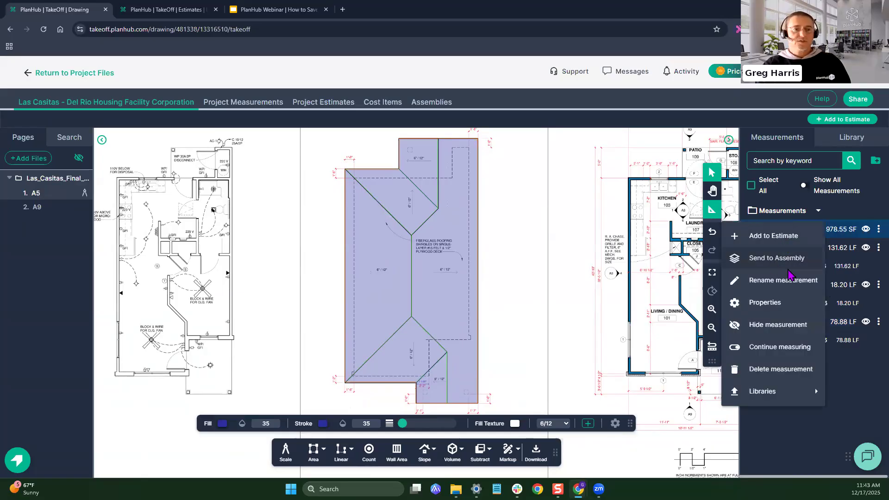
{"action": "left_click", "coordinate": [787, 267]}
{"action": "scroll", "coordinate": [451, 315], "scroll_direction": "down", "scroll_amount": 3}
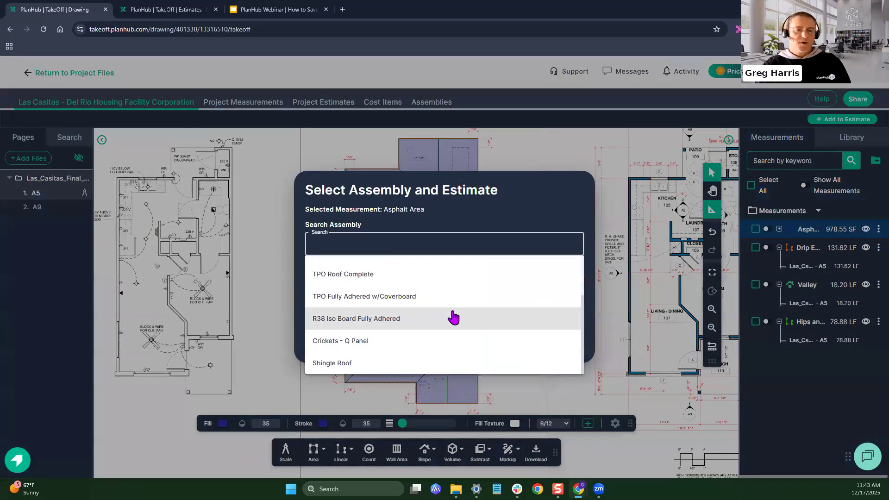
{"action": "left_click", "coordinate": [373, 371]}
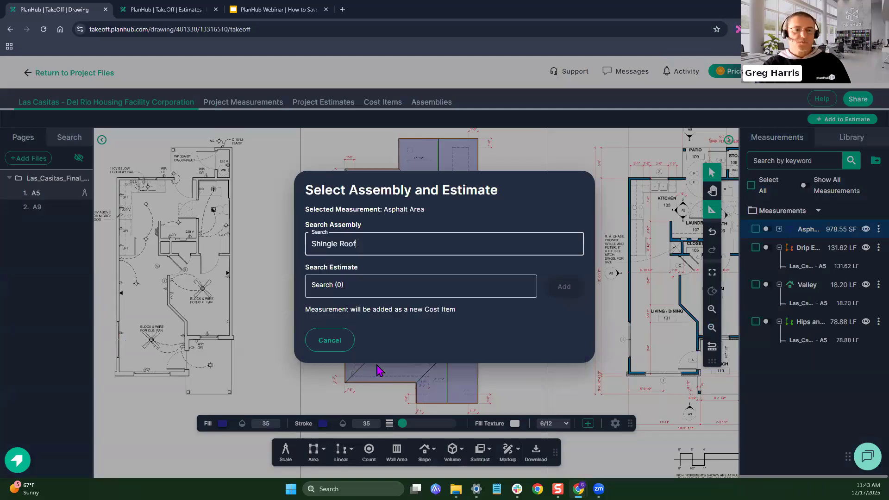
{"action": "left_click", "coordinate": [390, 286]}
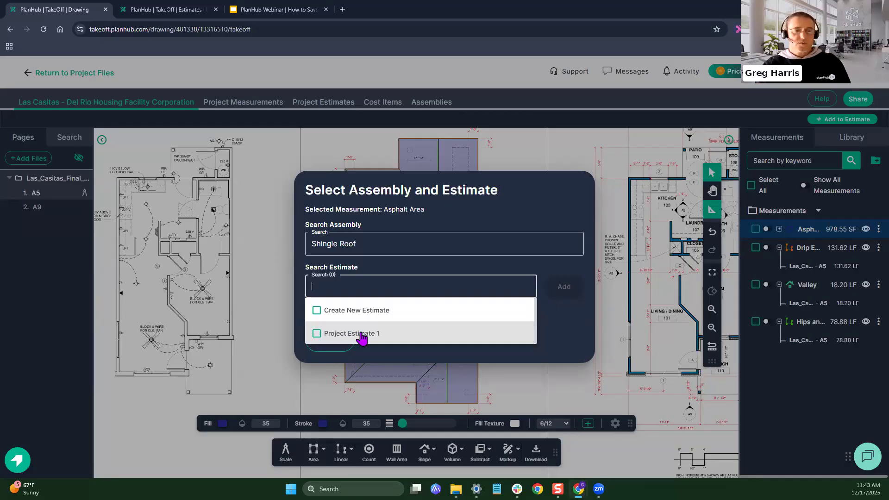
{"action": "left_click", "coordinate": [362, 338]}
{"action": "left_click", "coordinate": [571, 294]}
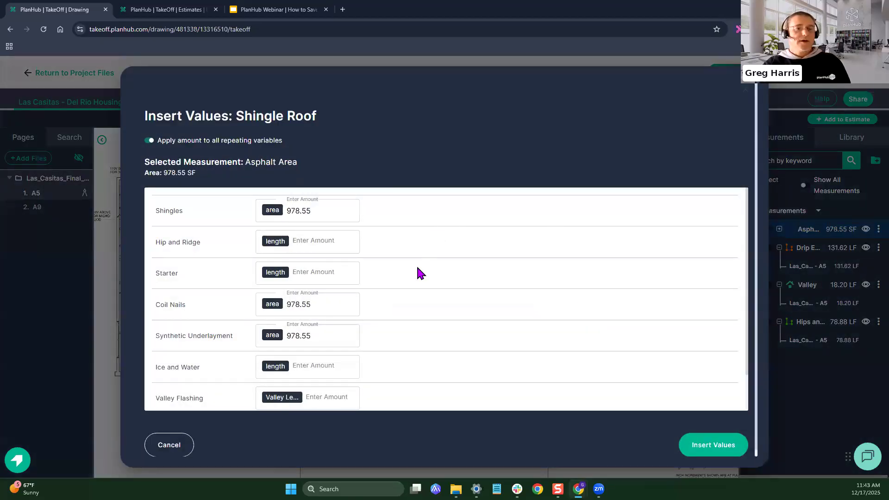
Step: Set the Shingle Roof assembly's repeating length values to 79 and the Valley Flashing length to 19, and insert the values
{"action": "scroll", "coordinate": [416, 265], "scroll_direction": "down", "scroll_amount": 1}
{"action": "scroll", "coordinate": [412, 252], "scroll_direction": "up", "scroll_amount": 1}
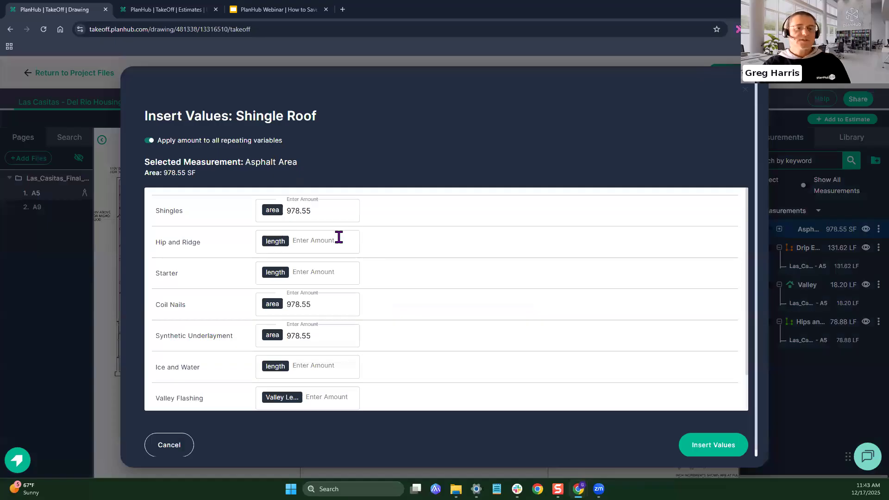
{"action": "left_click", "coordinate": [334, 242]}
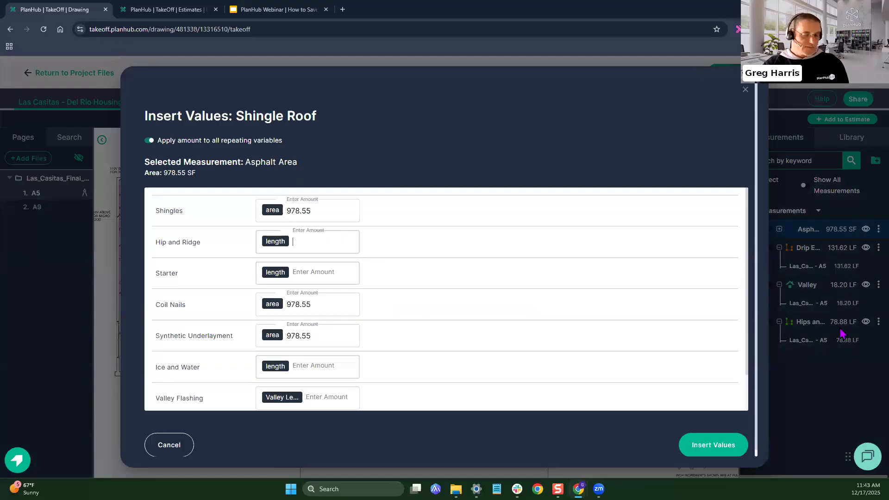
{"action": "type", "text": "79"}
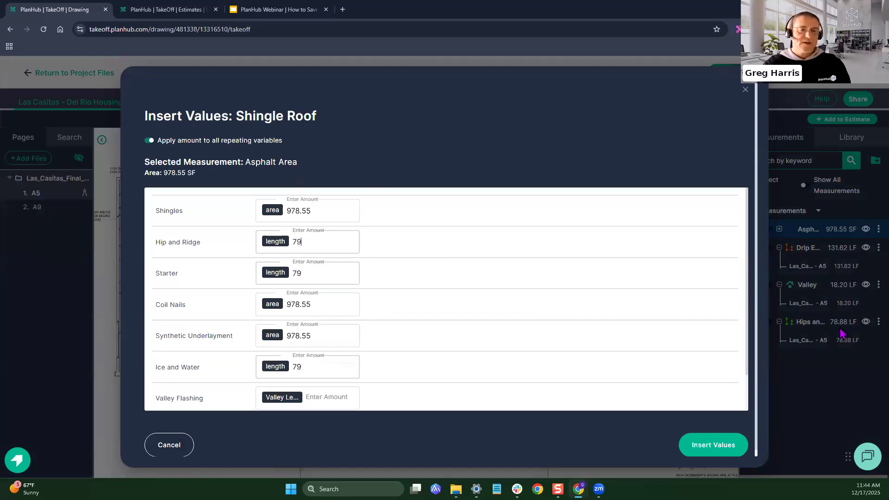
{"action": "scroll", "coordinate": [471, 318], "scroll_direction": "down", "scroll_amount": 1}
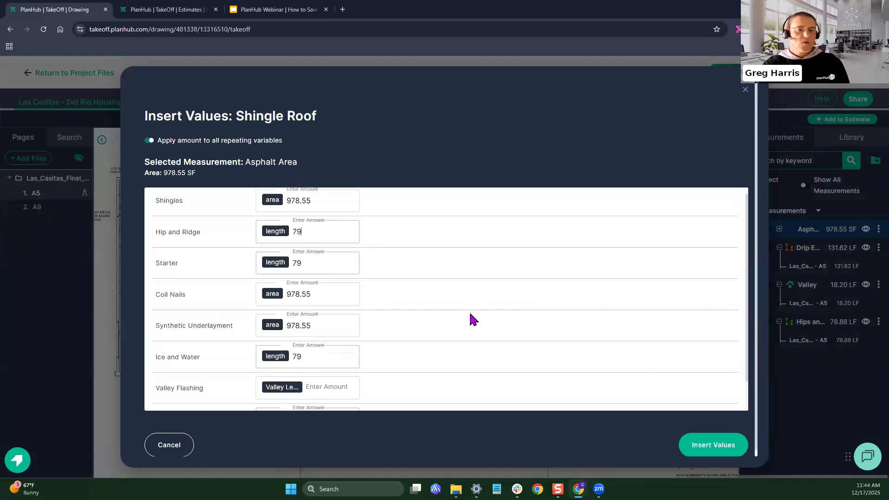
{"action": "scroll", "coordinate": [467, 319], "scroll_direction": "down", "scroll_amount": 1}
{"action": "left_click", "coordinate": [345, 350]}
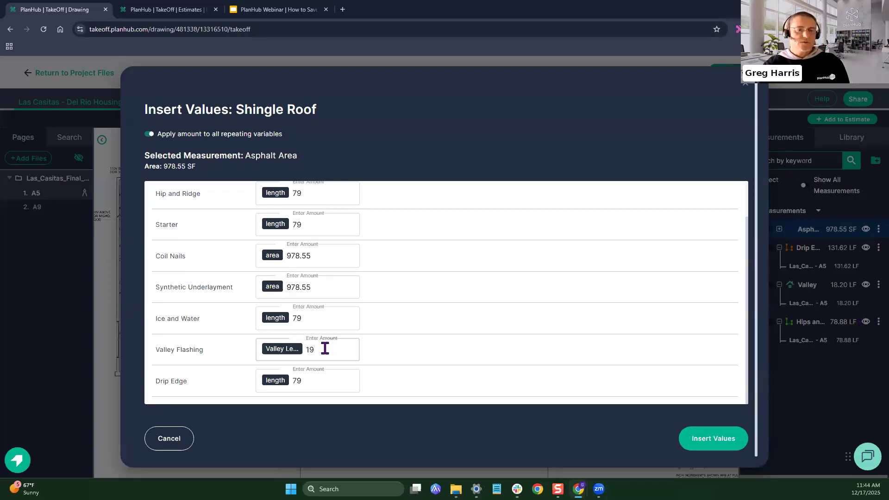
{"action": "left_click", "coordinate": [709, 442]}
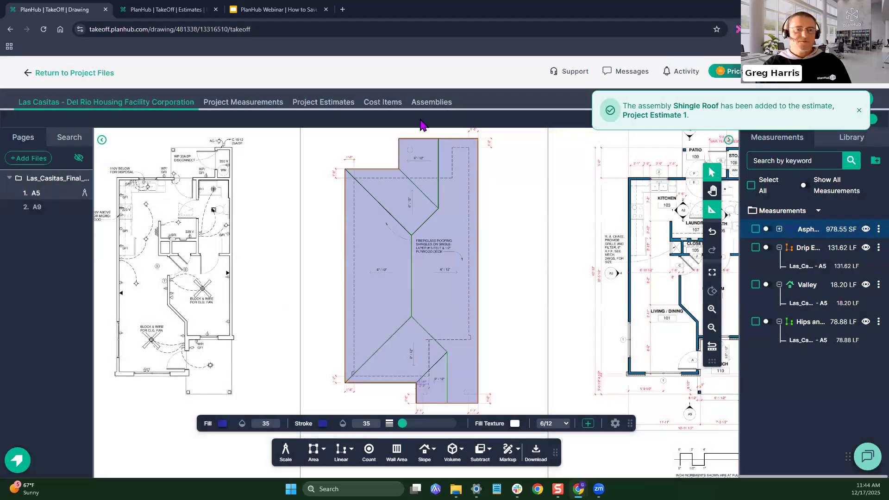
Step: Open the project estimates and rename Project Estimate 1 as Shingle Roof
{"action": "left_click", "coordinate": [328, 110]}
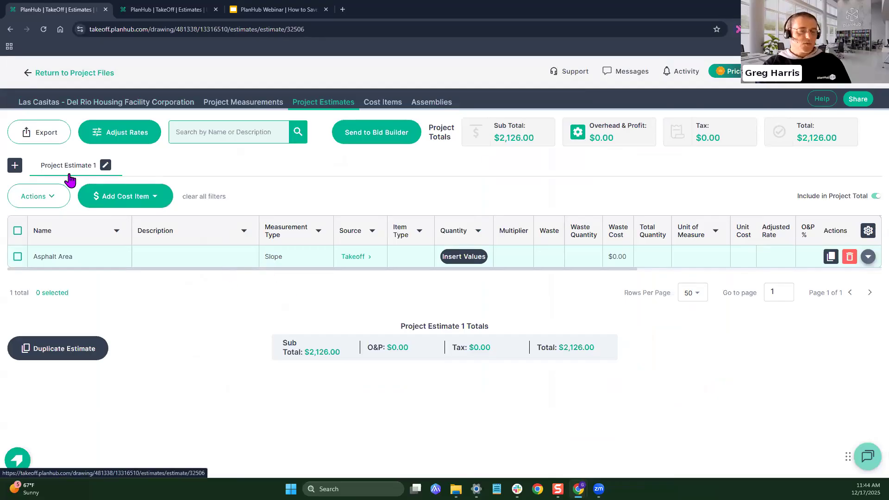
{"action": "left_click", "coordinate": [106, 165]}
{"action": "left_click_drag", "start_coordinate": [121, 166], "coordinate": [40, 170]}
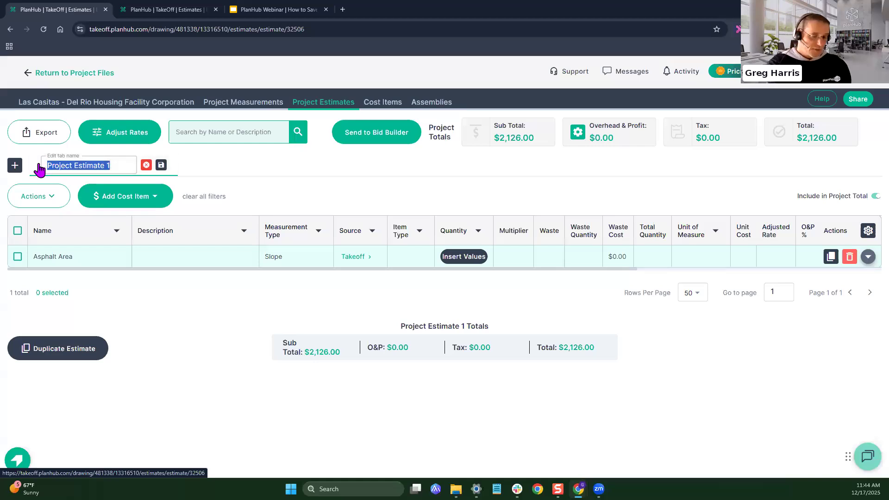
{"action": "type", "text": "Shingle Roof"}
{"action": "key", "text": "Return"}
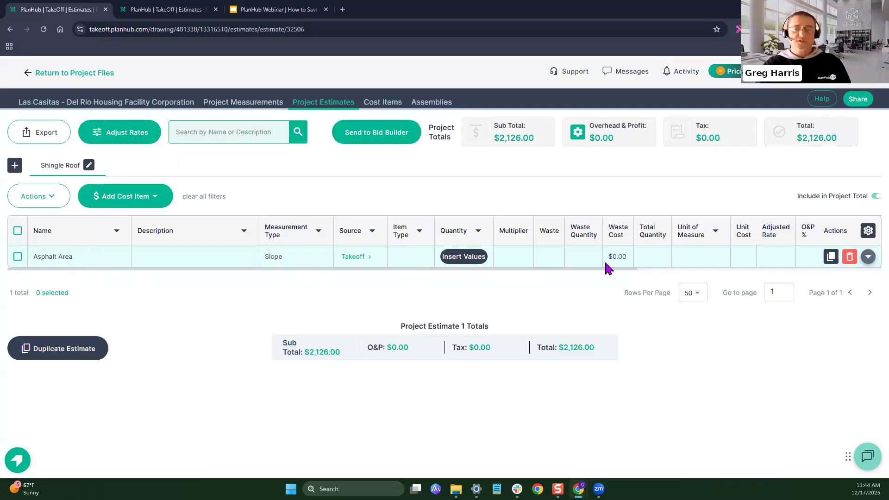
Step: Expand the Asphalt Area assembly in the estimate and examine its items' quantities, units of measure, unit costs and subtotals
{"action": "left_click", "coordinate": [868, 257]}
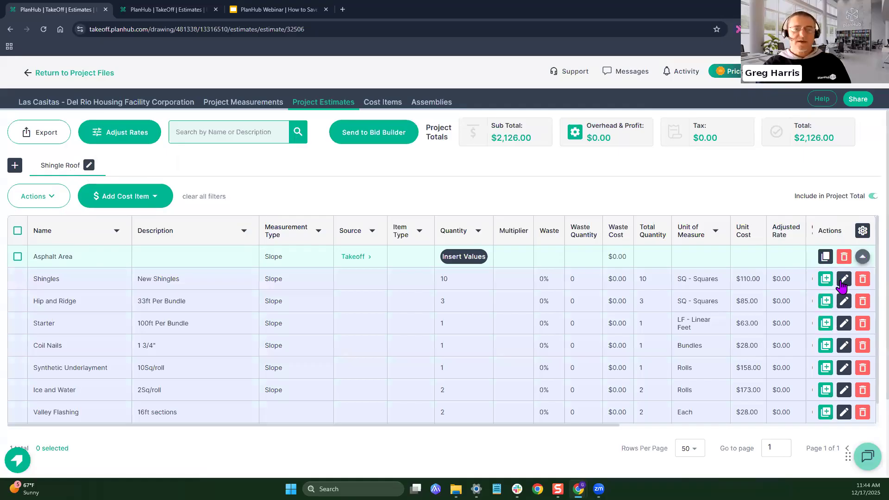
{"action": "scroll", "coordinate": [406, 301], "scroll_direction": "down", "scroll_amount": 1}
{"action": "scroll", "coordinate": [406, 301], "scroll_direction": "up", "scroll_amount": 1}
{"action": "left_click_drag", "start_coordinate": [559, 424], "coordinate": [829, 417]}
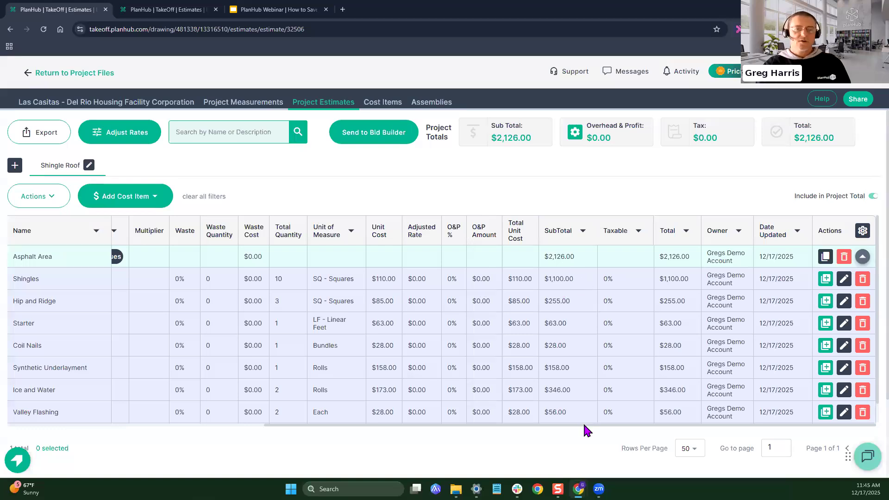
{"action": "left_click_drag", "start_coordinate": [581, 424], "coordinate": [321, 426]}
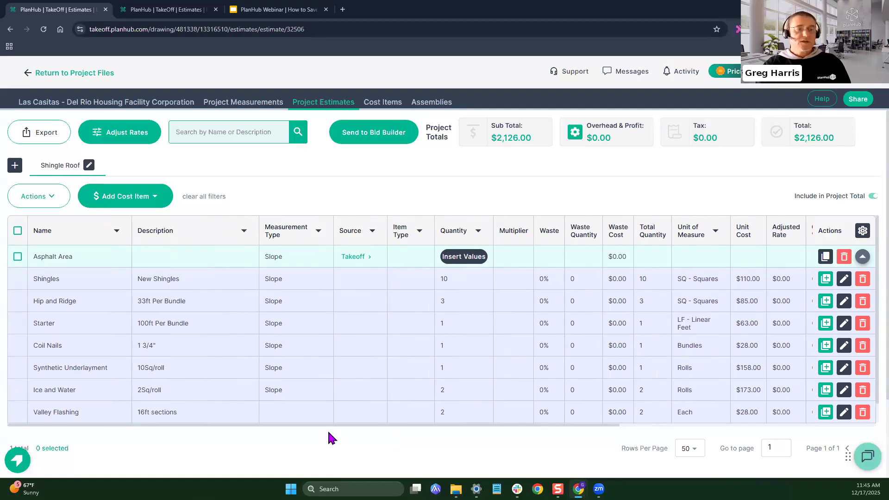
{"action": "left_click_drag", "start_coordinate": [326, 425], "coordinate": [591, 424]}
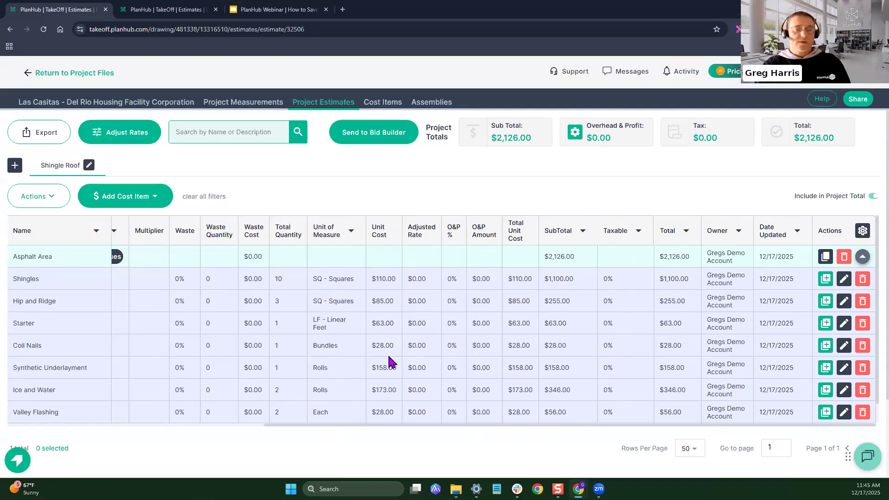
{"action": "left_click_drag", "start_coordinate": [507, 425], "coordinate": [373, 424]}
{"action": "scroll", "coordinate": [295, 388], "scroll_direction": "down", "scroll_amount": 1}
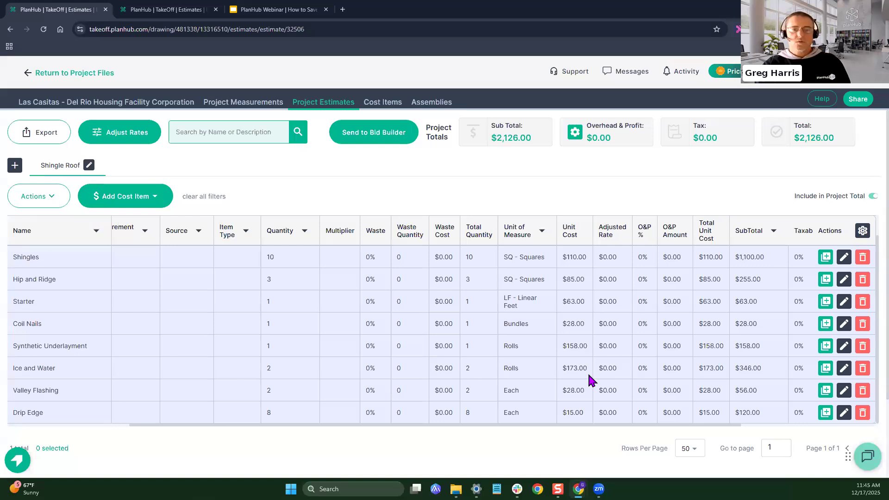
{"action": "left_click_drag", "start_coordinate": [575, 424], "coordinate": [485, 424]}
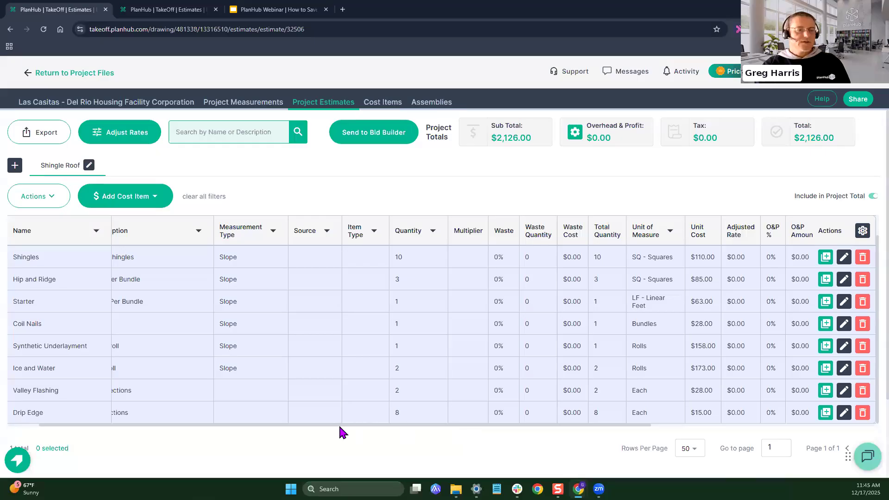
{"action": "left_click_drag", "start_coordinate": [315, 423], "coordinate": [263, 424]}
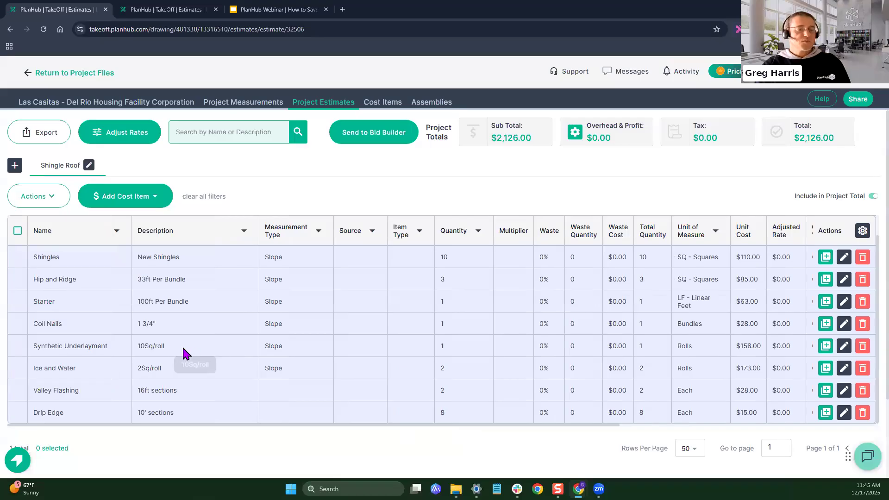
Step: Review the assembly items' descriptions, quantities and line totals down to Drip Edge, and collapse the Asphalt Area assembly
{"action": "scroll", "coordinate": [197, 348], "scroll_direction": "down", "scroll_amount": 1}
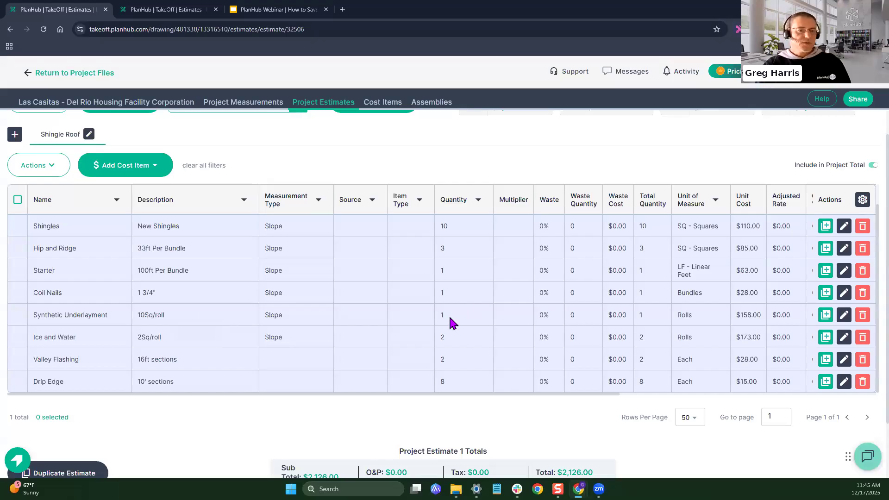
{"action": "scroll", "coordinate": [452, 319], "scroll_direction": "down", "scroll_amount": 1}
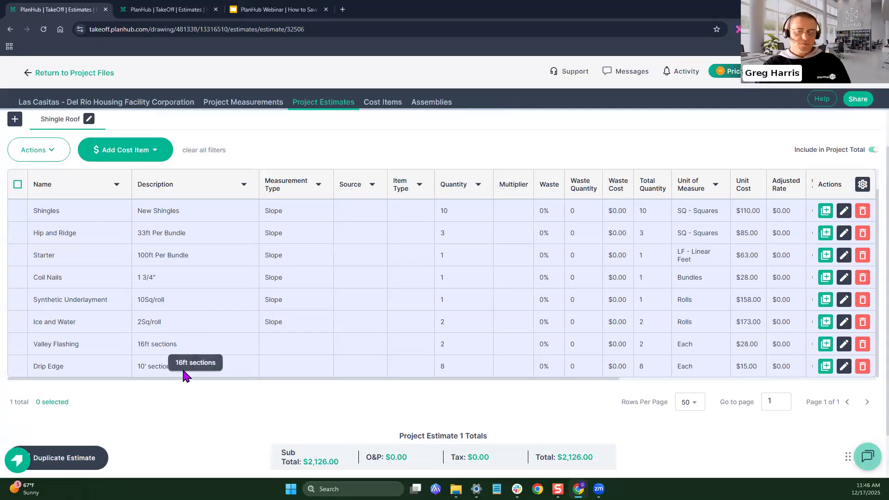
{"action": "left_click_drag", "start_coordinate": [240, 379], "coordinate": [521, 380]}
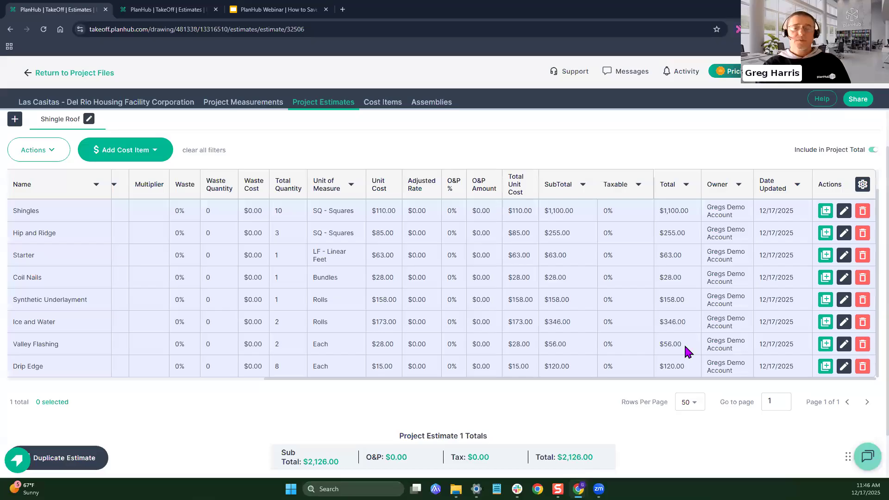
{"action": "left_click", "coordinate": [678, 211]}
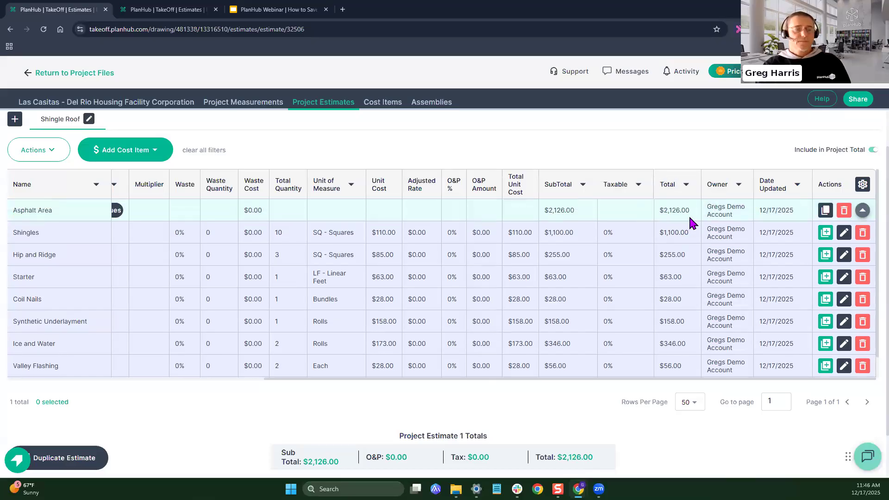
{"action": "left_click", "coordinate": [862, 211]}
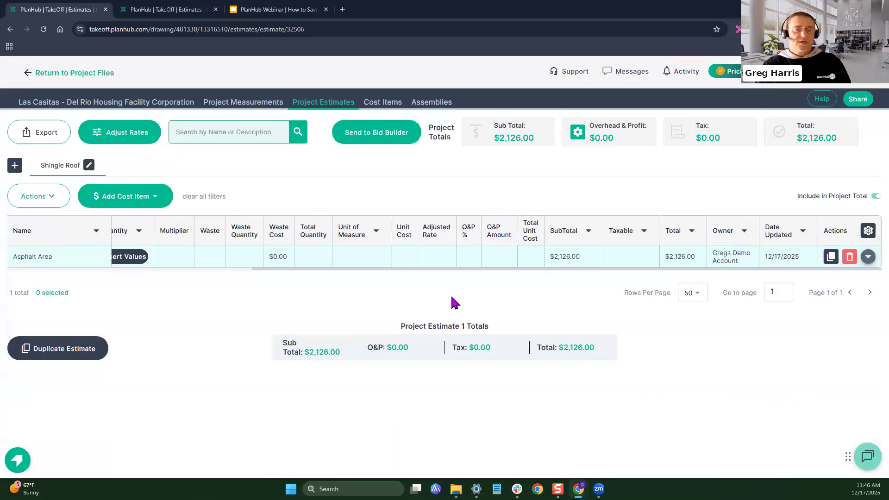
{"action": "left_click_drag", "start_coordinate": [458, 269], "coordinate": [187, 282]}
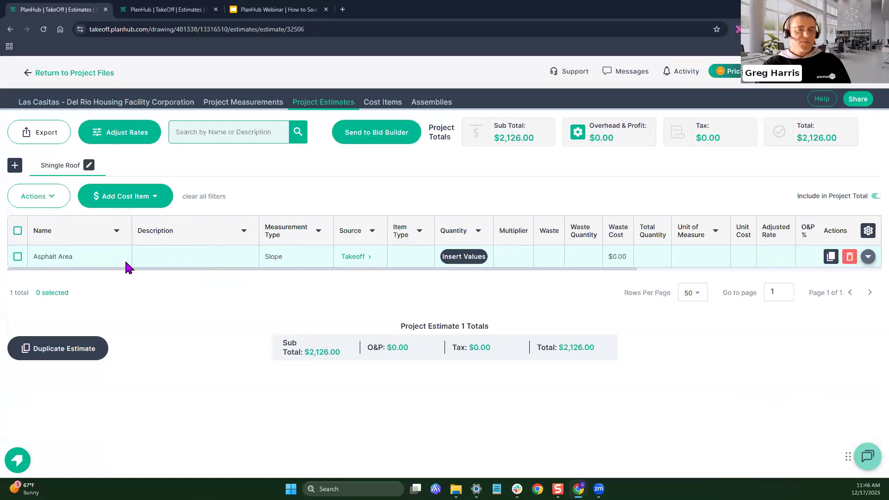
Step: Switch to the New Convenience Store, San Marcos takeoff and export its project measurements to a spreadsheet
{"action": "key", "text": "ctrl"}
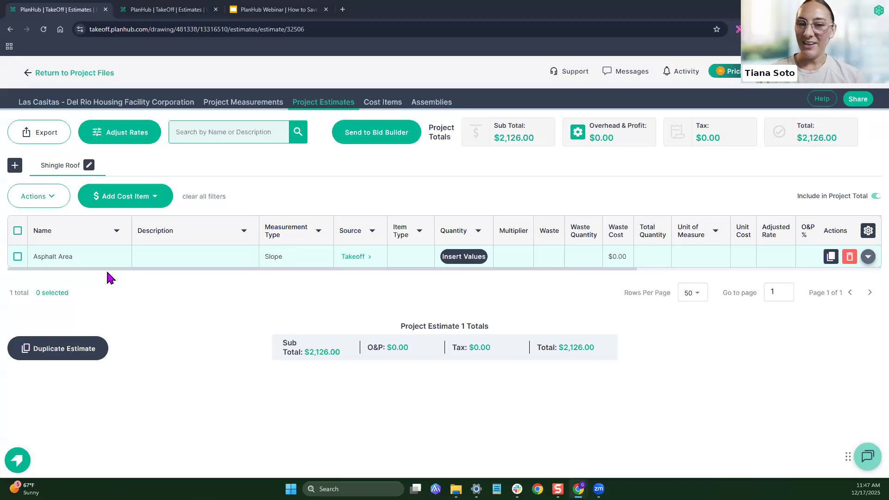
{"action": "left_click", "coordinate": [158, 104]}
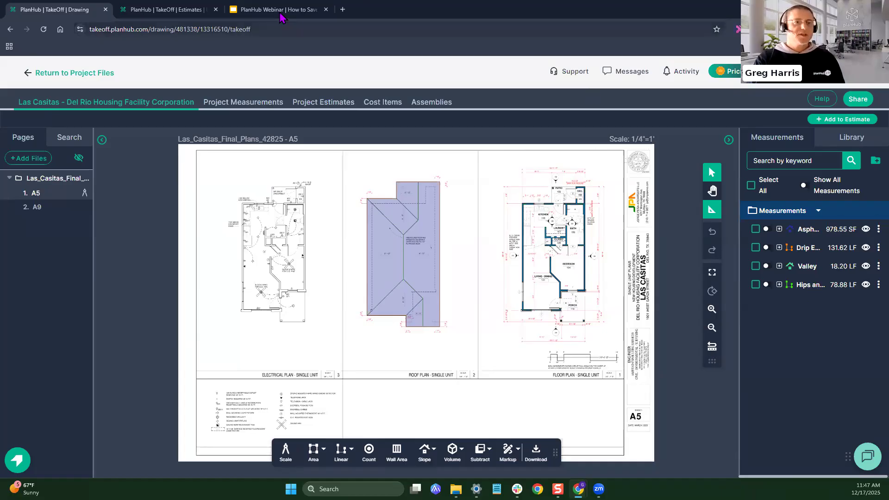
{"action": "left_click", "coordinate": [192, 10]}
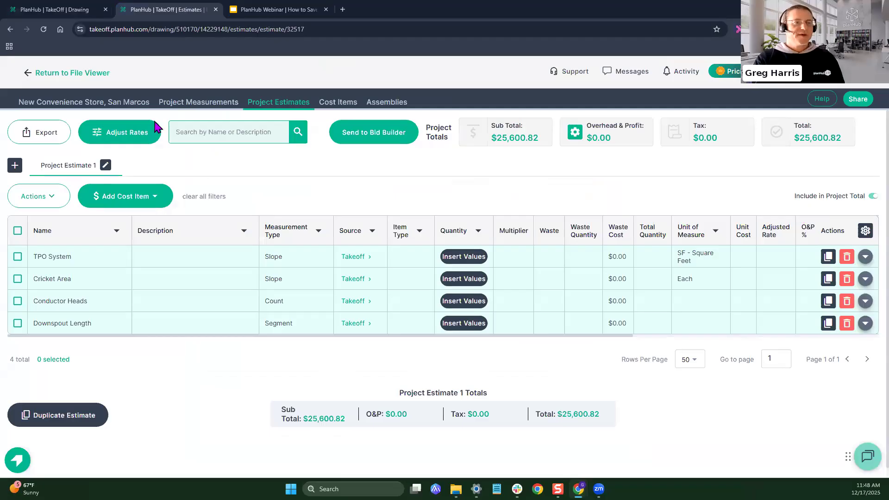
{"action": "left_click", "coordinate": [139, 102]}
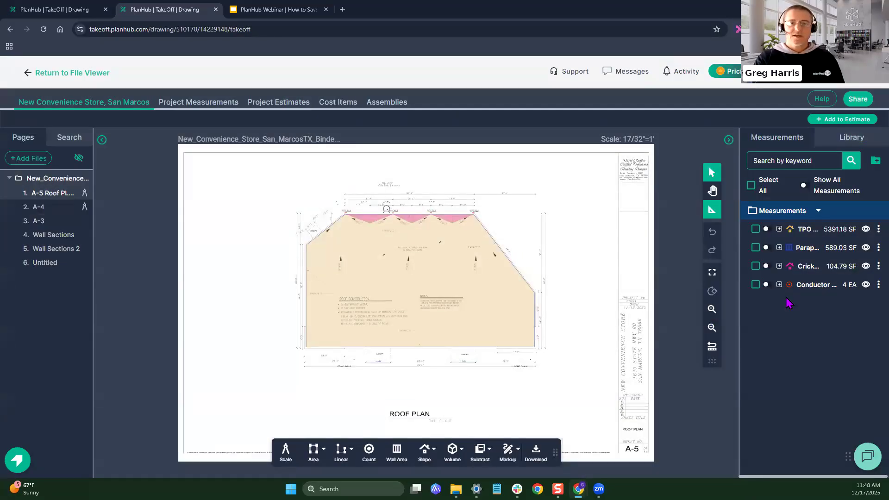
{"action": "left_click", "coordinate": [206, 110]}
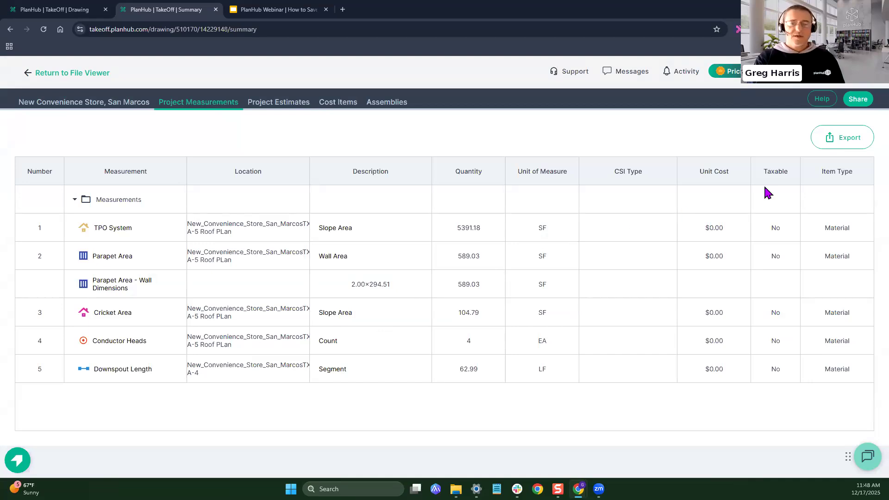
{"action": "left_click", "coordinate": [845, 149]}
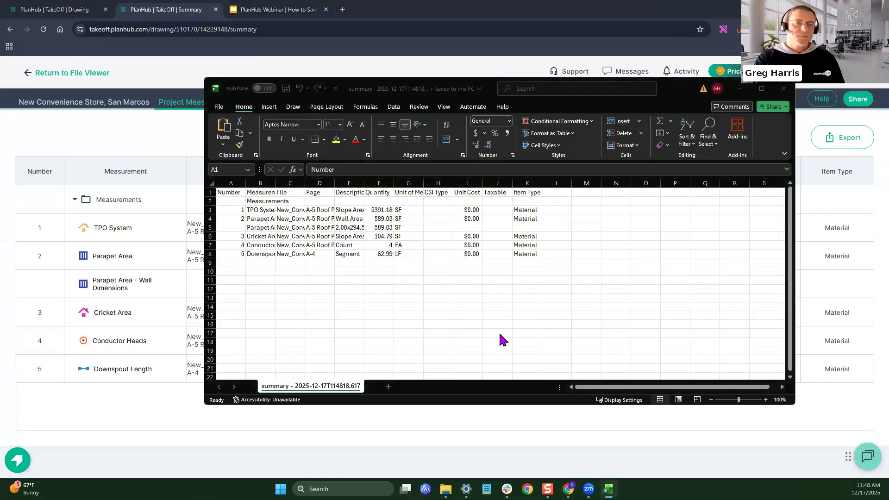
Step: Fit the width of the Number column to its contents in the exported Excel summary
{"action": "left_click", "coordinate": [230, 188]}
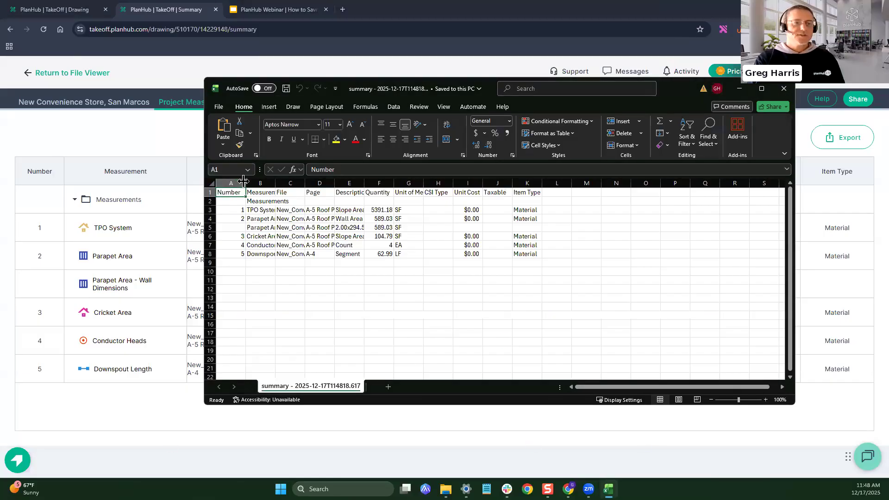
{"action": "double_click", "coordinate": [246, 184]}
{"action": "left_click", "coordinate": [235, 262]}
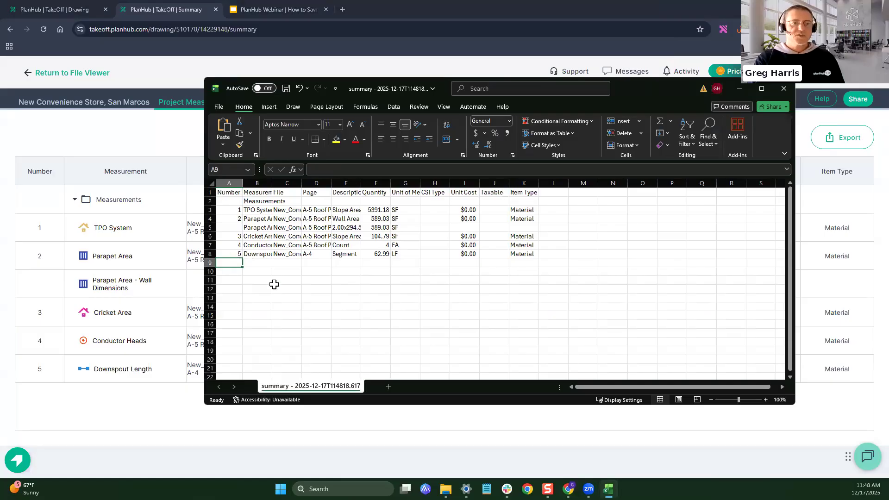
Step: Highlight the Measurement column and the Quantity and Unit of Measure columns of the exported summary to examine them
{"action": "left_click", "coordinate": [258, 183]}
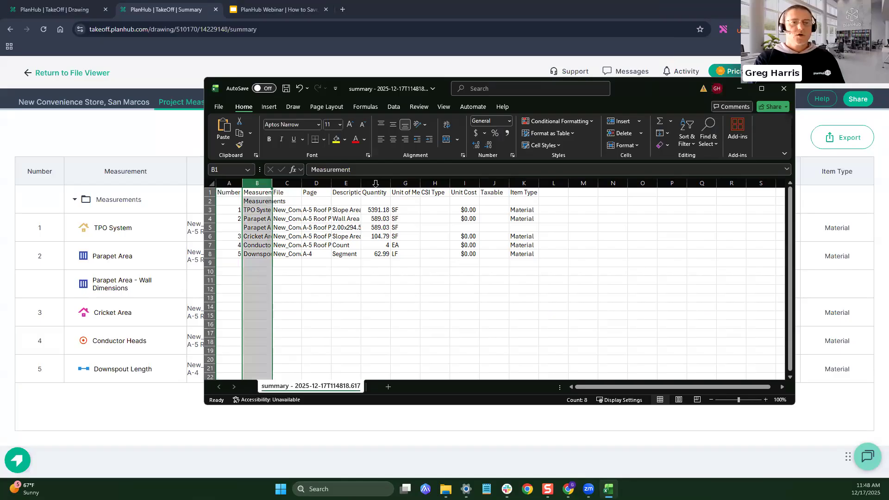
{"action": "left_click_drag", "start_coordinate": [376, 183], "coordinate": [394, 185]}
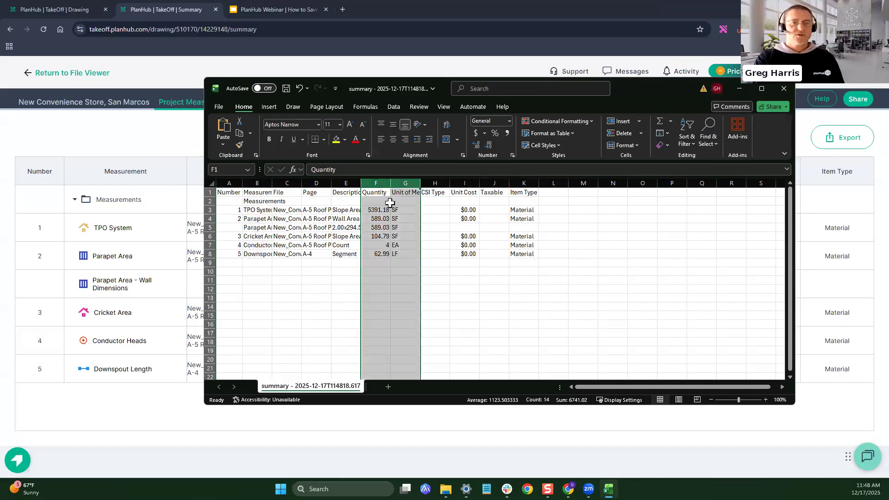
{"action": "left_click", "coordinate": [279, 271]}
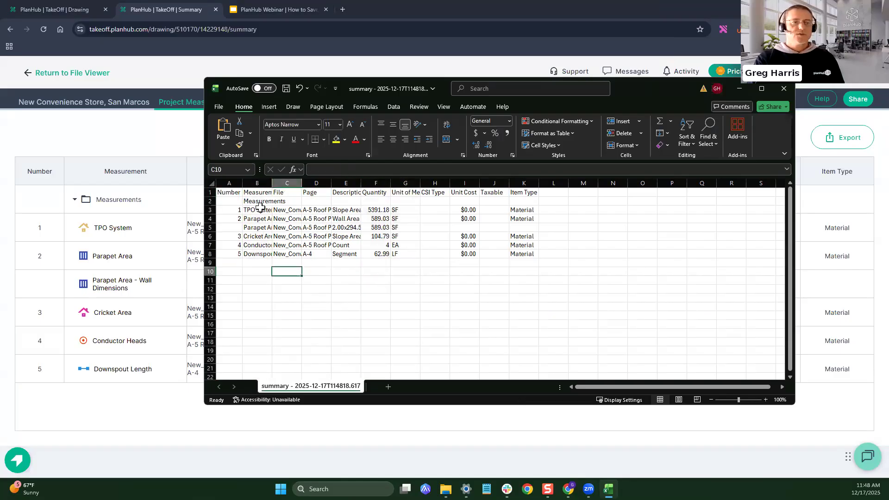
Step: Fit all column widths of the exported summary sheet to their contents
{"action": "left_click", "coordinate": [211, 184]}
{"action": "double_click", "coordinate": [243, 183]}
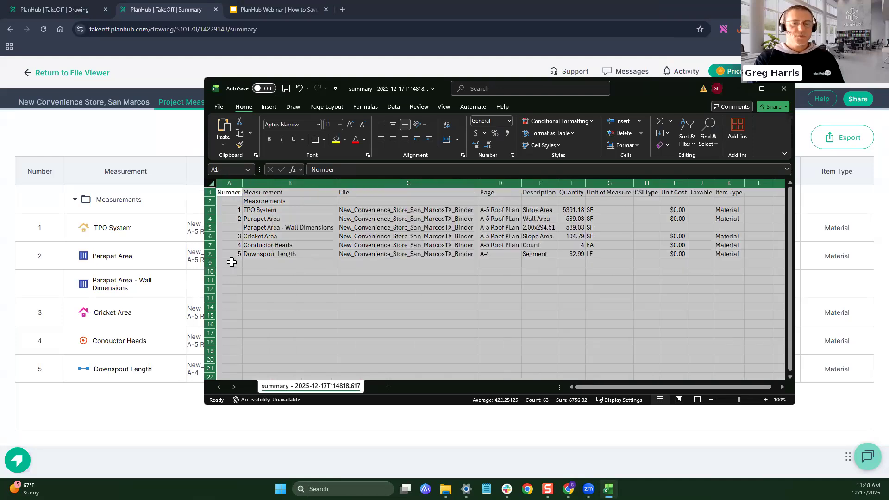
{"action": "left_click", "coordinate": [230, 262]}
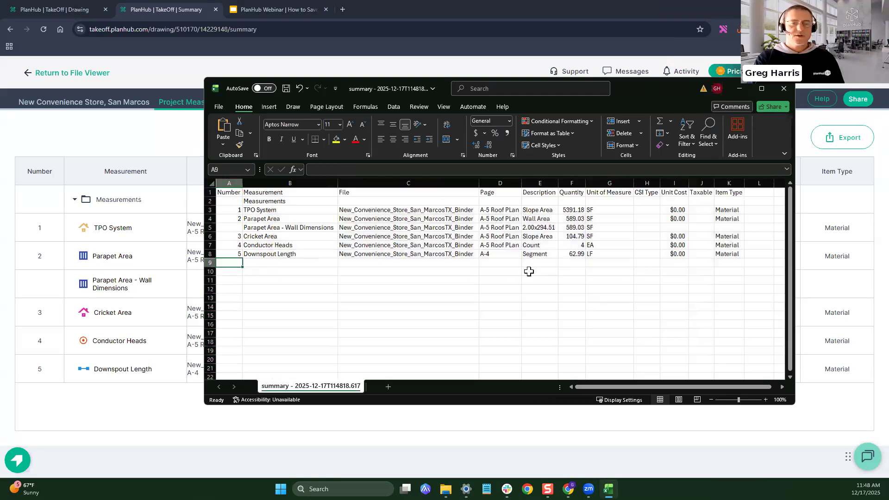
Step: Close the exported summary, then download and open the XLS upload template from the Assemblies library
{"action": "left_click", "coordinate": [783, 88]}
{"action": "left_click", "coordinate": [524, 314]}
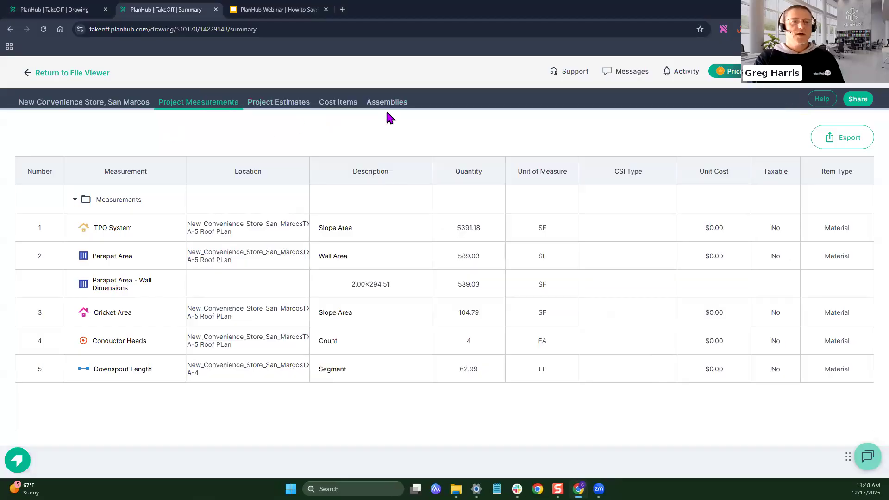
{"action": "left_click", "coordinate": [387, 105]}
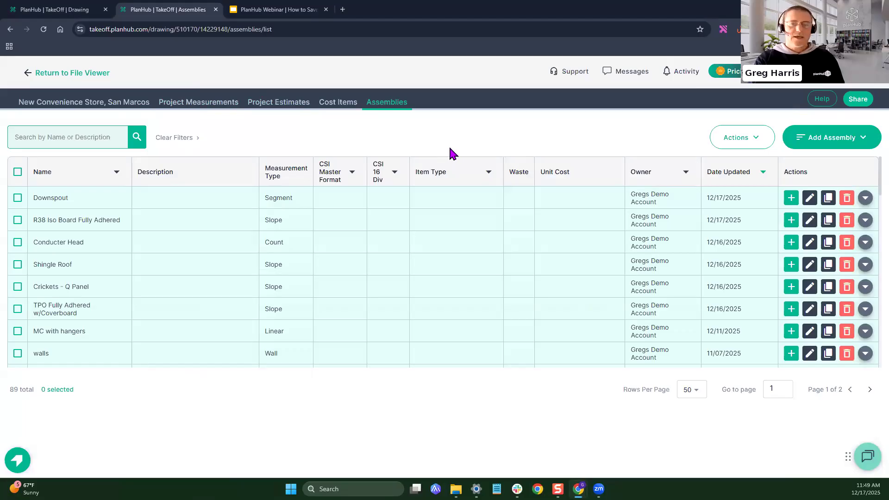
{"action": "left_click", "coordinate": [820, 146]}
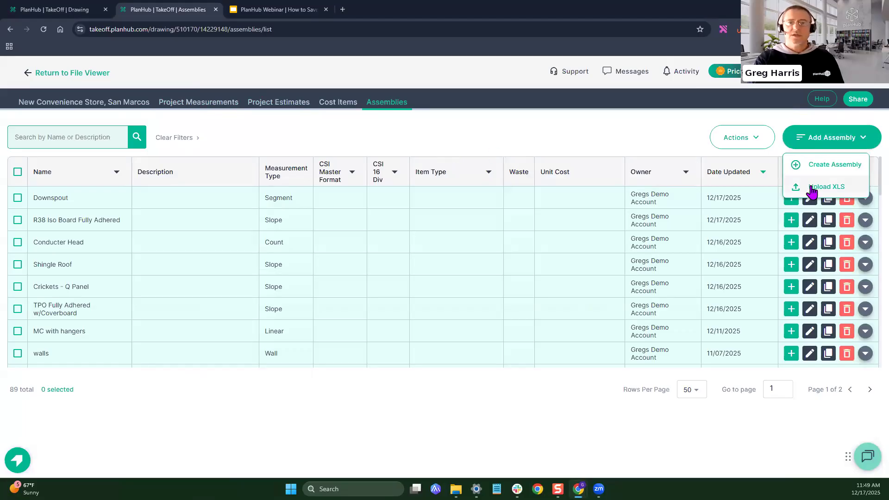
{"action": "left_click", "coordinate": [813, 187]}
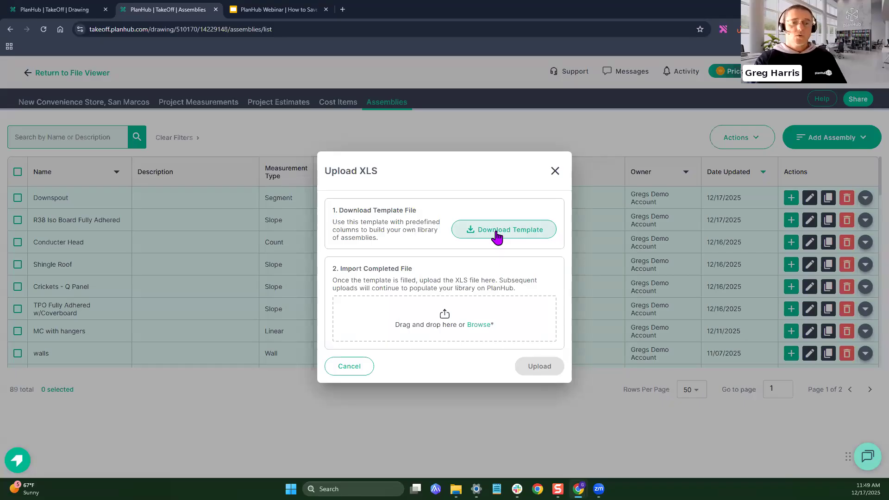
{"action": "left_click", "coordinate": [496, 234]}
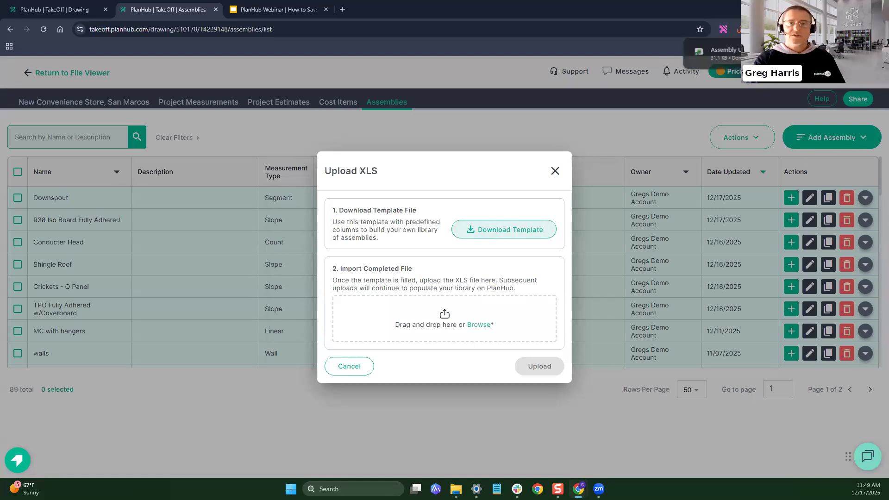
{"action": "left_click", "coordinate": [752, 53]}
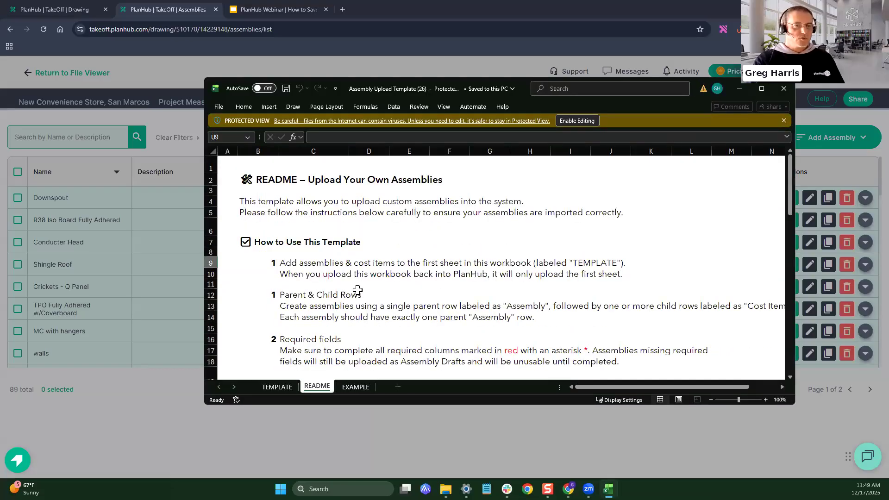
Step: Read through the instructions on the README sheet of the assembly upload template
{"action": "scroll", "coordinate": [324, 343], "scroll_direction": "down", "scroll_amount": 1}
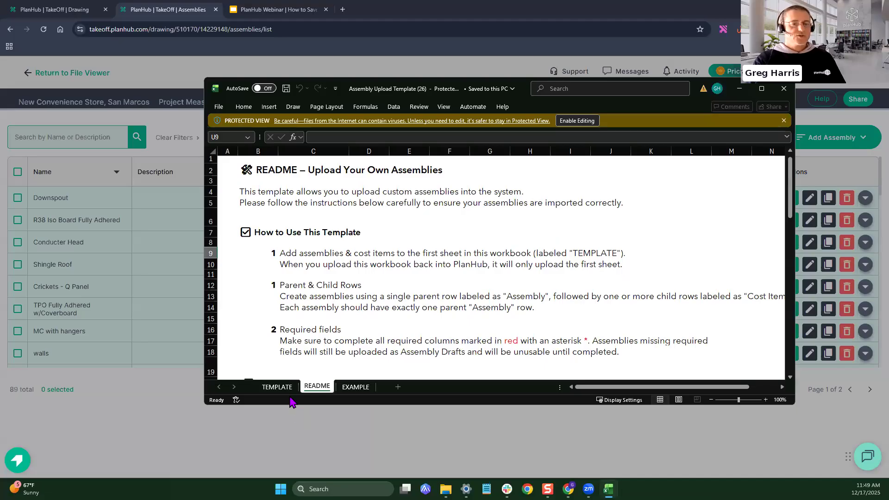
{"action": "scroll", "coordinate": [346, 346], "scroll_direction": "down", "scroll_amount": 1}
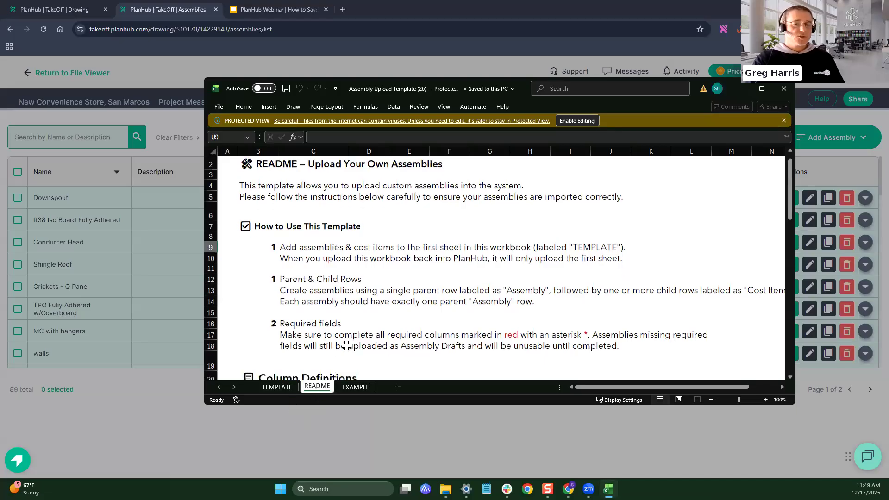
{"action": "scroll", "coordinate": [351, 352], "scroll_direction": "down", "scroll_amount": 2}
{"action": "scroll", "coordinate": [359, 370], "scroll_direction": "down", "scroll_amount": 3}
{"action": "scroll", "coordinate": [361, 375], "scroll_direction": "up", "scroll_amount": 3}
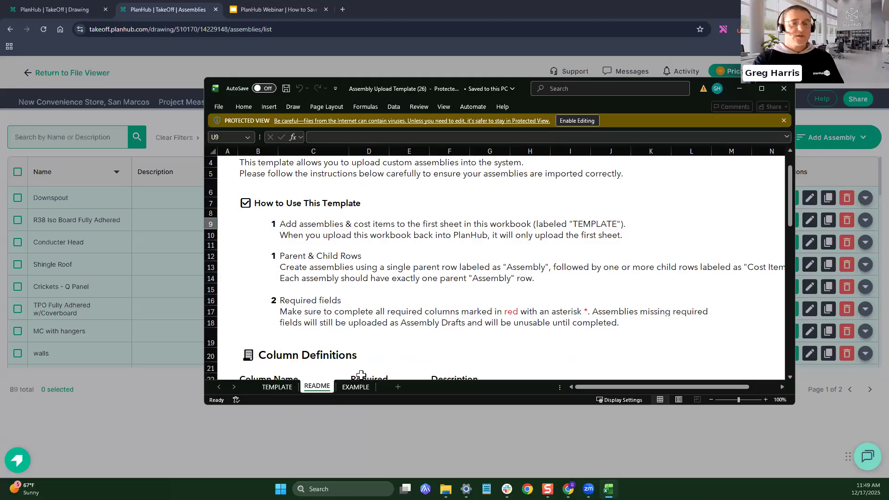
Step: Examine the template's EXAMPLE and TEMPLATE sheets, and close the workbook and the Upload XLS dialog
{"action": "left_click", "coordinate": [356, 386]}
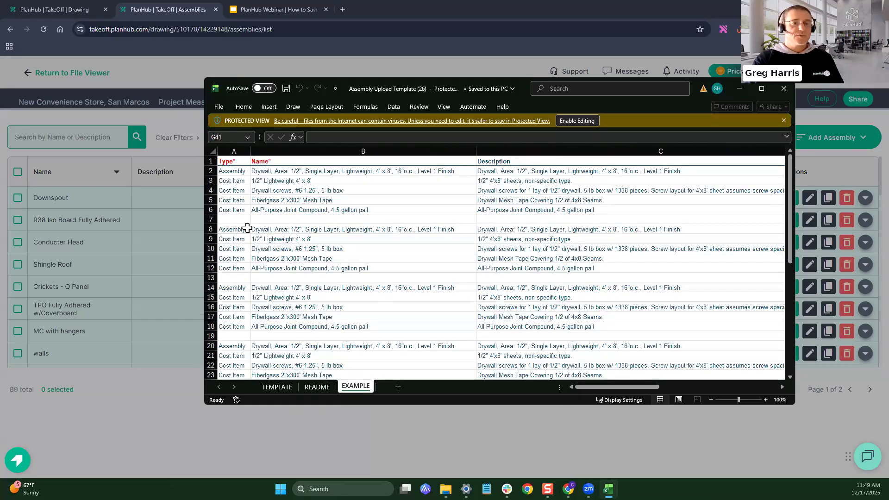
{"action": "scroll", "coordinate": [277, 289], "scroll_direction": "down", "scroll_amount": 2}
{"action": "scroll", "coordinate": [277, 289], "scroll_direction": "up", "scroll_amount": 2}
{"action": "left_click", "coordinate": [288, 388]}
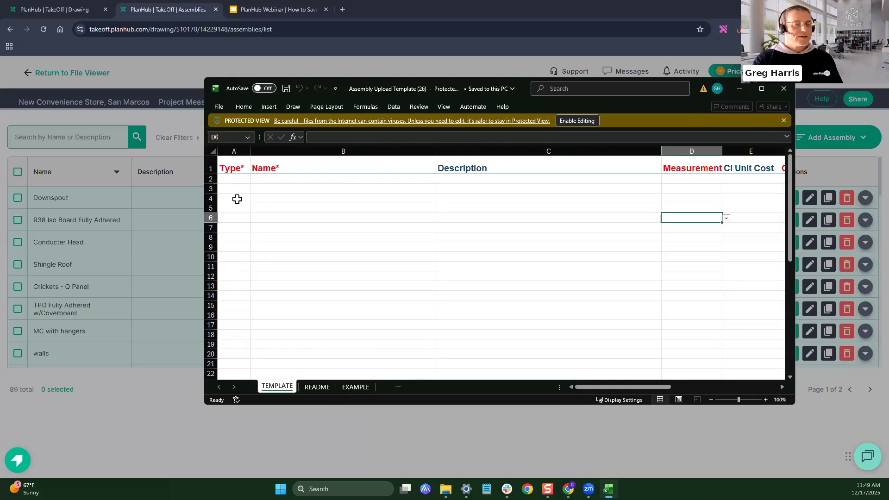
{"action": "left_click", "coordinate": [783, 89]}
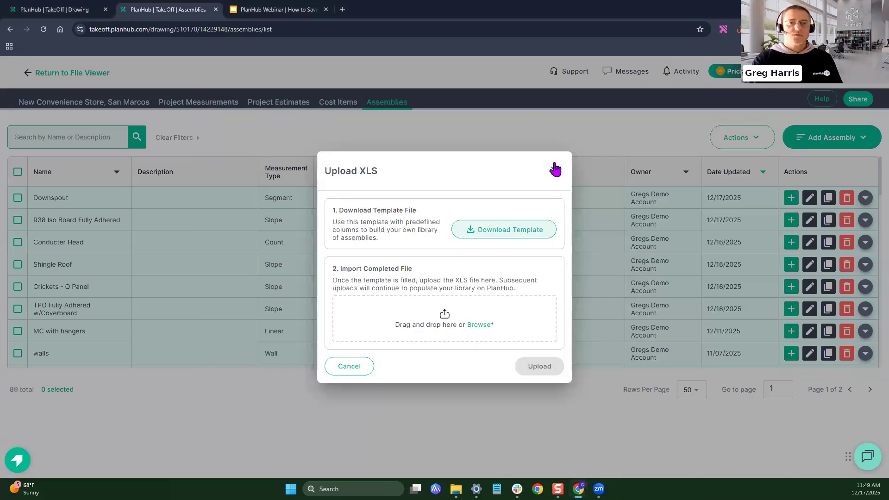
{"action": "left_click", "coordinate": [555, 172]}
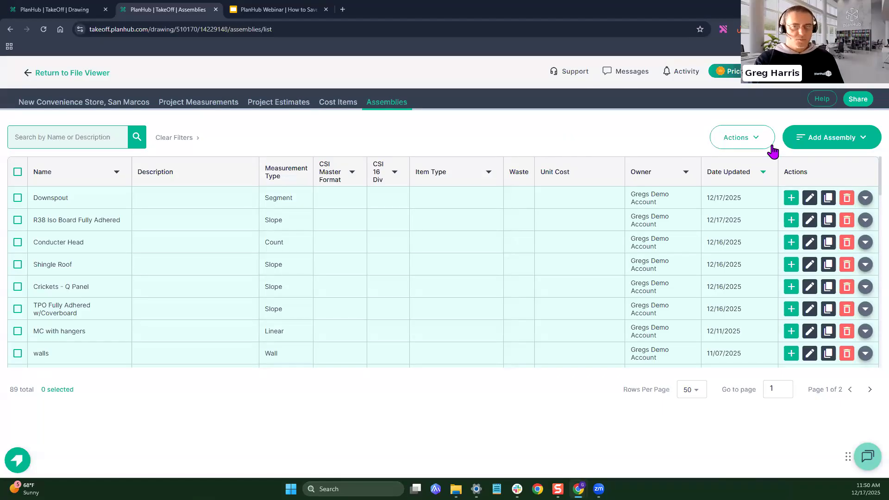
Step: Upload the TPO Fully Adhered w Coverboard spreadsheet from the Assembly Items folder to the assembly library
{"action": "left_click", "coordinate": [816, 151]}
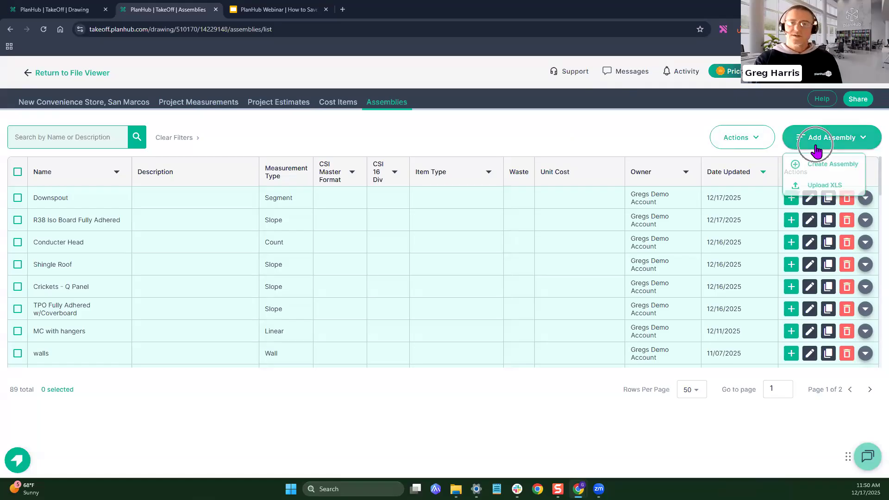
{"action": "left_click", "coordinate": [817, 190]}
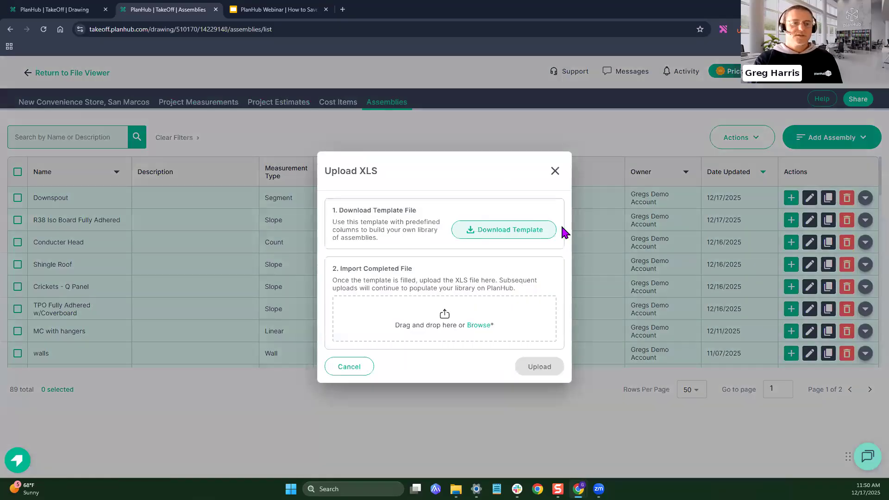
{"action": "left_click", "coordinate": [482, 326]}
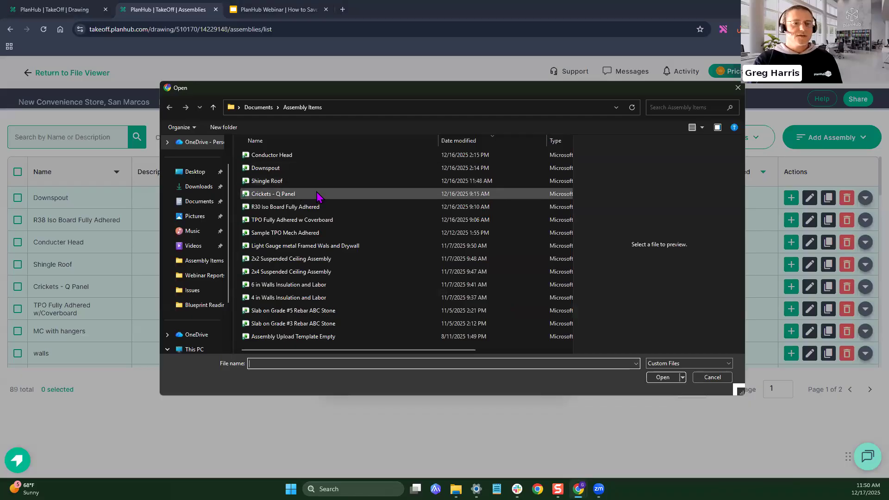
{"action": "left_click", "coordinate": [313, 223]}
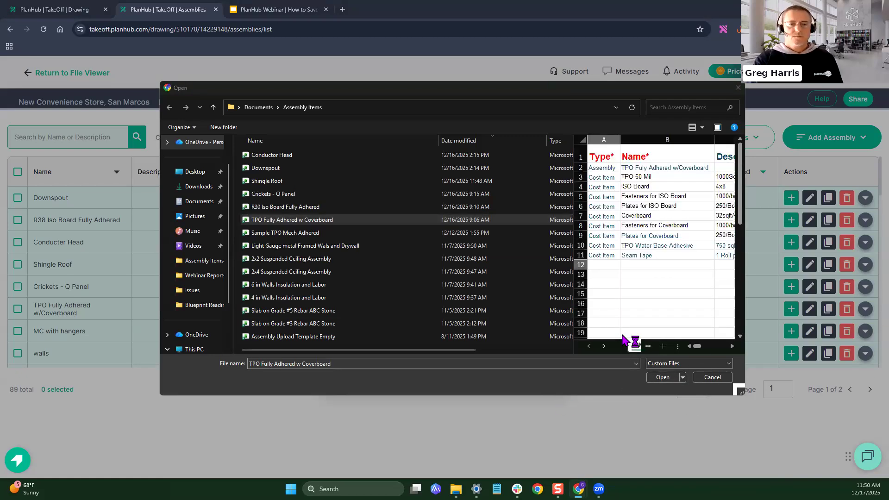
{"action": "left_click", "coordinate": [662, 376]}
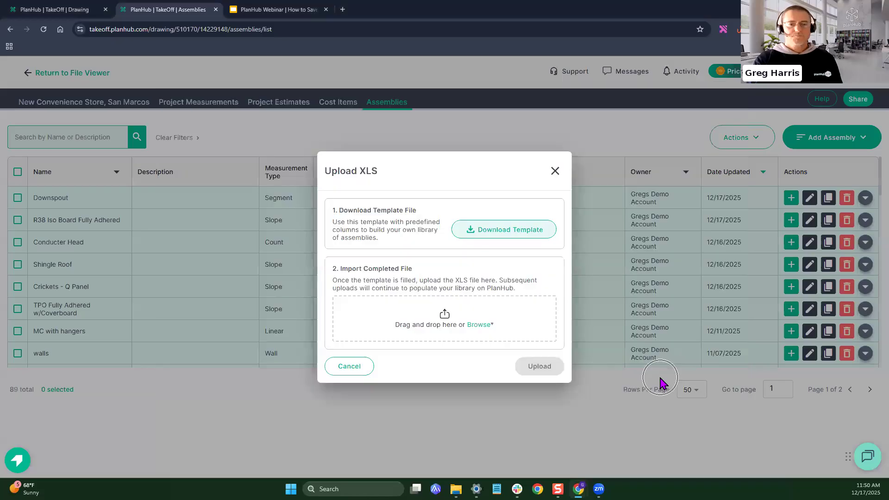
{"action": "left_click", "coordinate": [540, 365]}
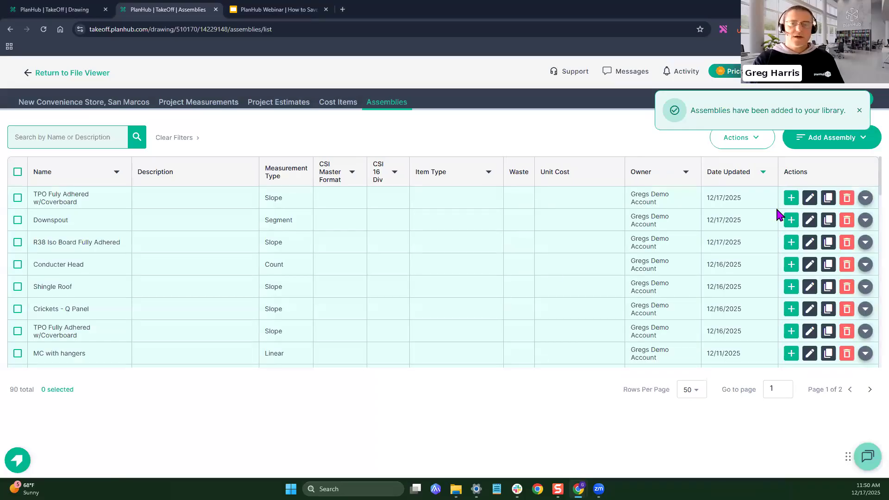
Step: Expand the newly uploaded TPO assembly and look through its cost items
{"action": "left_click", "coordinate": [865, 198]}
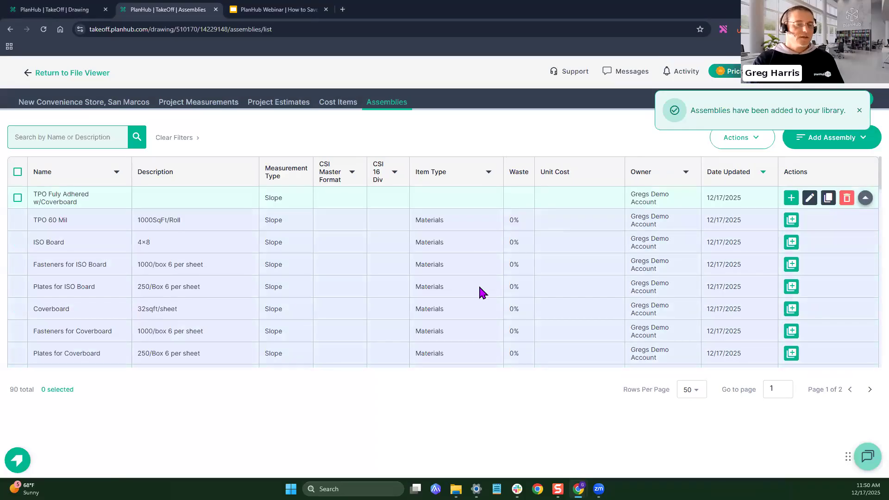
{"action": "scroll", "coordinate": [479, 287], "scroll_direction": "down", "scroll_amount": 3}
{"action": "scroll", "coordinate": [480, 287], "scroll_direction": "up", "scroll_amount": 3}
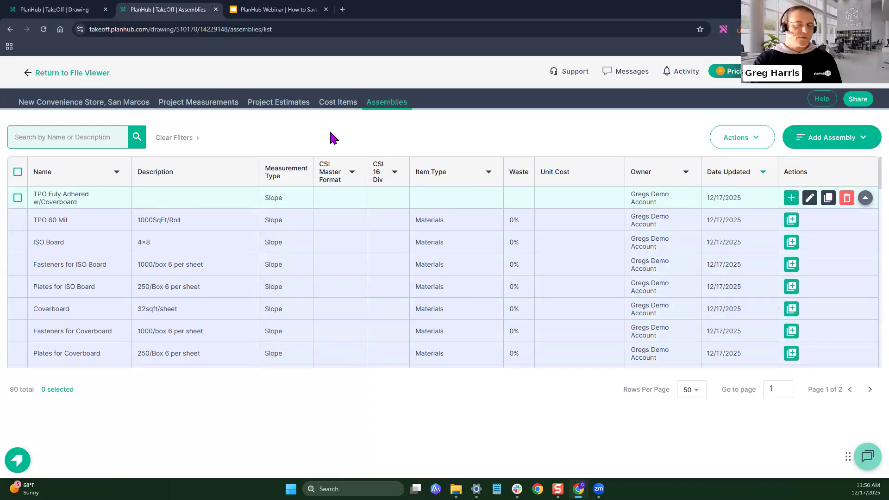
Step: Return to the drawing, switch to the Las Casitas takeoff and show the lower gable end of the roof plan up close
{"action": "left_click", "coordinate": [115, 106]}
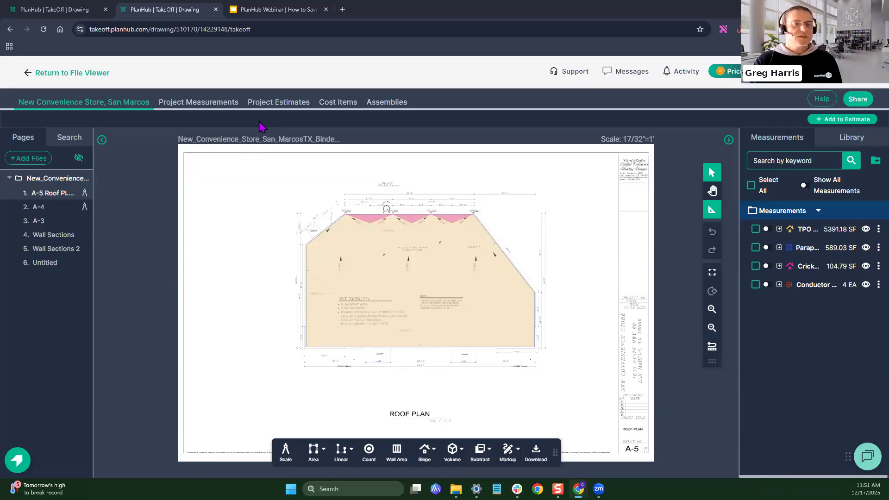
{"action": "left_click", "coordinate": [69, 9]}
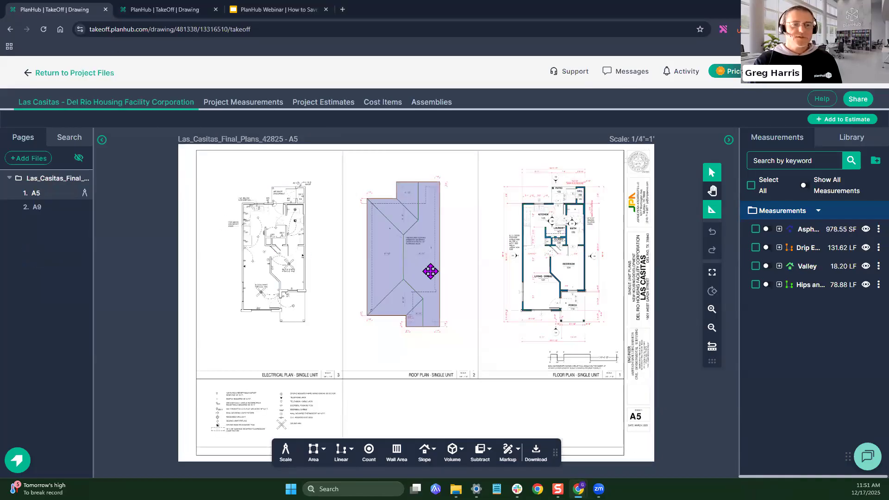
{"action": "scroll", "coordinate": [430, 271], "scroll_direction": "up", "scroll_amount": 5}
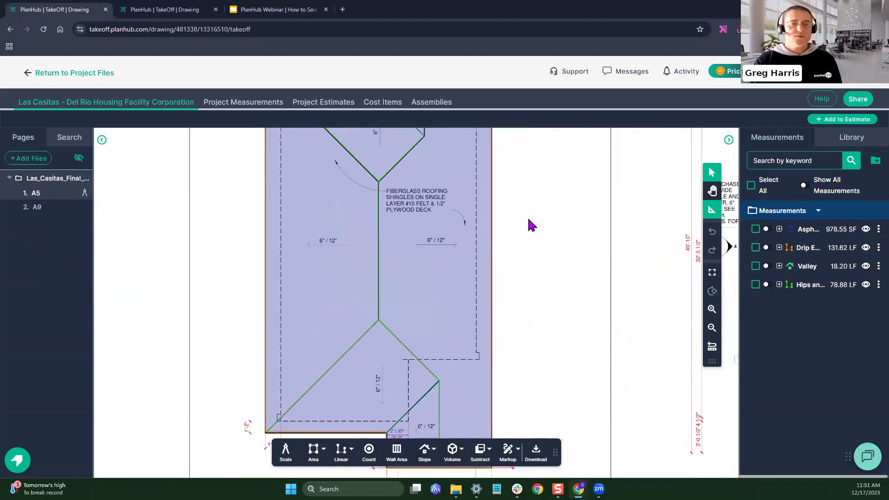
{"action": "scroll", "coordinate": [528, 227], "scroll_direction": "down", "scroll_amount": 3}
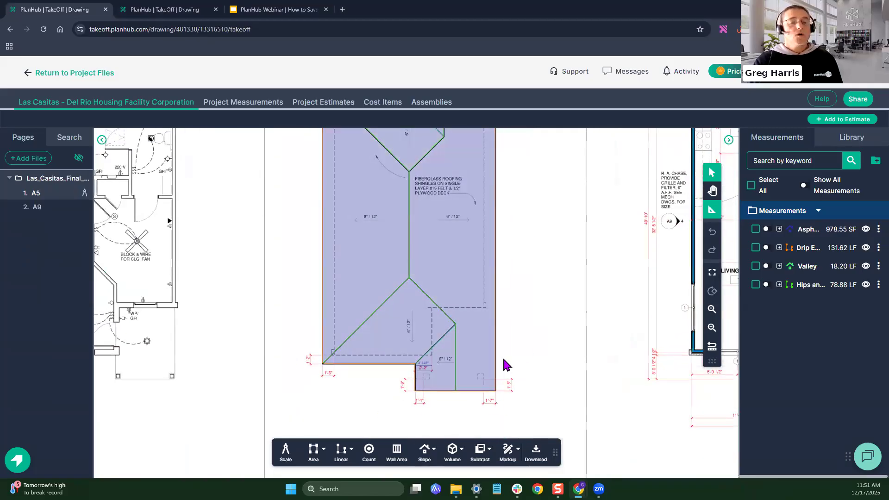
{"action": "scroll", "coordinate": [519, 371], "scroll_direction": "down", "scroll_amount": 2}
{"action": "scroll", "coordinate": [528, 382], "scroll_direction": "up", "scroll_amount": 6}
{"action": "left_click_drag", "start_coordinate": [460, 386], "coordinate": [567, 283]}
{"action": "scroll", "coordinate": [495, 326], "scroll_direction": "up", "scroll_amount": 2}
{"action": "left_click_drag", "start_coordinate": [348, 316], "coordinate": [427, 318]}
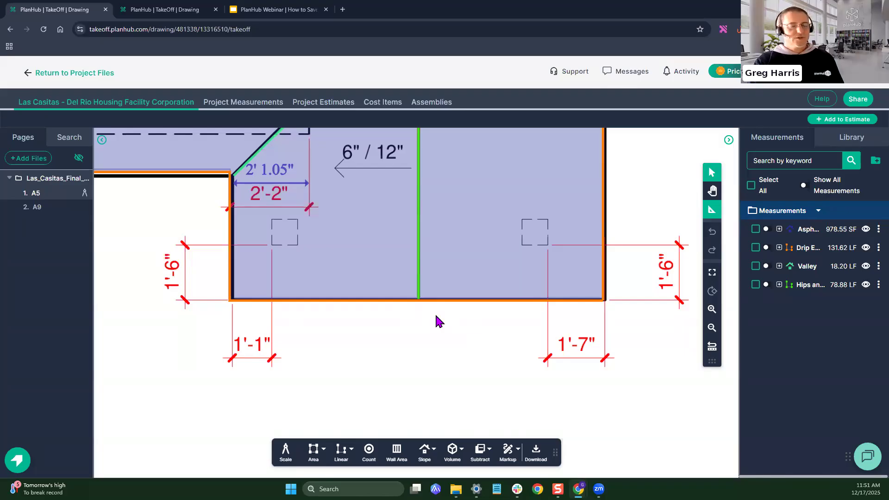
{"action": "scroll", "coordinate": [413, 323], "scroll_direction": "down", "scroll_amount": 1}
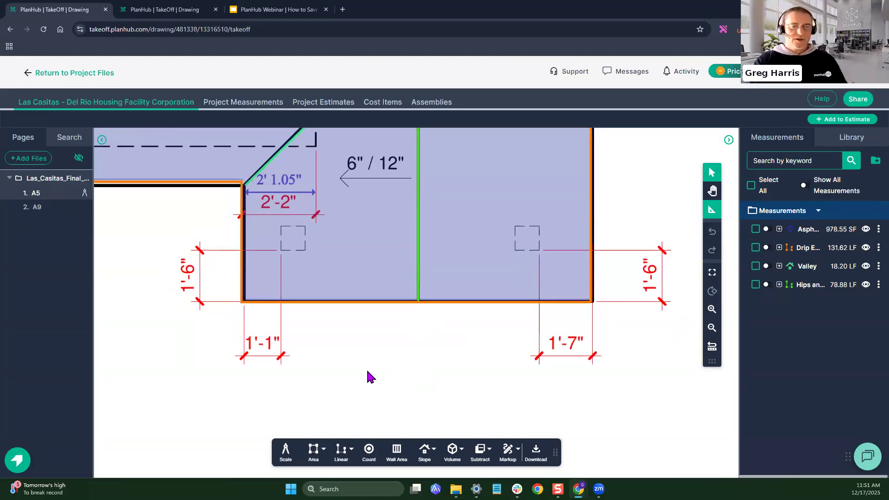
Step: Create a Slope Linear measurement named Gable Drip Edge with slope factor 6/12 and trace the roof's lower gable edge
{"action": "left_click", "coordinate": [425, 451]}
{"action": "left_click", "coordinate": [438, 420]}
{"action": "left_click", "coordinate": [370, 330]}
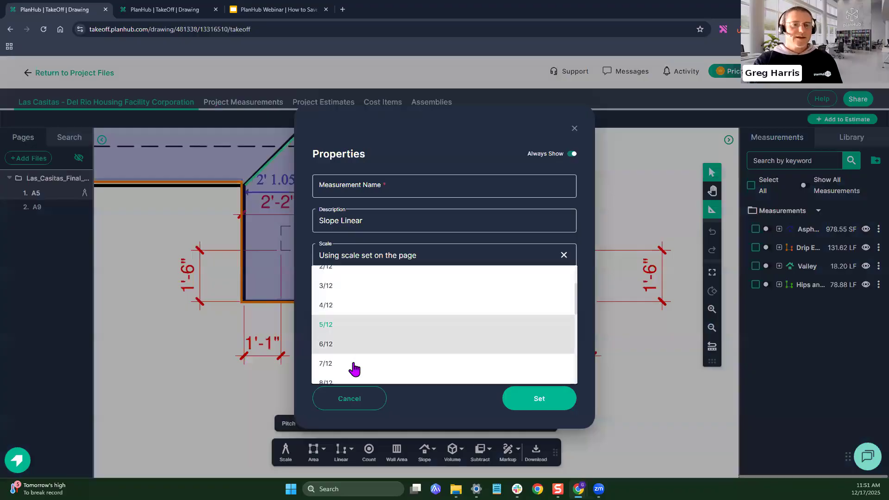
{"action": "left_click", "coordinate": [364, 350]}
{"action": "left_click", "coordinate": [379, 191]}
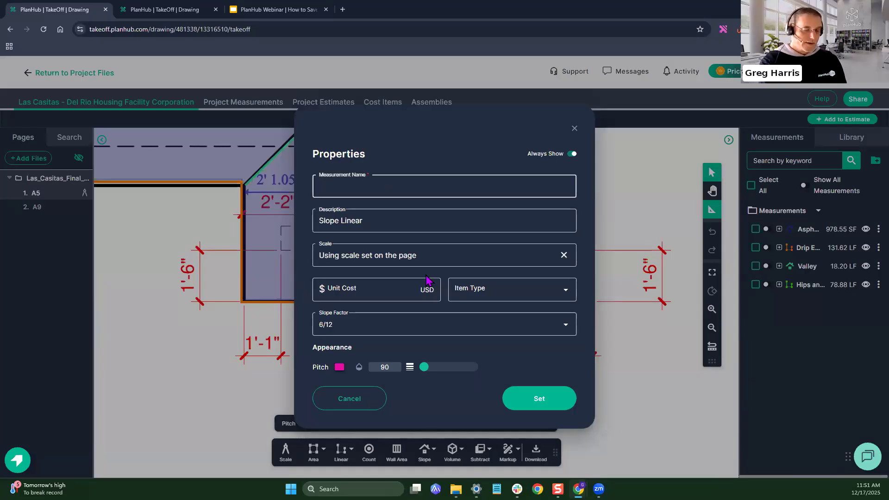
{"action": "type", "text": "G"}
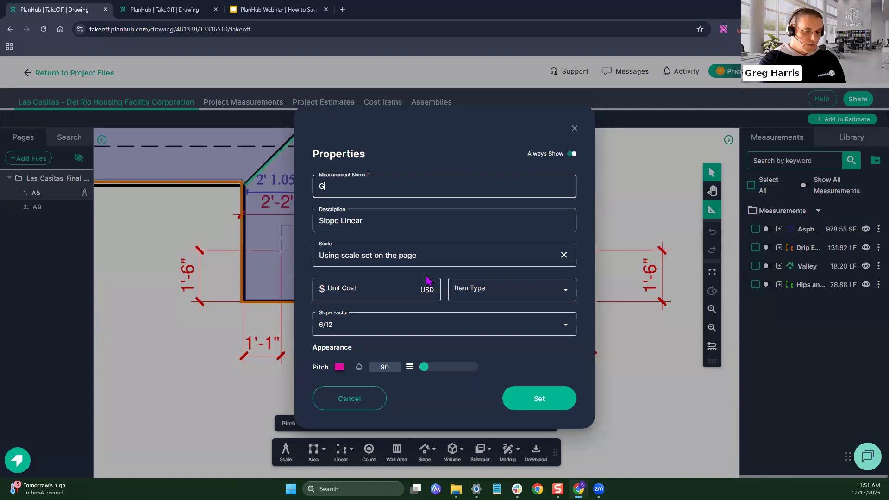
{"action": "type", "text": "able Drip Edge"}
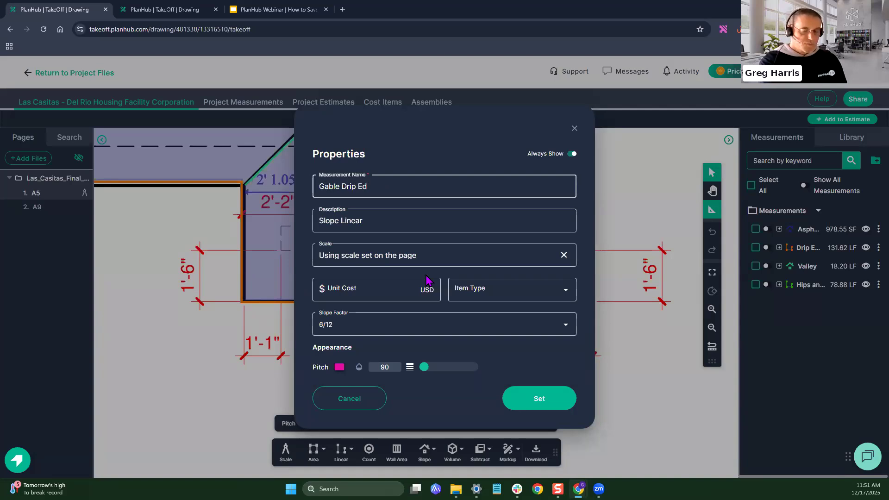
{"action": "left_click", "coordinate": [555, 408]}
{"action": "left_click", "coordinate": [243, 302]}
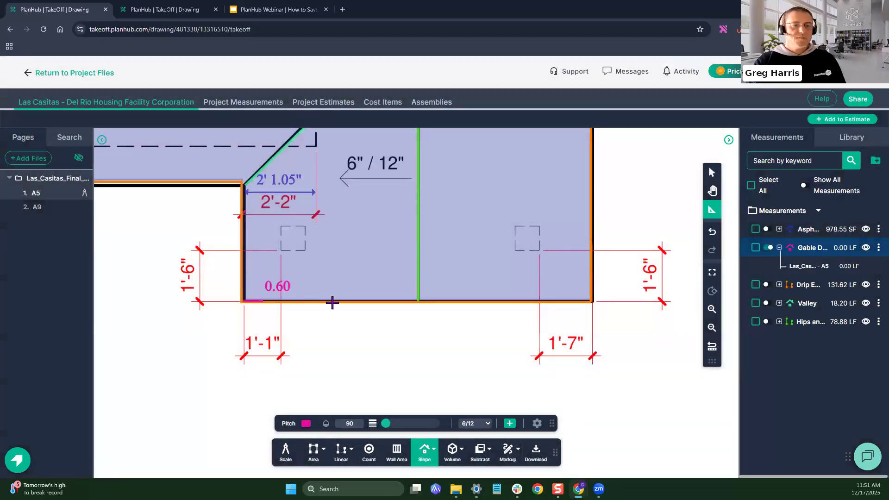
{"action": "double_click", "coordinate": [593, 302]}
Step: Continue measuring the Gable Drip Edge and trace the roof's upper gable edge from corner to corner
{"action": "scroll", "coordinate": [648, 231], "scroll_direction": "up", "scroll_amount": 4}
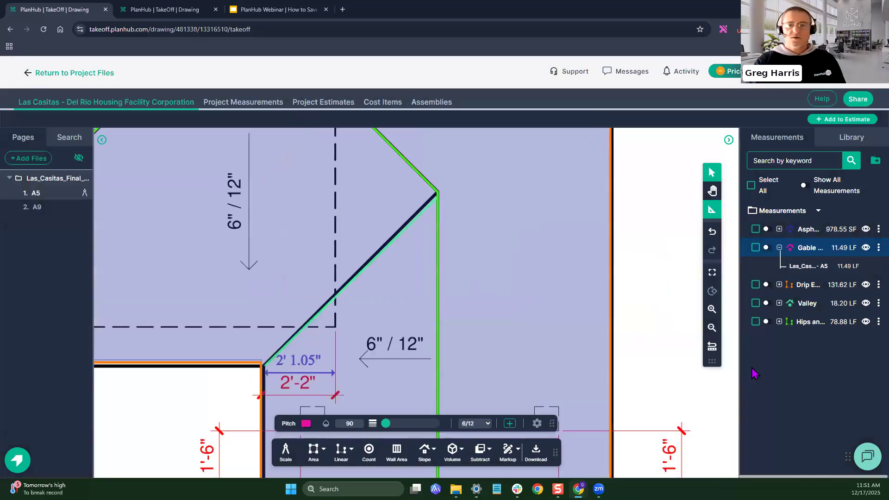
{"action": "left_click", "coordinate": [768, 249]}
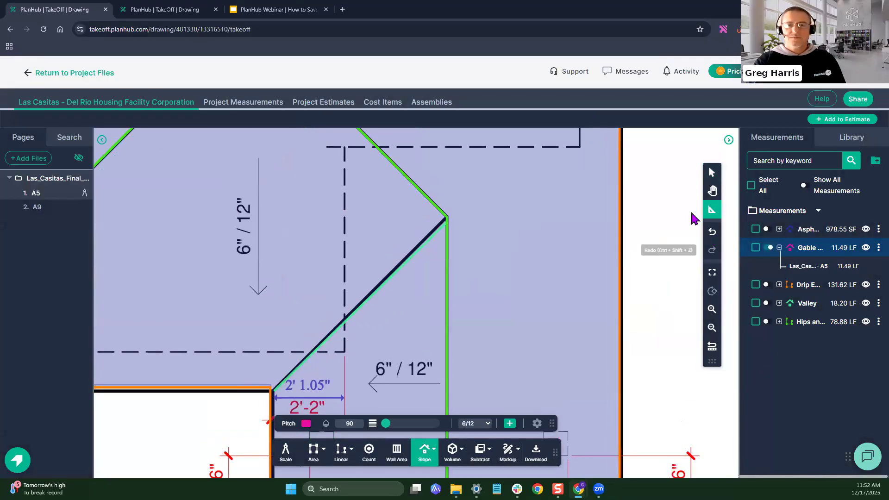
{"action": "scroll", "coordinate": [662, 407], "scroll_direction": "up", "scroll_amount": 5}
{"action": "scroll", "coordinate": [628, 173], "scroll_direction": "up", "scroll_amount": 7}
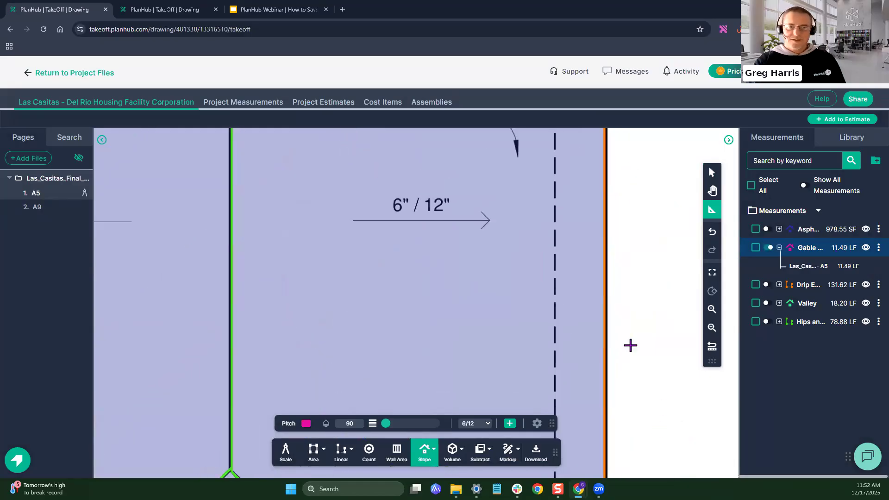
{"action": "left_click", "coordinate": [769, 249]}
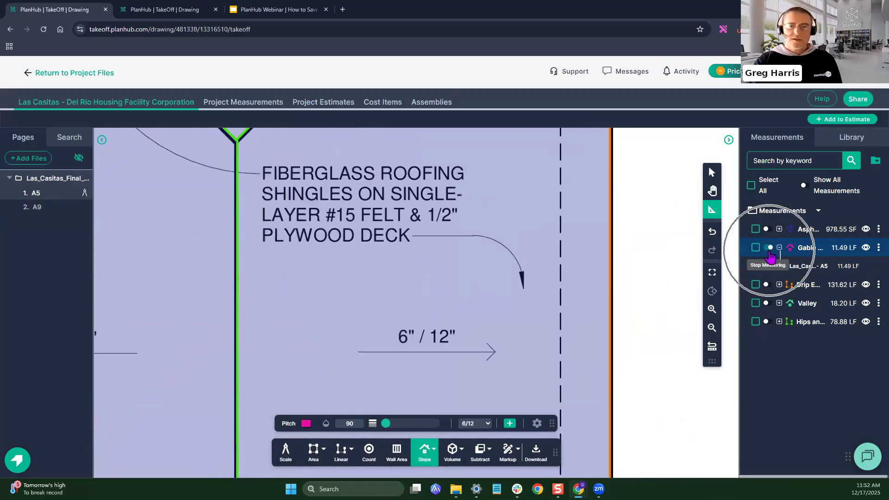
{"action": "scroll", "coordinate": [644, 377], "scroll_direction": "up", "scroll_amount": 3}
{"action": "scroll", "coordinate": [644, 377], "scroll_direction": "up", "scroll_amount": 8}
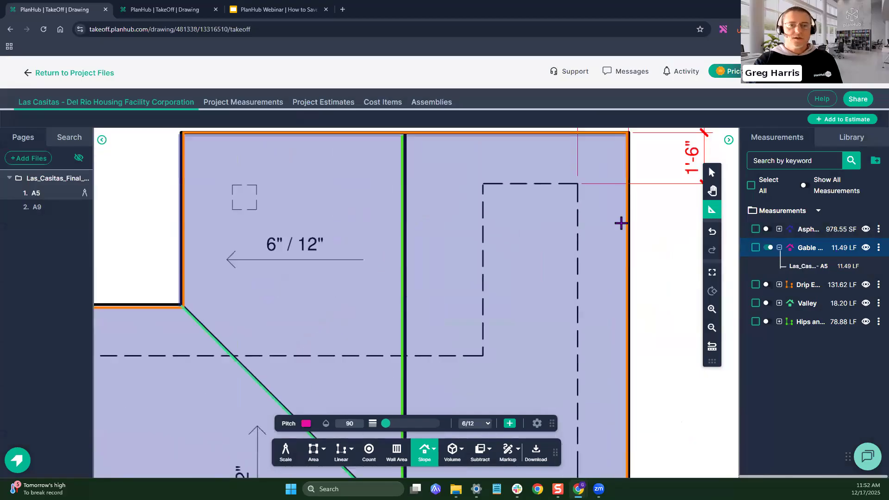
{"action": "left_click", "coordinate": [631, 239]}
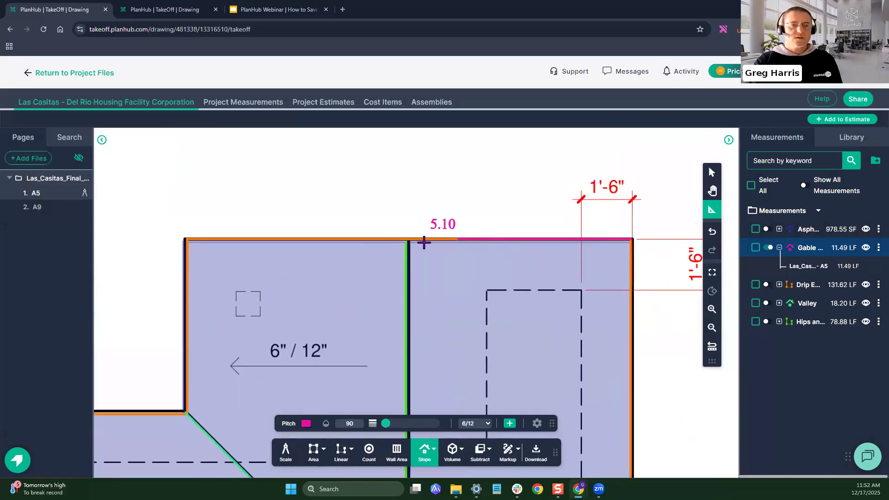
{"action": "double_click", "coordinate": [185, 240]}
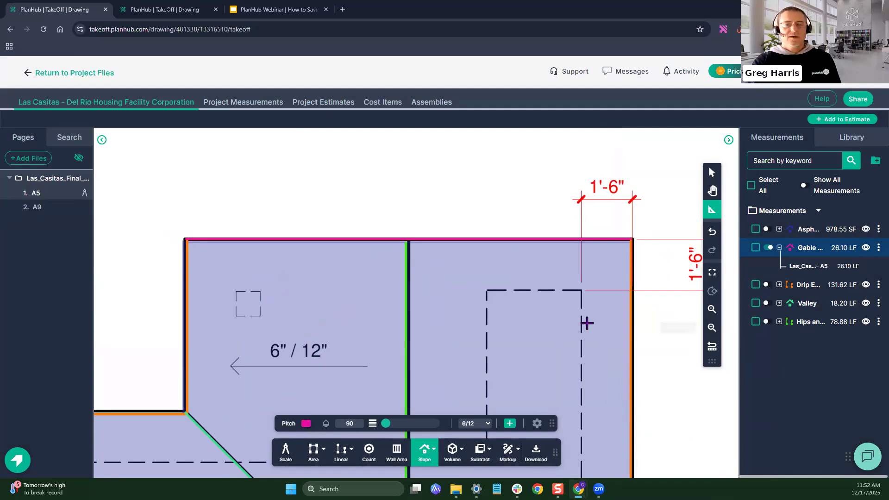
Step: Look over the traced roof edges from the upper gable down to the lower gable end of the plan
{"action": "scroll", "coordinate": [586, 323], "scroll_direction": "down", "scroll_amount": 1}
{"action": "scroll", "coordinate": [587, 323], "scroll_direction": "down", "scroll_amount": 4}
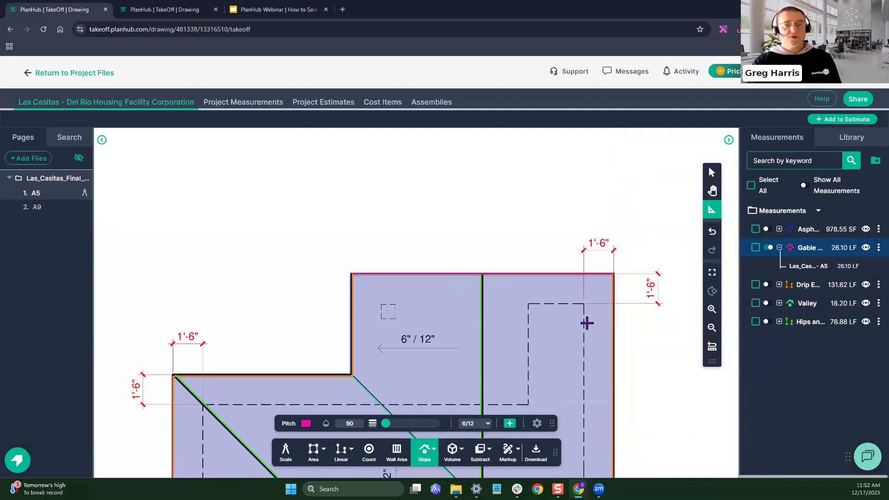
{"action": "scroll", "coordinate": [666, 393], "scroll_direction": "down", "scroll_amount": 5}
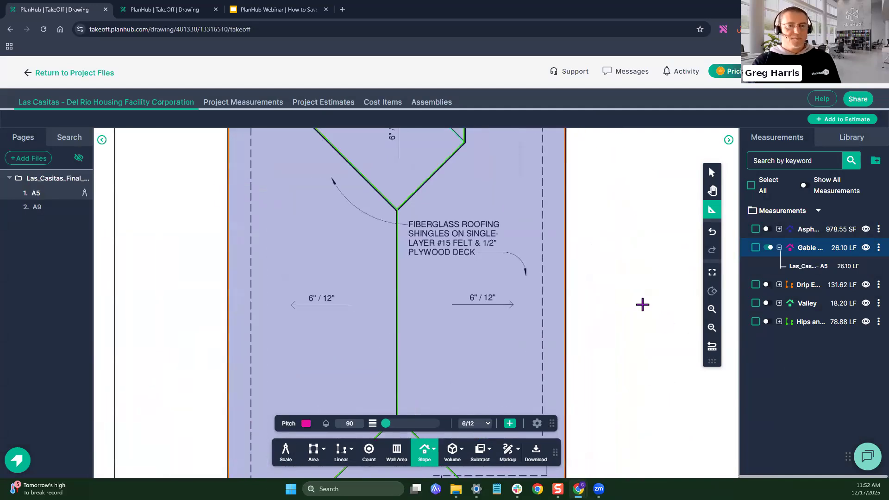
{"action": "scroll", "coordinate": [641, 333], "scroll_direction": "down", "scroll_amount": 4}
{"action": "scroll", "coordinate": [614, 247], "scroll_direction": "down", "scroll_amount": 2}
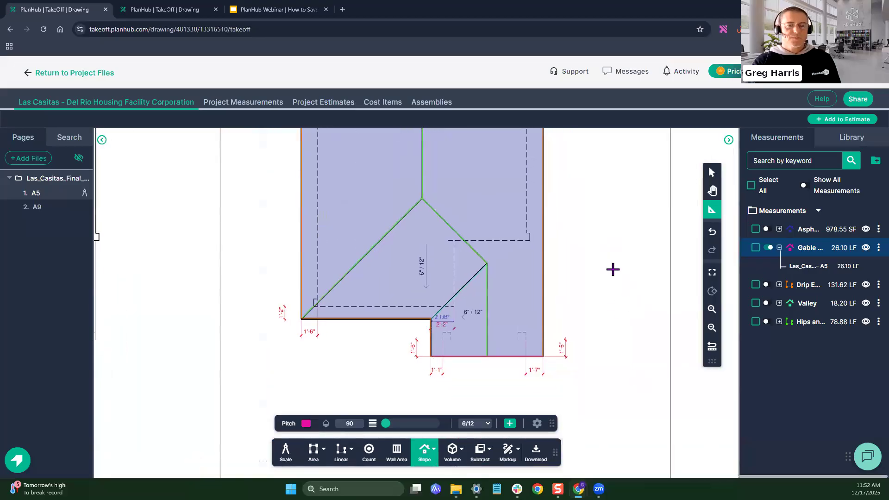
{"action": "scroll", "coordinate": [609, 300], "scroll_direction": "down", "scroll_amount": 1}
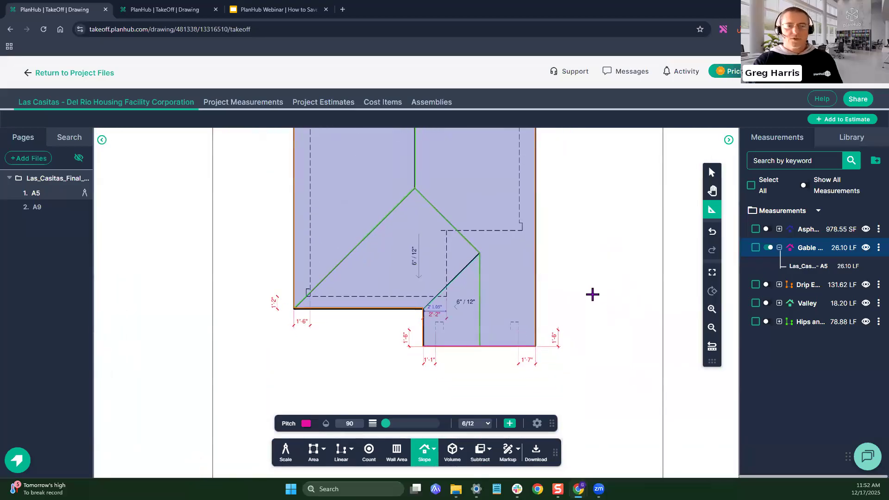
{"action": "scroll", "coordinate": [593, 310], "scroll_direction": "up", "scroll_amount": 2}
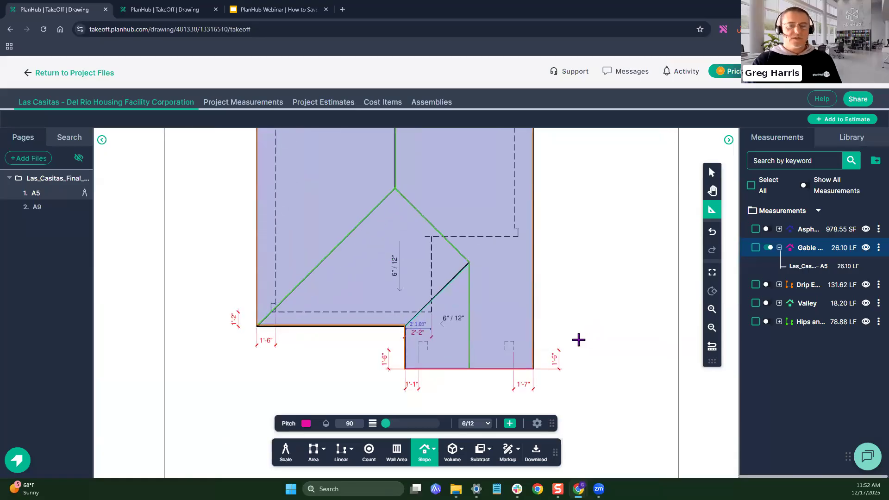
{"action": "scroll", "coordinate": [583, 288], "scroll_direction": "down", "scroll_amount": 2}
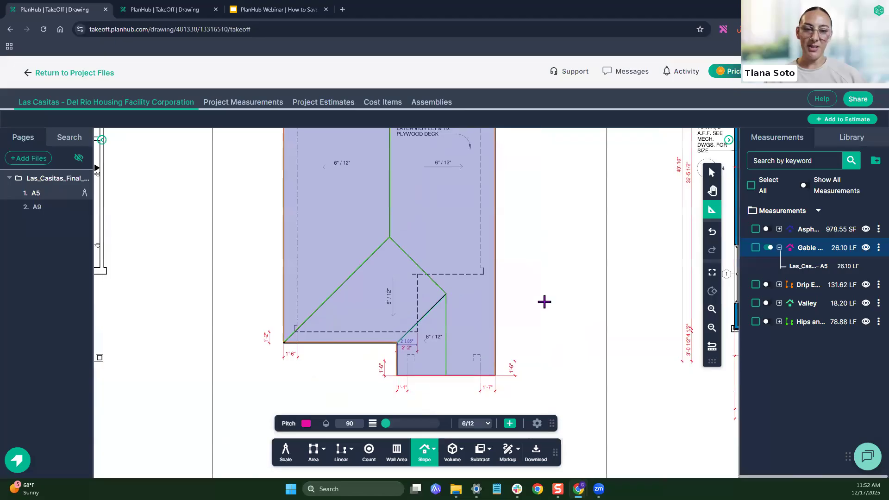
{"action": "scroll", "coordinate": [590, 287], "scroll_direction": "up", "scroll_amount": 2}
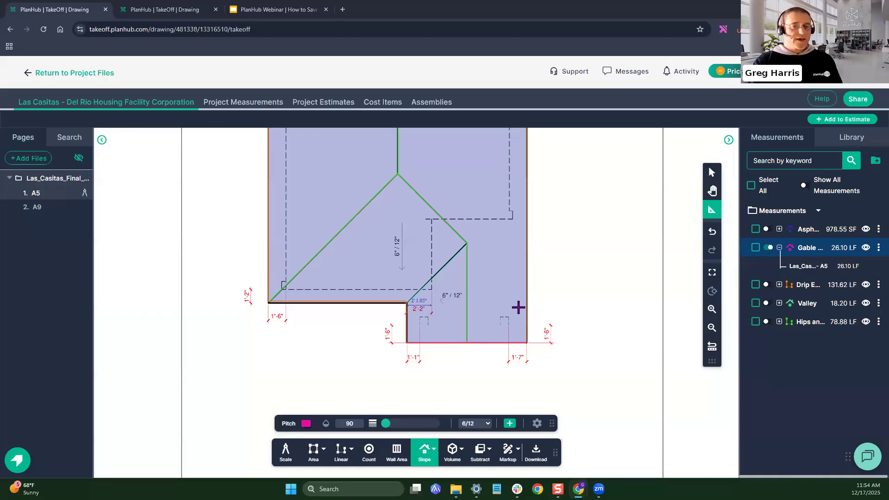
{"action": "scroll", "coordinate": [518, 308], "scroll_direction": "up", "scroll_amount": 3}
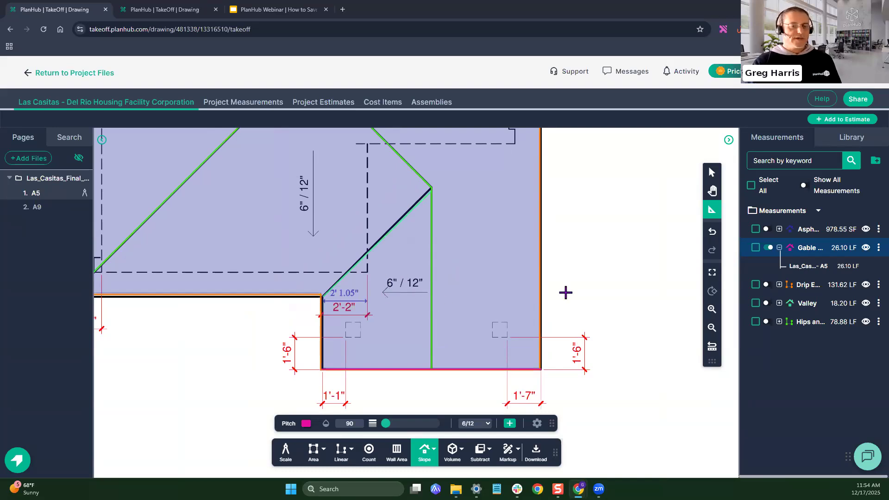
{"action": "scroll", "coordinate": [595, 283], "scroll_direction": "down", "scroll_amount": 2}
{"action": "left_click_drag", "start_coordinate": [596, 258], "coordinate": [616, 251]}
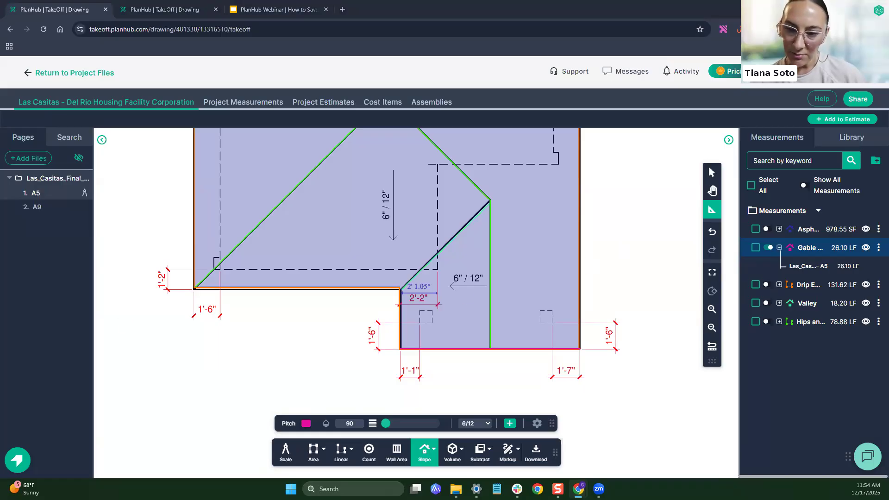
Step: Show the measurement library and collapse all of its folders, from Assemblies to Power Receptacles
{"action": "left_click", "coordinate": [858, 146]}
{"action": "left_click", "coordinate": [863, 186]}
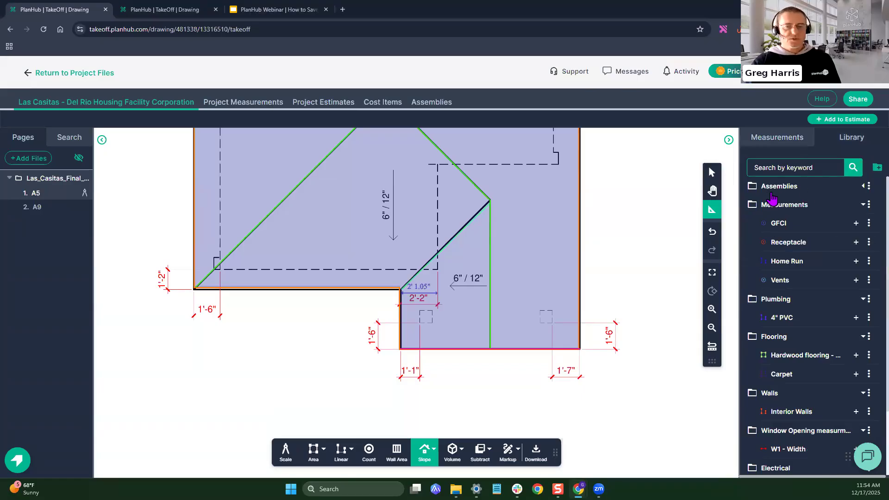
{"action": "scroll", "coordinate": [814, 220], "scroll_direction": "down", "scroll_amount": 1}
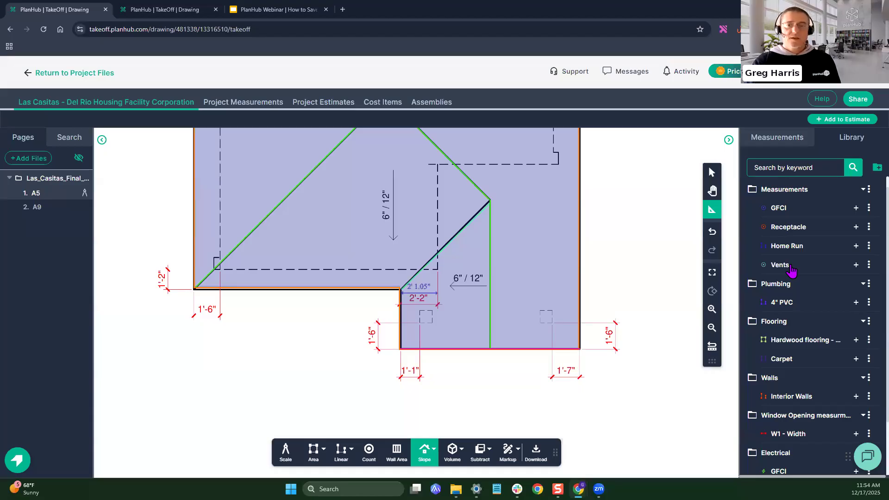
{"action": "left_click", "coordinate": [863, 189]}
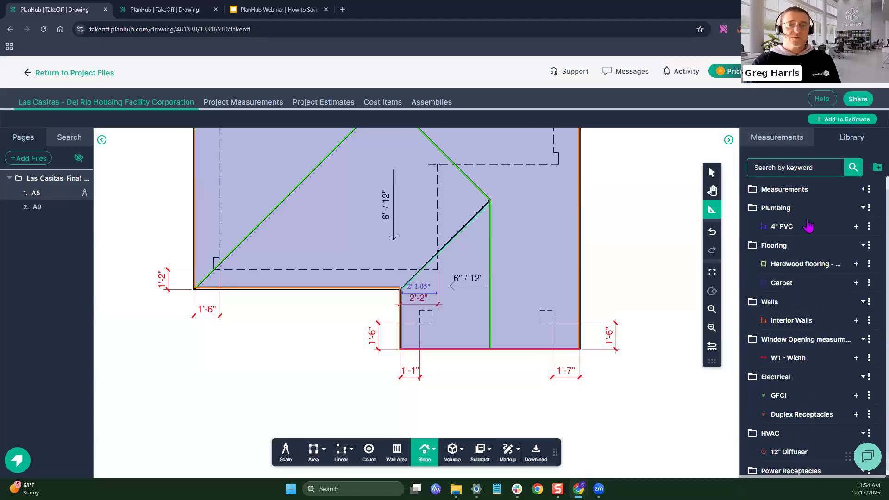
{"action": "left_click", "coordinate": [863, 208]}
{"action": "left_click", "coordinate": [864, 226]}
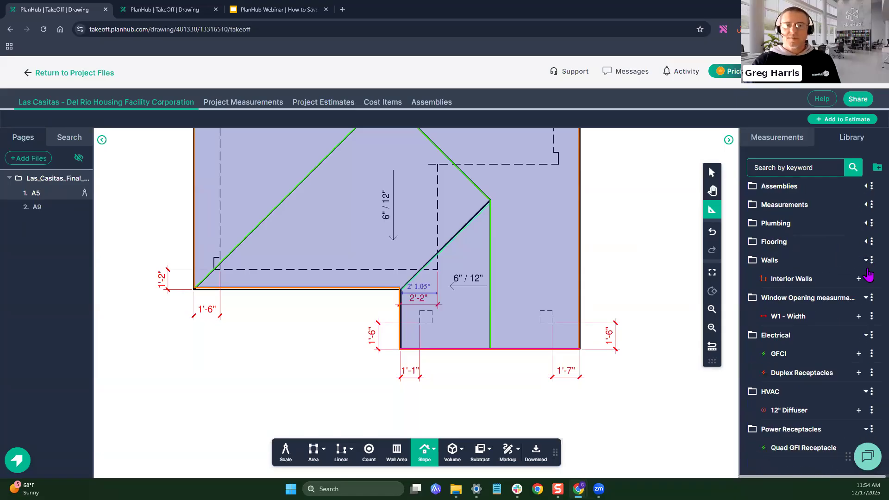
{"action": "left_click", "coordinate": [865, 260]}
{"action": "left_click", "coordinate": [865, 278]}
{"action": "left_click", "coordinate": [866, 297]}
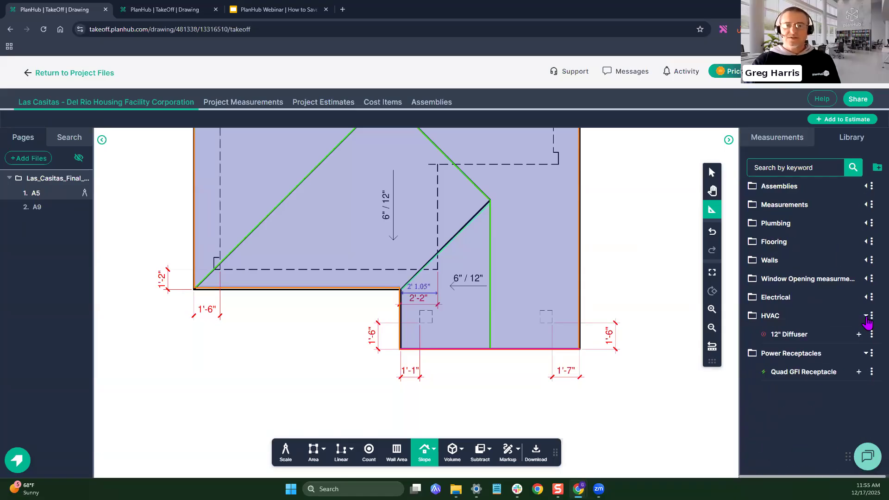
{"action": "left_click", "coordinate": [865, 315]}
{"action": "left_click", "coordinate": [865, 334]}
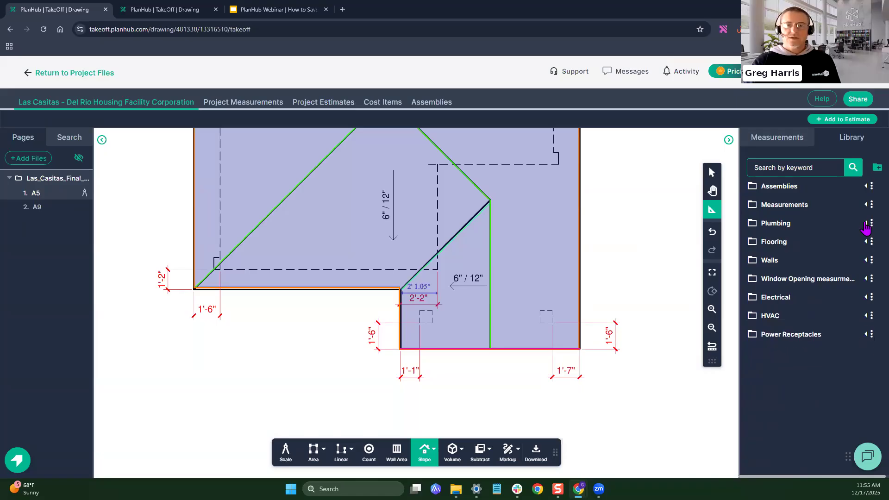
Step: Create a new folder in the measurement library and name it Roof
{"action": "left_click", "coordinate": [875, 169]}
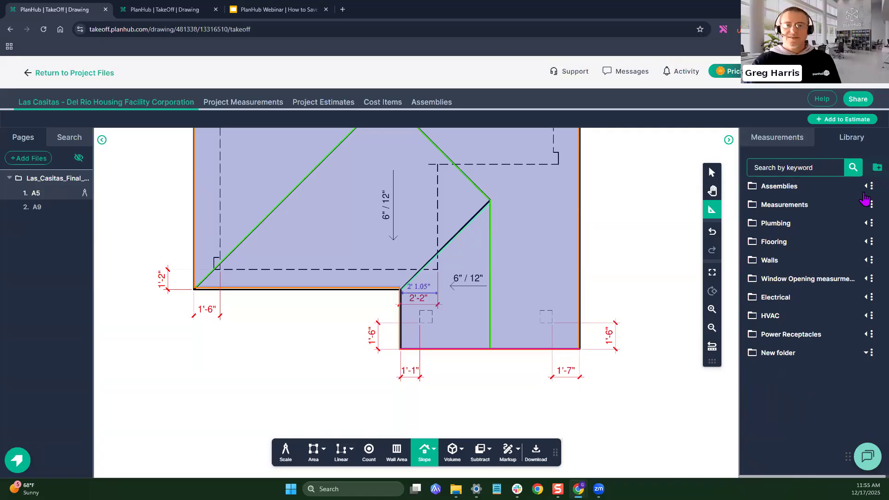
{"action": "right_click", "coordinate": [792, 356]}
{"action": "left_click", "coordinate": [806, 358]}
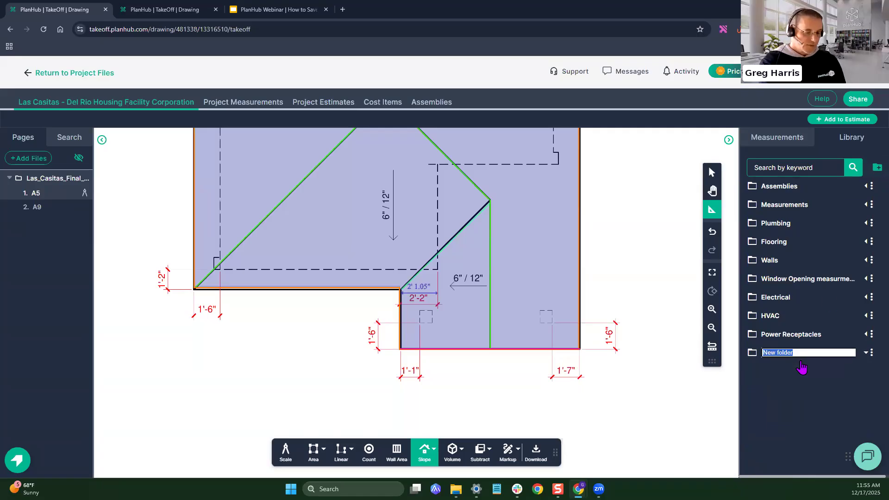
{"action": "type", "text": "SAmple"}
{"action": "key", "text": "BackSpace"}
{"action": "key", "text": "BackSpace"}
{"action": "key", "text": "BackSpace"}
{"action": "key", "text": "BackSpace"}
{"action": "key", "text": "BackSpace"}
{"action": "key", "text": "BackSpace"}
{"action": "type", "text": "Roof"}
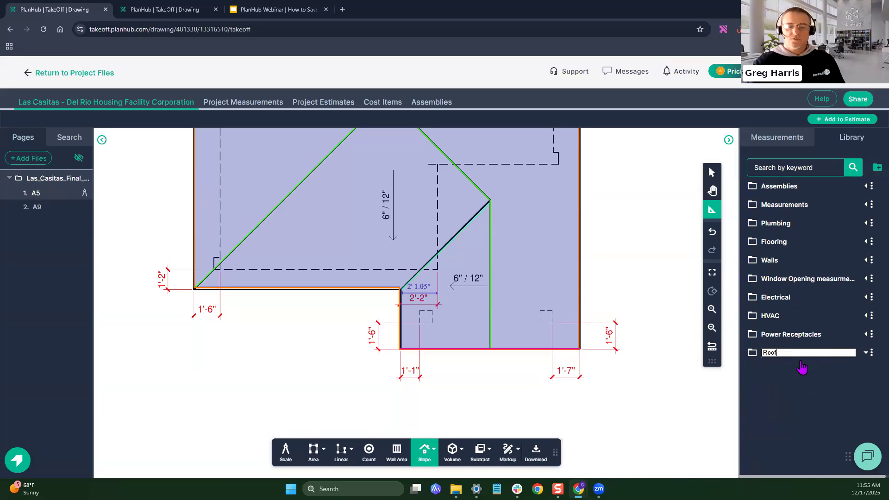
{"action": "key", "text": "Return"}
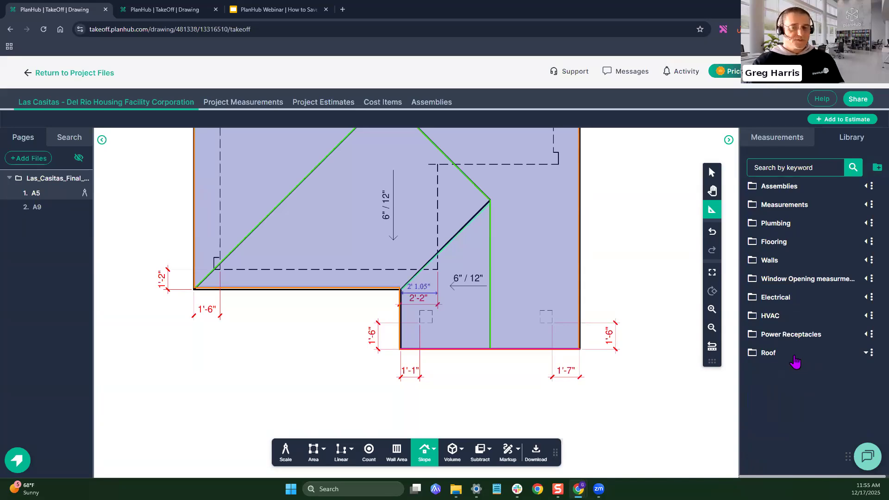
Step: Return to the project's measurements, widen the list and review the properties of the Asphalt Area measurement
{"action": "left_click", "coordinate": [790, 139]}
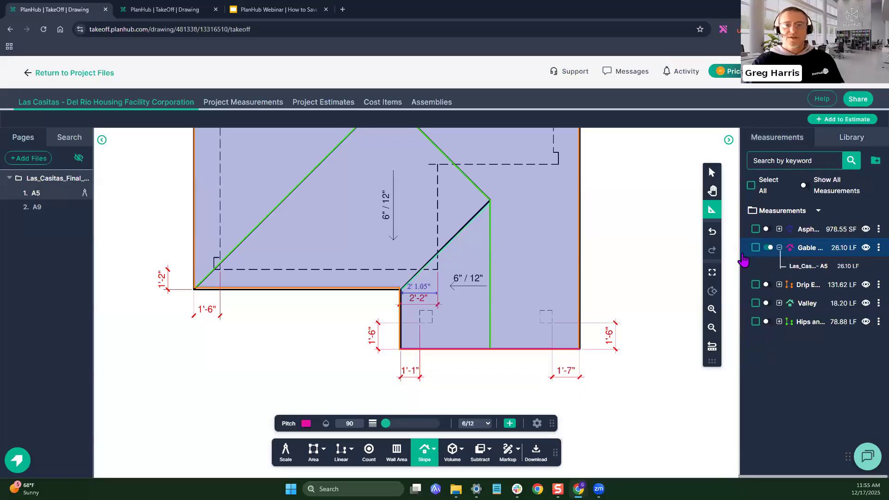
{"action": "left_click_drag", "start_coordinate": [736, 252], "coordinate": [685, 252]}
{"action": "right_click", "coordinate": [770, 220]}
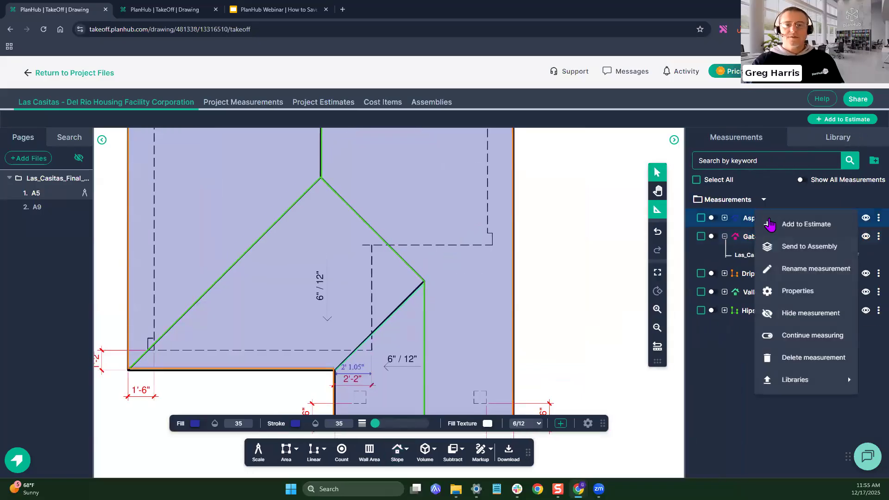
{"action": "left_click", "coordinate": [798, 292]}
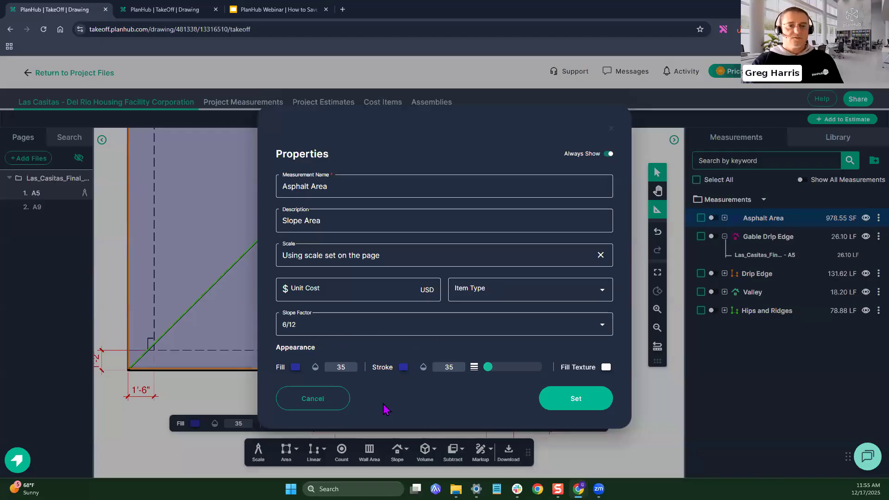
{"action": "left_click", "coordinate": [347, 404]}
Step: Save the Asphalt Area measurement to the Roof library folder and check the folder's contents
{"action": "right_click", "coordinate": [778, 230]}
{"action": "mouse_move", "coordinate": [804, 381]}
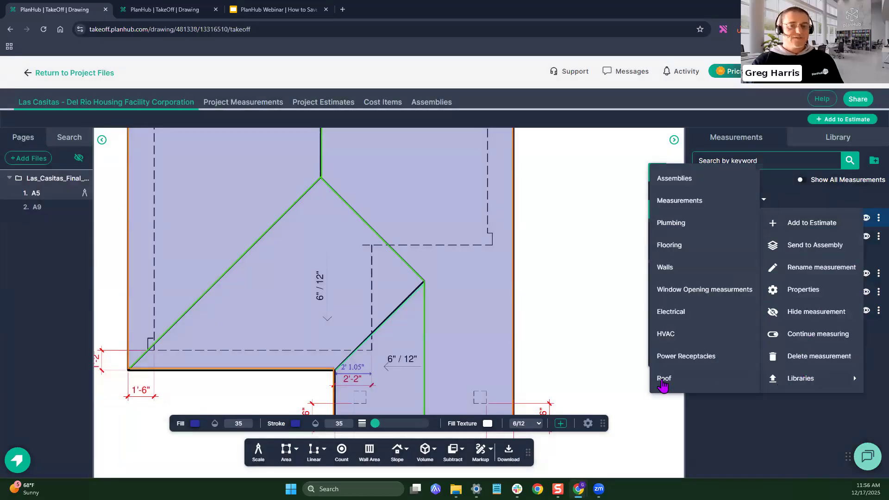
{"action": "left_click", "coordinate": [670, 379]}
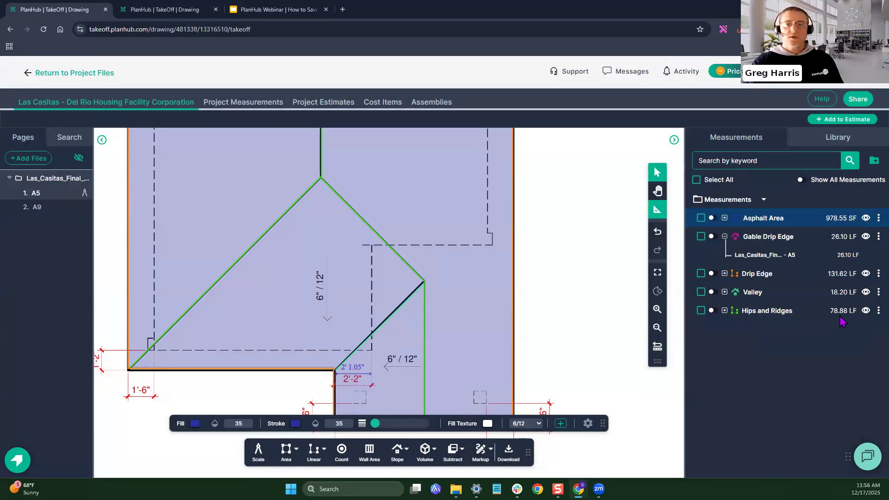
{"action": "left_click", "coordinate": [832, 144]}
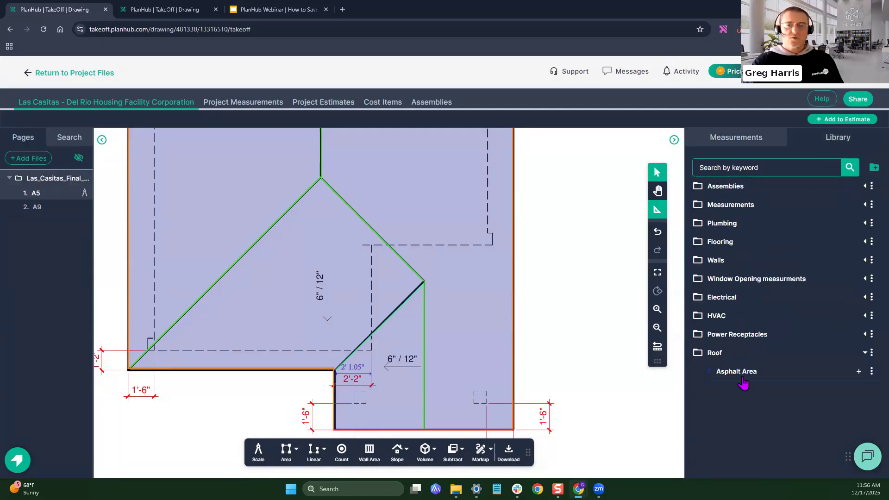
Step: Add a new measurement from the Roof folder's Asphalt Area item, with slope factor 6/12
{"action": "left_click", "coordinate": [859, 372]}
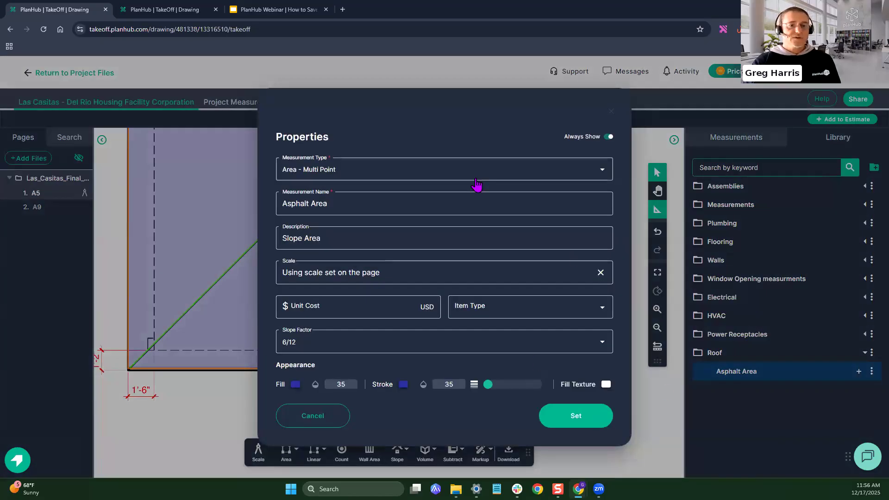
{"action": "left_click", "coordinate": [366, 349]}
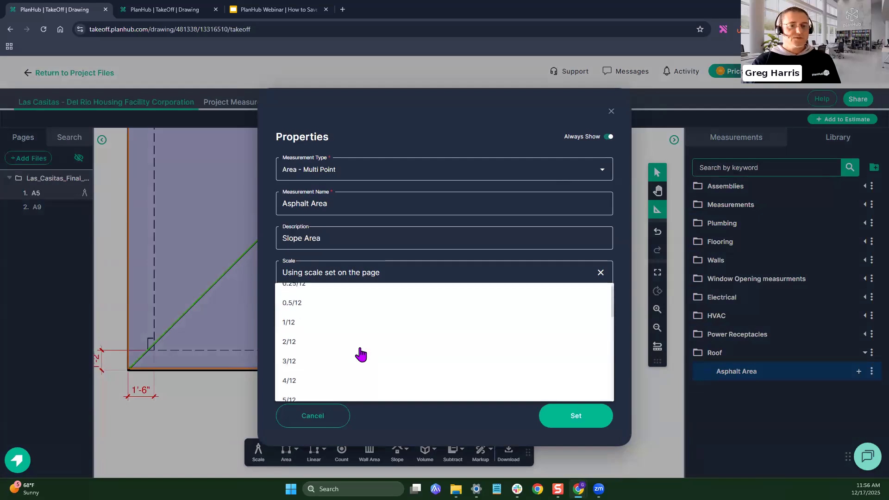
{"action": "left_click", "coordinate": [362, 342]}
{"action": "left_click", "coordinate": [547, 416]}
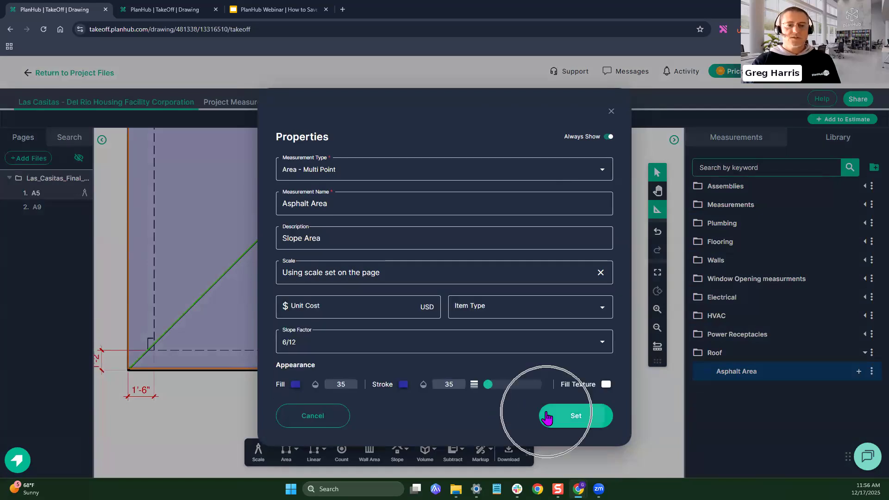
Step: Draw a small rectangular Asphalt Area in the blank space beside the roof plan and delete it
{"action": "left_click", "coordinate": [557, 331]}
{"action": "left_click", "coordinate": [557, 281]}
{"action": "left_click", "coordinate": [595, 281]}
{"action": "double_click", "coordinate": [595, 330]}
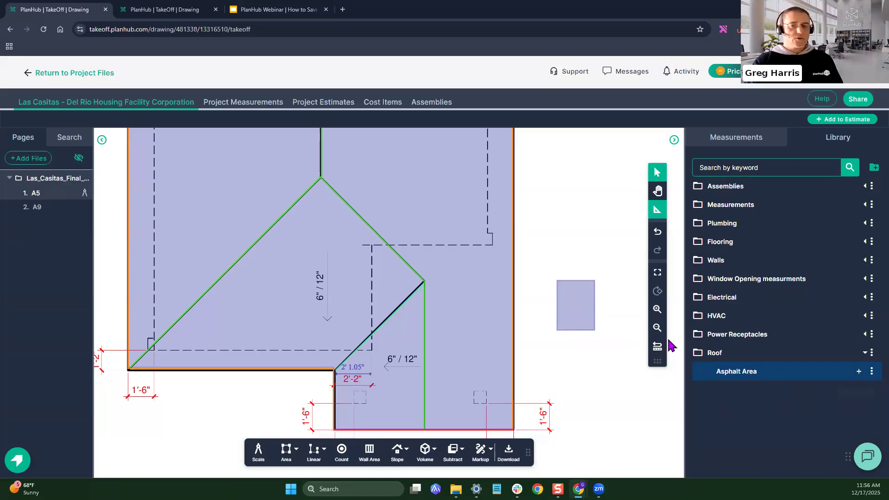
{"action": "left_click", "coordinate": [590, 317]}
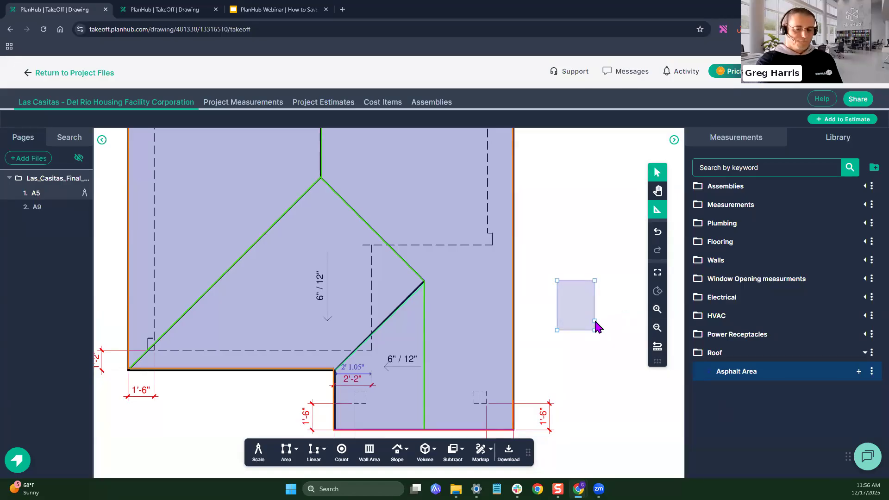
{"action": "key", "text": "Delete"}
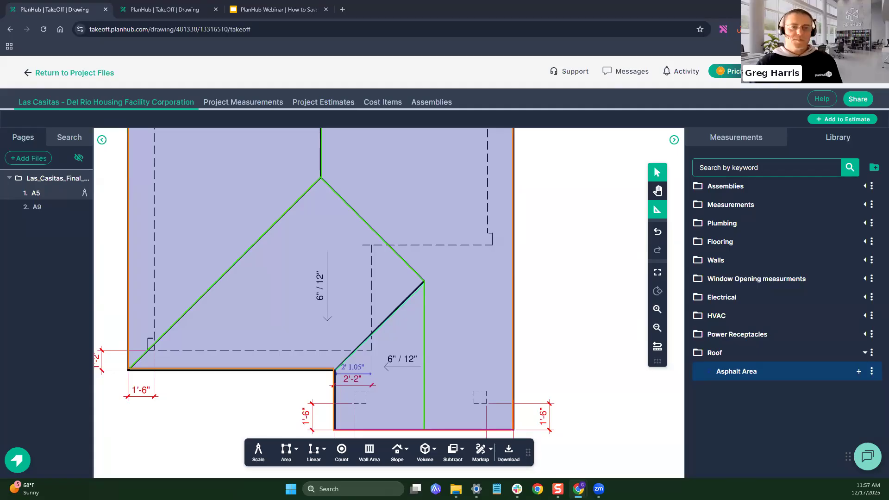
Step: Open the TPO Fuly Adhered w/Coverboard assembly, examine the TPO 60 Mil item's formula, and exit without saving
{"action": "left_click", "coordinate": [435, 104]}
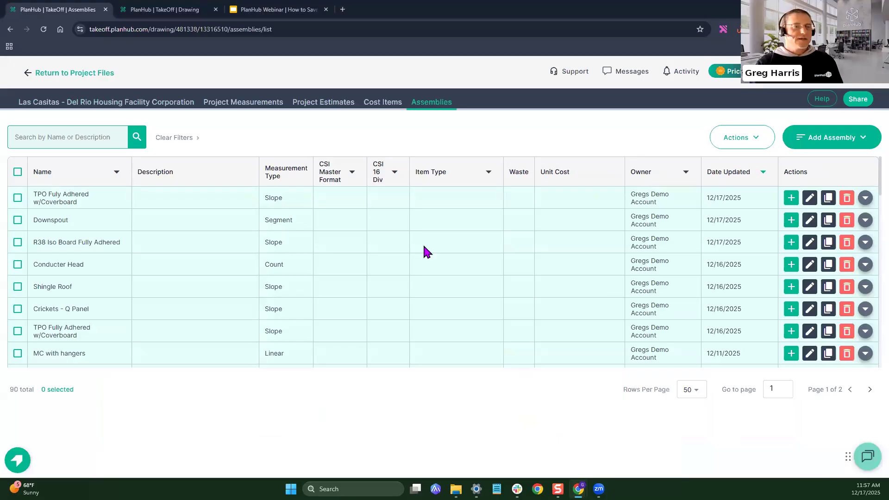
{"action": "left_click", "coordinate": [810, 199]}
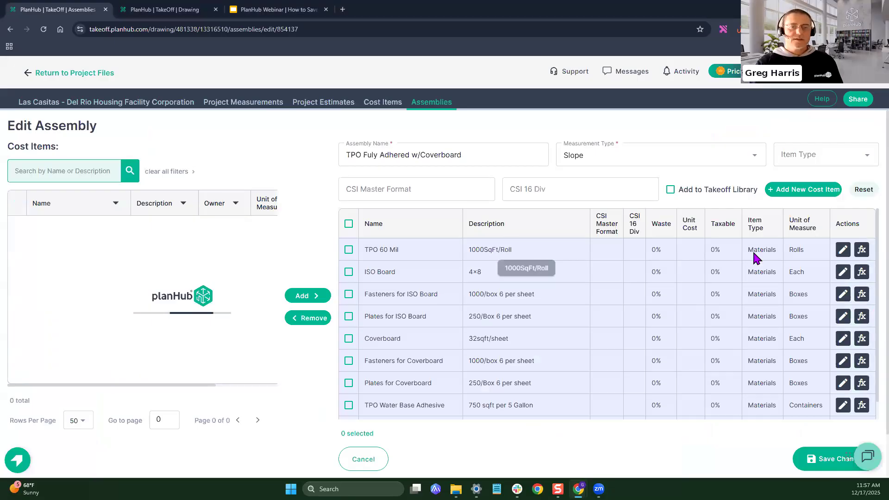
{"action": "left_click", "coordinate": [862, 250]}
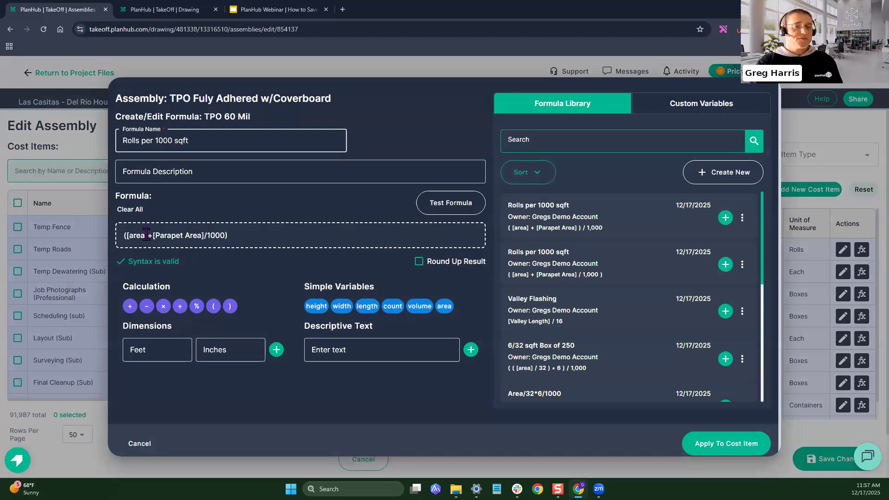
{"action": "left_click_drag", "start_coordinate": [127, 235], "coordinate": [224, 236]}
{"action": "double_click", "coordinate": [210, 235]}
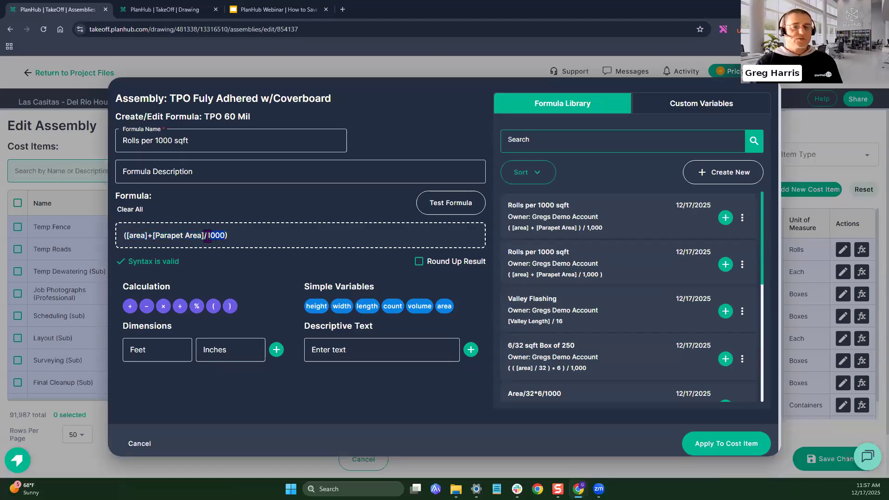
{"action": "left_click", "coordinate": [240, 235]}
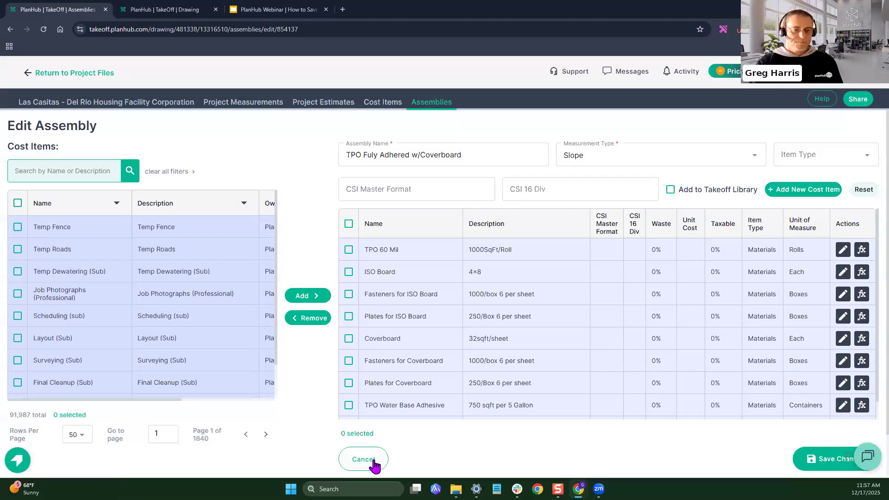
{"action": "left_click", "coordinate": [368, 459]}
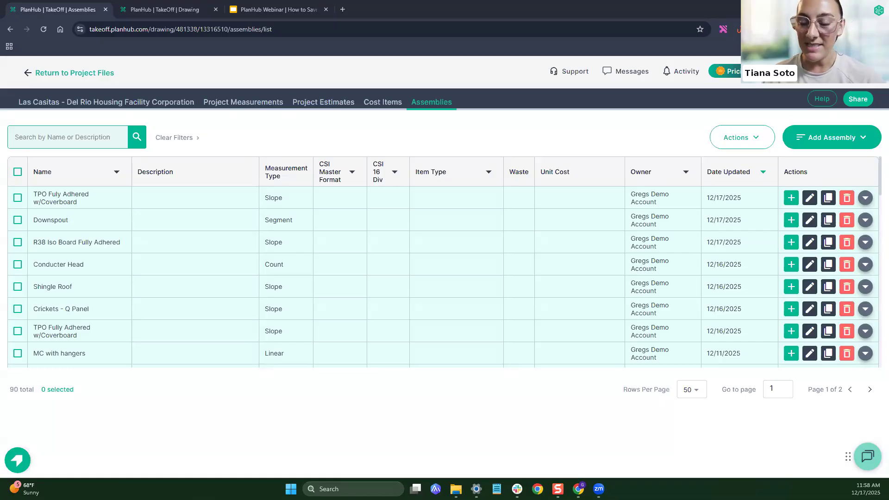
Step: Switch to the PlanHub Webinar presentation in Google Slides and present the closing "Make the Switch. Get the Wins." slide, briefly revisiting the Q&A slide
{"action": "left_click", "coordinate": [292, 9]}
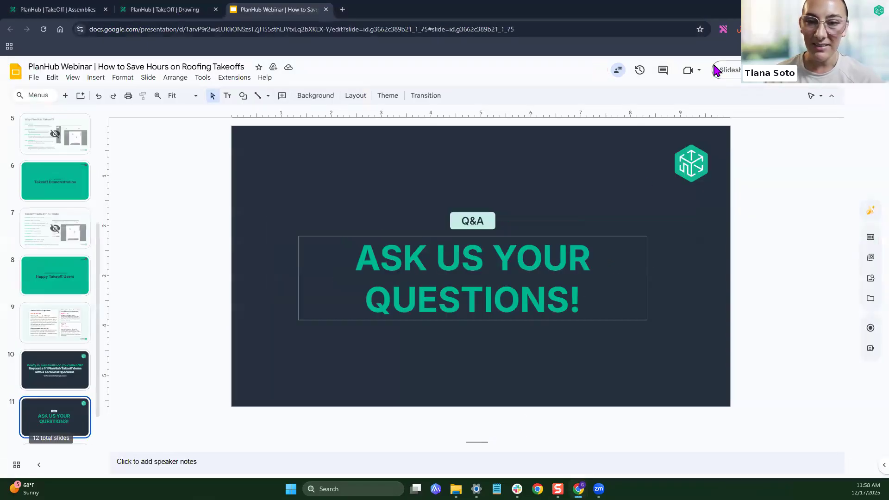
{"action": "key", "text": "Down"}
{"action": "left_click", "coordinate": [729, 69]}
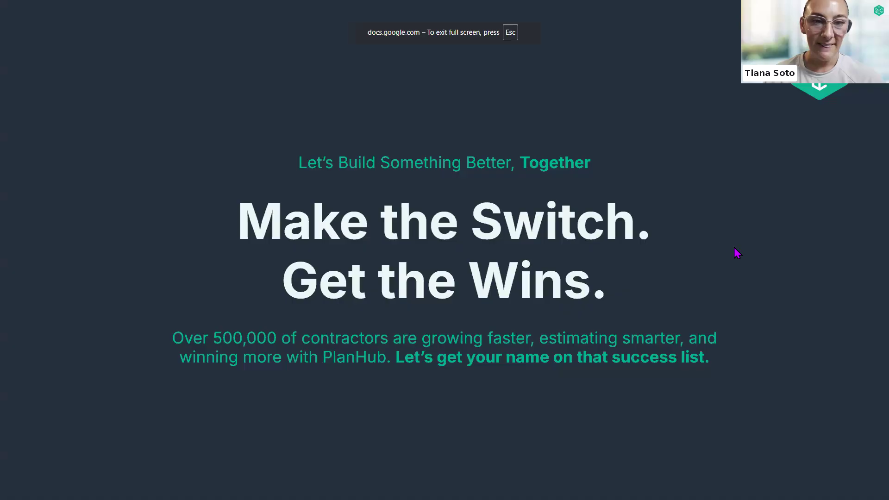
{"action": "key", "text": "Left"}
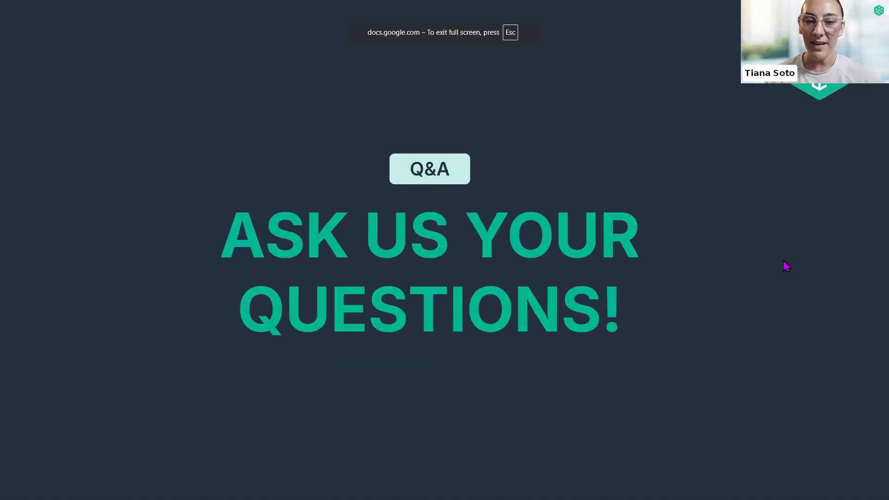
{"action": "key", "text": "Right"}
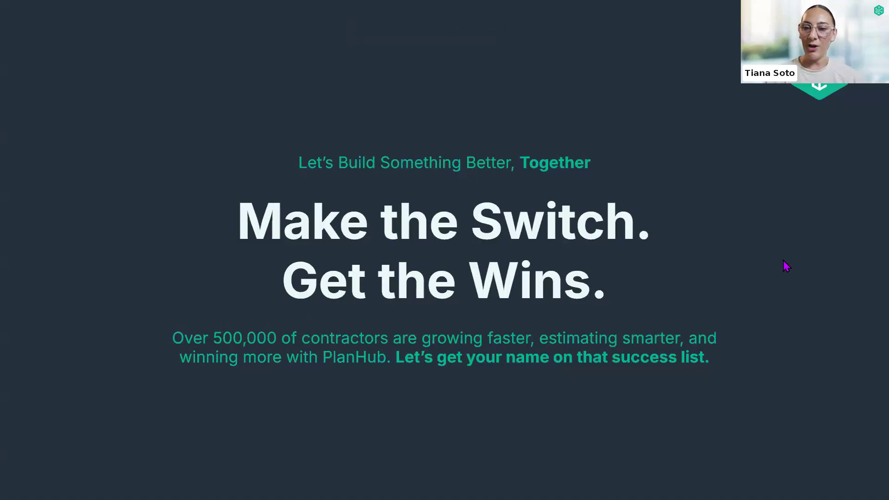